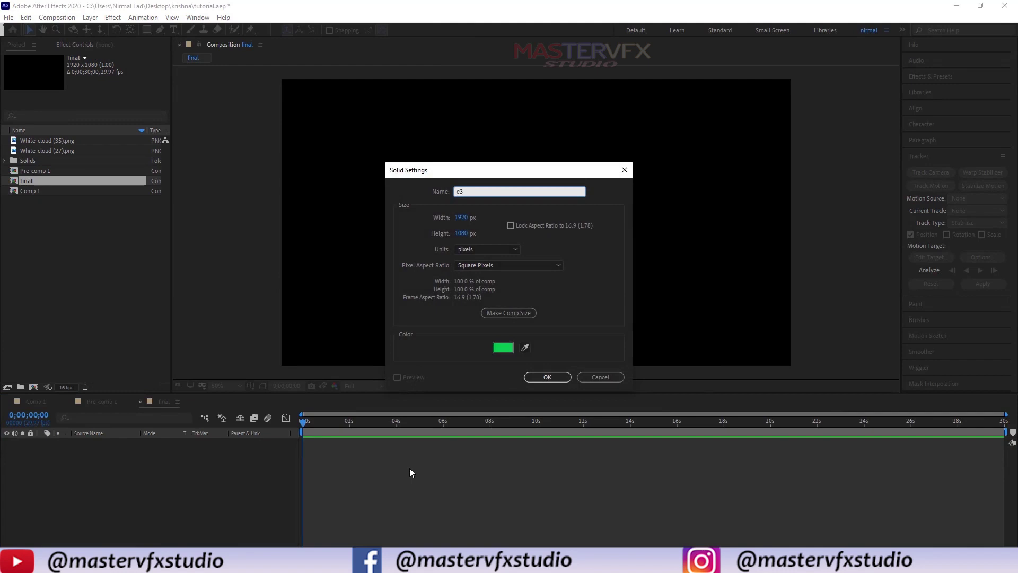
- Create the solid named e3d and open the Scene Setup of an Element effect applied to it
key(Return)
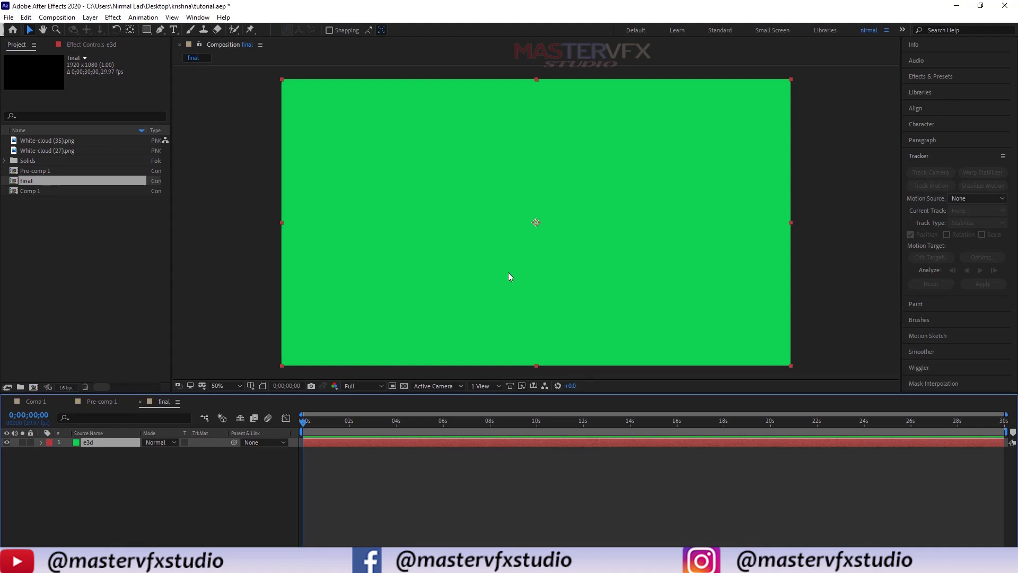
key(ctrl+space)
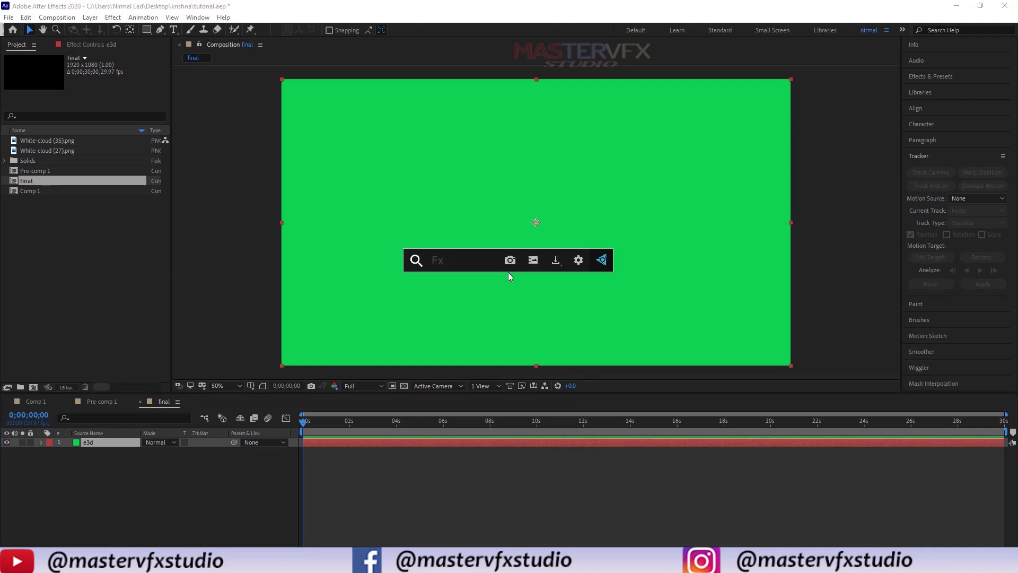
text(ele)
key(Return)
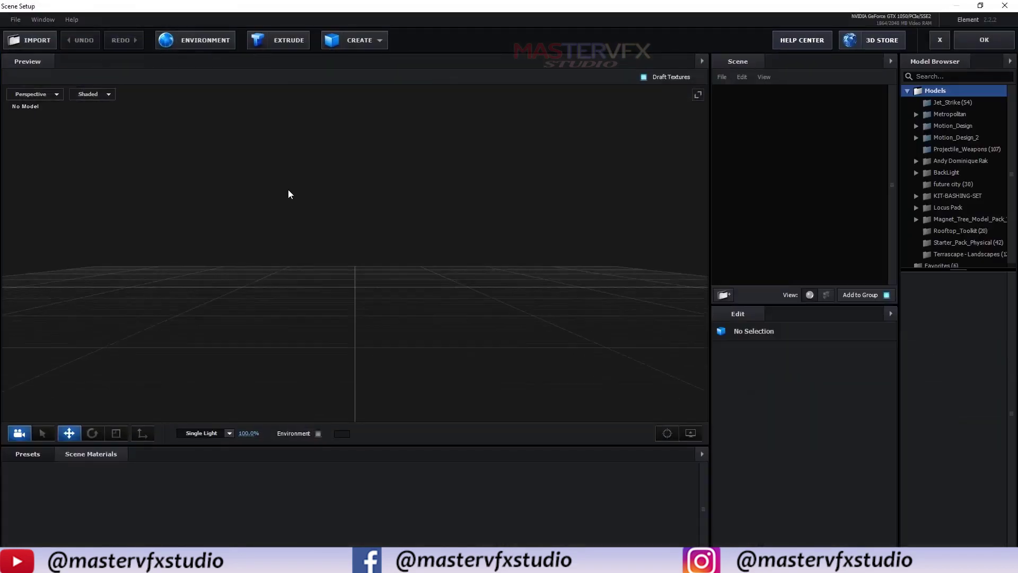
- Create a plane model with normalized size and scale it uniformly to about 407.5%
drag(321, 199, 527, 260)
click(359, 40)
click(500, 71)
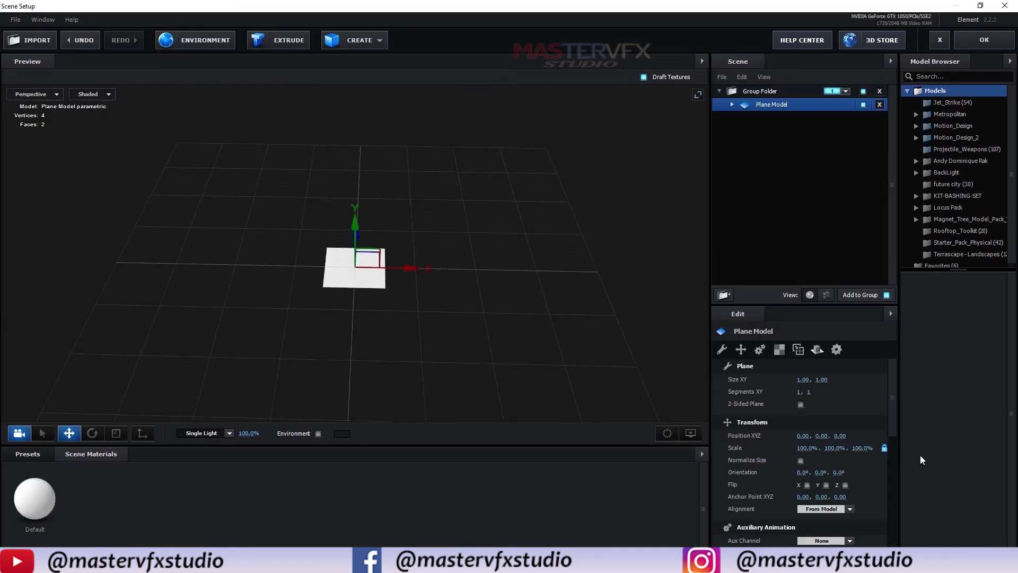
click(801, 460)
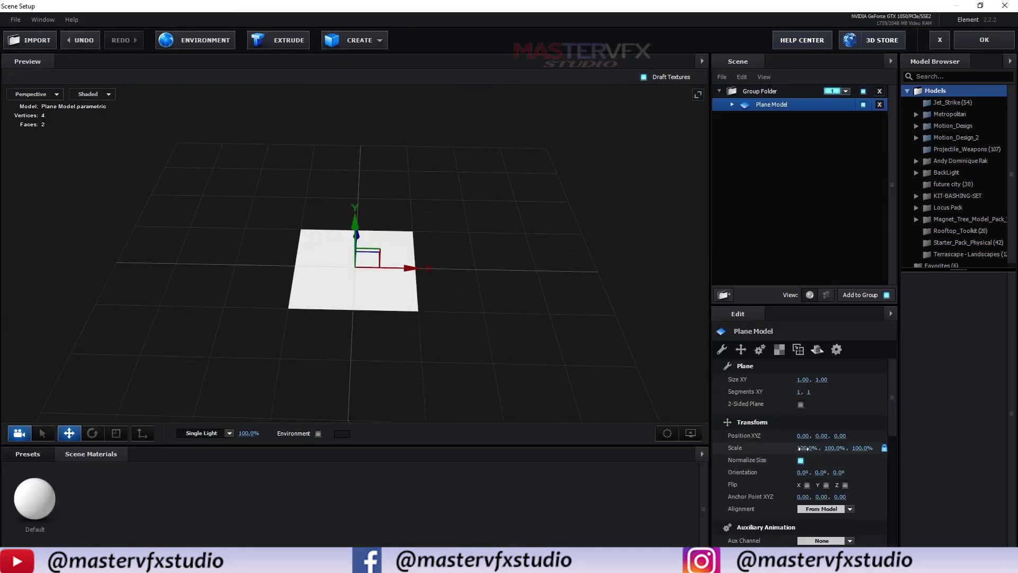
drag(808, 449, 876, 443)
drag(421, 289, 469, 276)
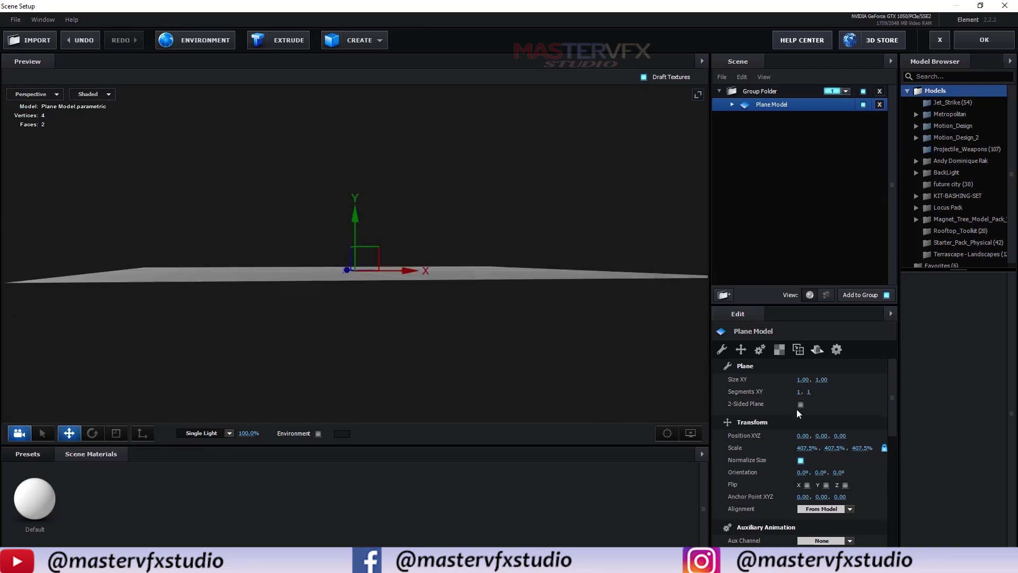
- Make the plane model two-sided
click(799, 403)
drag(399, 240, 466, 276)
drag(509, 222, 610, 215)
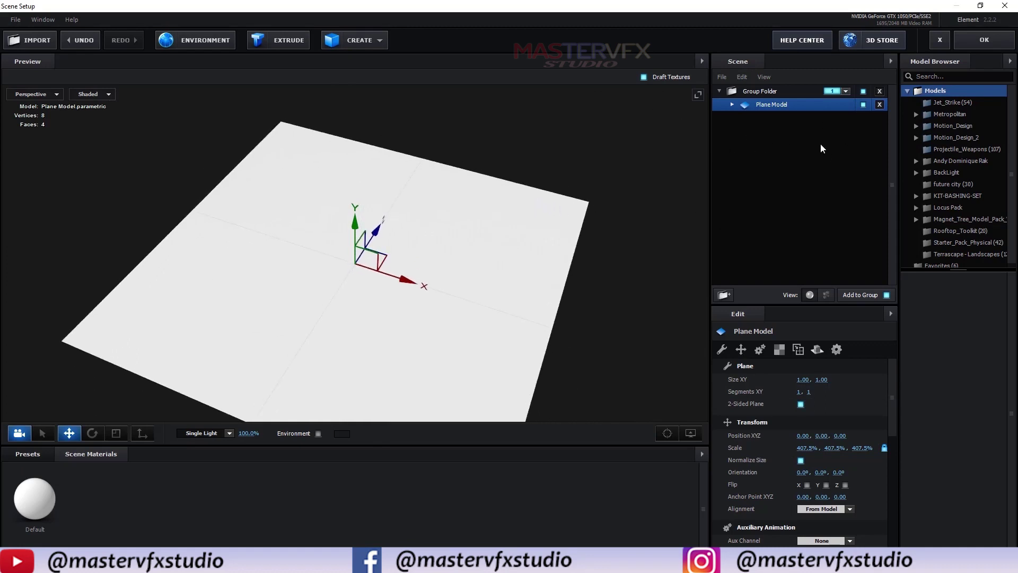
- Add Component_14 from the Motion_Design_2 Components models, with normalized size and a uniform scale of about 270.5%
double_click(959, 138)
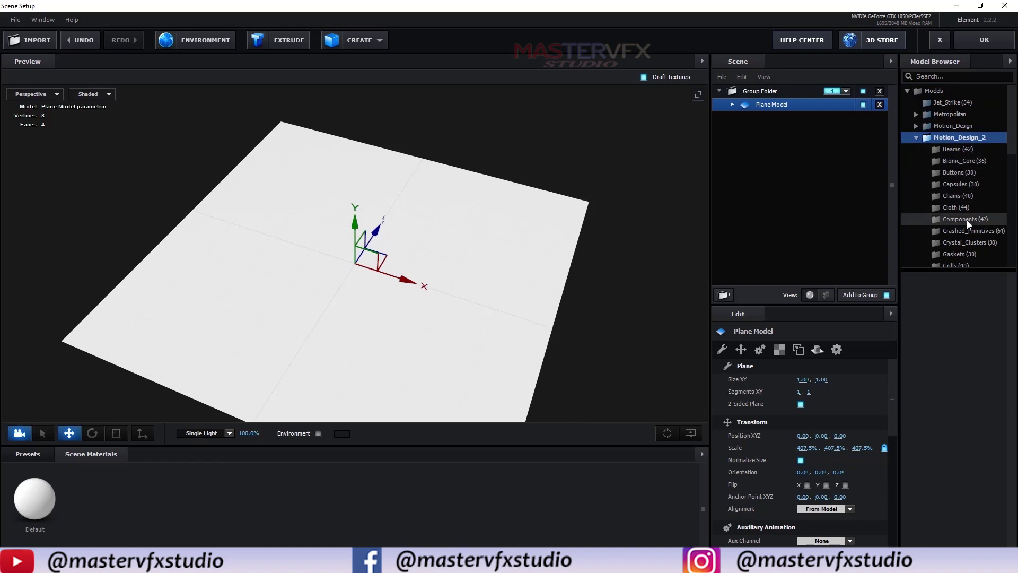
scroll(966, 220, down, 1)
scroll(966, 226, down, 1)
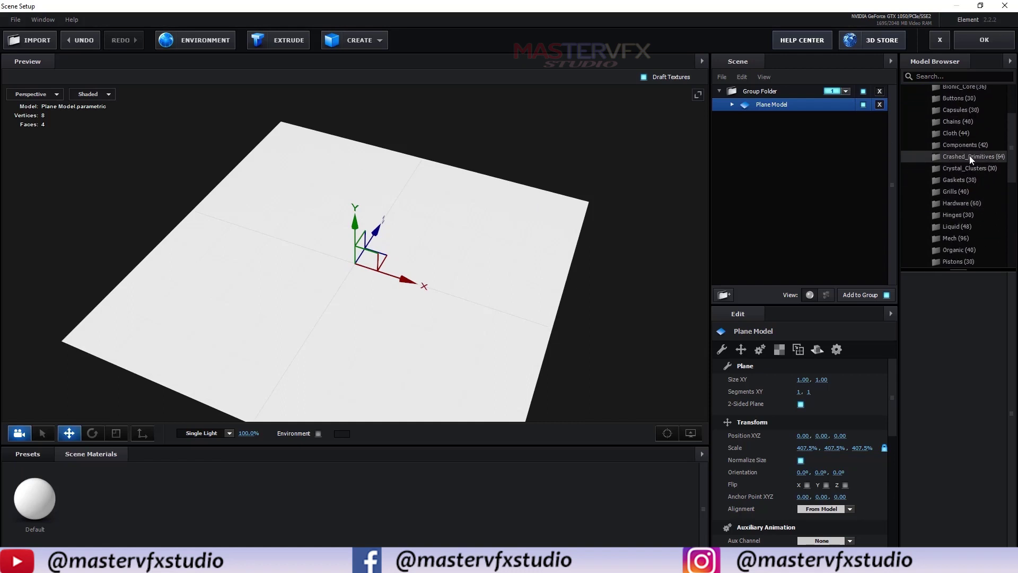
click(969, 143)
scroll(949, 415, down, 10)
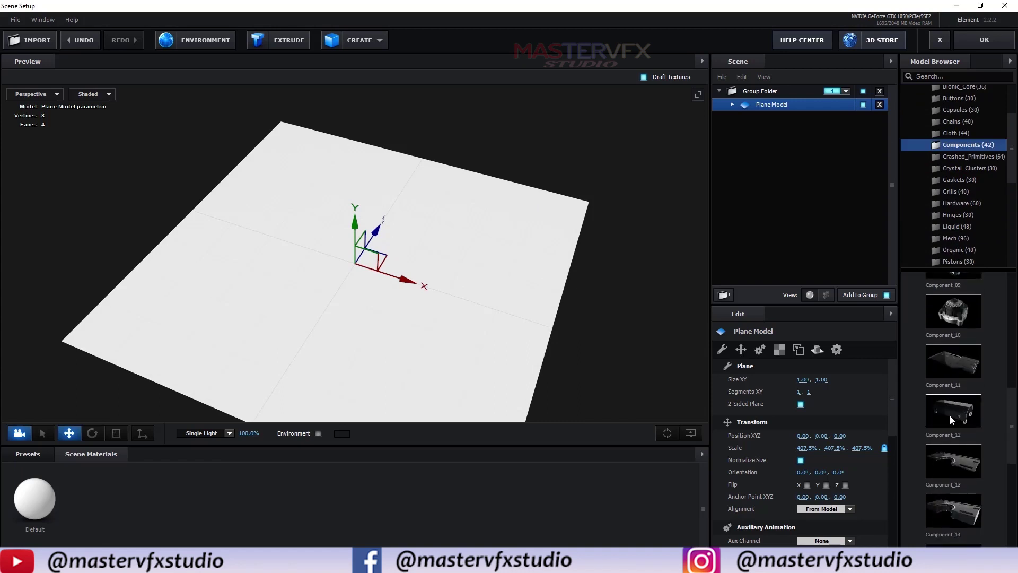
scroll(949, 418, up, 1)
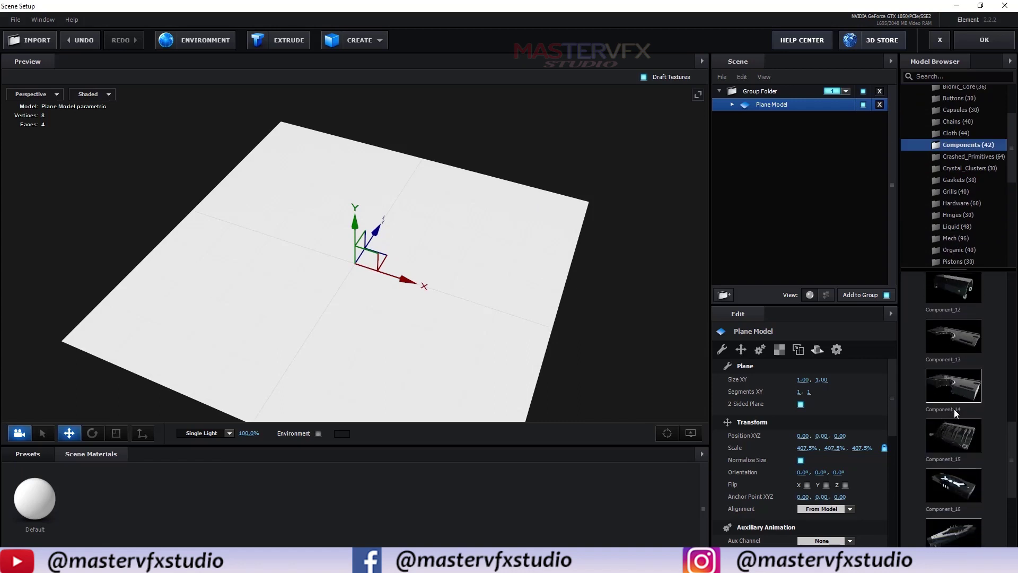
double_click(936, 398)
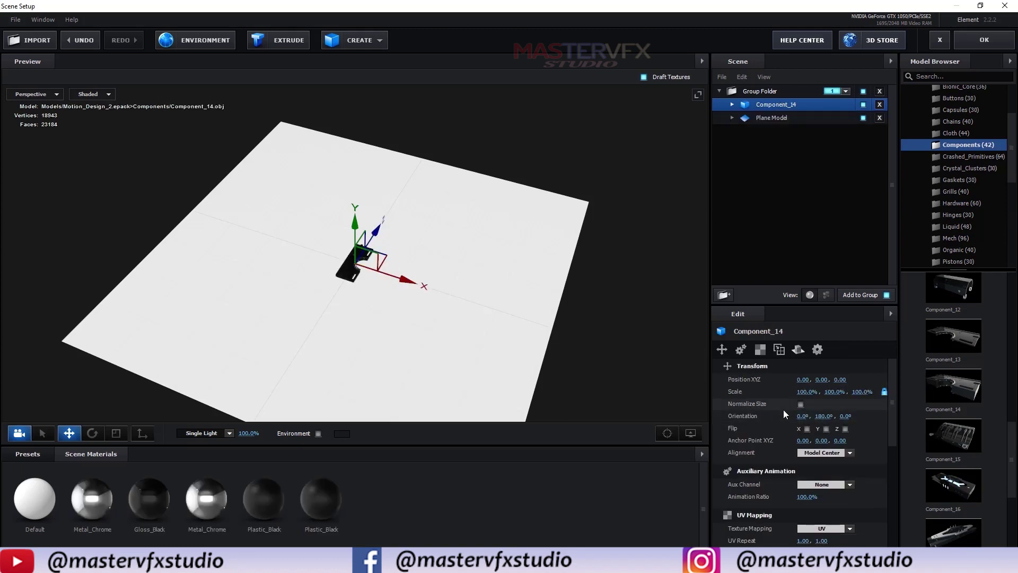
click(800, 404)
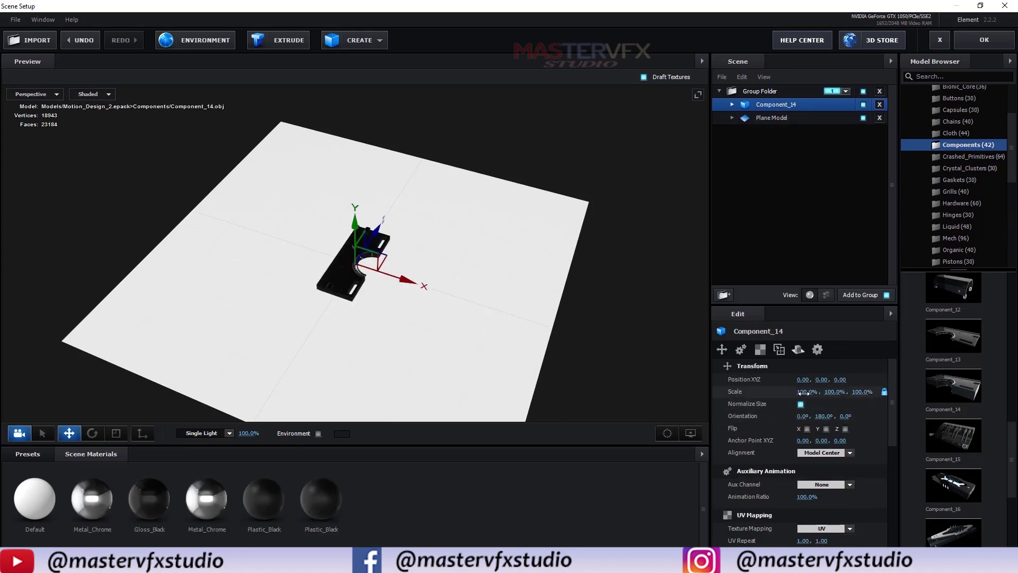
drag(804, 393, 976, 385)
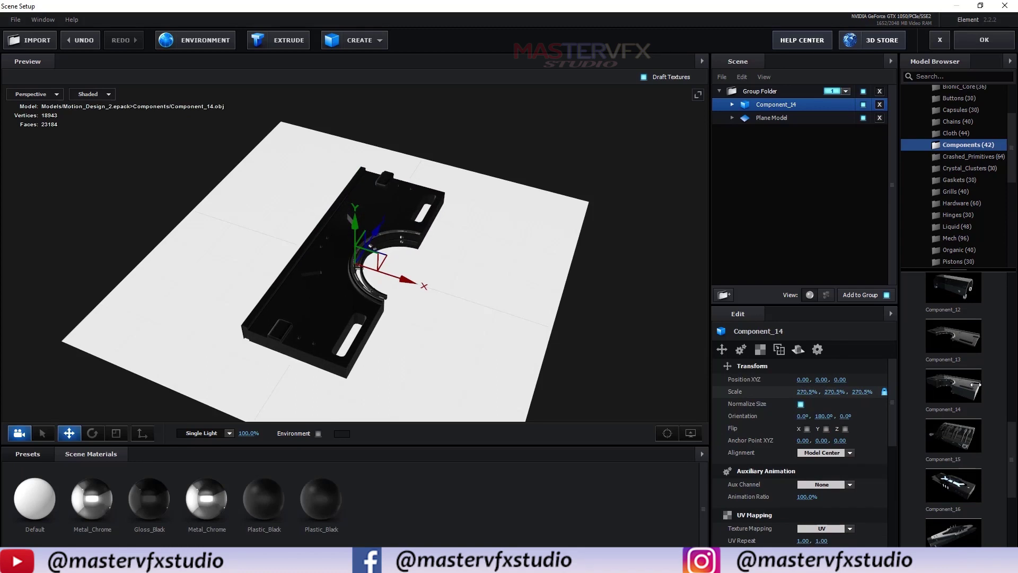
- Rotate Component_14 to stand upright facing the front, with an orientation of 0°, 90°, 270°
key(e)
drag(403, 300, 290, 335)
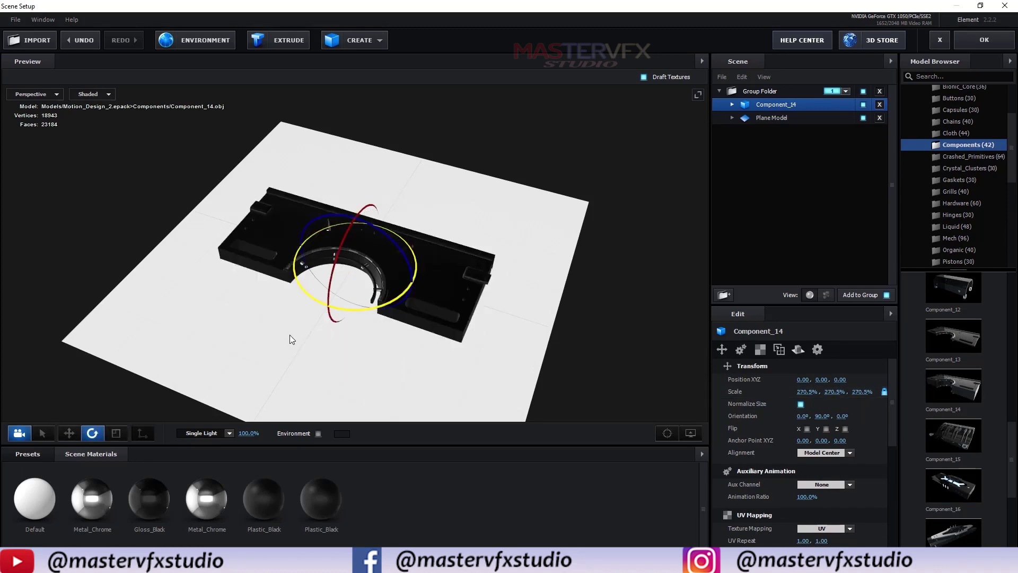
key(w)
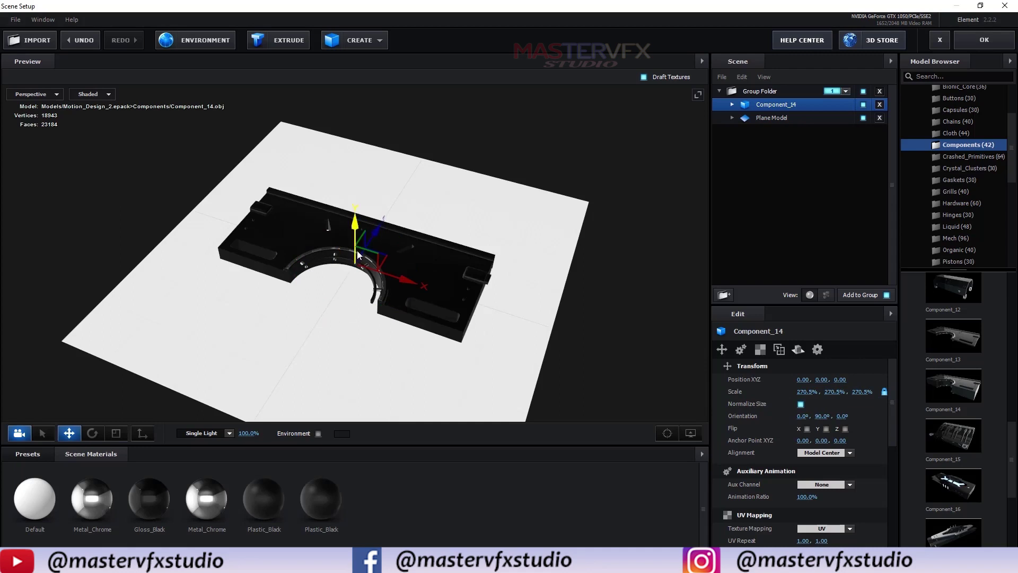
key(e)
drag(372, 188, 408, 133)
- Move Component_14 up and back to the far edge of the plane, at about 0.01, 0.41, 4.17
key(w)
drag(458, 278, 622, 269)
drag(286, 405, 416, 366)
drag(370, 185, 372, 159)
drag(428, 219, 429, 218)
drag(382, 333, 321, 325)
- Scale the plane model uniformly to 700%
click(772, 117)
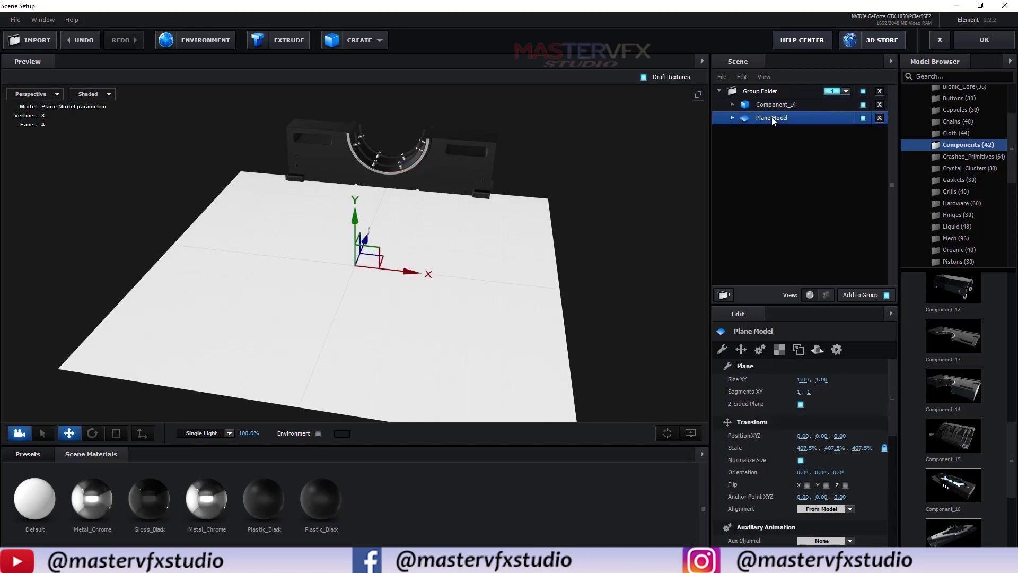
mouse_move(802, 449)
mouse_down()
mouse_move(907, 448)
mouse_move(804, 449)
mouse_up()
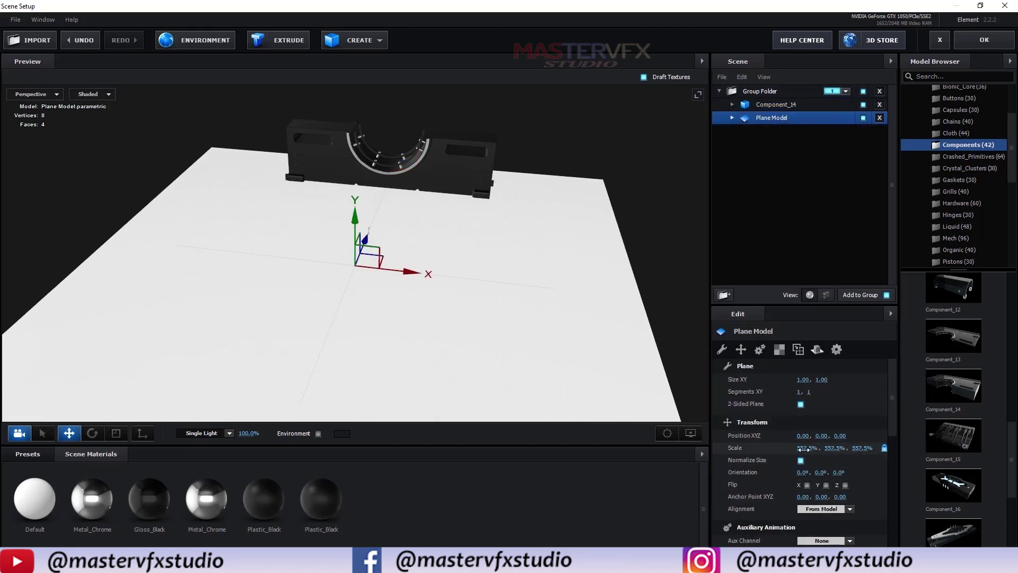
click(805, 449)
text(700)
key(Return)
drag(485, 320, 453, 308)
scroll(454, 305, down, 4)
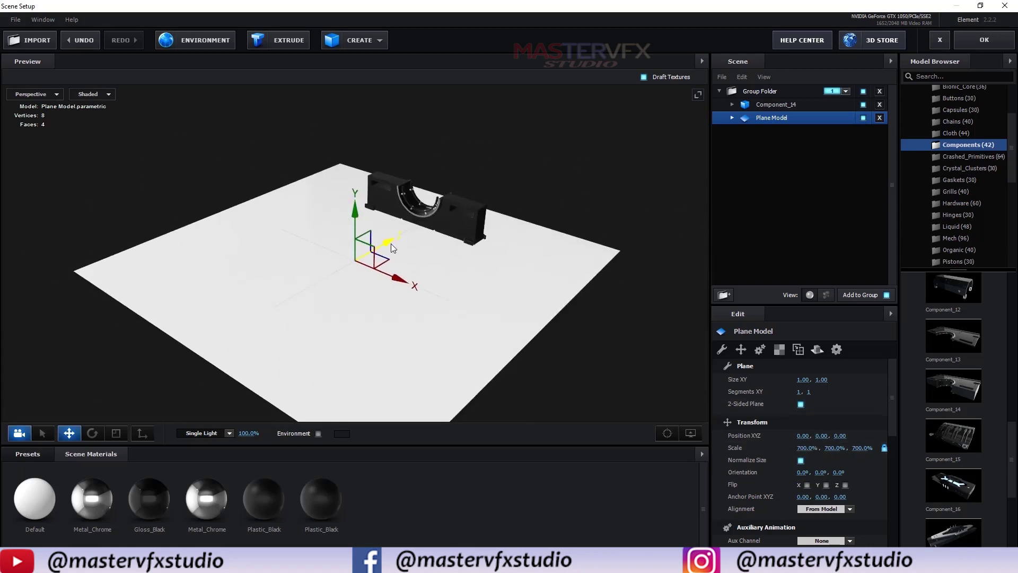
drag(390, 243, 422, 227)
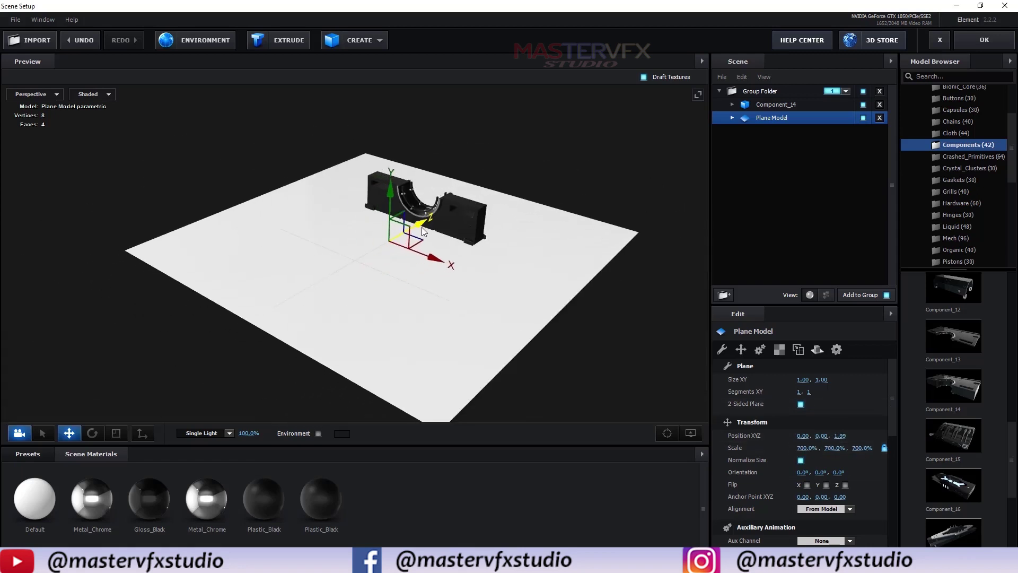
key(ctrl+z)
- Move Component_14 back to the enlarged plane's far edge at Z about 6.49 and scale it to about 384.5%
click(773, 107)
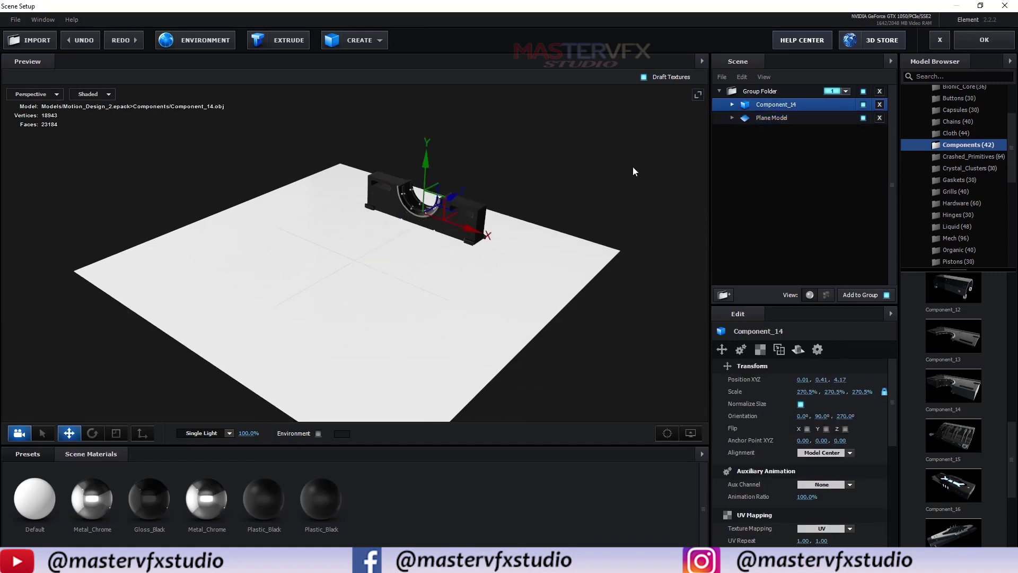
drag(454, 196, 491, 178)
drag(807, 391, 837, 393)
drag(518, 300, 441, 287)
drag(604, 312, 587, 310)
drag(372, 346, 481, 353)
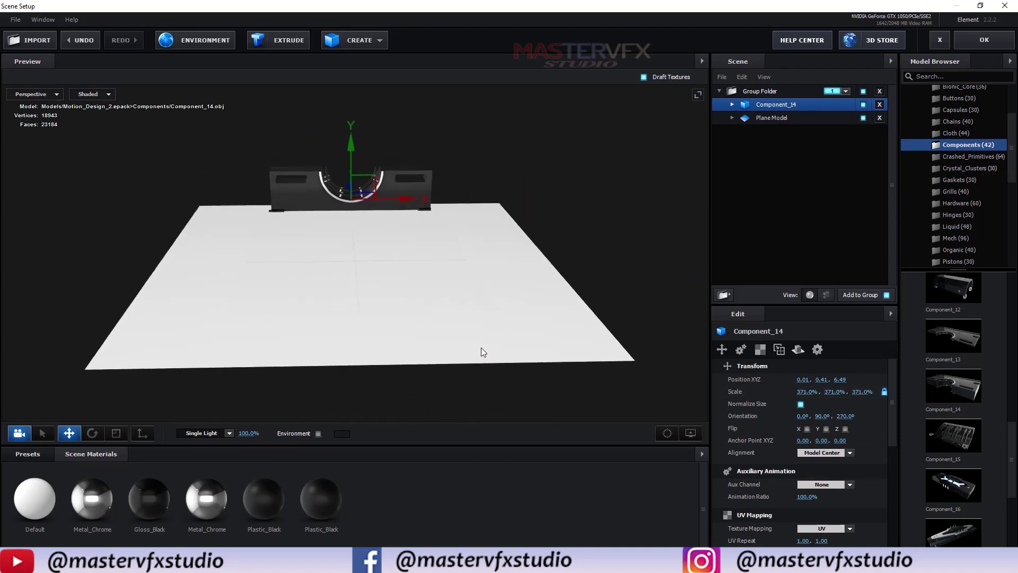
mouse_move(803, 392)
mouse_down()
mouse_move(834, 397)
mouse_move(811, 394)
mouse_up()
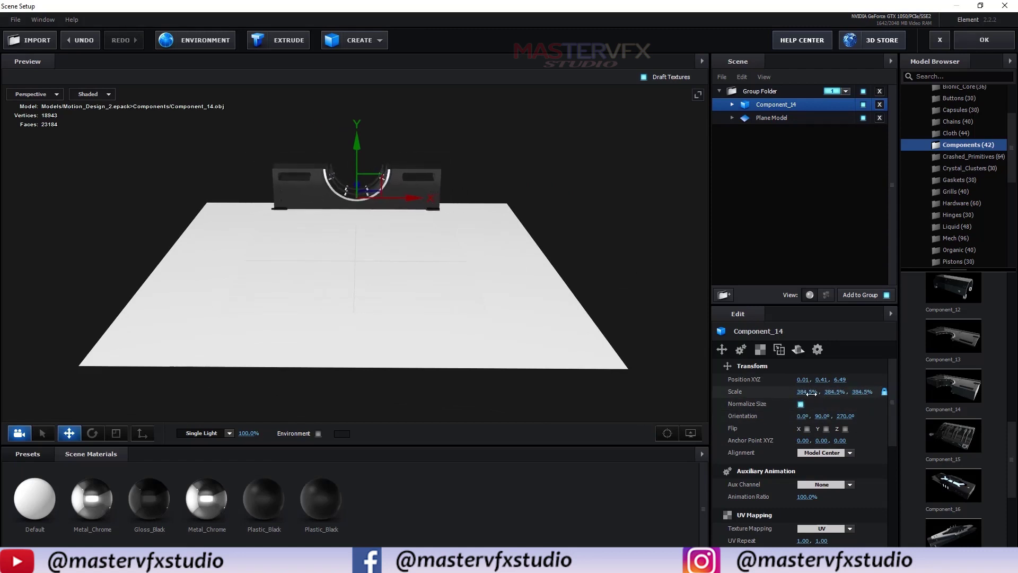
mouse_move(387, 336)
mouse_down()
mouse_move(374, 335)
mouse_move(390, 323)
mouse_up()
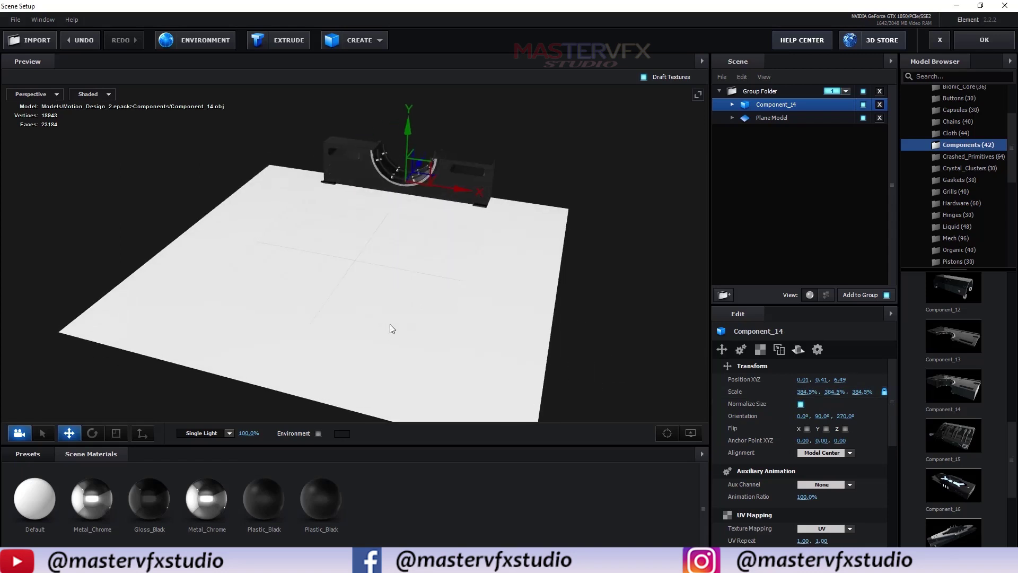
- Duplicate Component_14 and flip the copy above the original so the two half-round cutouts form a full circle
key(ctrl+d)
drag(408, 129, 425, 44)
key(e)
drag(477, 160, 481, 132)
key(w)
drag(389, 342, 395, 266)
drag(399, 106, 400, 113)
- Scale up both Component_14 panels together so the back wall spans more of the plane's width
drag(472, 159, 162, 248)
ctrl+click(760, 119)
key(r)
drag(282, 225, 307, 163)
key(w)
scroll(335, 166, down, 3)
mouse_move(394, 345)
mouse_down()
mouse_move(370, 325)
mouse_move(407, 343)
mouse_move(382, 343)
mouse_up()
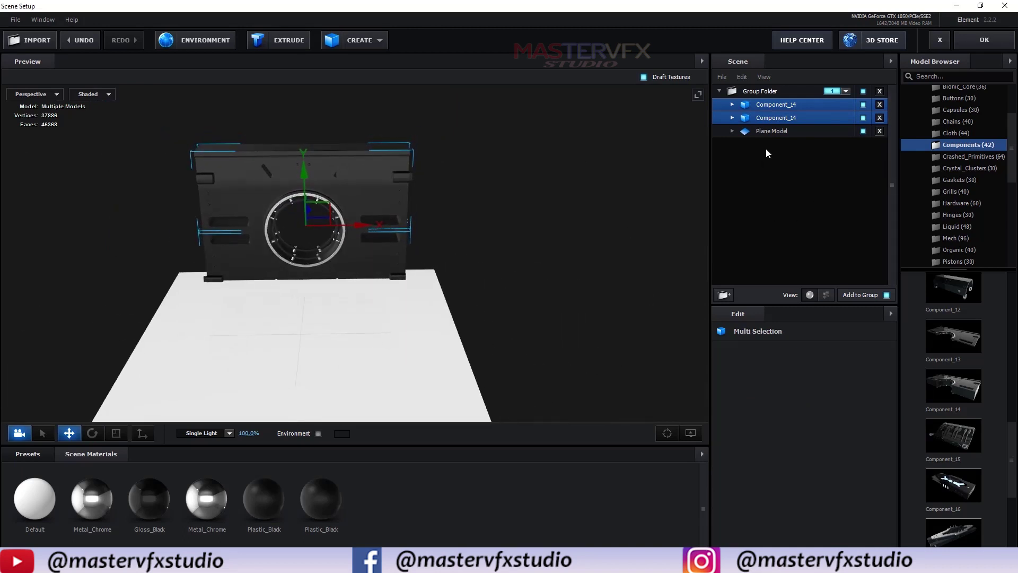
- Add Component_20 from the Components models, with normalized size and a uniform scale of about 334%
click(772, 132)
scroll(972, 464, down, 1)
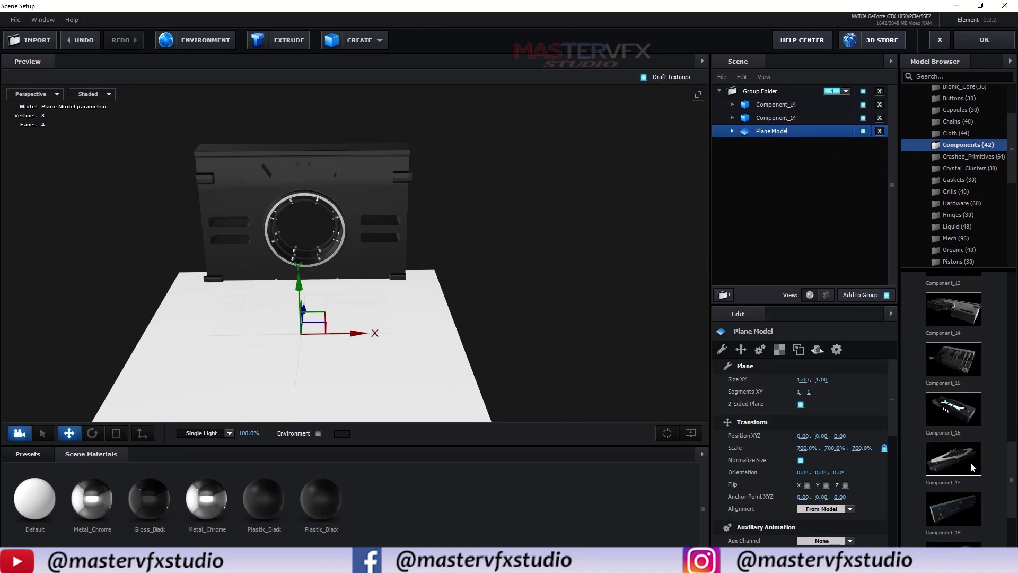
scroll(972, 464, down, 3)
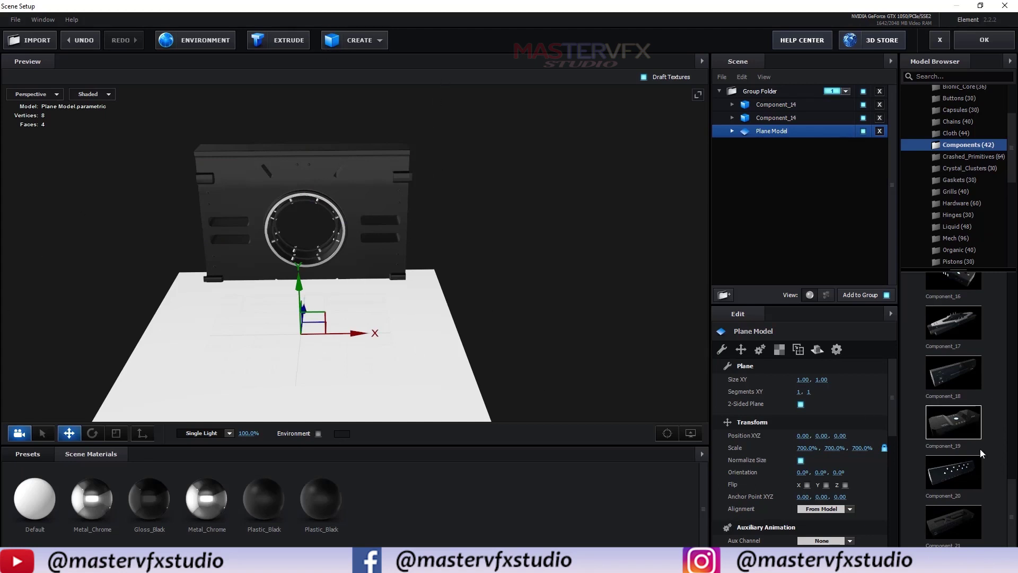
click(951, 473)
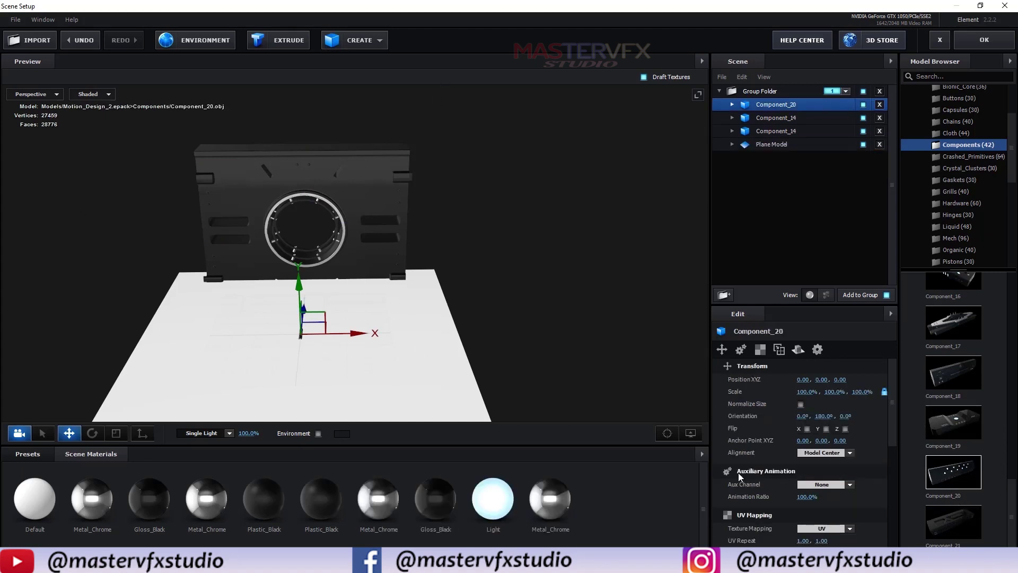
click(801, 404)
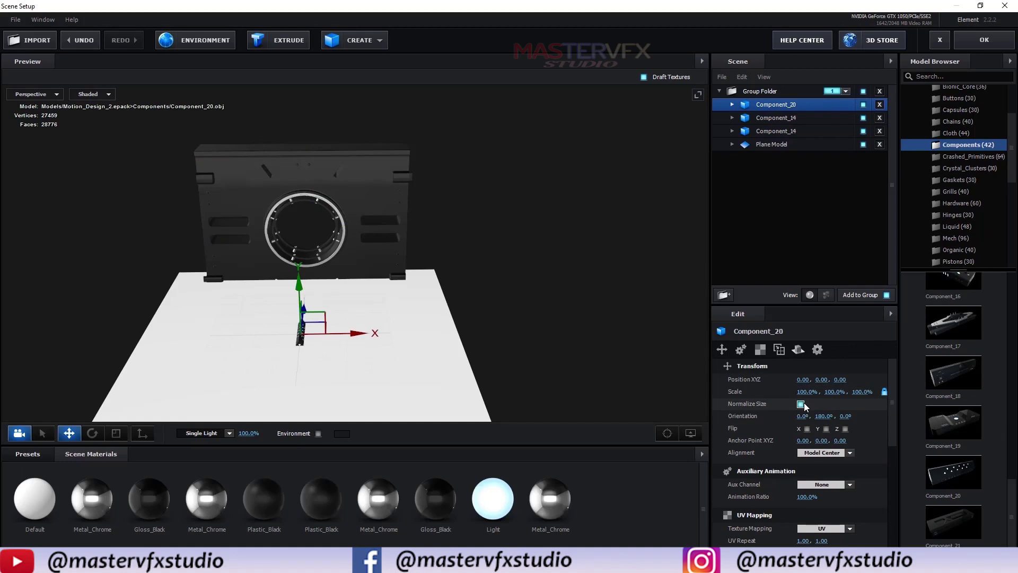
drag(824, 395, 870, 394)
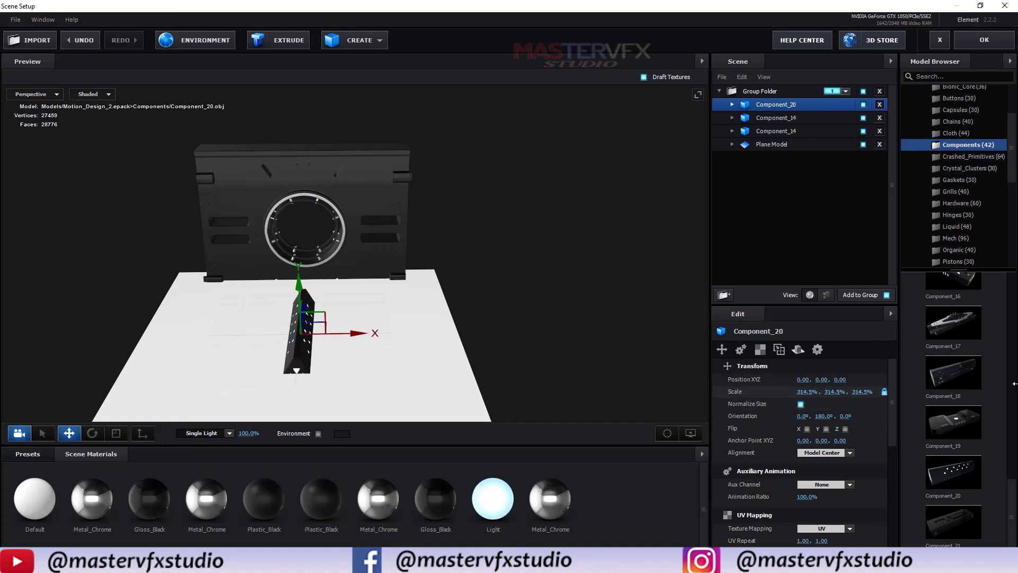
drag(800, 391, 822, 392)
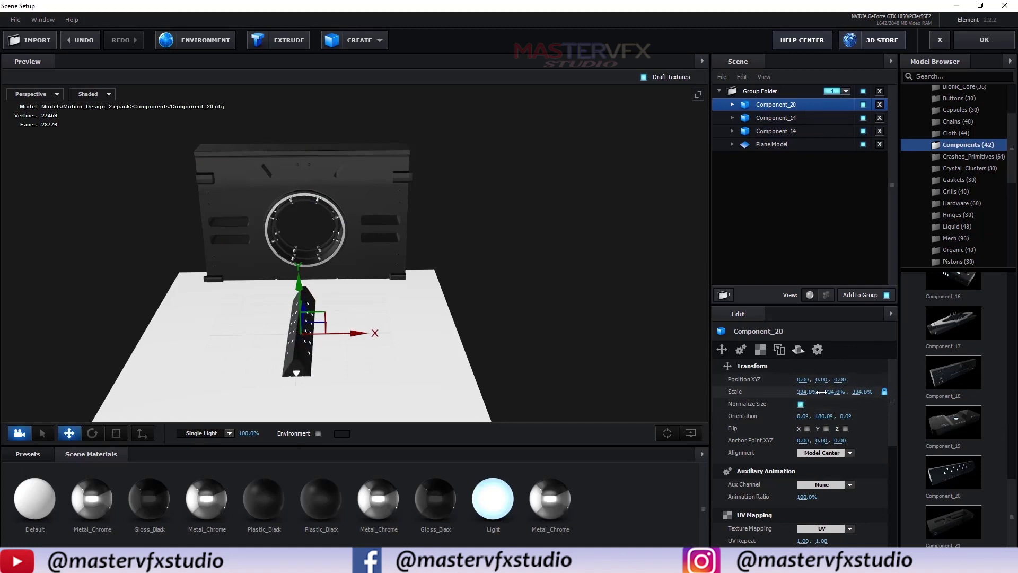
- Put Component_20 in a new group folder, nest that folder inside another new one, and select the outer folder
drag(768, 103, 724, 296)
click(771, 105)
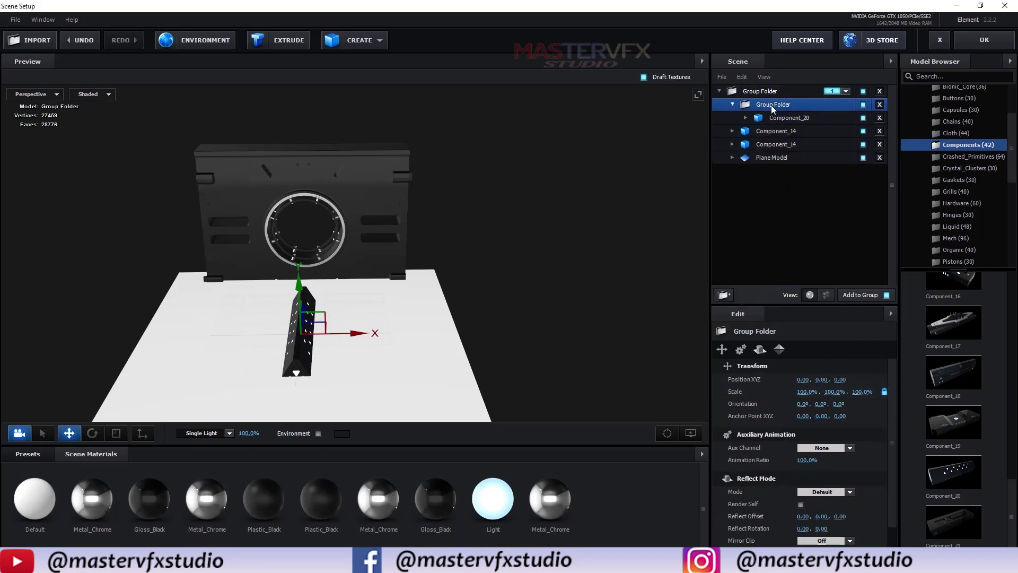
drag(768, 105, 720, 298)
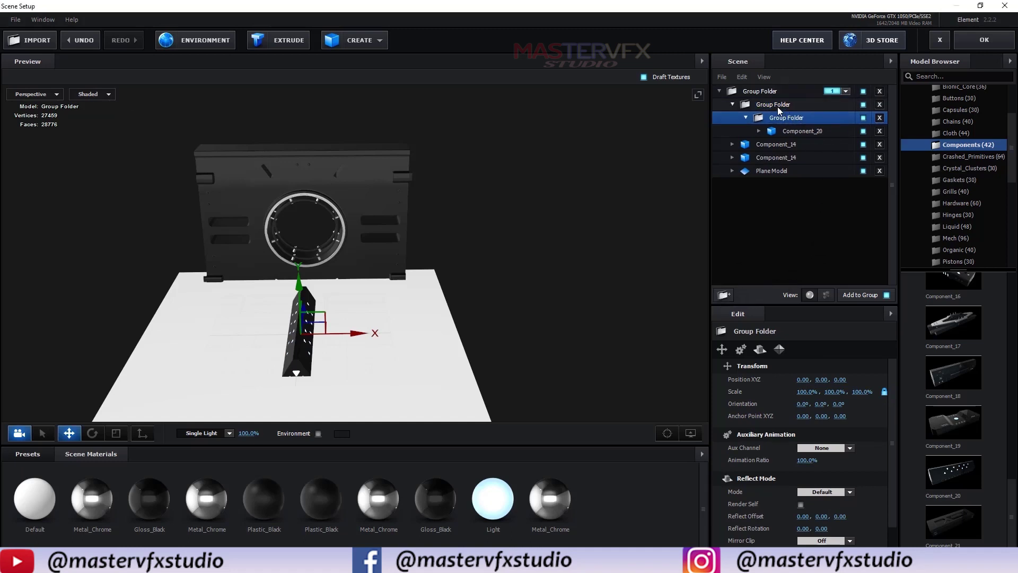
click(746, 118)
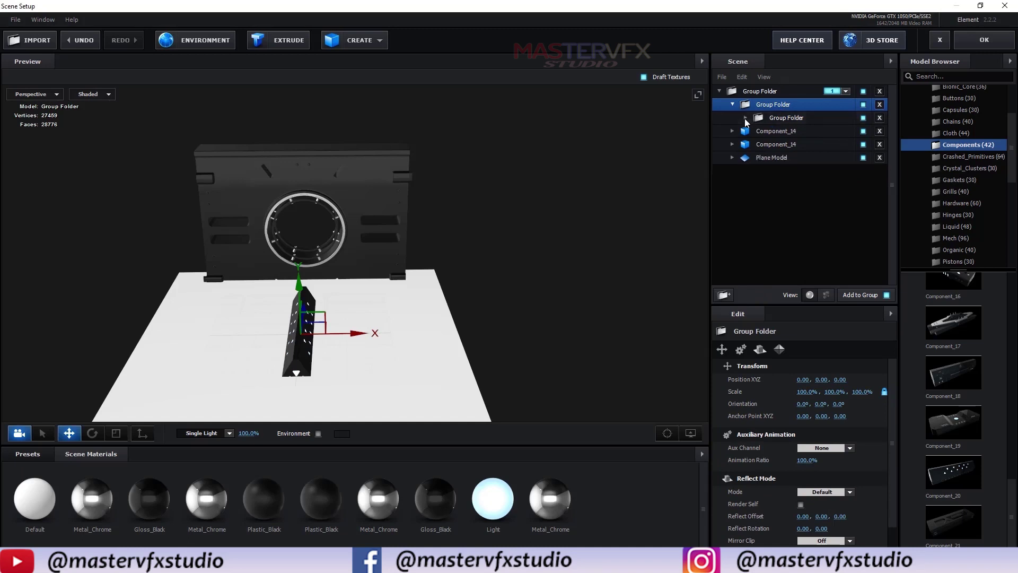
click(773, 106)
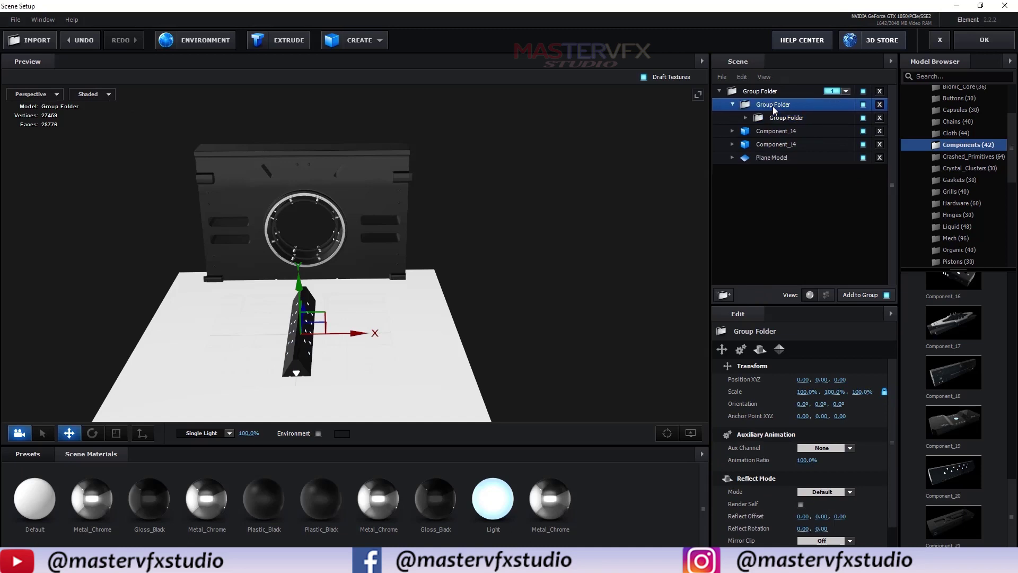
- Enable X-axis group symmetry on the outer folder, move the inner group sideways off the centre line and rotate it upright
click(780, 350)
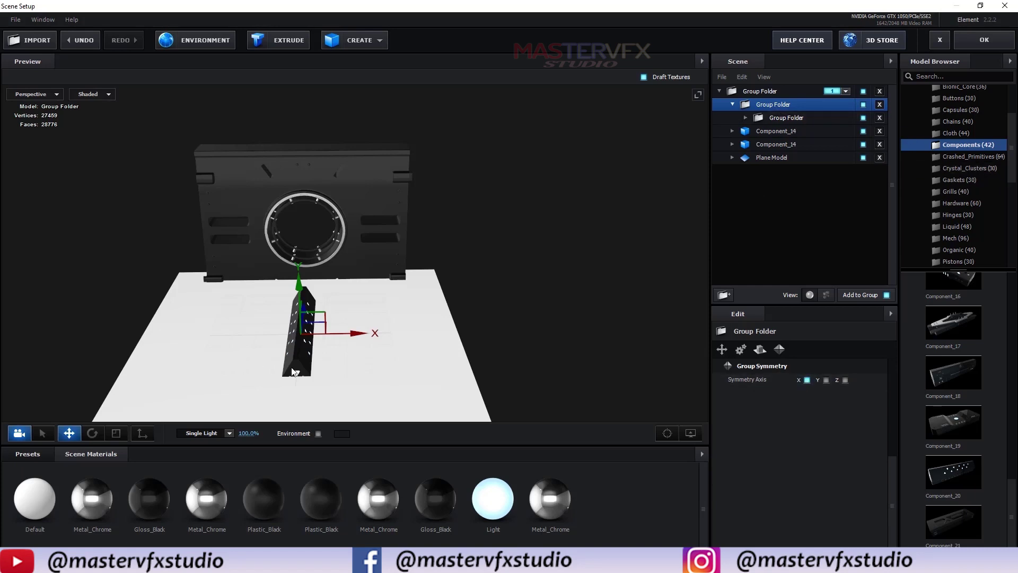
click(779, 119)
drag(369, 341, 237, 360)
key(r)
key(e)
drag(156, 304, 108, 496)
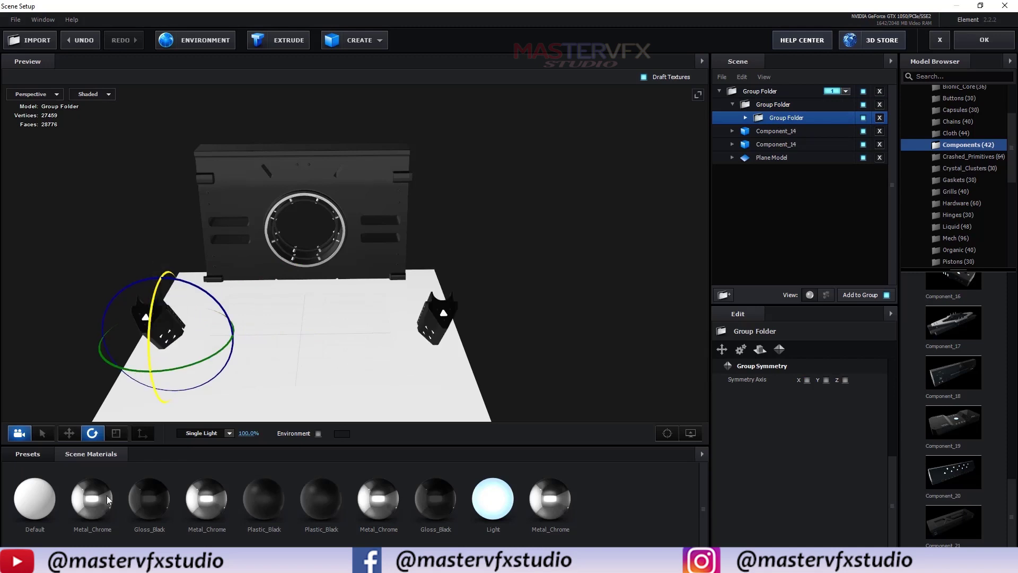
- Position the upright inner group at the plane's back corner and raise it to stand beside the back wall
key(w)
drag(284, 357, 214, 289)
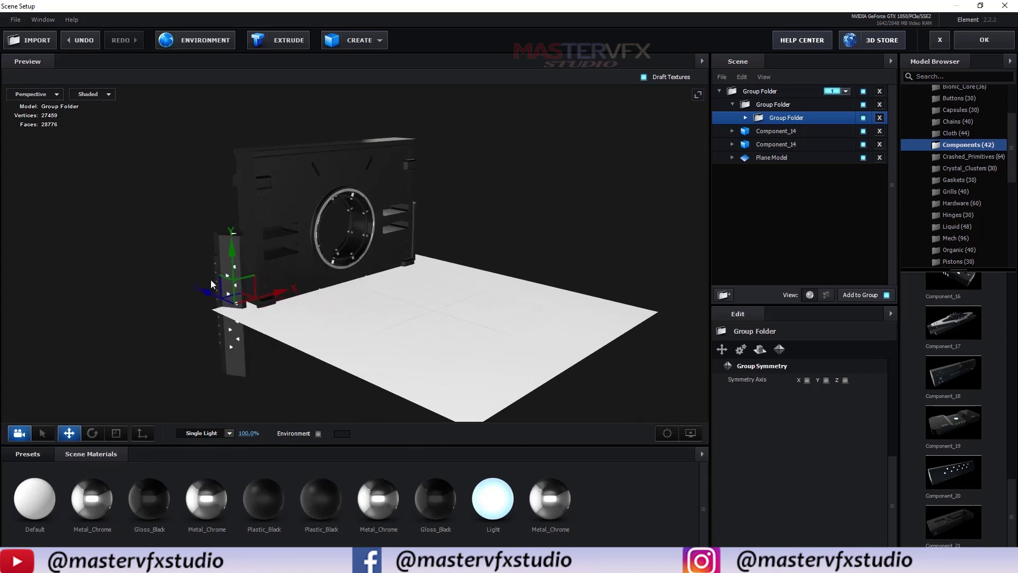
drag(231, 252, 261, 194)
drag(270, 291, 446, 304)
- Scale Component_20 uniformly to 475.5% and fit the mirrored columns against the side edges of the back wall
click(745, 118)
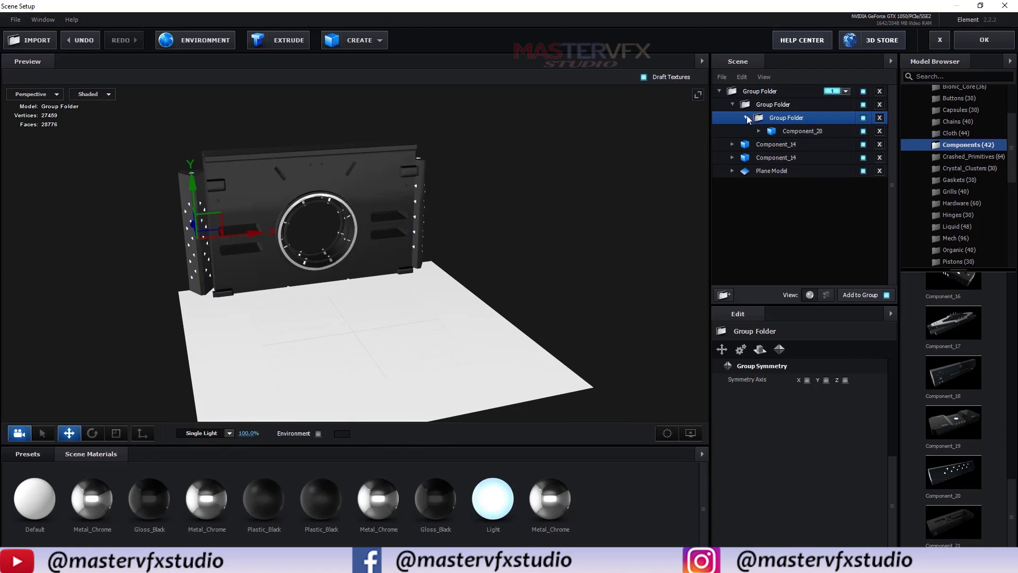
click(798, 131)
drag(805, 393, 946, 384)
drag(256, 234, 251, 235)
drag(133, 241, 232, 180)
drag(310, 182, 184, 253)
drag(277, 338, 278, 313)
scroll(275, 318, up, 10)
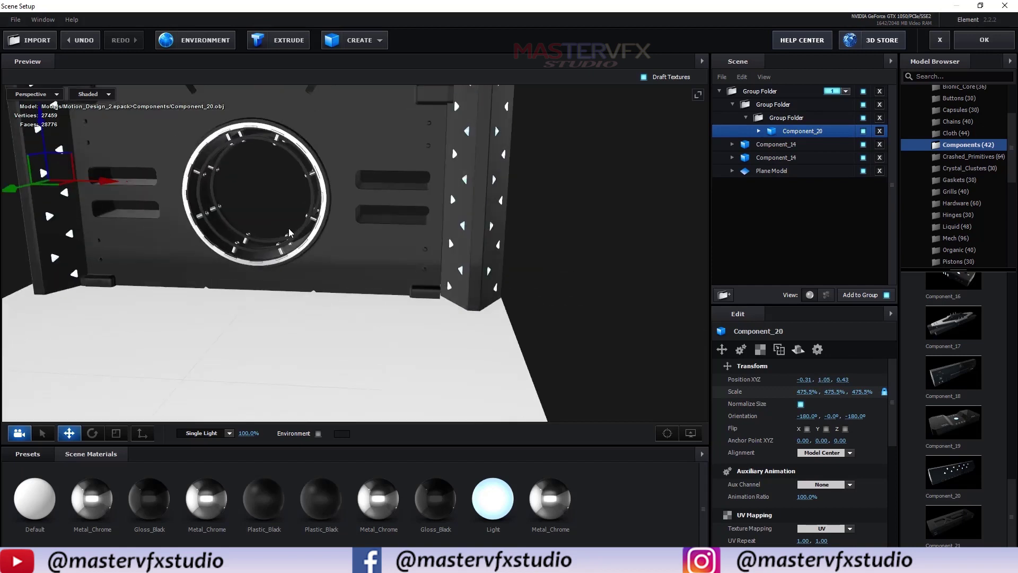
scroll(290, 232, down, 10)
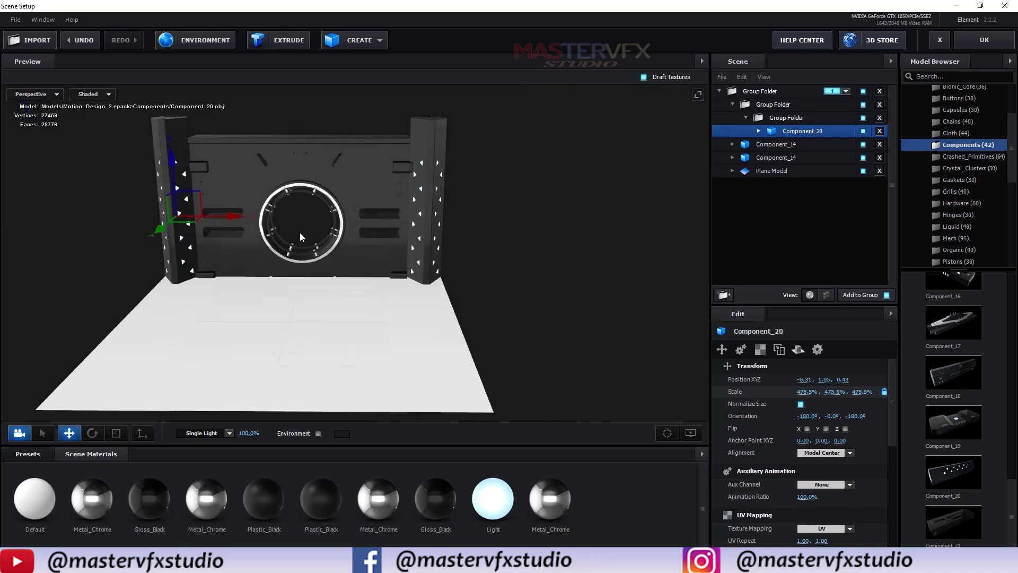
drag(300, 232, 309, 292)
- Add Component_09 to the inner group, move it to the back wall beside the column's base and normalize its size
scroll(982, 375, up, 10)
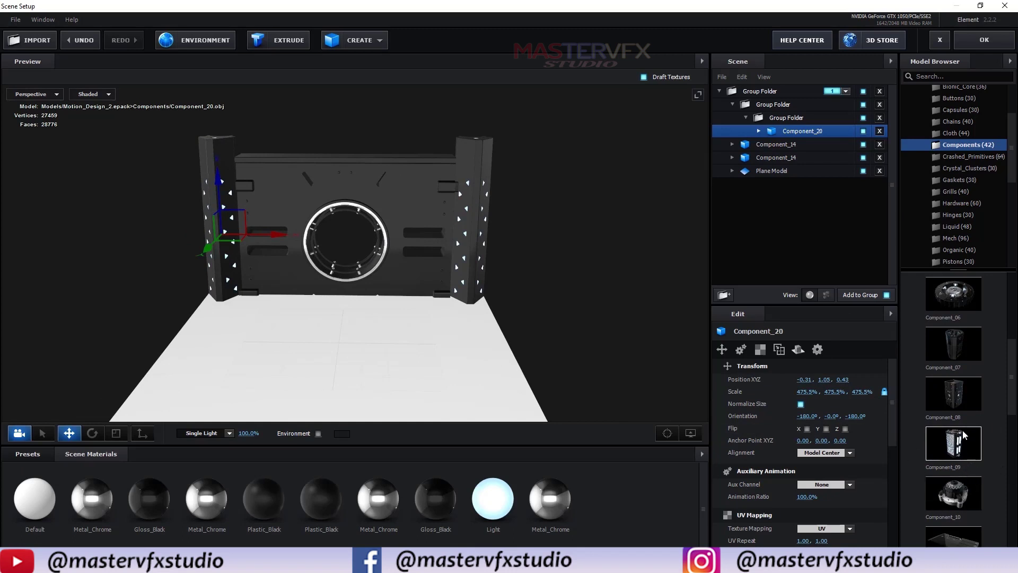
click(972, 443)
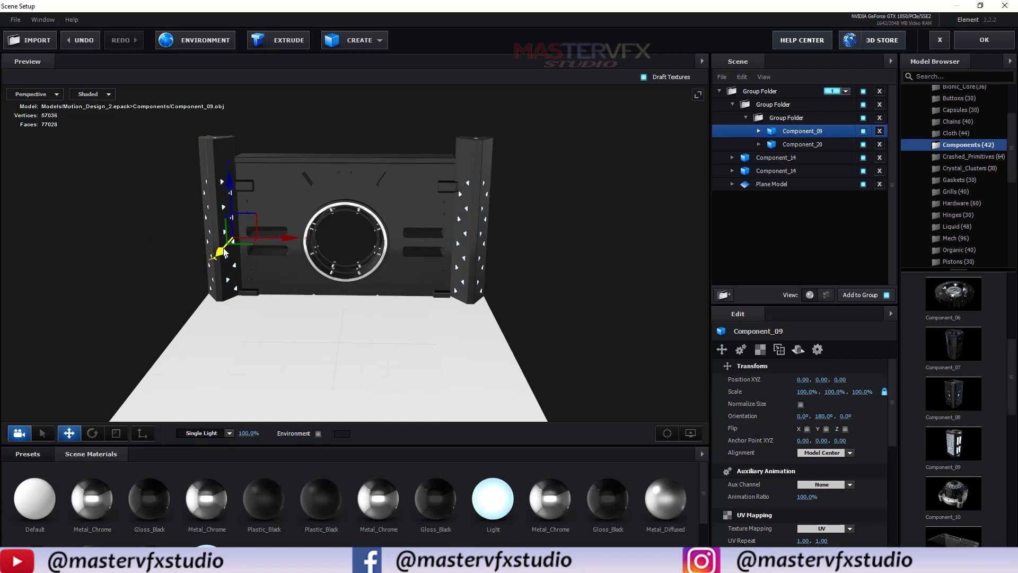
drag(180, 305, 314, 291)
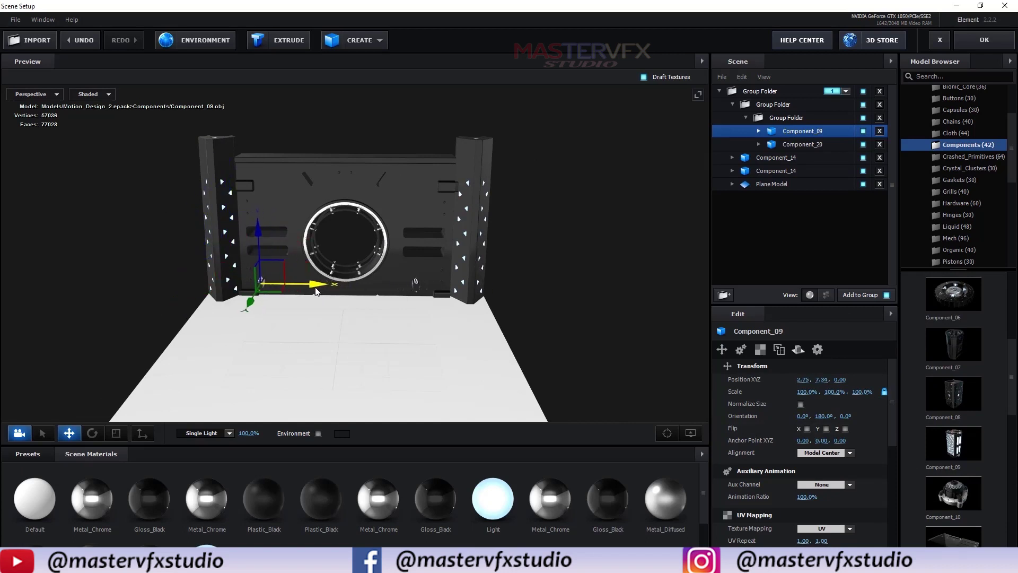
click(800, 404)
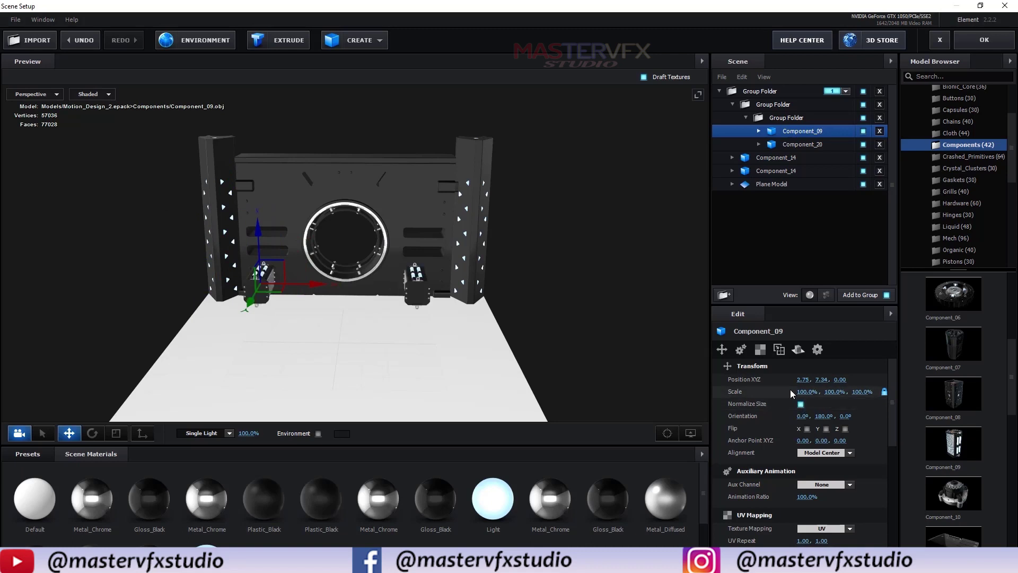
- Rotate Component_09 so its light strips face the room and move it against the back wall's side slots
key(e)
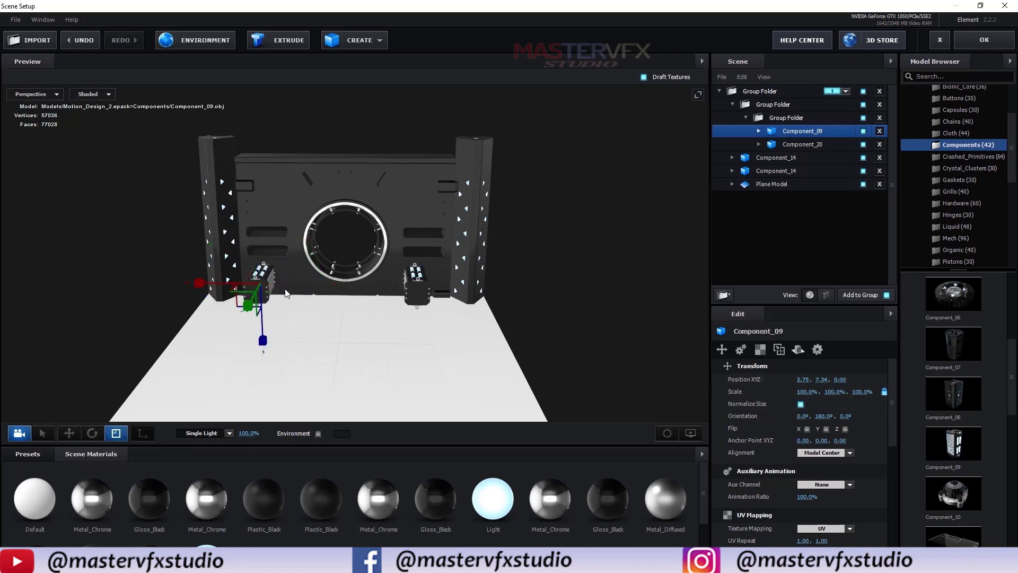
drag(247, 308, 231, 357)
key(w)
drag(338, 367, 406, 323)
drag(418, 262, 342, 267)
scroll(407, 325, up, 3)
drag(406, 325, 352, 317)
- Scale Component_09 to 68% and fit it over the wall slots at position 1.96, 1.12, 0.11
drag(320, 213, 293, 213)
drag(802, 392, 786, 400)
drag(305, 375, 356, 370)
drag(312, 230, 323, 233)
drag(292, 173, 294, 167)
drag(454, 323, 406, 333)
- Examine the mirrored Component_09 lights and columns on the back wall from several distances and angles
scroll(397, 318, down, 5)
scroll(404, 320, up, 4)
scroll(408, 326, down, 5)
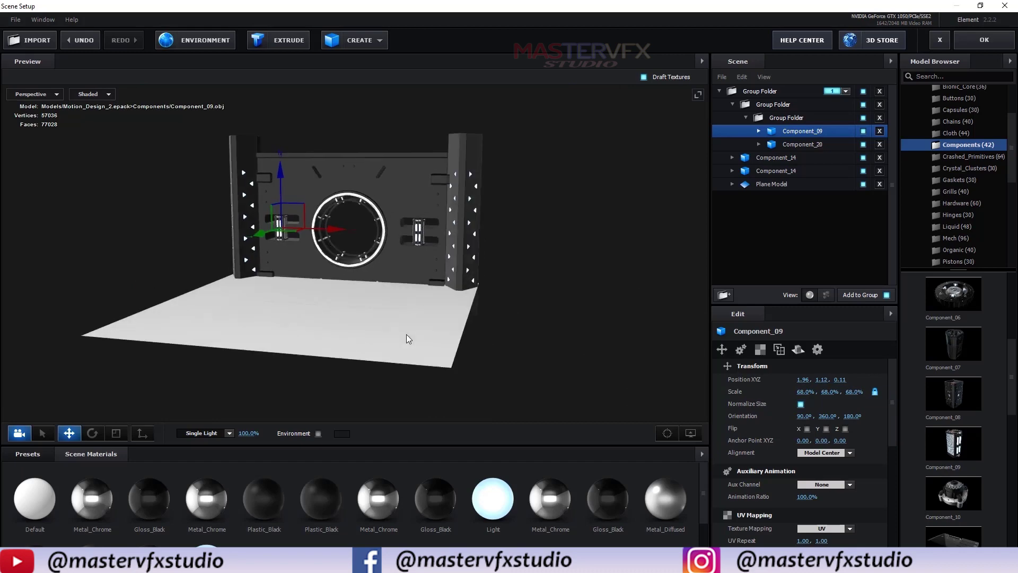
scroll(361, 314, up, 6)
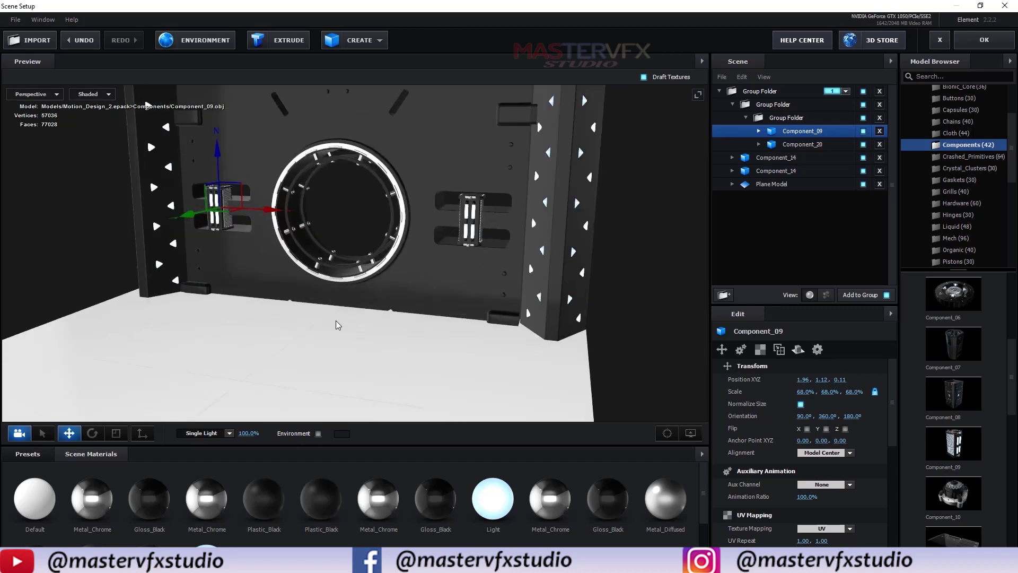
mouse_move(339, 325)
mouse_down()
mouse_move(414, 325)
mouse_move(381, 319)
mouse_move(353, 331)
mouse_up()
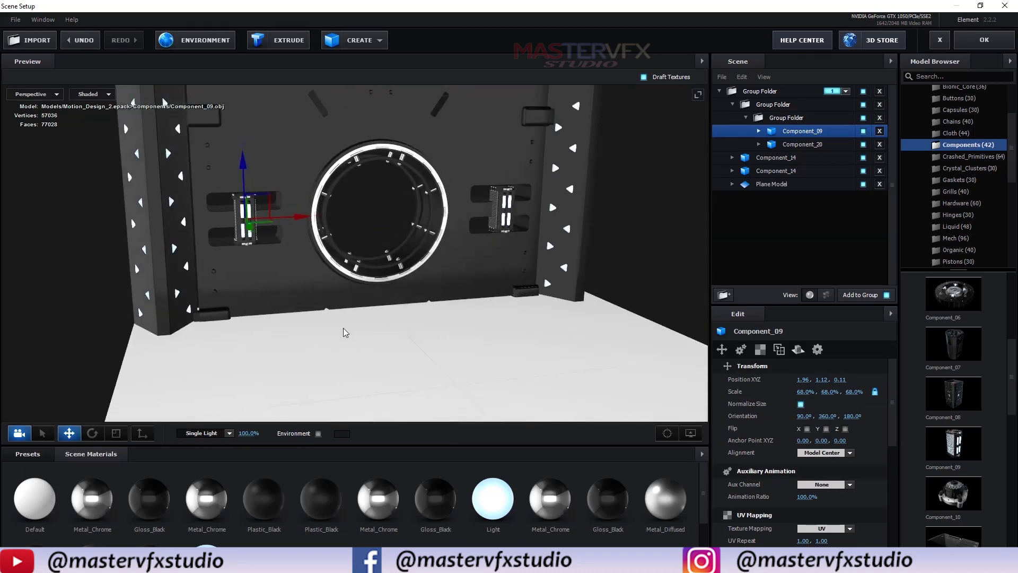
scroll(339, 329, down, 4)
scroll(345, 327, up, 3)
scroll(399, 337, down, 4)
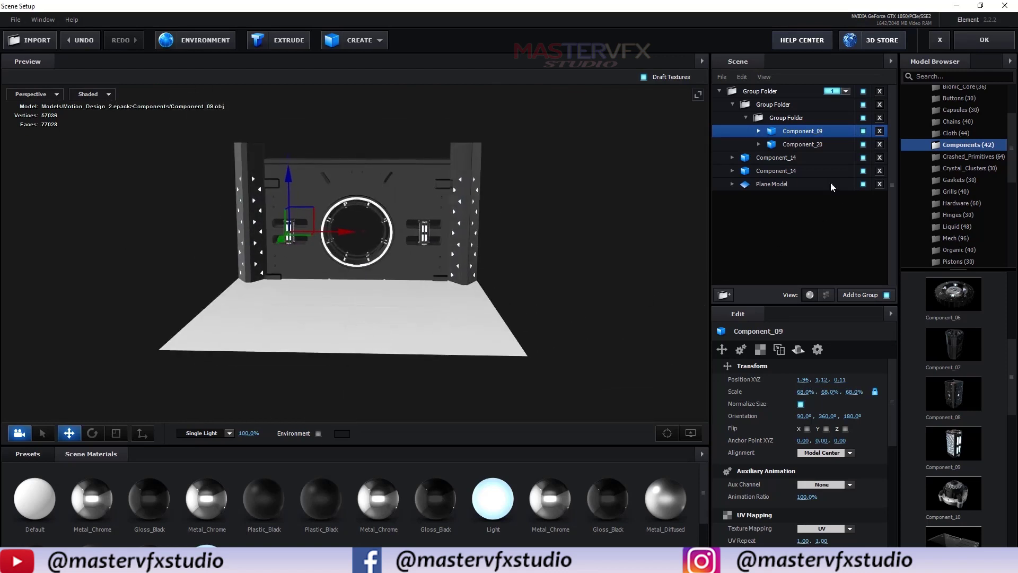
- Duplicate the floor plane, put the copy in the inner symmetry group and rotate it upright to face sideways
click(779, 184)
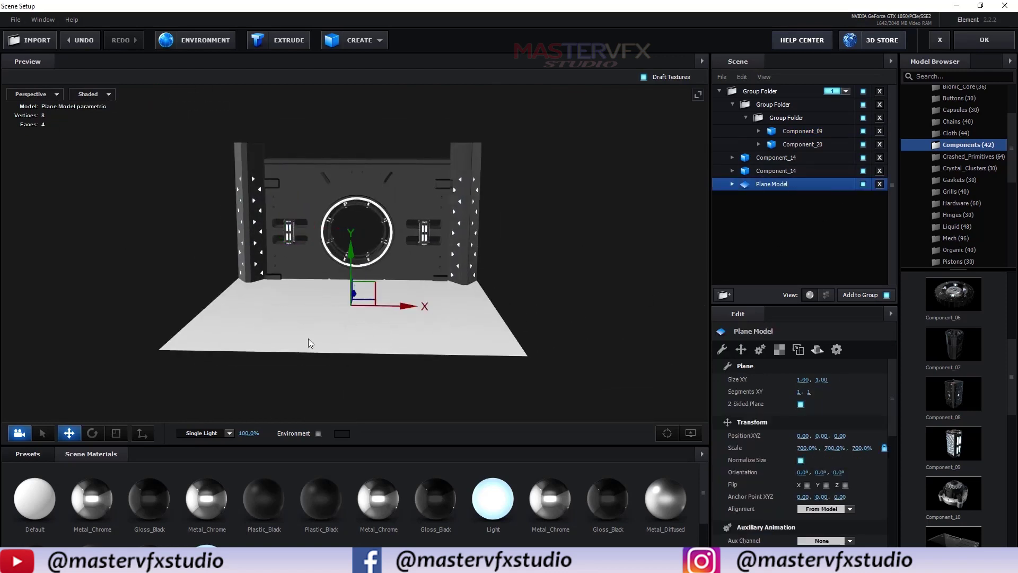
key(ctrl+d)
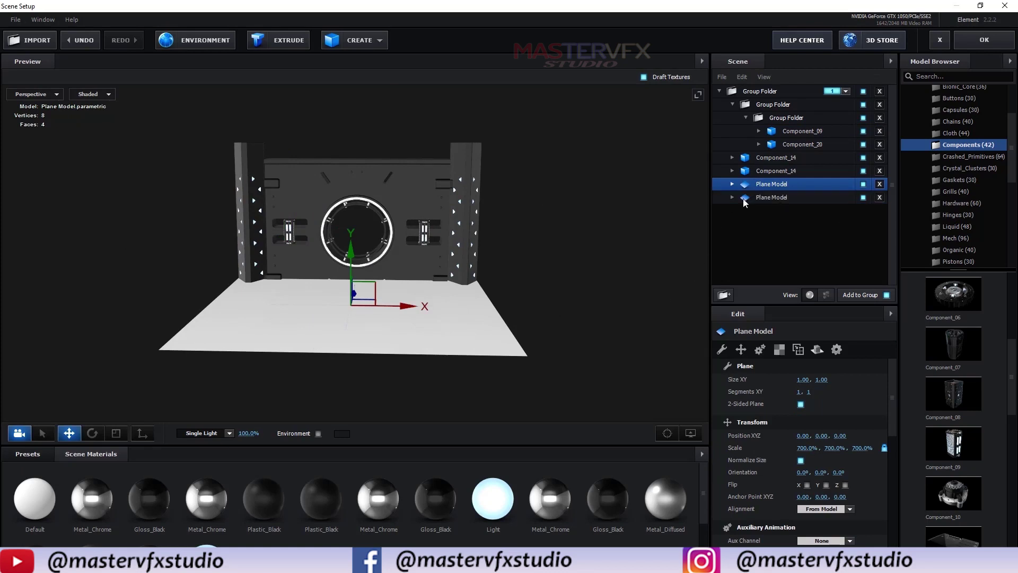
drag(799, 150, 800, 123)
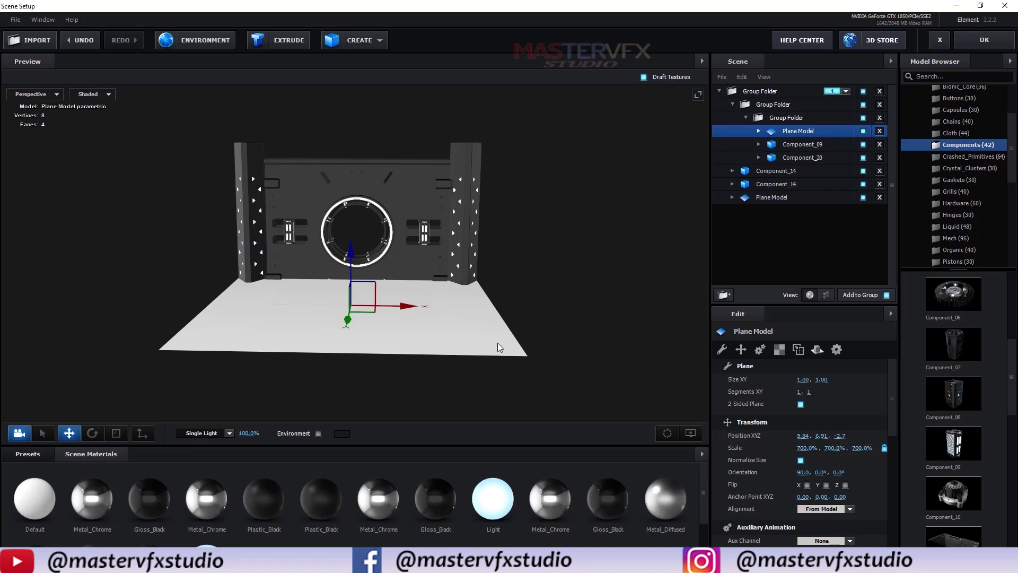
key(e)
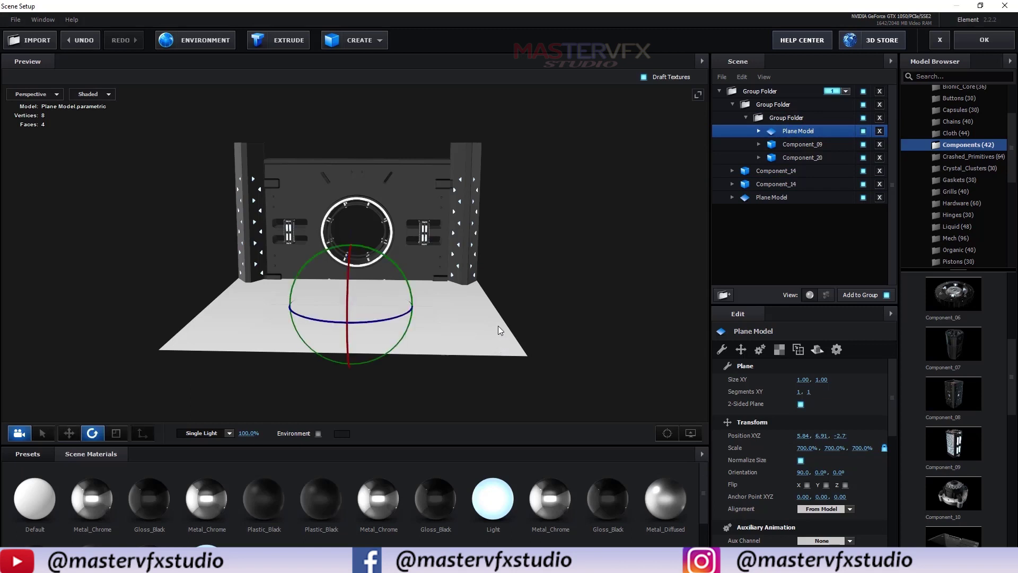
drag(330, 252, 191, 324)
key(w)
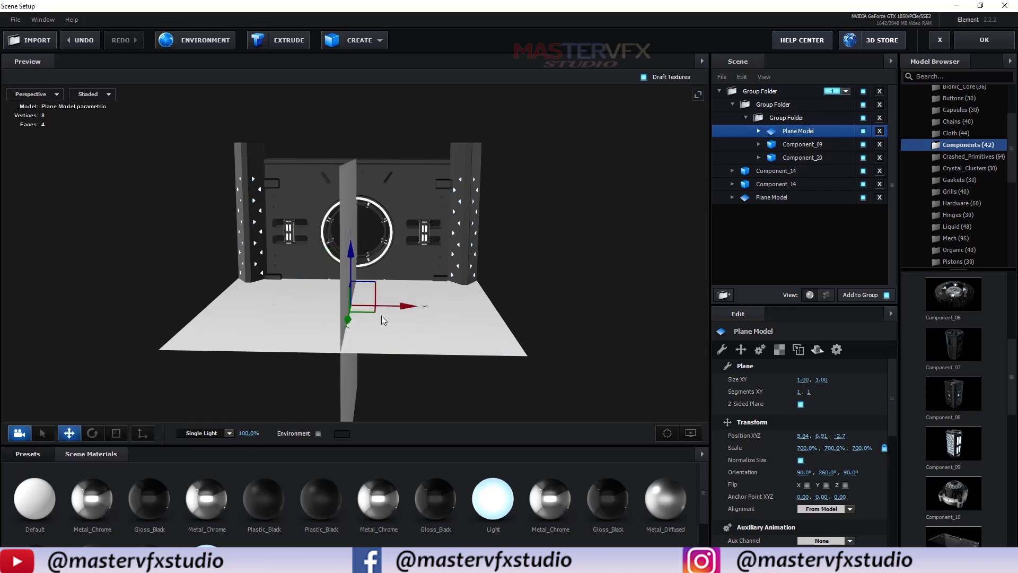
- Move the upright plane outward to position -1.28, 6.91, -1.80 so mirrored side walls line both edges of the floor
drag(409, 306, 261, 317)
drag(199, 246, 267, 225)
drag(255, 288, 261, 288)
drag(419, 318, 449, 333)
scroll(453, 294, up, 6)
scroll(454, 294, down, 5)
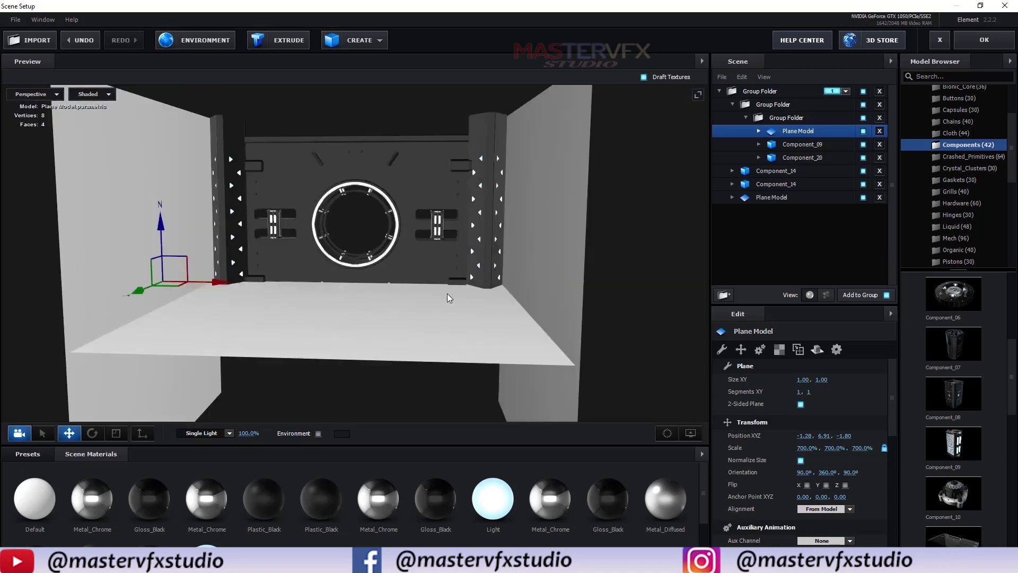
drag(447, 294, 426, 302)
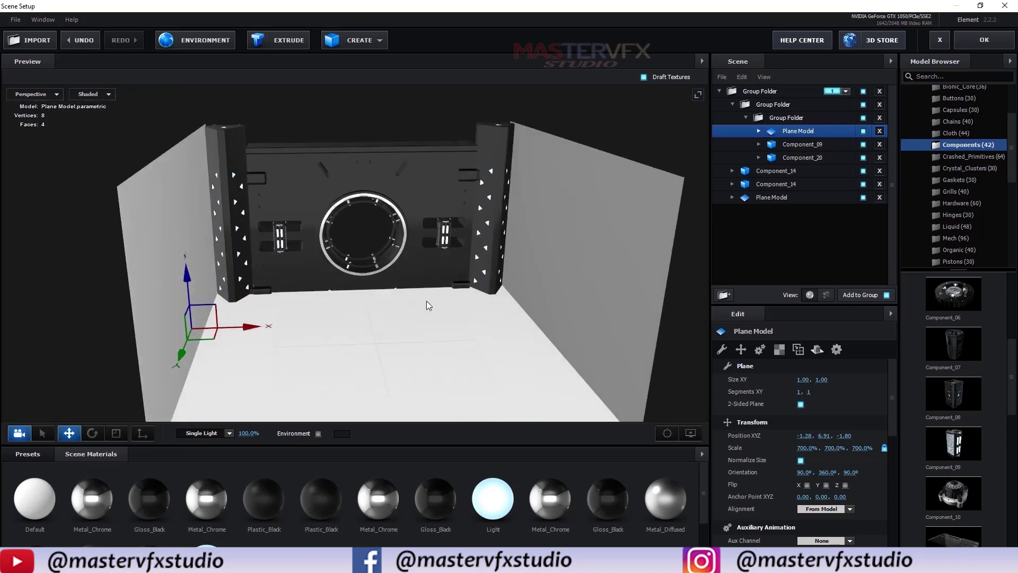
- Collapse the inner group and hide the symmetry folder so only the back wall and floor remain displayed
click(747, 118)
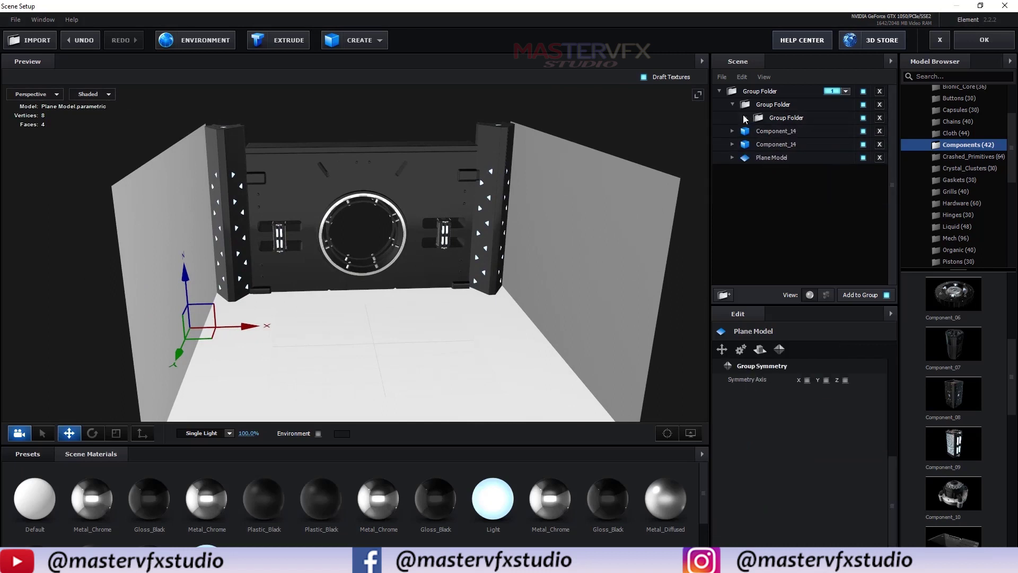
click(830, 121)
click(827, 105)
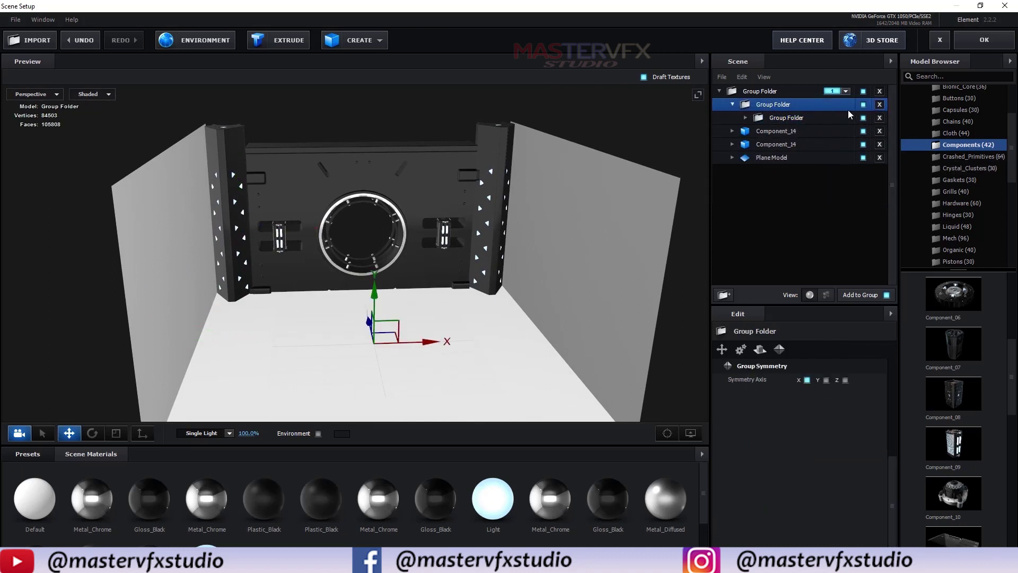
click(863, 105)
mouse_move(605, 159)
mouse_down()
mouse_move(621, 160)
mouse_move(598, 154)
mouse_up()
mouse_move(459, 161)
mouse_down()
mouse_move(530, 166)
mouse_move(475, 171)
mouse_up()
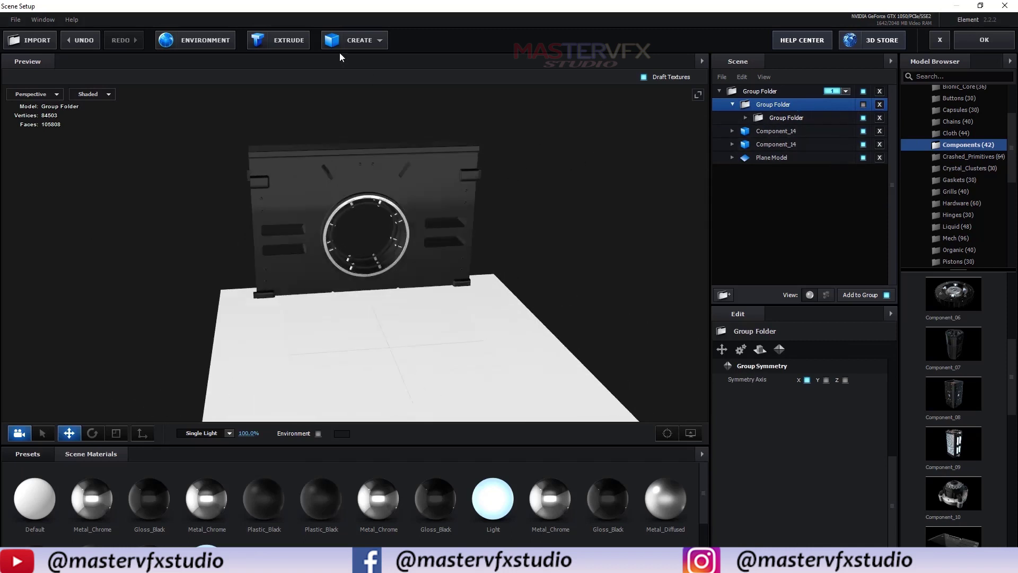
- Create a cylinder model and move it out of the hidden symmetry folder into the top-level group folder
click(380, 40)
click(403, 65)
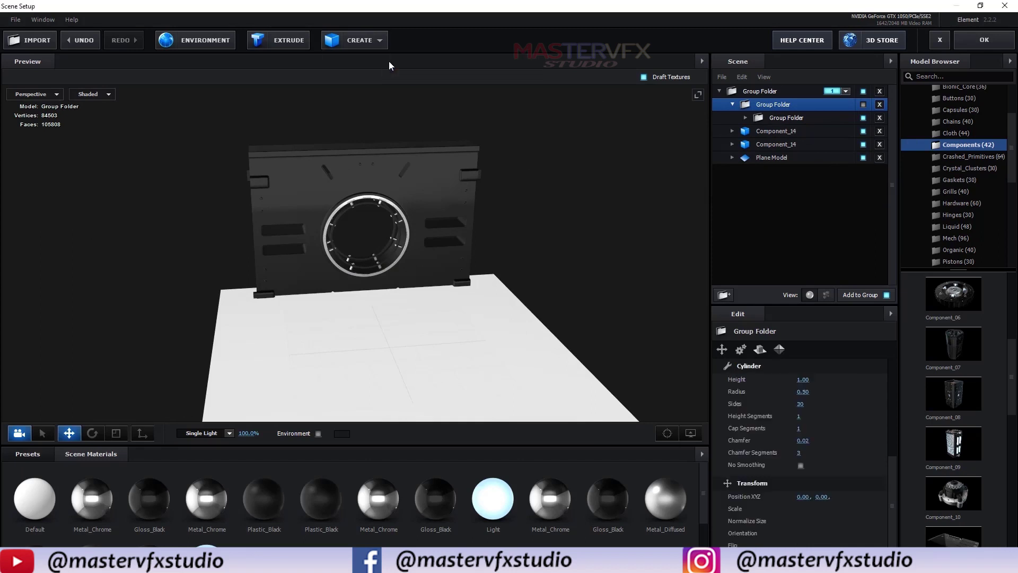
scroll(447, 228, down, 3)
scroll(445, 260, down, 3)
mouse_move(435, 277)
mouse_down()
mouse_move(431, 243)
mouse_move(421, 280)
mouse_up()
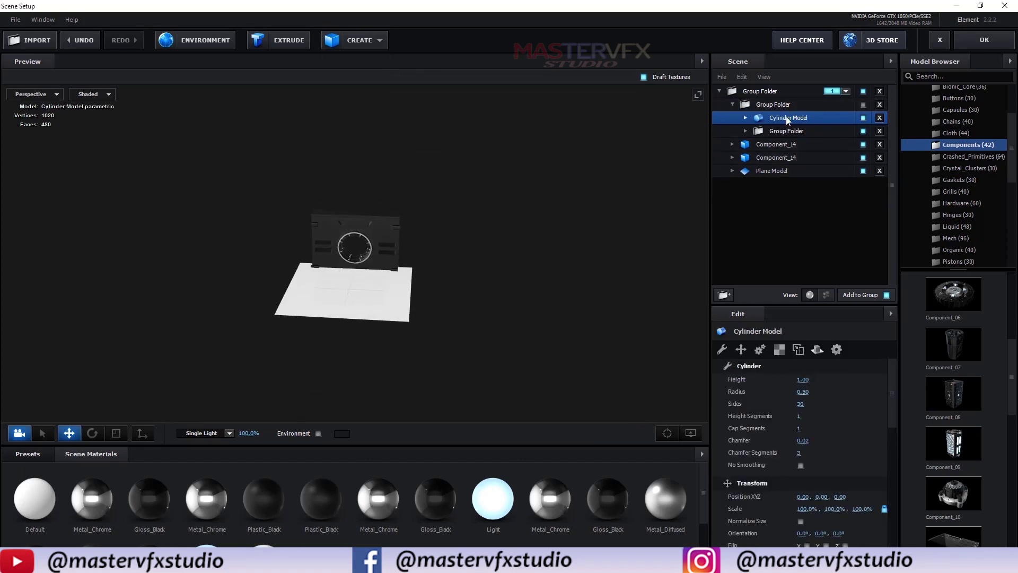
drag(790, 99, 790, 95)
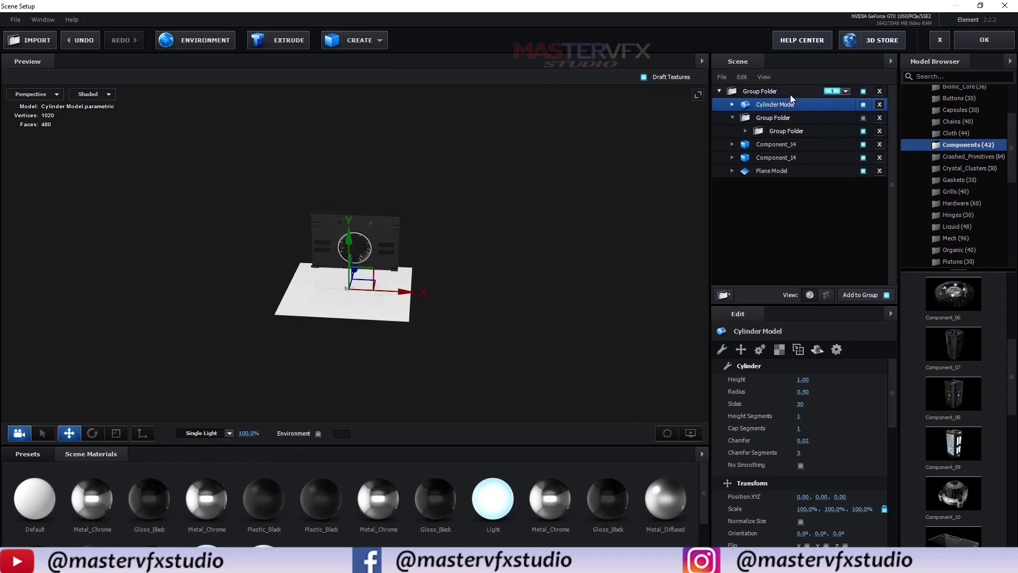
- Turn on Normalize Size for the cylinder and raise it above the floor to Y position 2.33
scroll(478, 186, up, 5)
scroll(830, 426, down, 5)
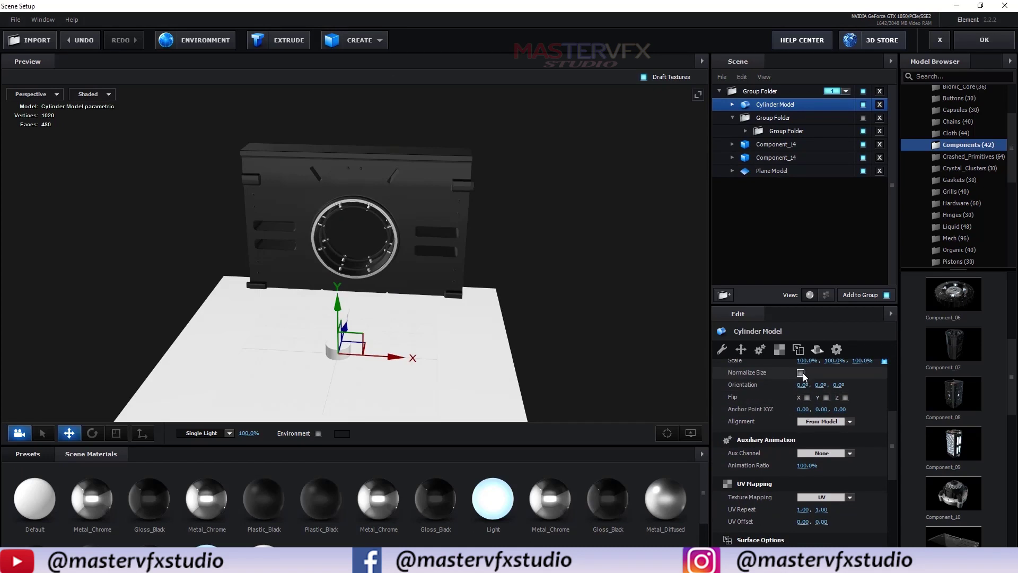
click(800, 373)
scroll(802, 385, up, 3)
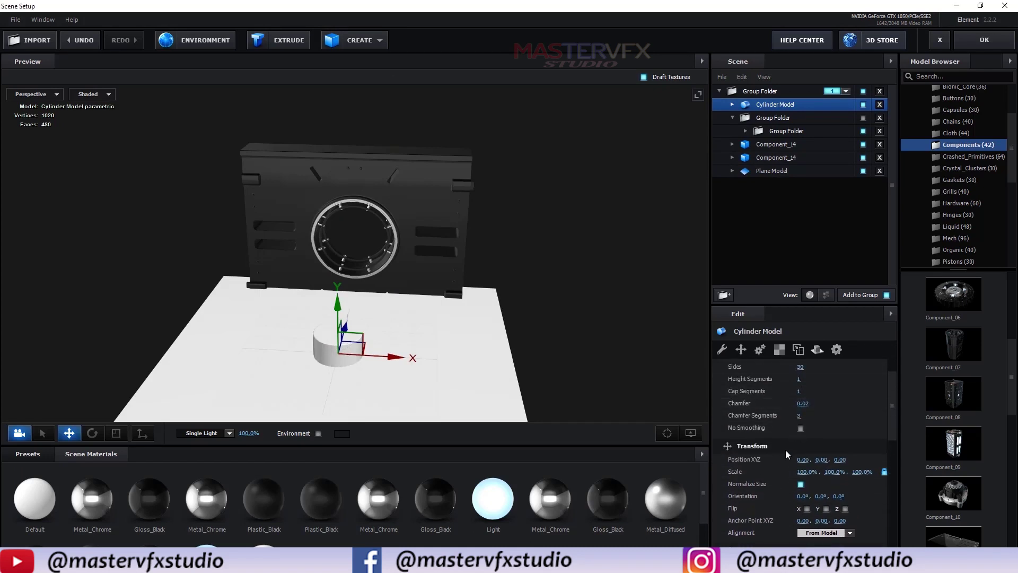
drag(337, 305, 350, 252)
- Set the cylinder's height to 0.69 and its radius to 0.37
scroll(769, 395, up, 2)
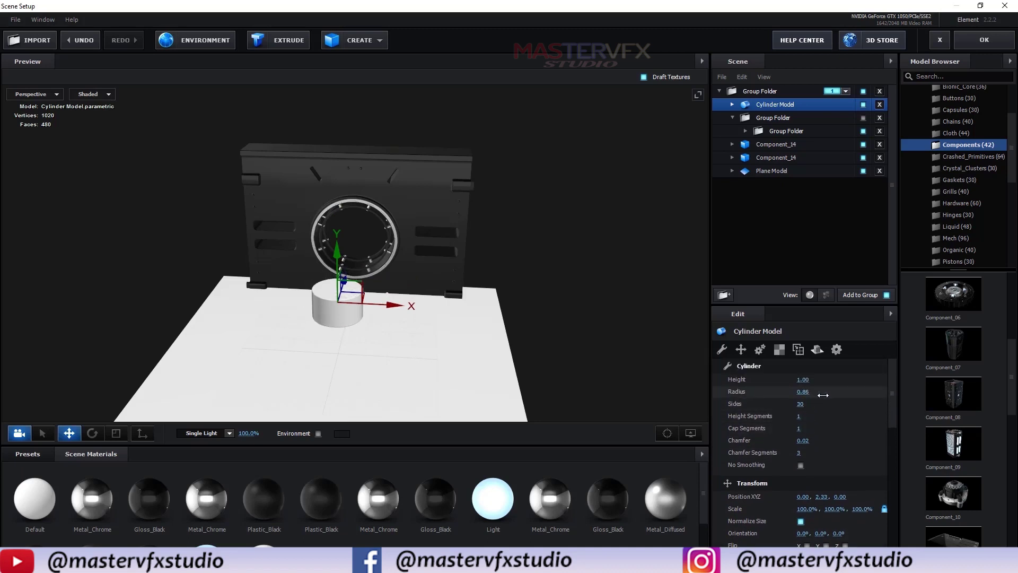
drag(821, 398, 798, 385)
scroll(824, 428, down, 2)
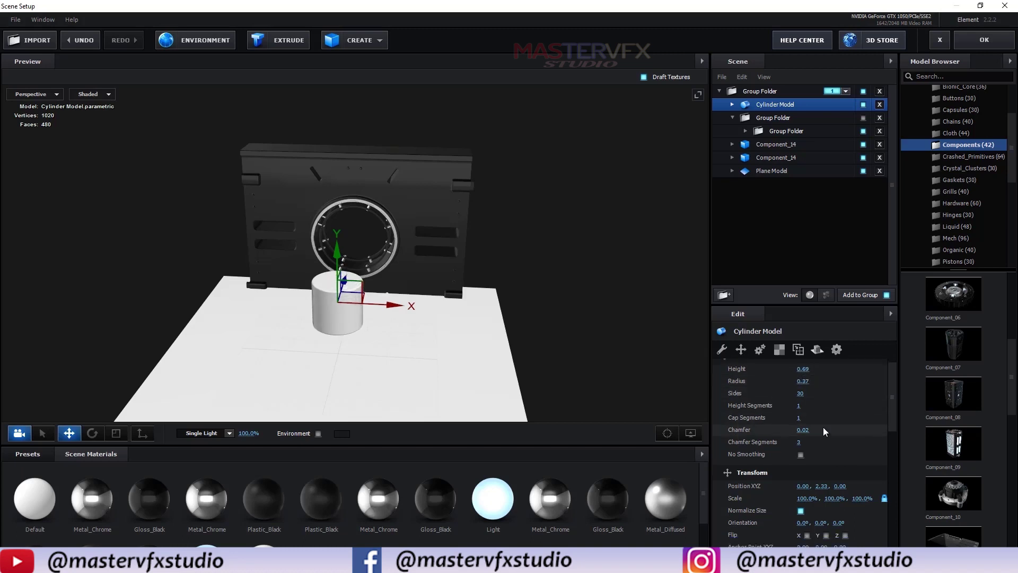
scroll(823, 430, down, 1)
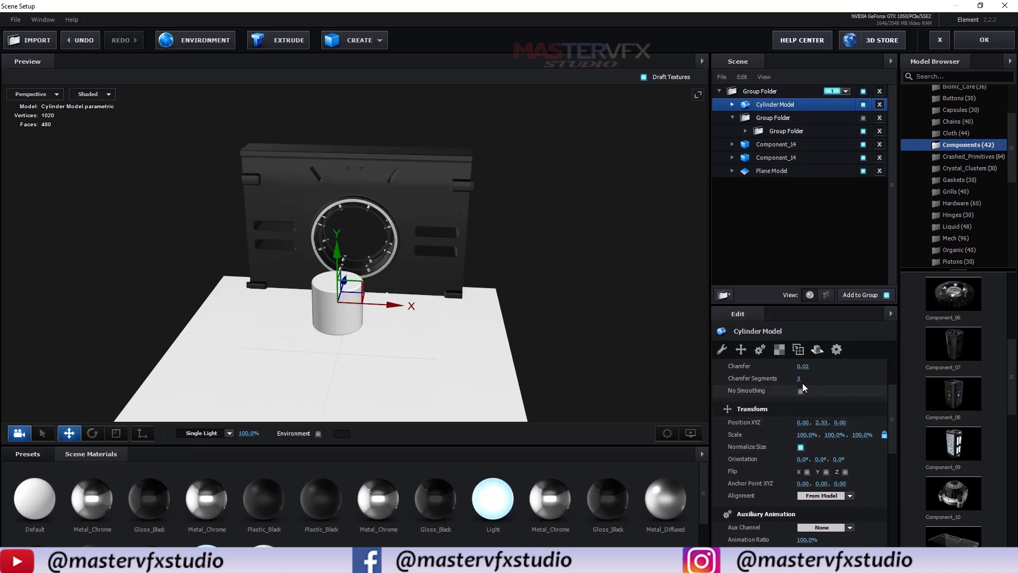
- Turn off Normalize Size for the cylinder and scale it uniformly to 267%
scroll(805, 422, up, 1)
scroll(804, 424, up, 2)
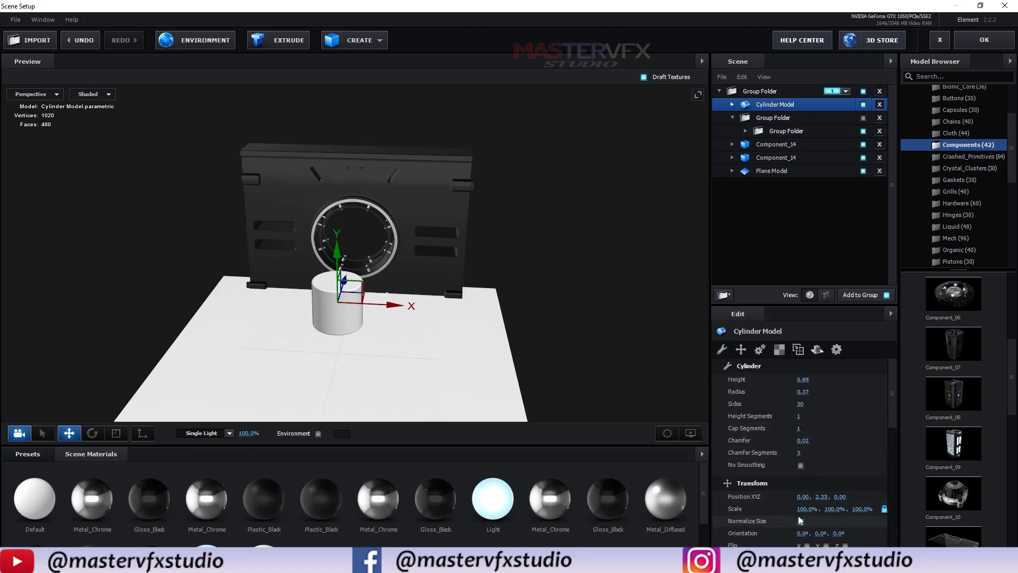
click(801, 521)
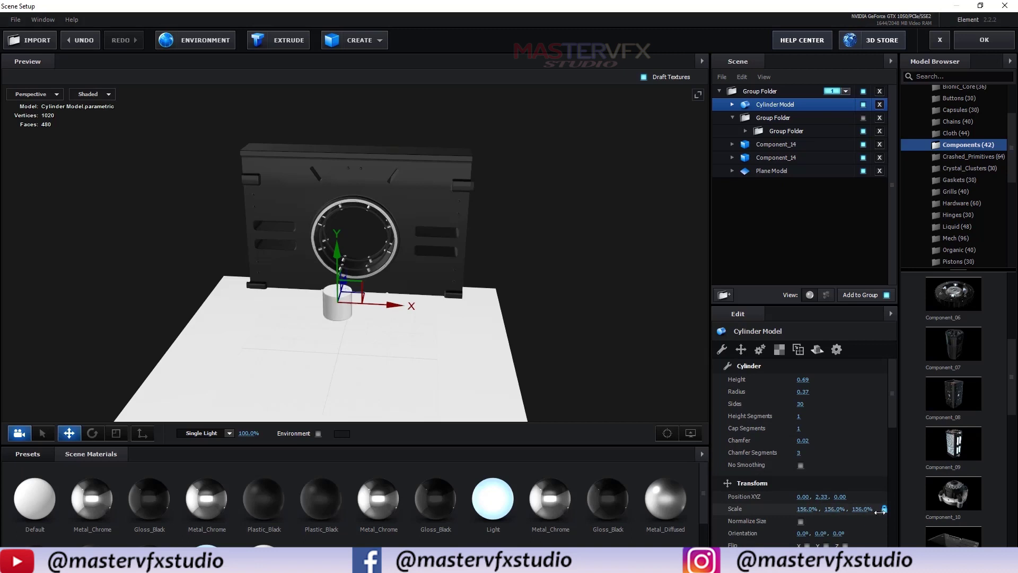
drag(930, 509, 949, 510)
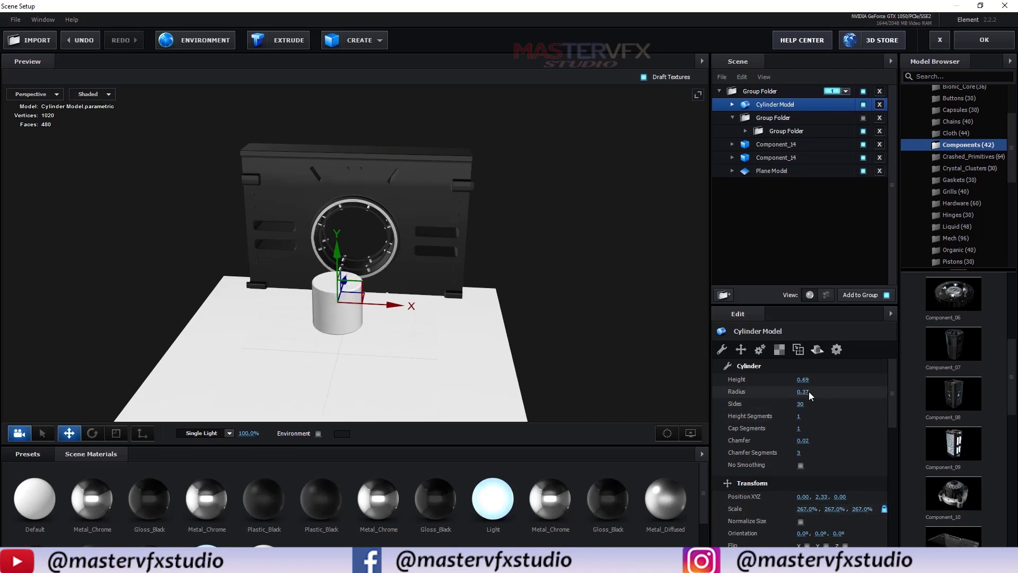
- Set the cylinder's height to 0.54 and radius to 0.77, and turn it to an X orientation of 270°
mouse_move(815, 396)
mouse_down()
mouse_move(830, 398)
mouse_move(795, 382)
mouse_move(807, 391)
mouse_up()
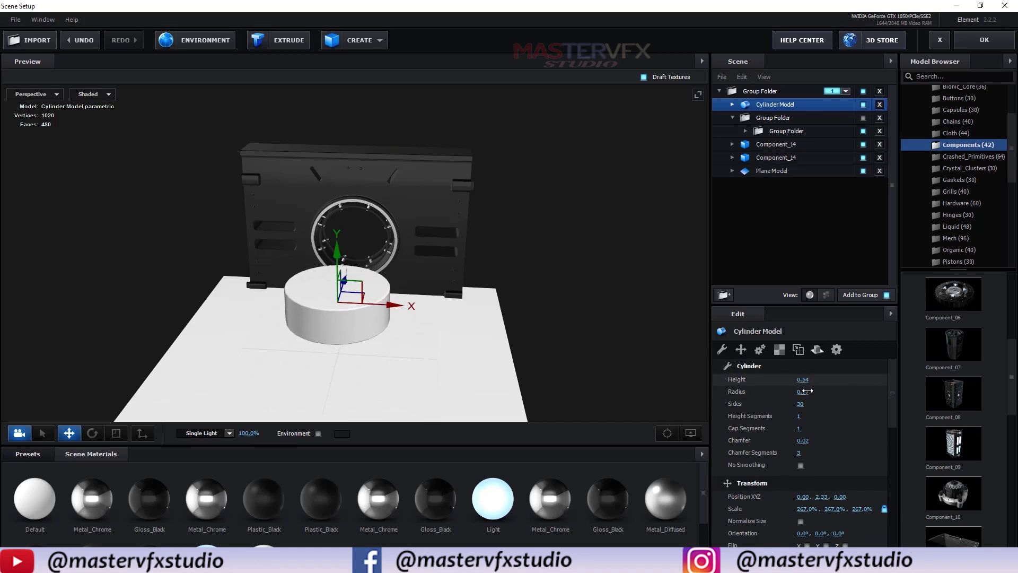
key(e)
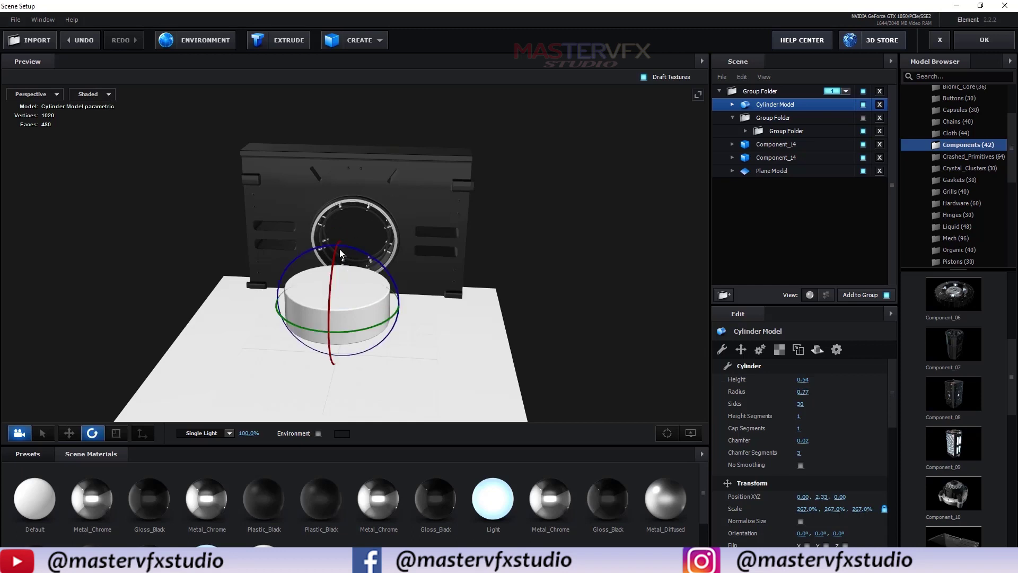
drag(334, 255, 470, 314)
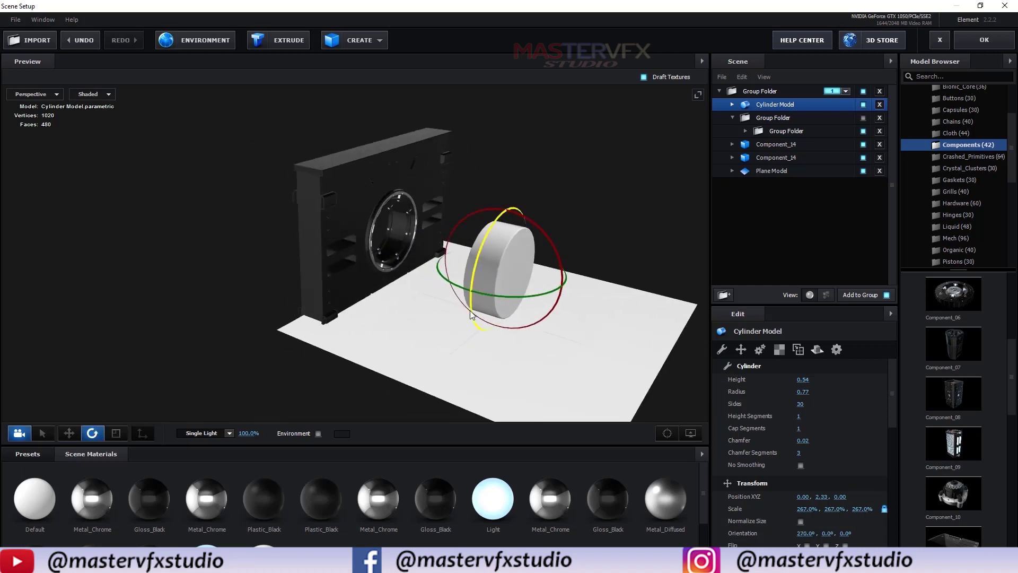
- Move the cylinder back into the wall's circular ring, at Y position 2.69 and Z position 6.56
key(w)
drag(444, 257, 338, 223)
drag(488, 294, 441, 282)
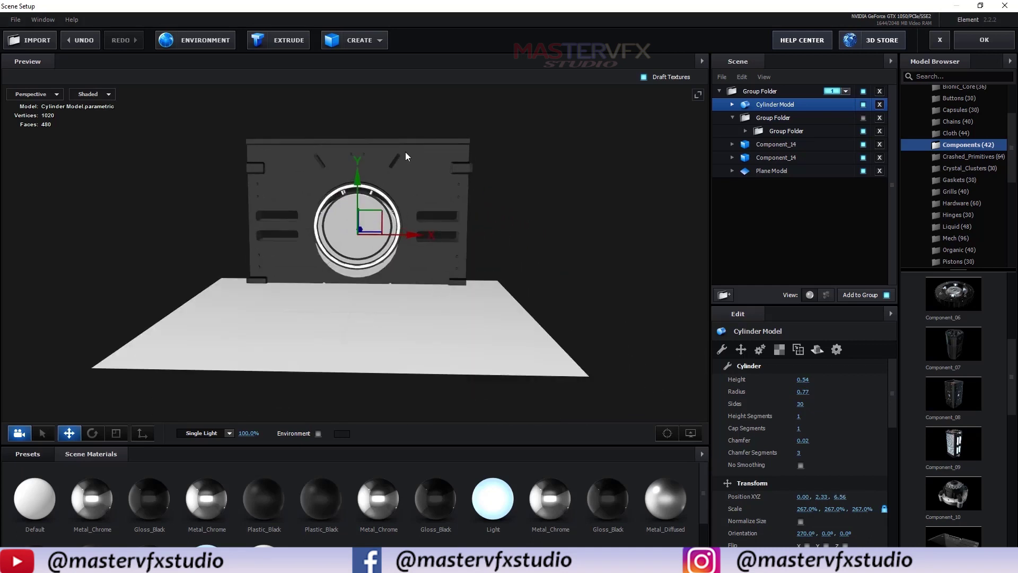
scroll(407, 151, up, 5)
drag(534, 154, 534, 233)
drag(360, 231, 361, 212)
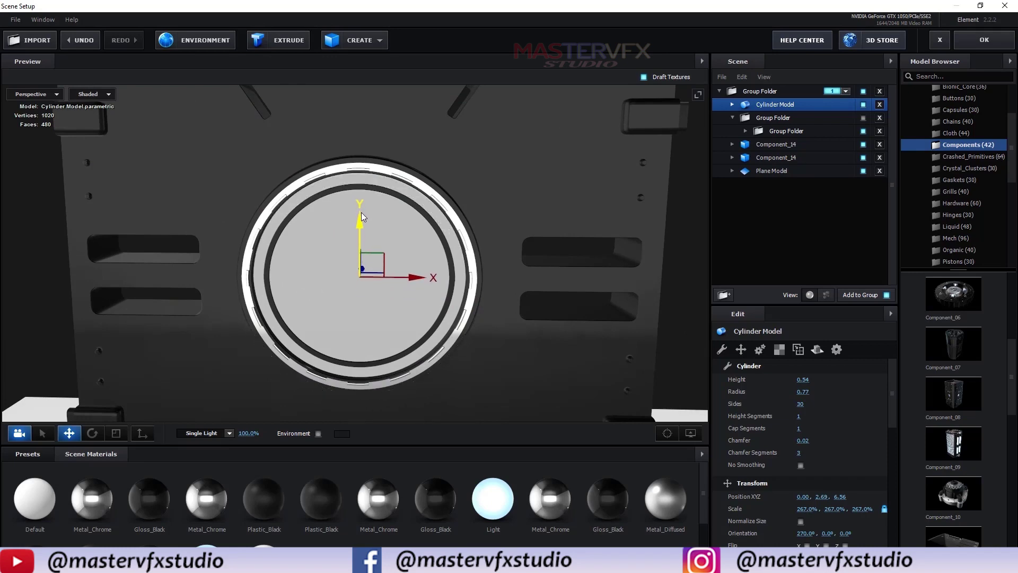
drag(386, 315, 433, 341)
scroll(456, 368, down, 5)
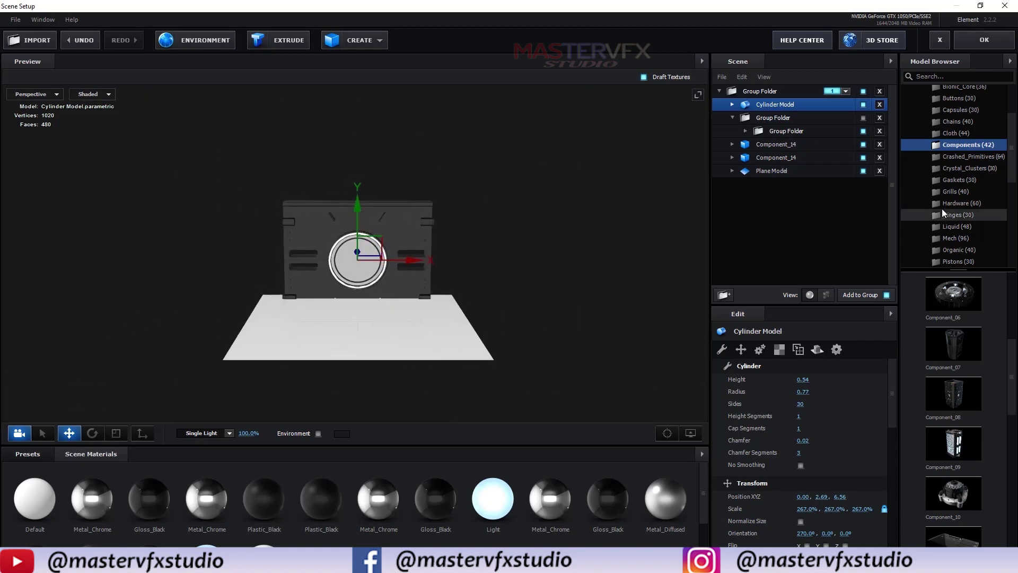
- Add the Bionic_Core_10 model from the Motion_Design_2 Bionic_Core category to the scene
scroll(967, 154, up, 3)
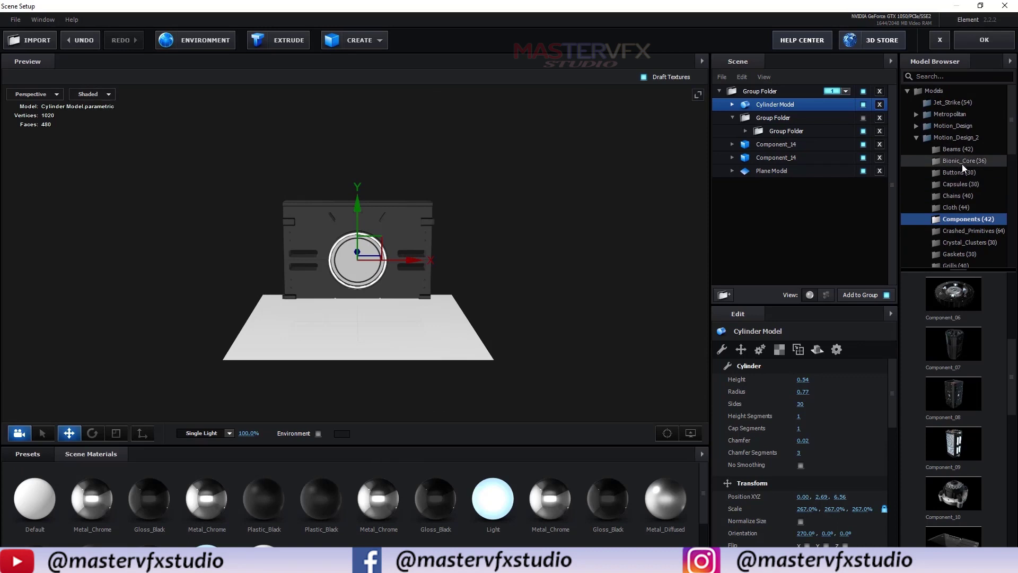
click(962, 161)
scroll(981, 406, down, 1)
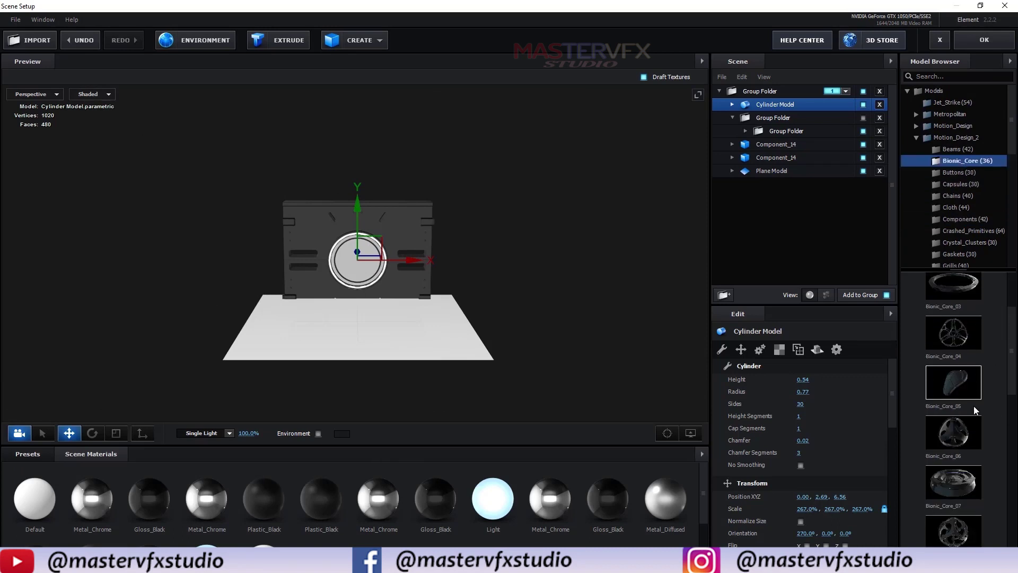
scroll(974, 406, up, 2)
scroll(974, 355, down, 5)
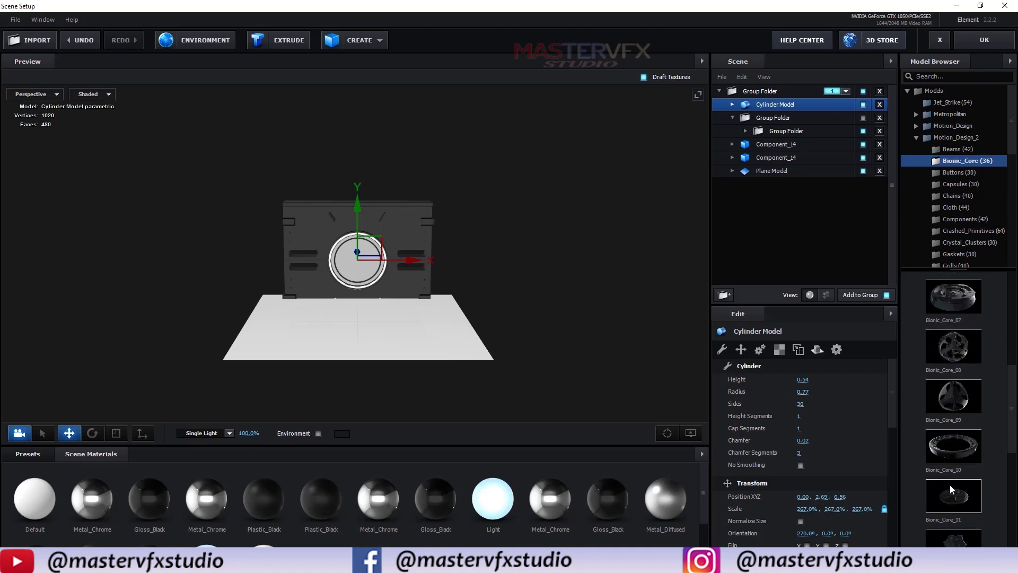
click(962, 457)
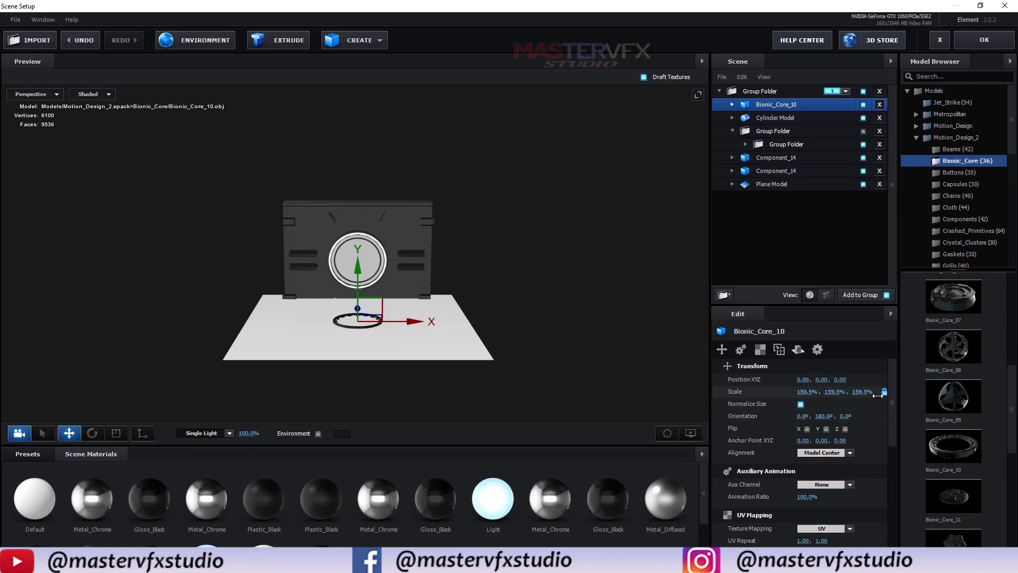
- Rotate Bionic_Core_10 upright to an orientation of 90°, 360°, 180° so it faces out from the back wall
key(e)
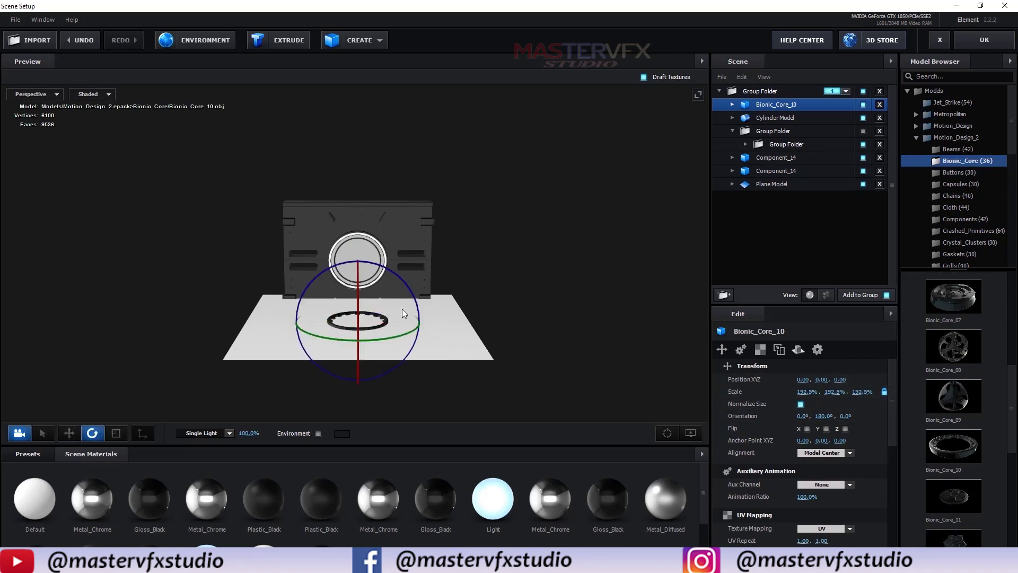
drag(359, 273, 330, 419)
drag(349, 393, 557, 396)
- Move Bionic_Core_10 into the back wall's ring at position 0.05, 2.86, 5.50 and scale it to 159.5%
key(w)
drag(465, 266, 339, 259)
drag(625, 329, 438, 356)
scroll(438, 356, up, 5)
scroll(438, 356, down, 2)
drag(372, 218, 373, 196)
drag(509, 350, 489, 342)
drag(436, 255, 438, 255)
drag(808, 393, 780, 402)
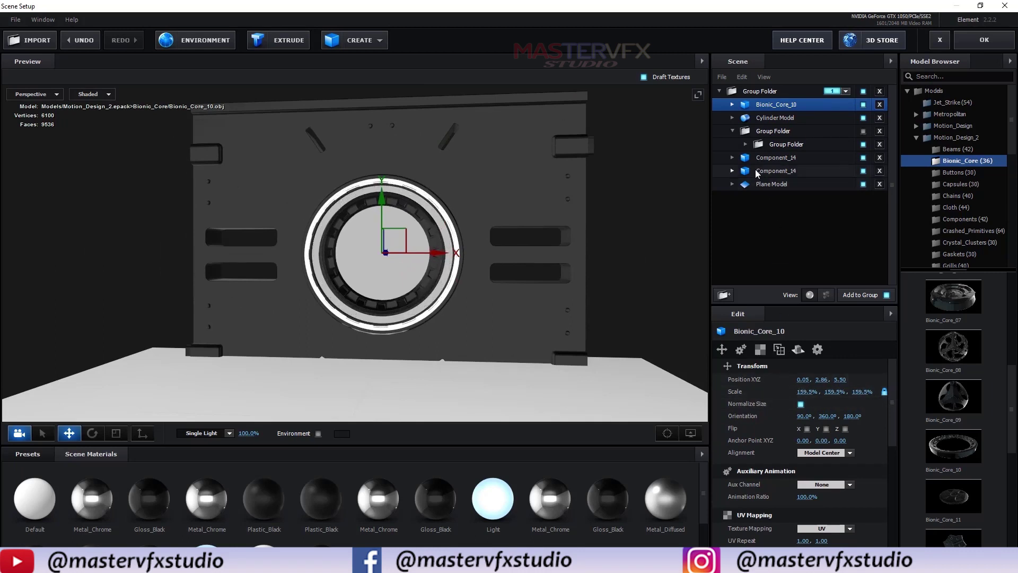
- Apply the Black_Gloss preset material to the cylinder inside the ring
click(765, 116)
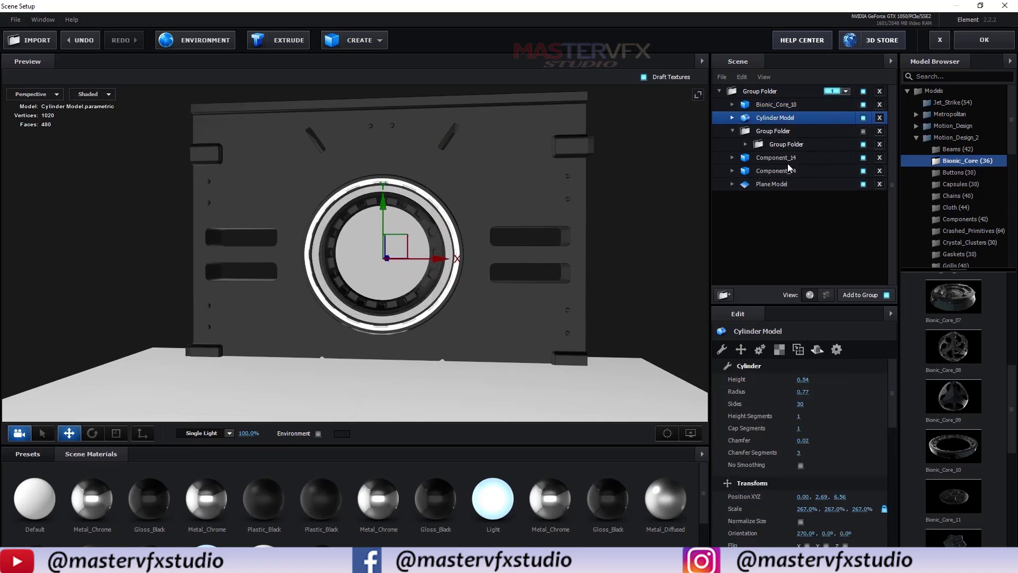
click(14, 462)
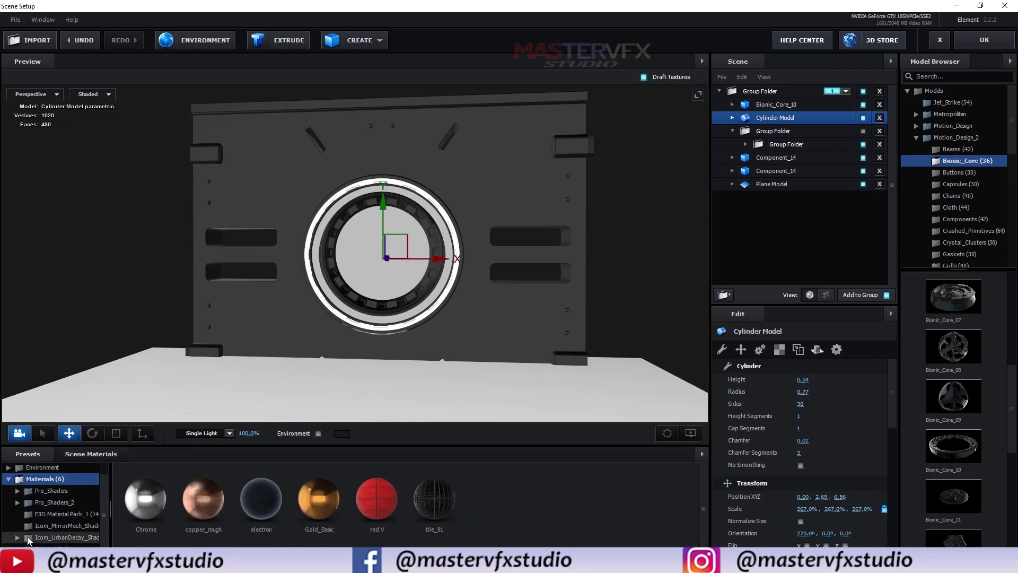
click(42, 549)
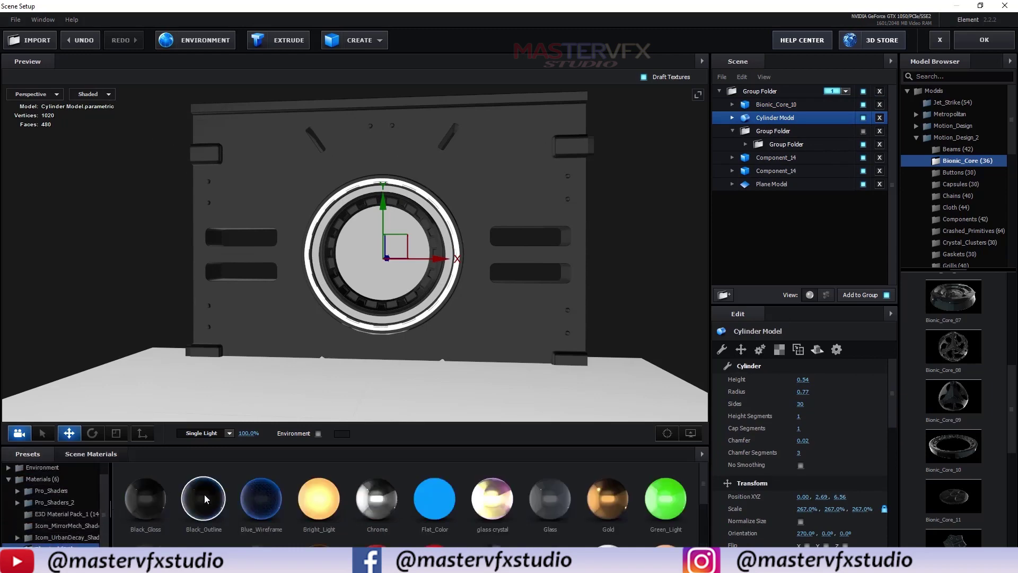
drag(145, 499, 366, 258)
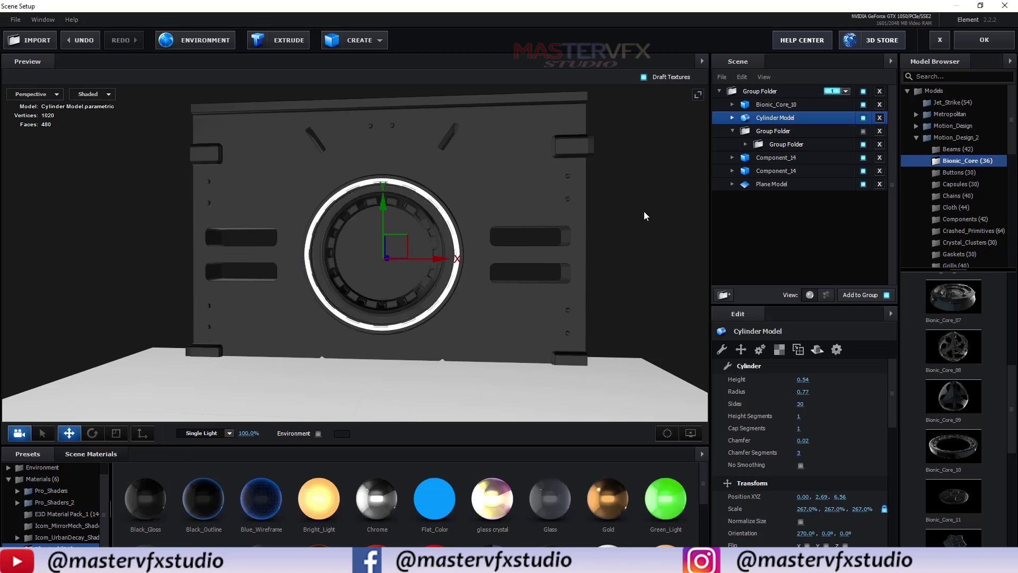
- Set the blend mode of the cylinder's Black_Gloss material to Add
click(731, 118)
click(731, 117)
drag(893, 370, 901, 544)
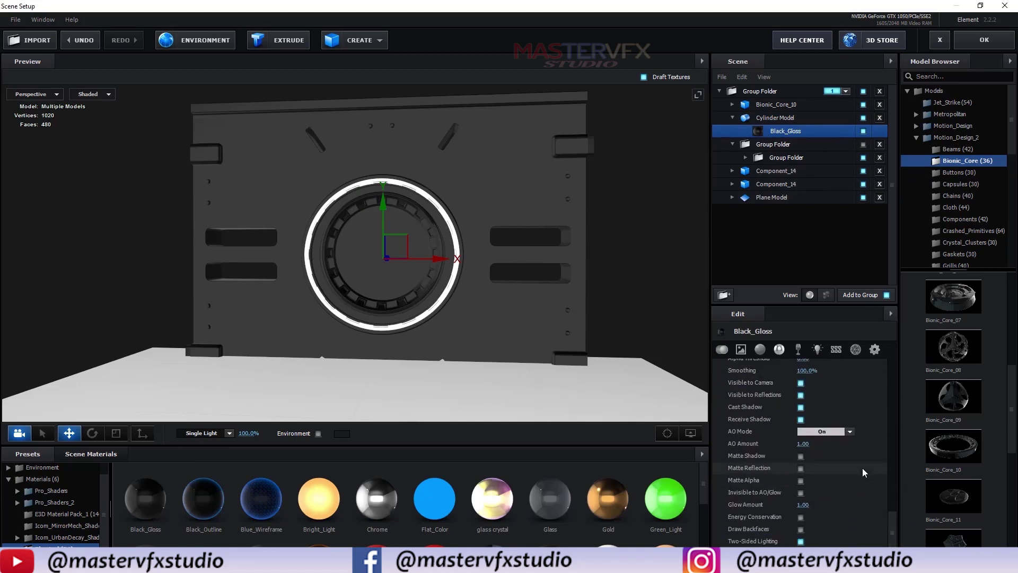
scroll(829, 433, up, 3)
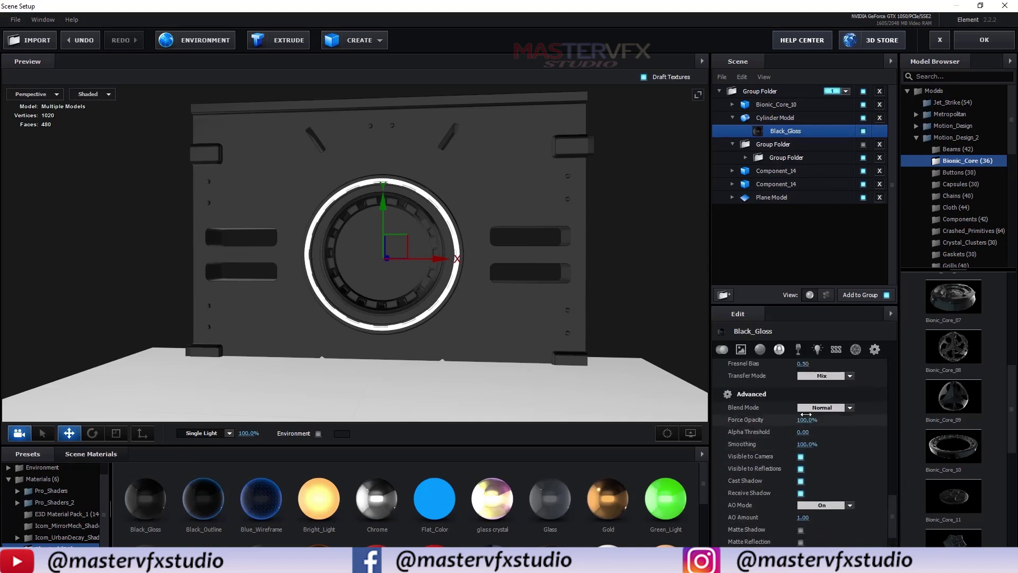
click(807, 407)
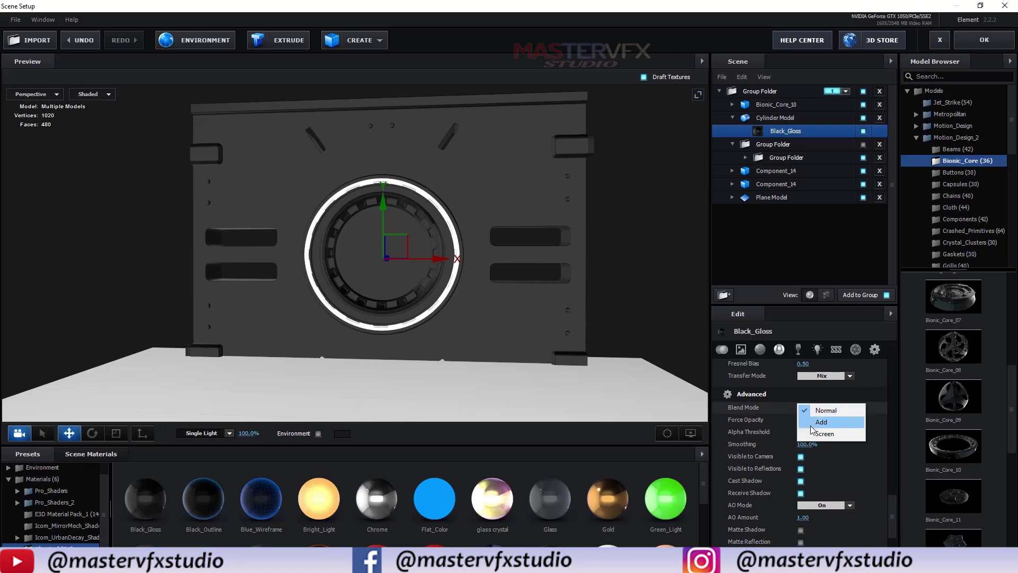
click(811, 424)
scroll(467, 323, up, 5)
drag(470, 342, 492, 337)
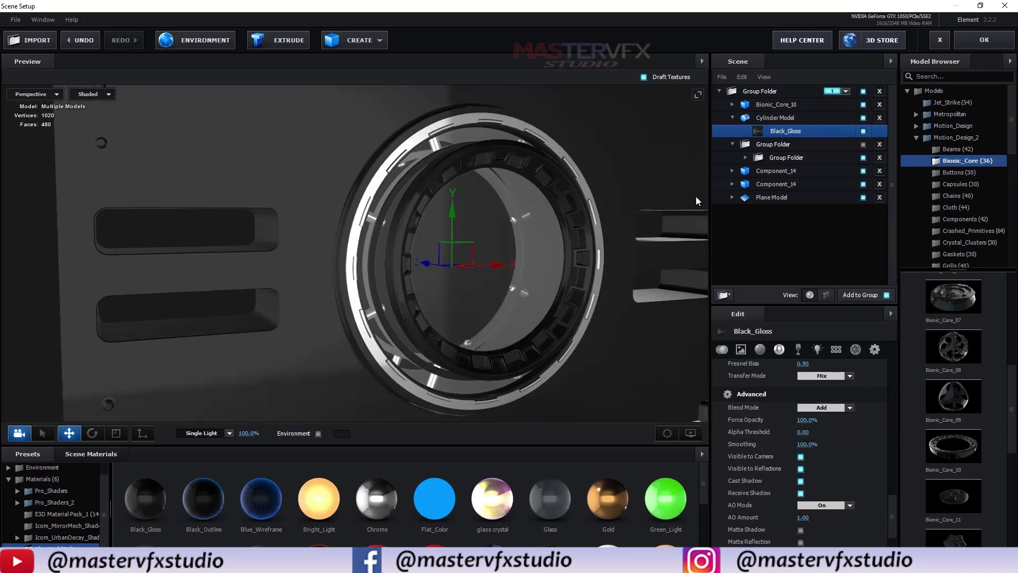
- Adjust Bionic_Core_10's depth and center it in the wall's ring at X position 0.01 and Y position 2.81
click(790, 106)
drag(471, 255, 479, 326)
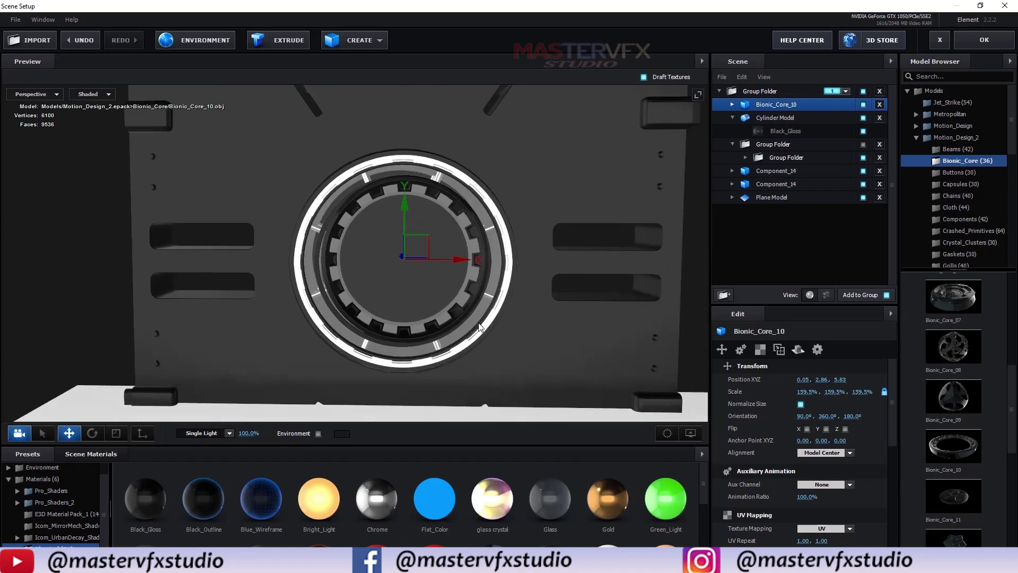
scroll(479, 326, up, 3)
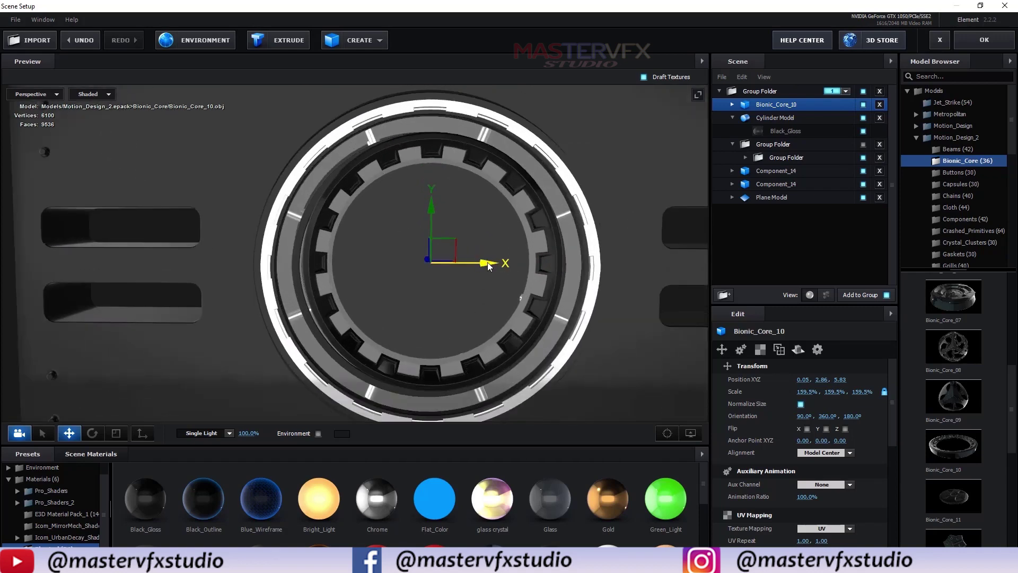
drag(487, 266, 485, 268)
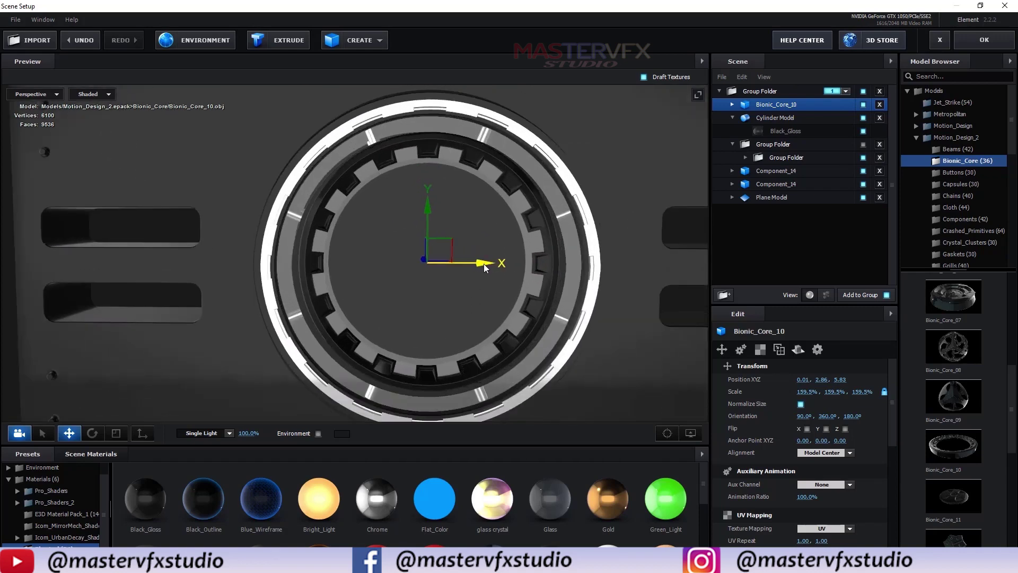
drag(427, 197, 429, 205)
scroll(434, 204, down, 5)
mouse_move(489, 317)
mouse_down()
mouse_move(537, 363)
mouse_move(497, 333)
mouse_up()
scroll(500, 325, up, 5)
scroll(500, 323, down, 4)
scroll(538, 354, down, 4)
scroll(493, 259, down, 3)
scroll(493, 264, up, 3)
drag(491, 272, 558, 263)
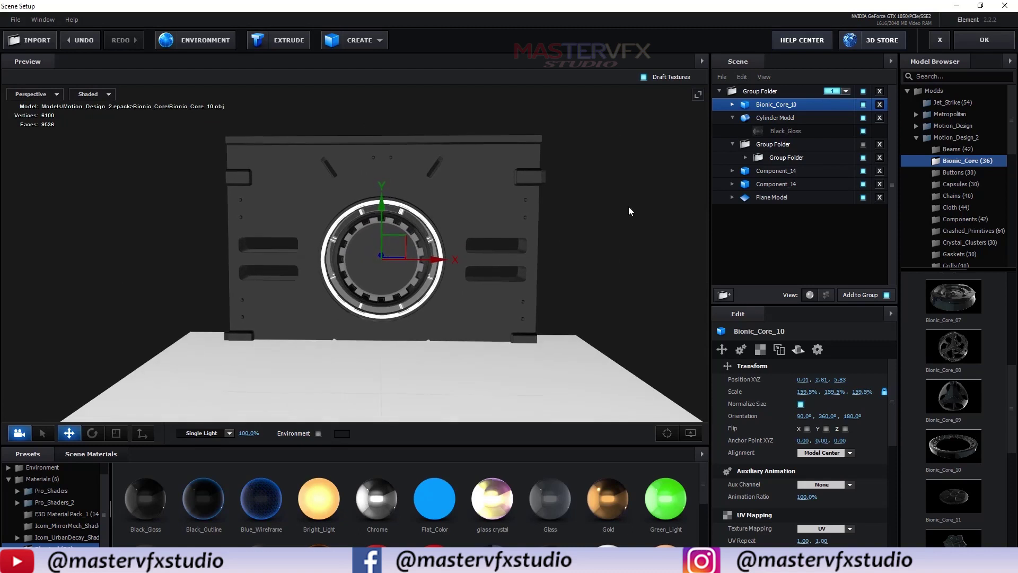
- Collapse the cylinder and the symmetry group folder, and show the hidden symmetry folder again
click(732, 118)
click(775, 118)
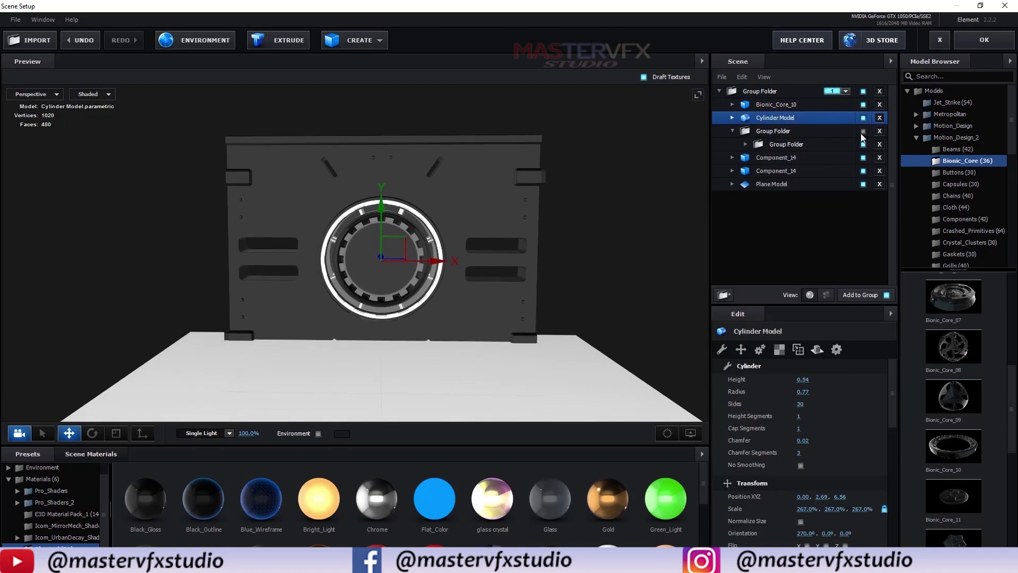
click(732, 131)
click(822, 135)
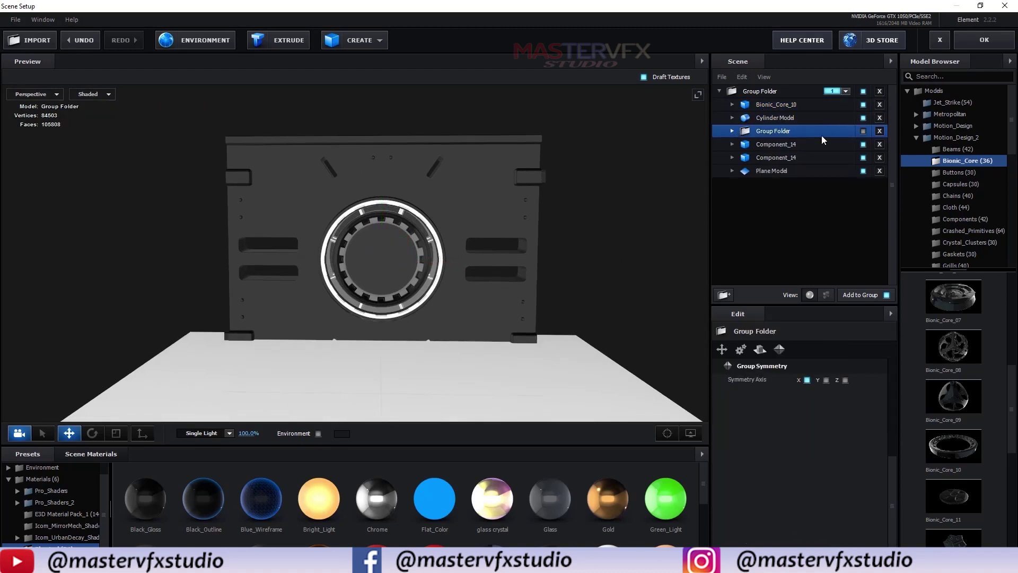
click(864, 131)
drag(573, 205, 699, 181)
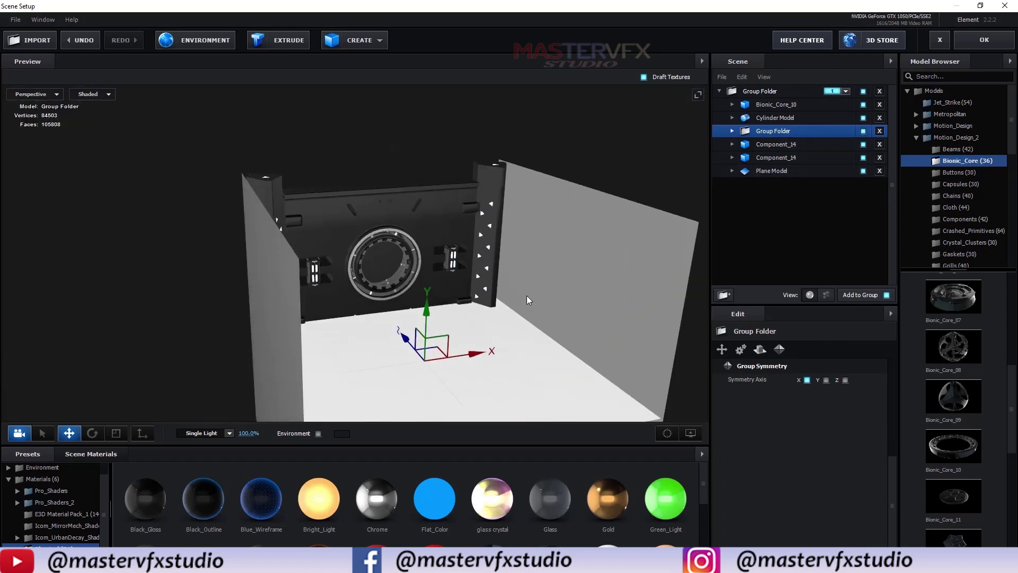
drag(521, 305, 523, 298)
scroll(521, 297, up, 5)
drag(498, 331, 537, 264)
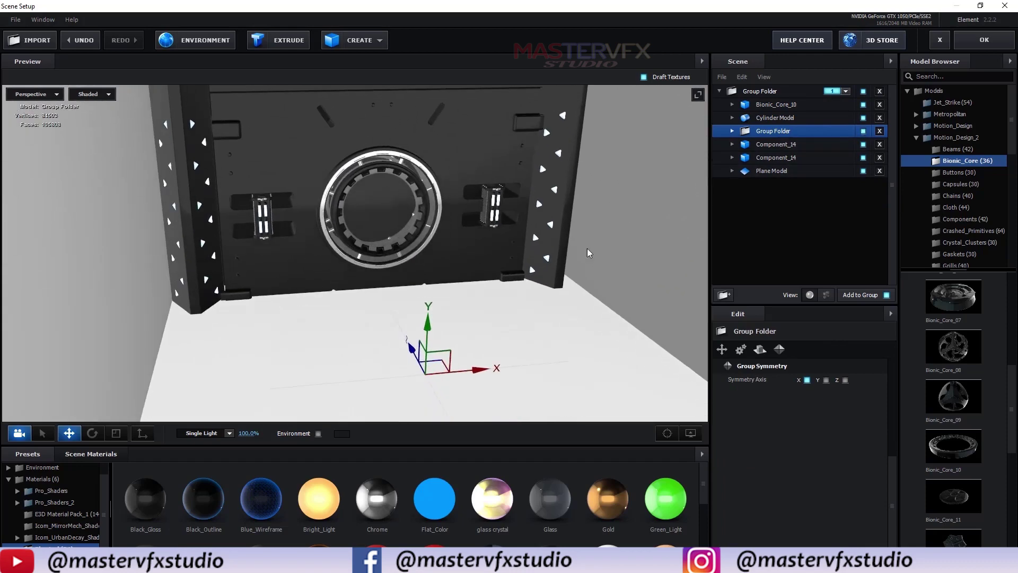
- Add Component_19 from the Components category and move it out of the inner group into the top-level group folder
click(732, 131)
click(780, 144)
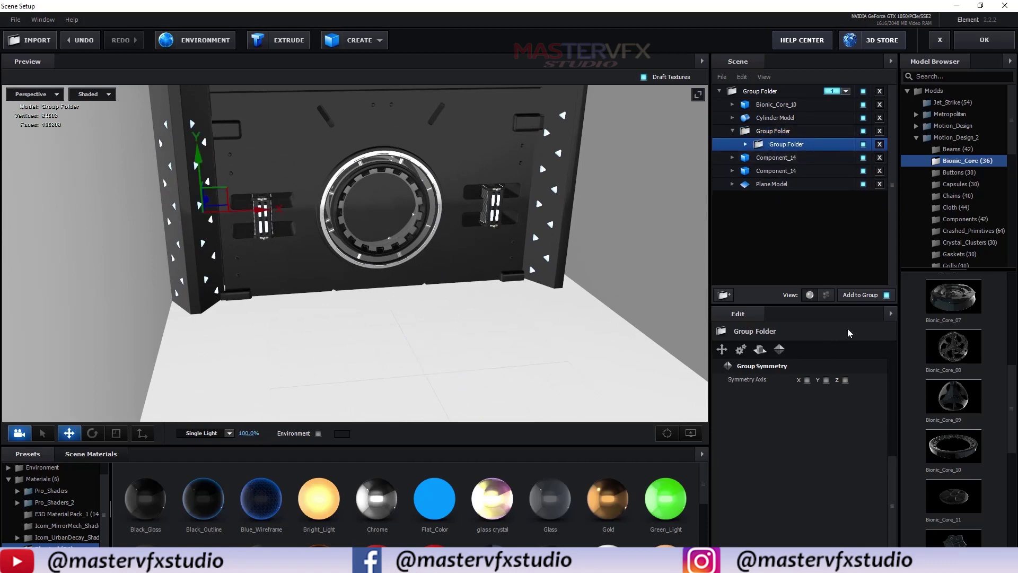
click(949, 219)
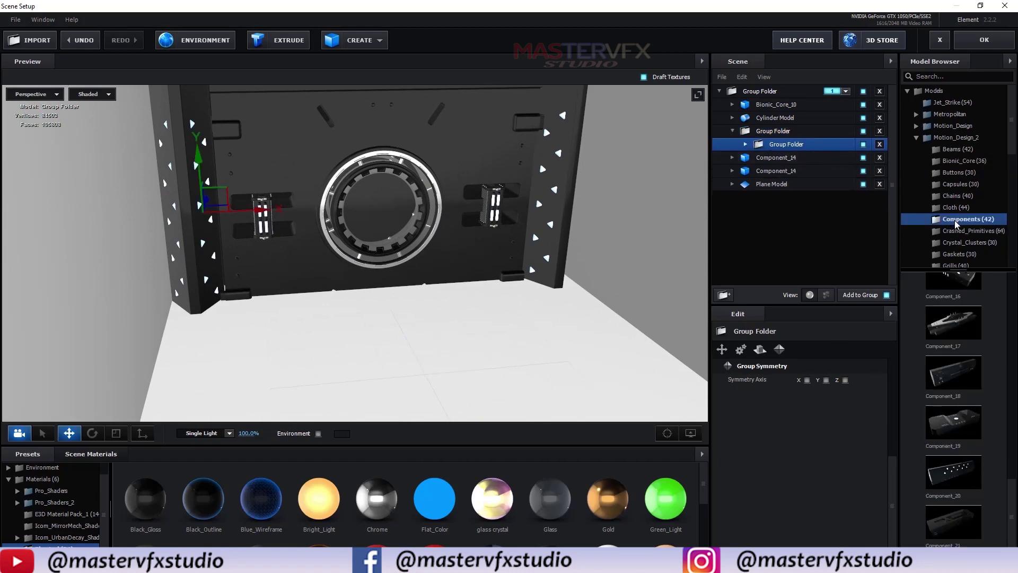
click(960, 430)
drag(258, 215, 393, 348)
drag(792, 158, 806, 102)
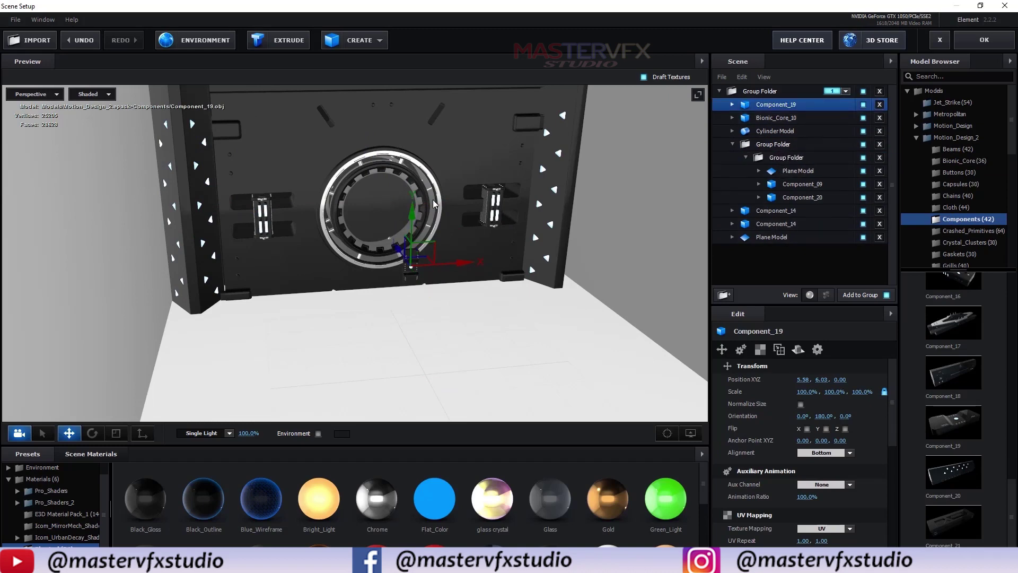
- Lay Component_19 flat along the wall by rotating it, normalize its size and scale it to 287%
key(r)
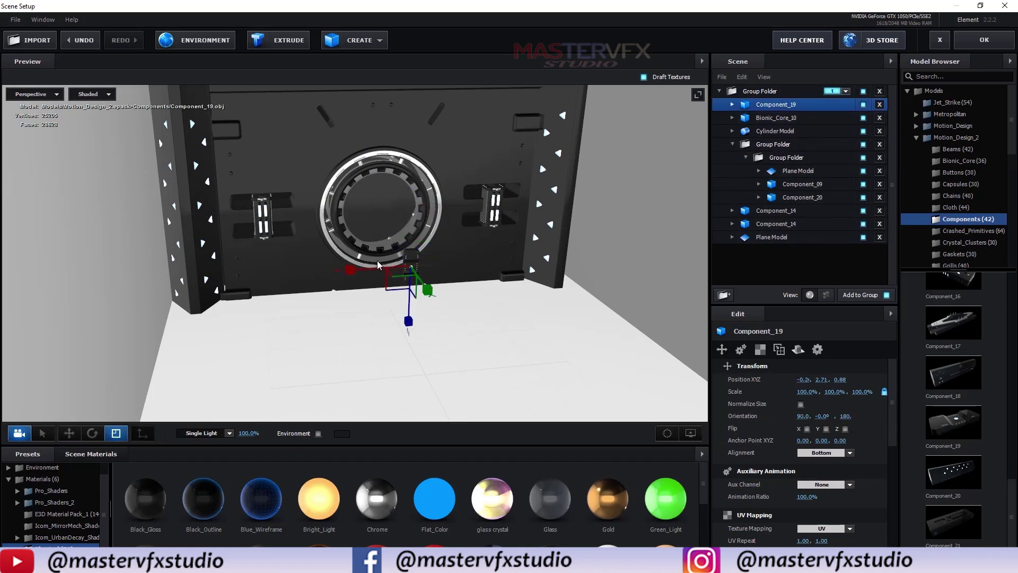
key(e)
drag(372, 220, 256, 341)
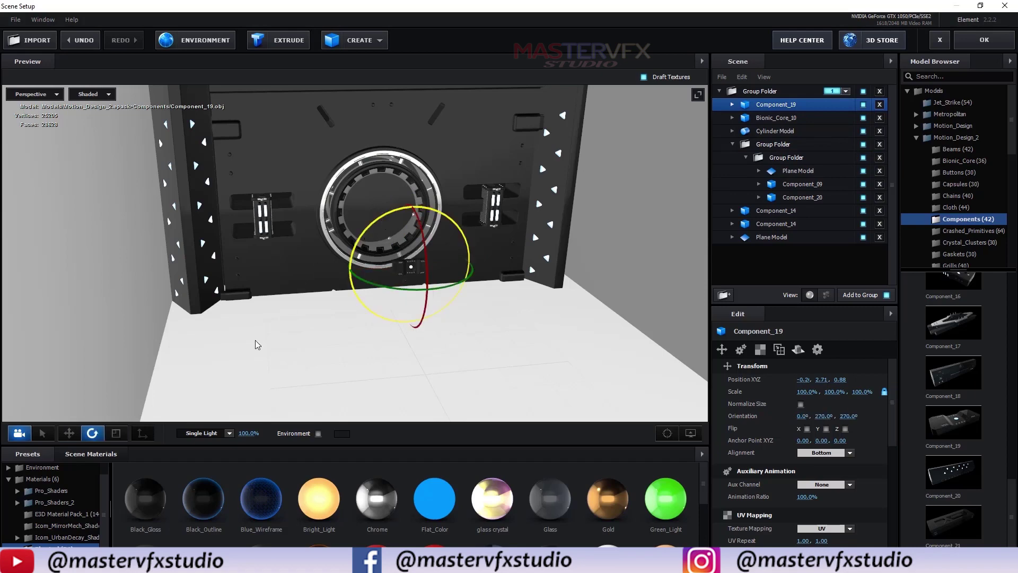
click(800, 404)
drag(802, 391, 993, 382)
- Move Component_19 to the base of the wall below the ring, at position 0.08, -0.13, 5.10
key(w)
drag(414, 224, 428, 299)
drag(473, 383, 444, 339)
drag(423, 296, 415, 296)
mouse_move(378, 252)
mouse_down()
mouse_move(377, 232)
mouse_move(378, 241)
mouse_up()
drag(416, 329, 444, 372)
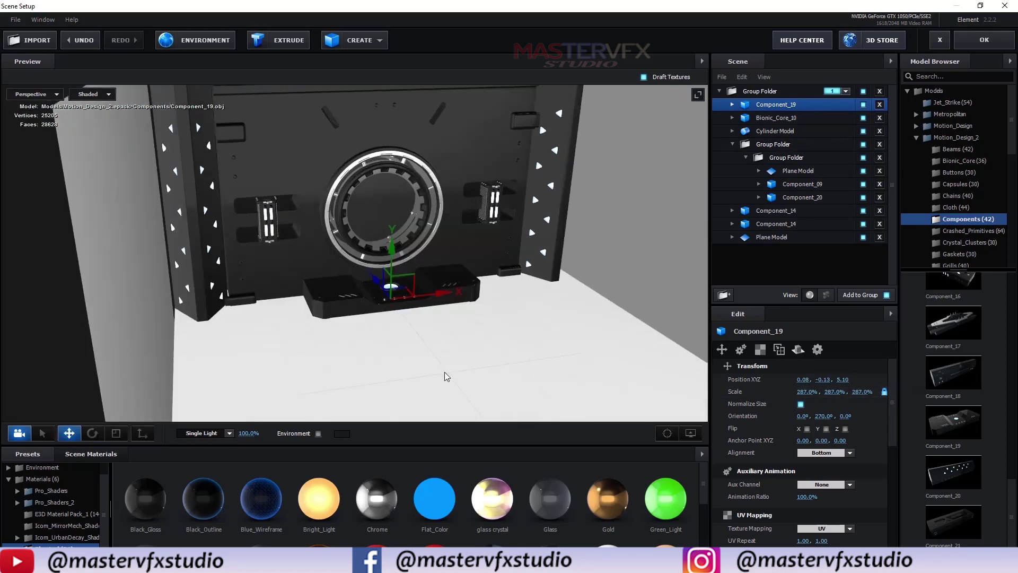
click(771, 224)
ctrl+click(759, 212)
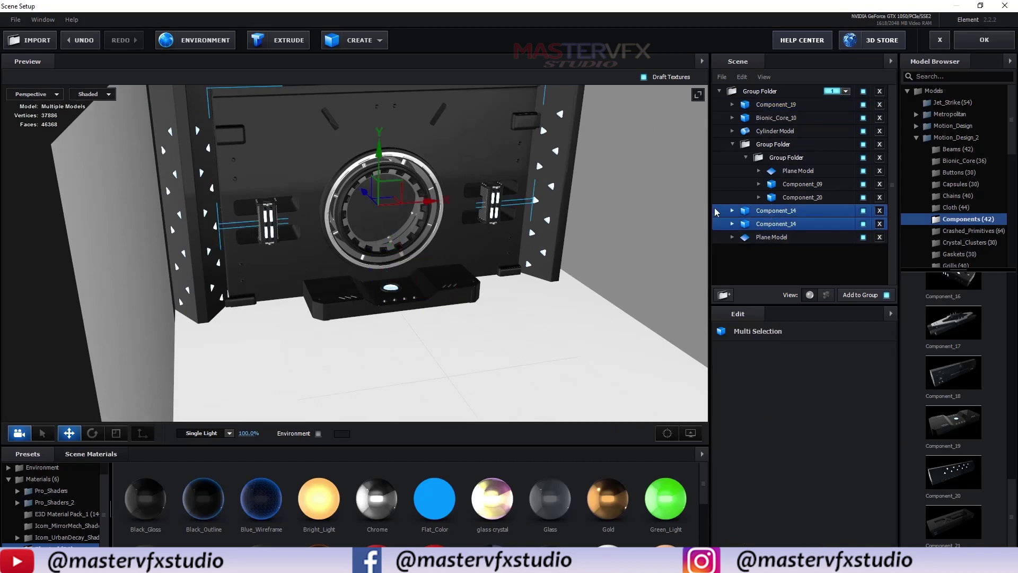
drag(382, 146, 382, 156)
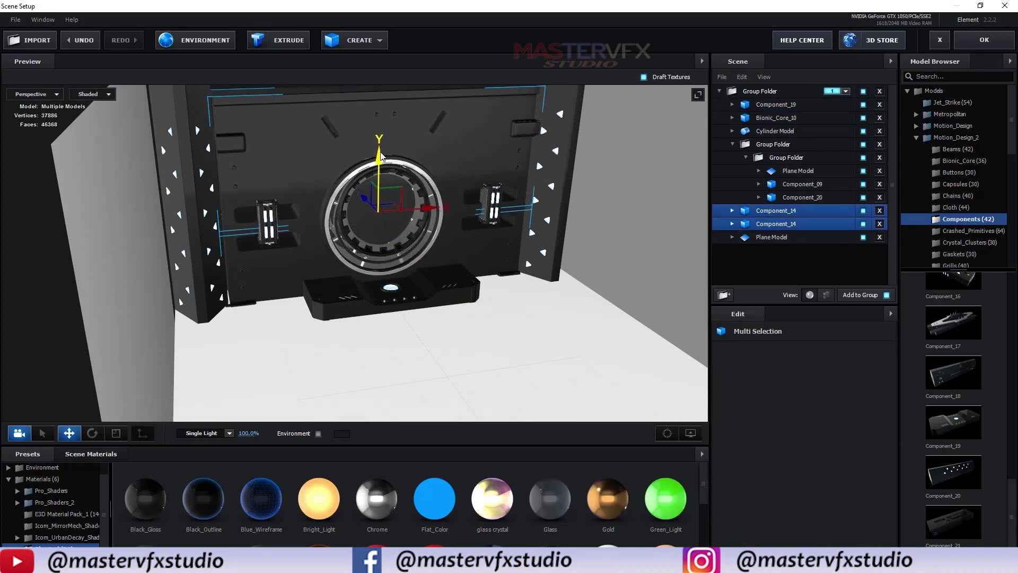
key(ctrl+z)
drag(541, 315, 533, 303)
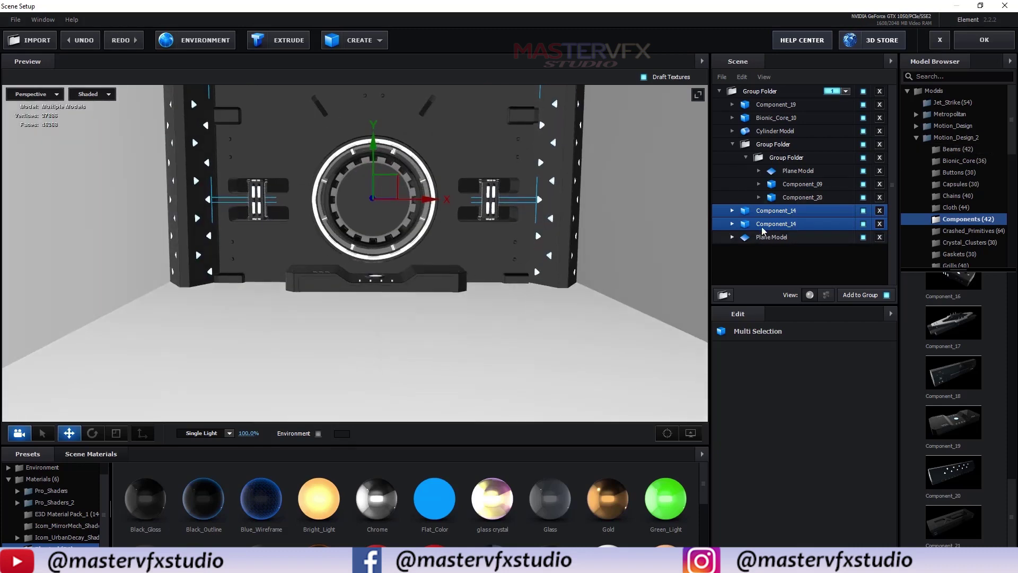
- Raise the floor plane slightly toward the wall's lower edge, and lift Component_19 to Y position 0.16
click(763, 240)
drag(373, 274, 399, 249)
click(774, 106)
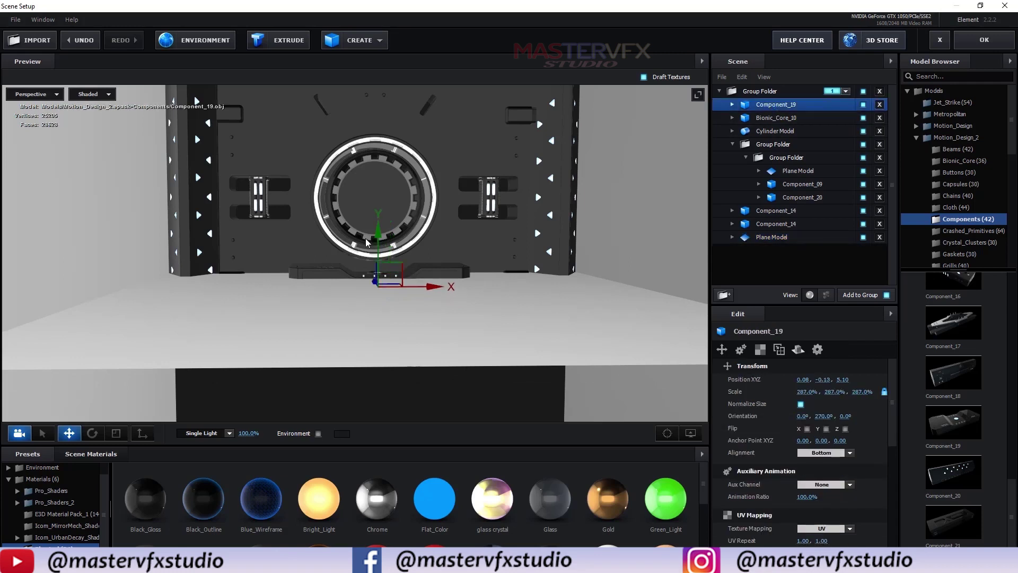
drag(379, 237, 387, 226)
drag(418, 321, 442, 339)
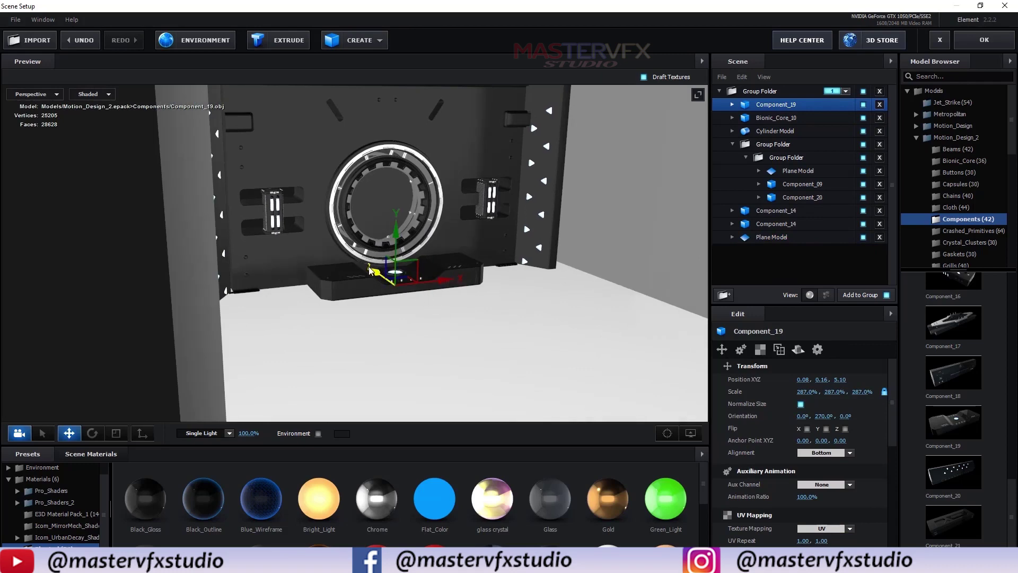
- Duplicate Component_19, move the copy forward as a front step and scale it down to 206%
key(ctrl+d)
drag(377, 277, 400, 303)
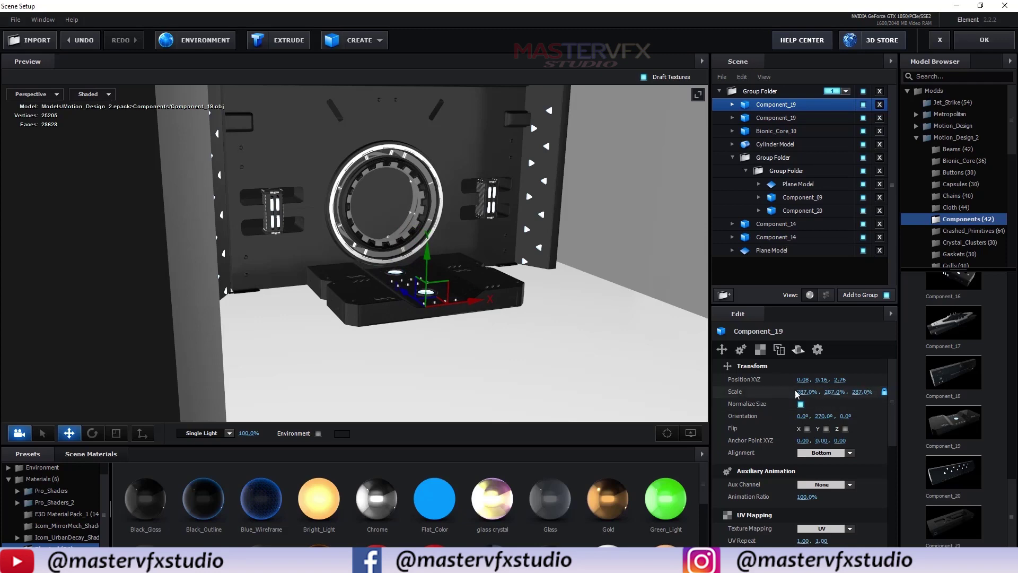
drag(806, 393, 762, 402)
drag(539, 294, 349, 239)
drag(481, 289, 448, 366)
- Add Gasket_06 from the Gaskets category, lift it off the floor, normalize its size and enlarge it to 232%
scroll(968, 202, down, 3)
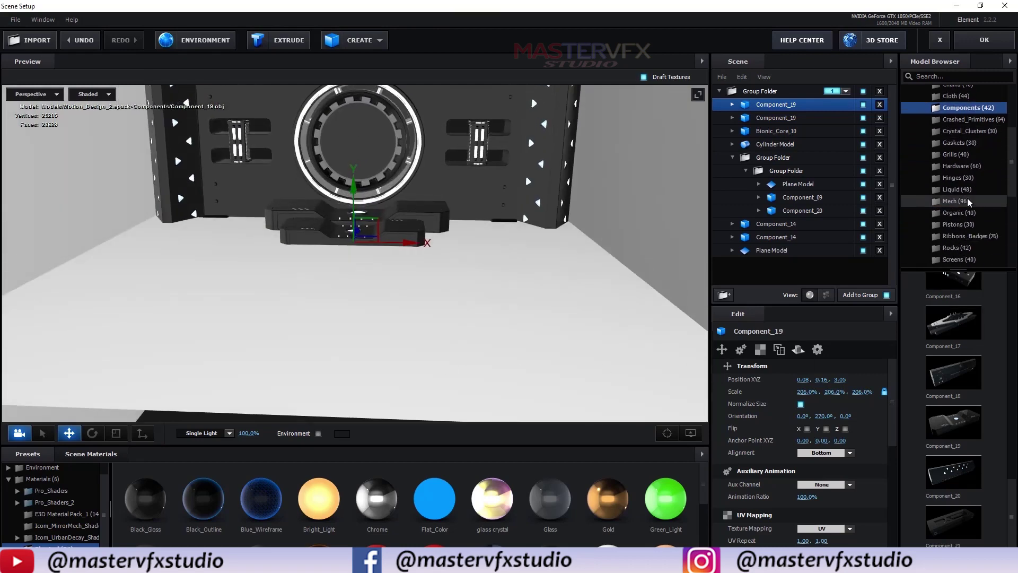
click(961, 142)
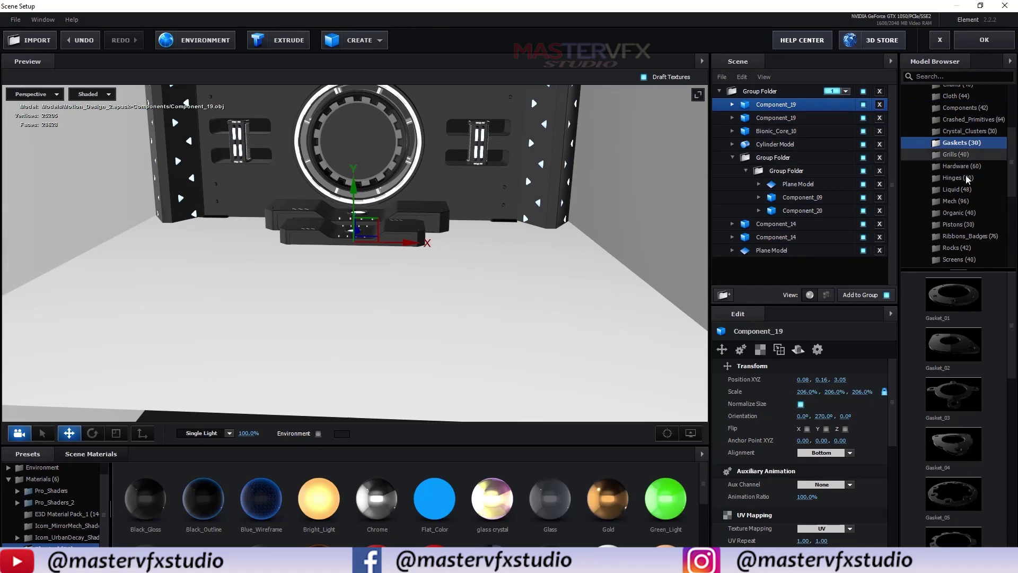
scroll(979, 470, down, 3)
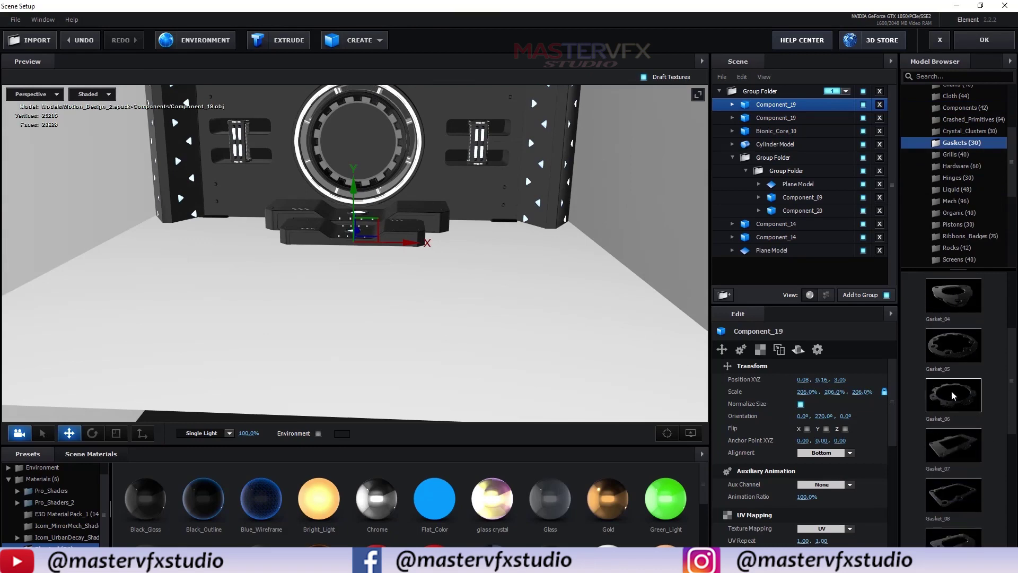
click(953, 395)
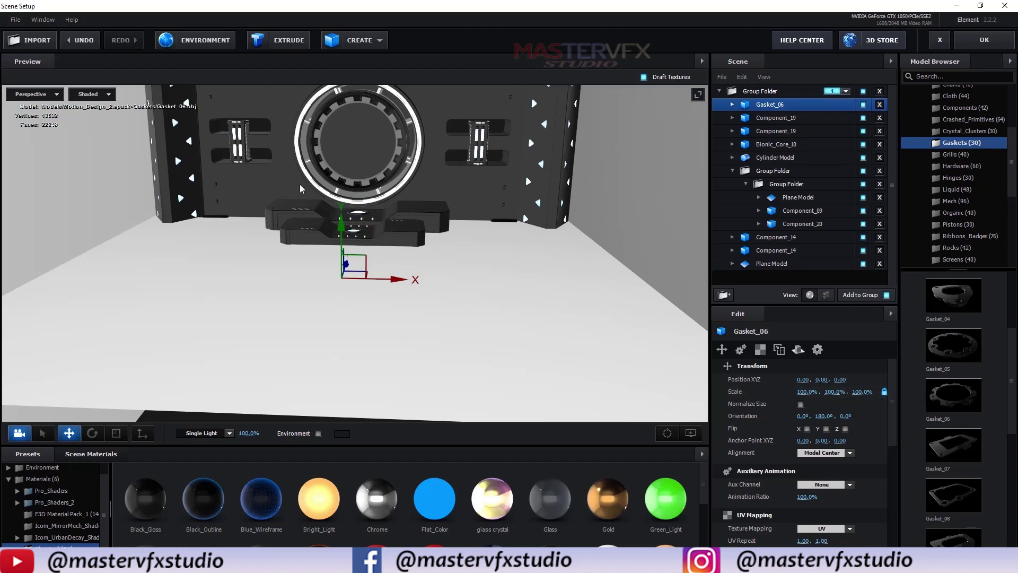
drag(341, 229, 341, 200)
click(800, 405)
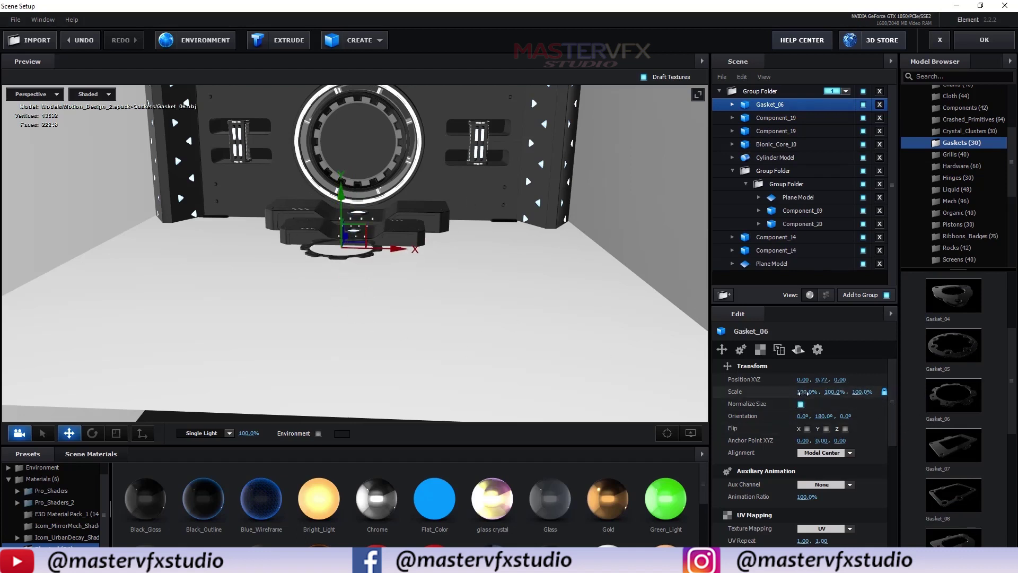
drag(814, 393, 944, 397)
- Rotate Gasket_06 upright and move it behind the wall's ring to position 0.00, 2.85, 5.74
click(91, 433)
drag(338, 223, 325, 361)
key(w)
drag(398, 354, 457, 295)
drag(459, 259, 294, 122)
drag(366, 318, 437, 291)
drag(413, 205, 435, 279)
scroll(430, 268, up, 3)
drag(498, 347, 502, 348)
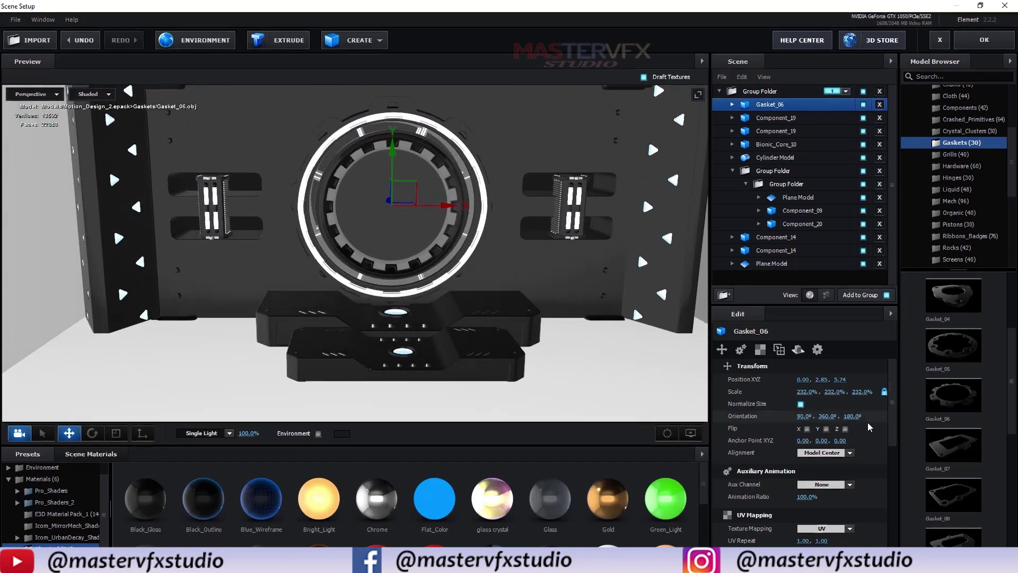
- Scale Gasket_06 to 273.5% and bring it forward from the wall to Z position 5.58
drag(800, 394, 857, 405)
drag(656, 386, 556, 338)
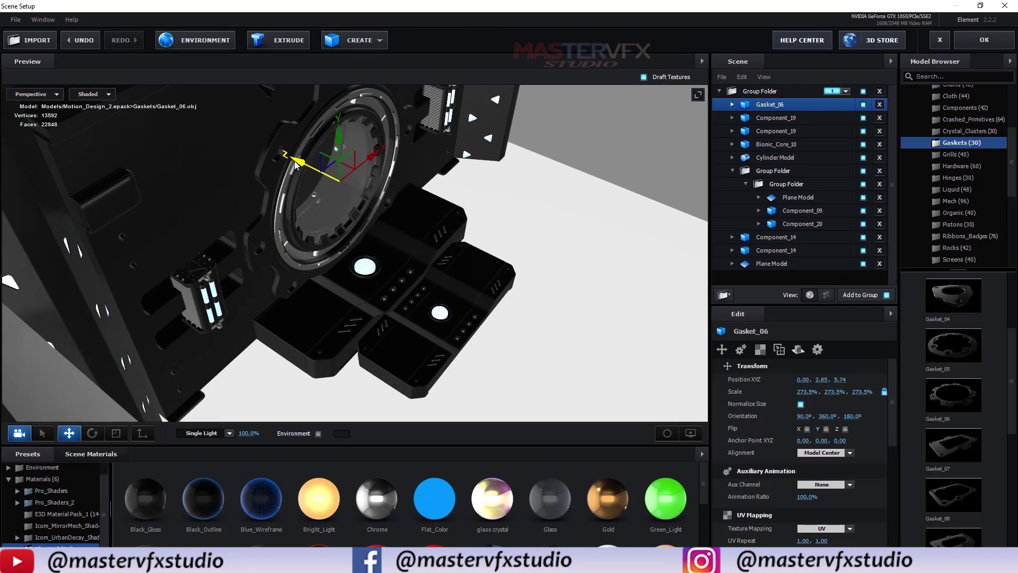
drag(296, 164, 297, 170)
drag(445, 254, 287, 185)
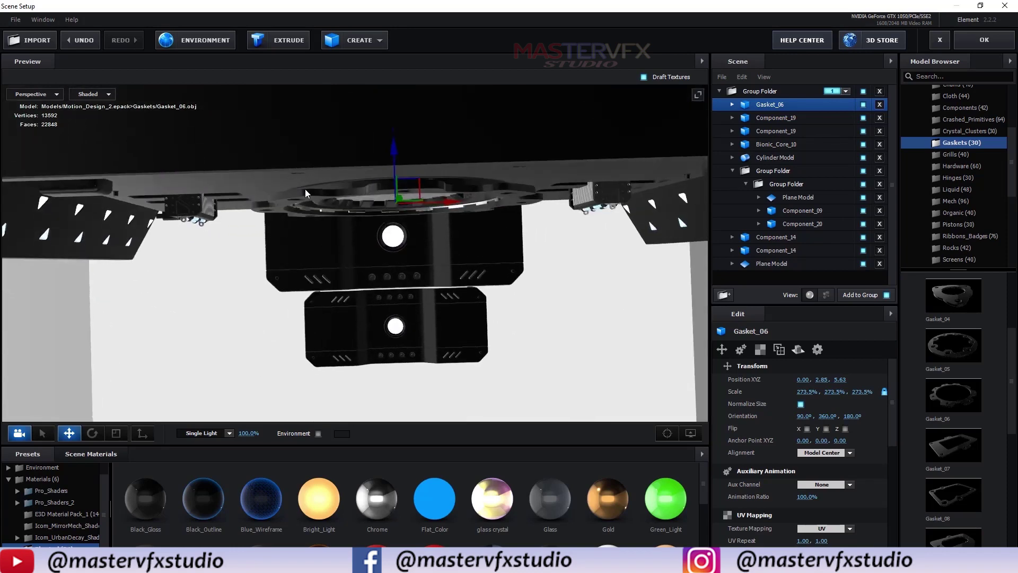
drag(572, 325, 616, 310)
drag(295, 156, 508, 269)
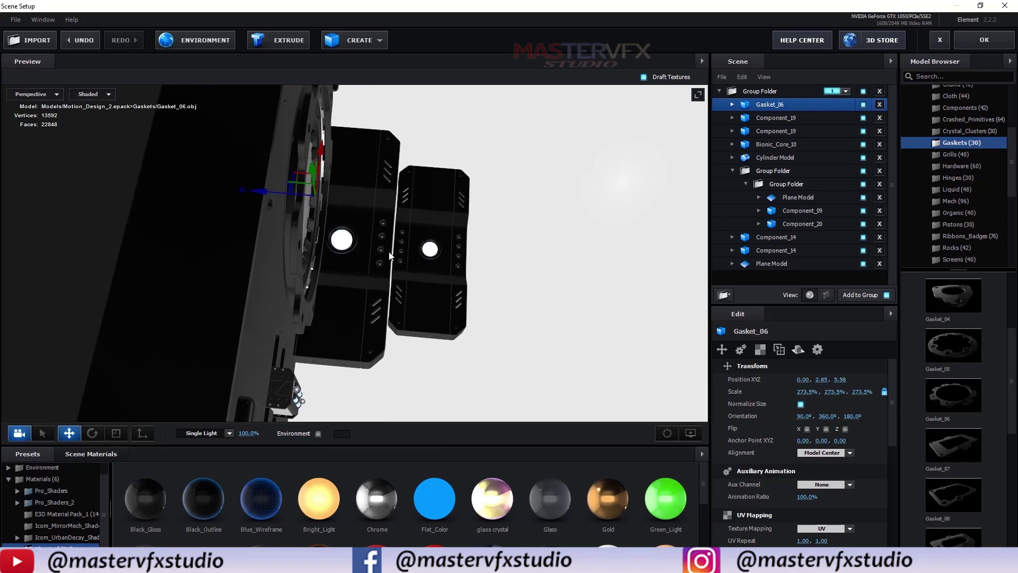
- Duplicate Gasket_06 and push the copy back toward the wall to Z position 5.69
key(ctrl+d)
drag(258, 190, 256, 190)
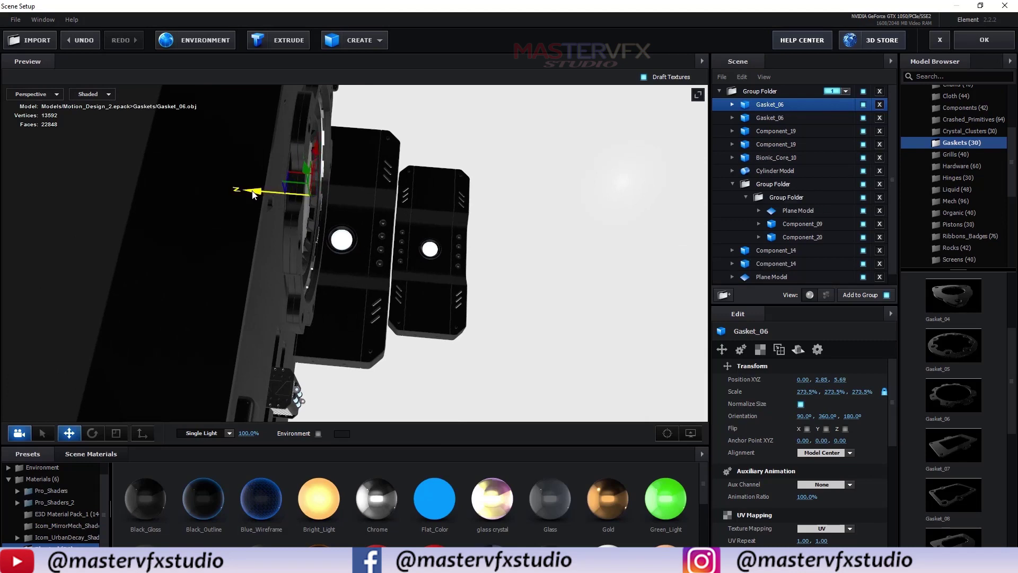
drag(525, 312, 407, 286)
drag(214, 159, 218, 162)
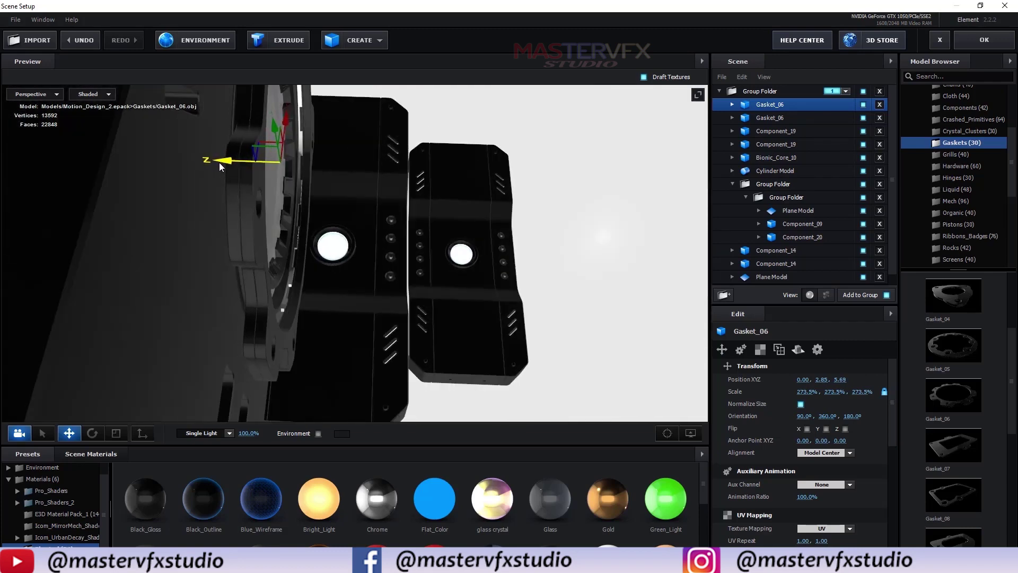
drag(484, 271, 462, 268)
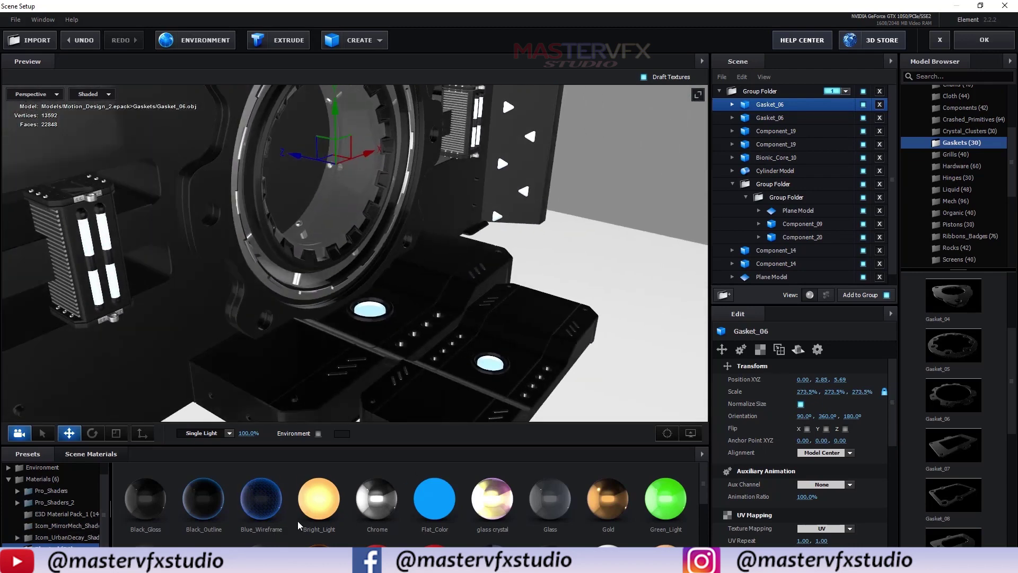
- Apply the Bright_Light material to the rear Gasket_06 and check the glowing outline from the front
drag(321, 516, 182, 206)
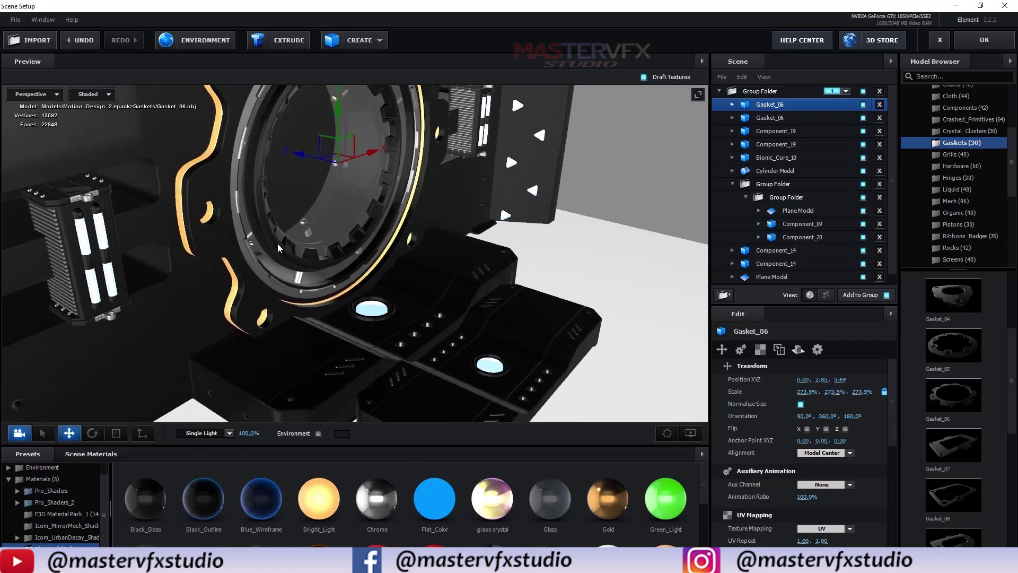
drag(345, 307, 294, 263)
scroll(294, 264, down, 3)
scroll(555, 397, down, 5)
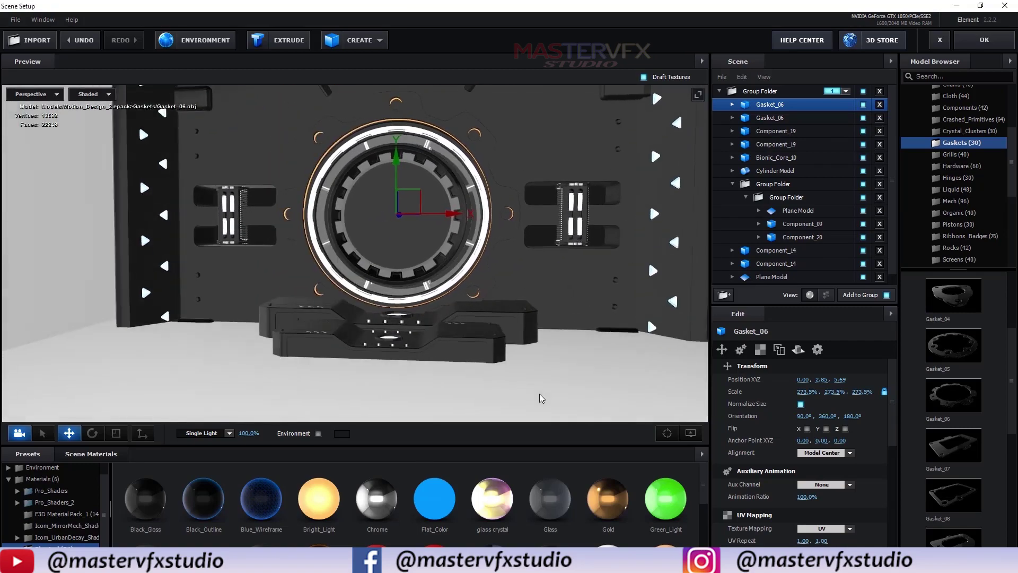
drag(517, 340, 538, 298)
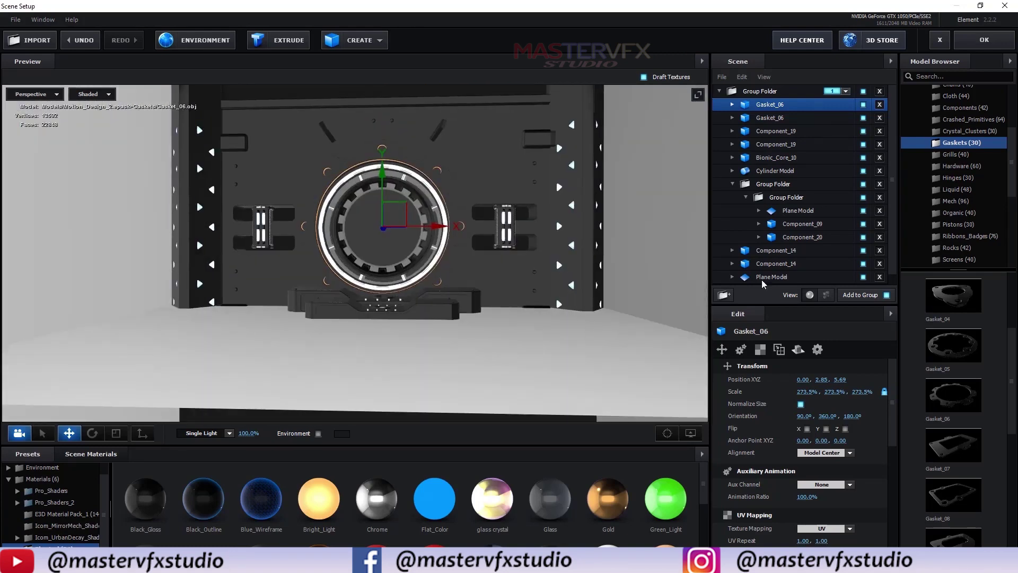
- Add Beam_15 from the Beams category, raise it to Y position 0.65 and place it in the innermost group folder
scroll(954, 175, up, 5)
click(959, 149)
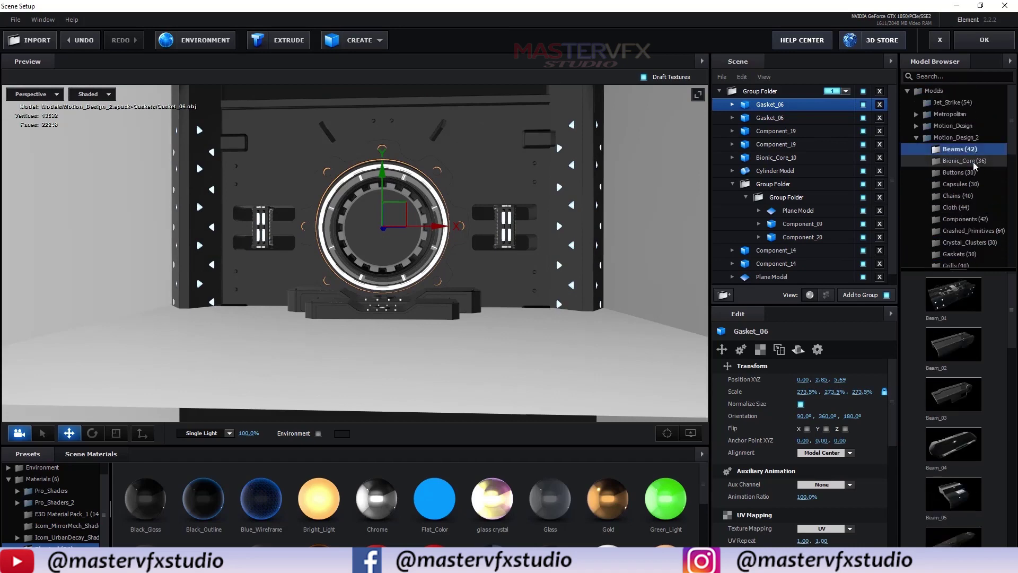
scroll(975, 402, down, 4)
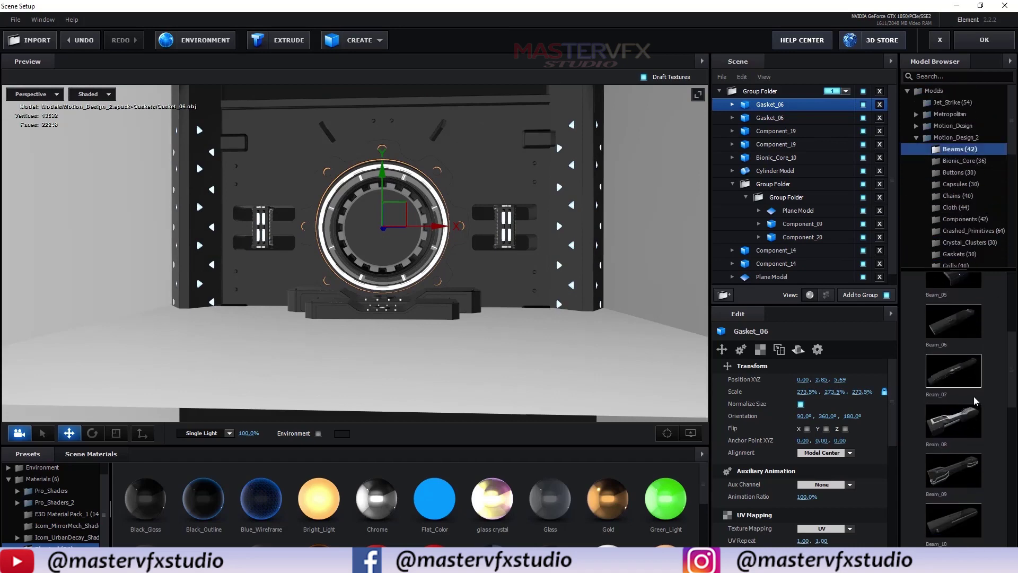
scroll(974, 401, down, 7)
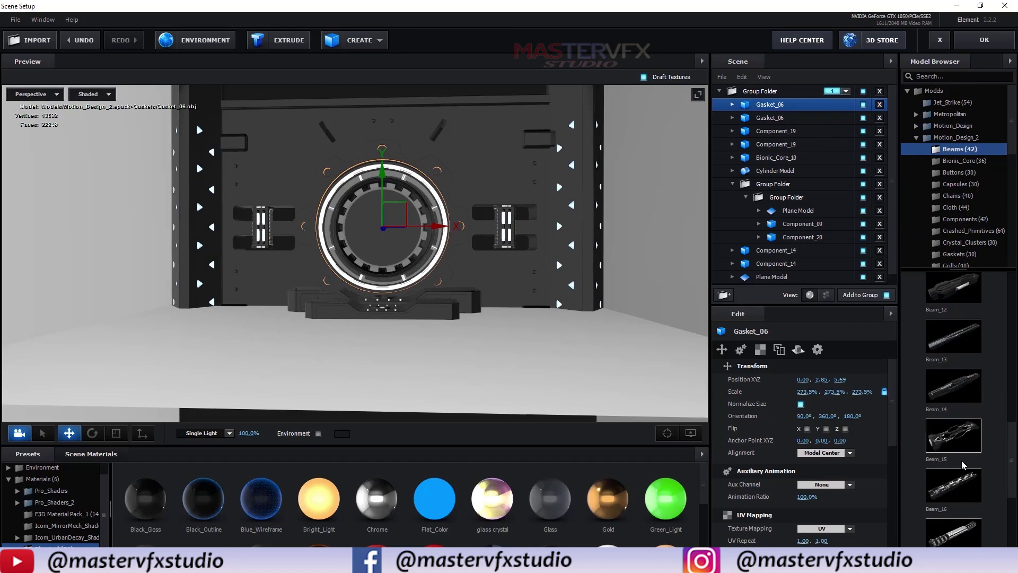
click(951, 447)
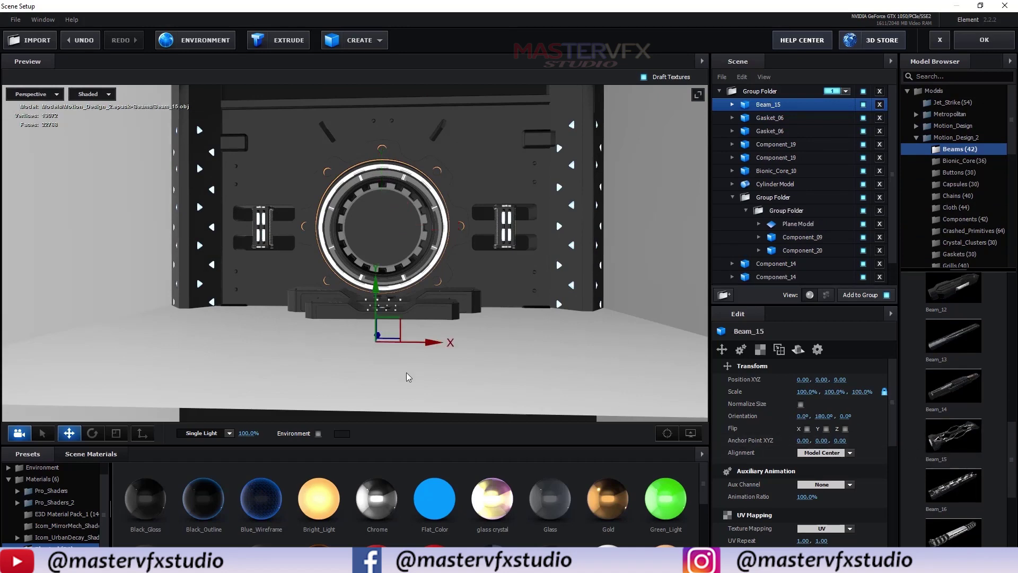
drag(407, 374, 417, 378)
drag(419, 312, 419, 285)
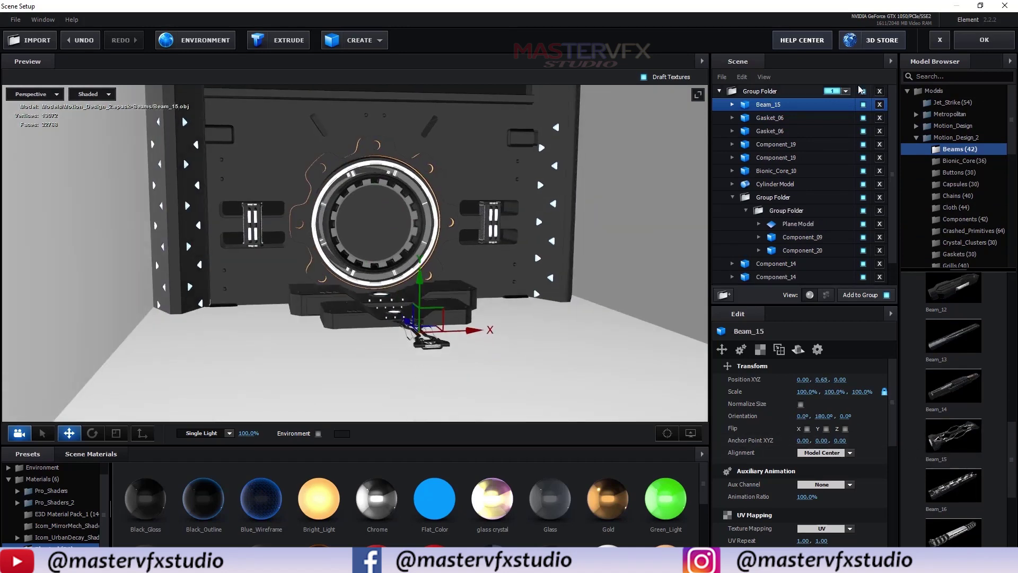
drag(773, 108, 808, 222)
drag(807, 222, 806, 219)
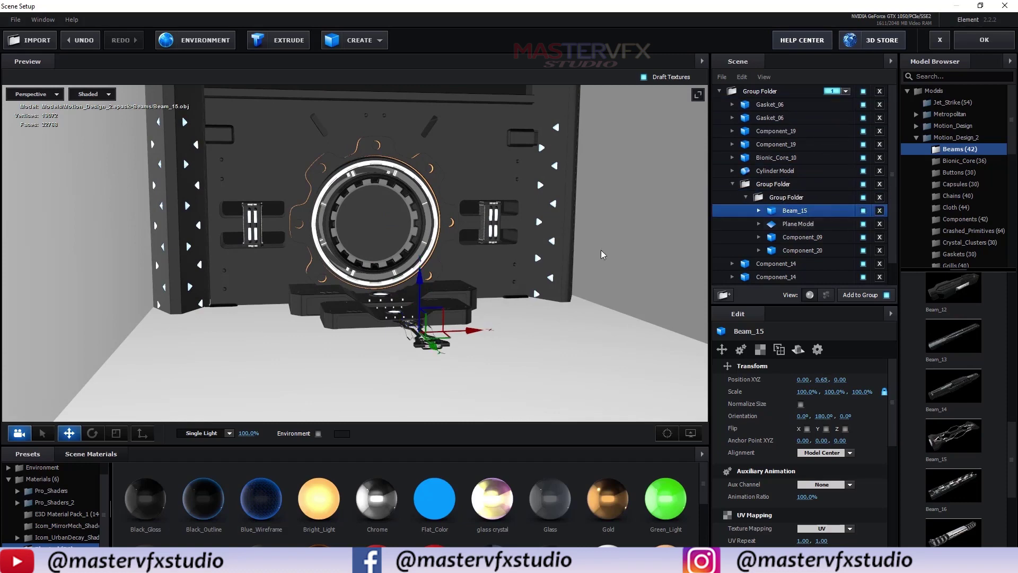
- Shift Beam_15 away from its mirrored copy and rotate it upright to orientation 180°, 360°, 180°
drag(401, 346, 335, 349)
drag(583, 332, 597, 328)
key(r)
key(e)
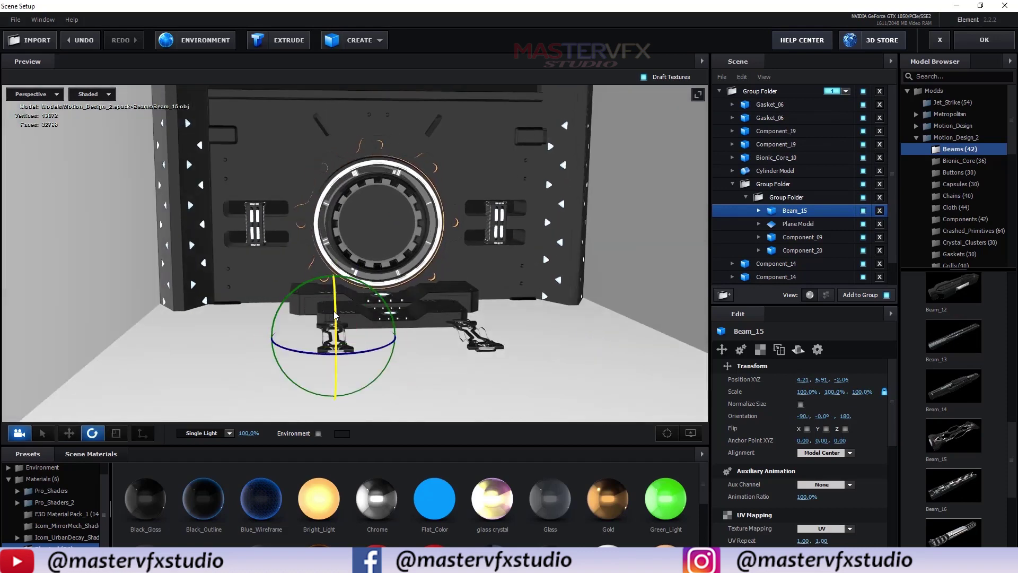
drag(335, 394, 334, 446)
key(w)
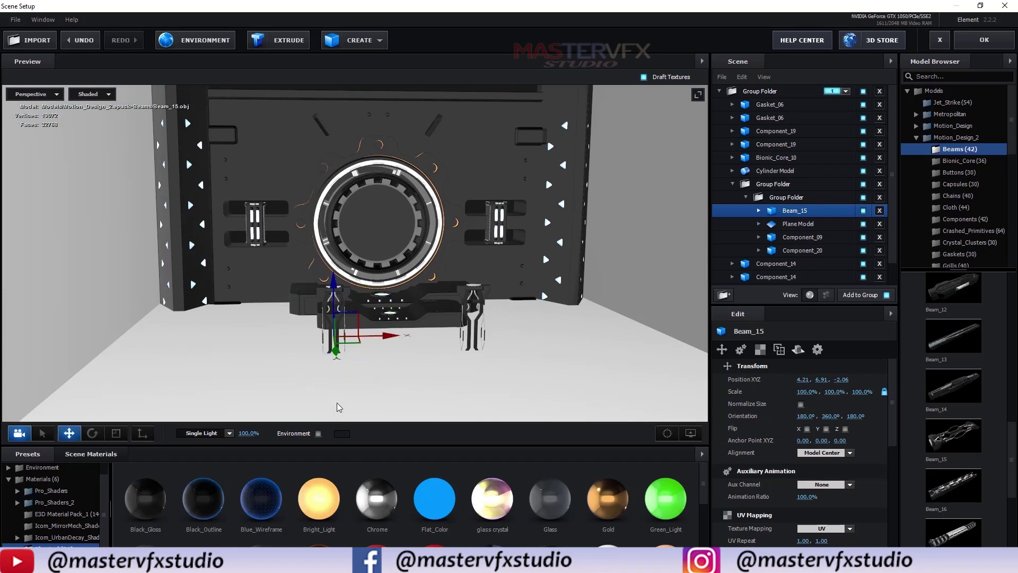
- Move Beam_15 back against the wall beside the ring, normalize its size and scale it to 231.5%
drag(366, 339, 289, 307)
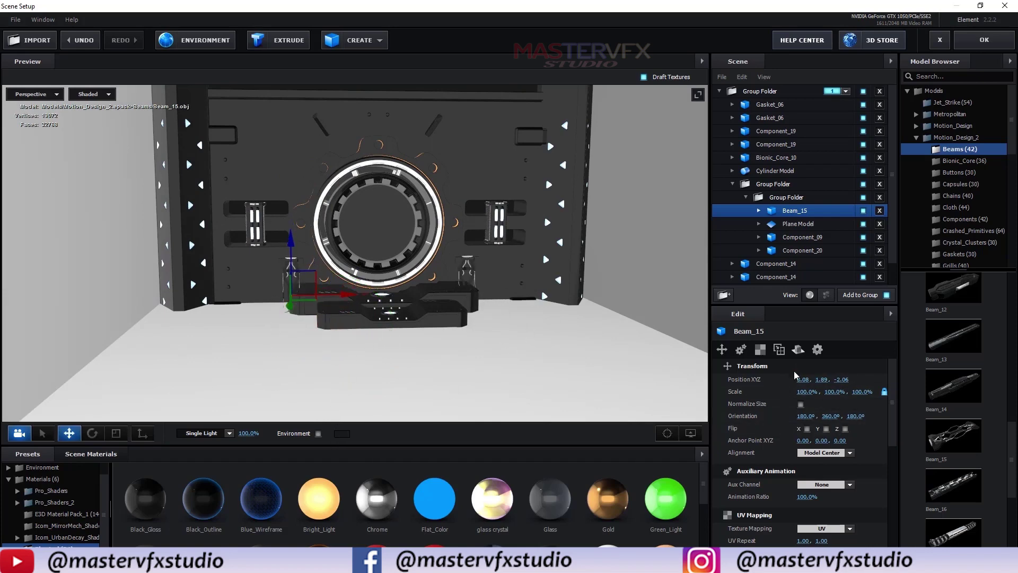
click(801, 404)
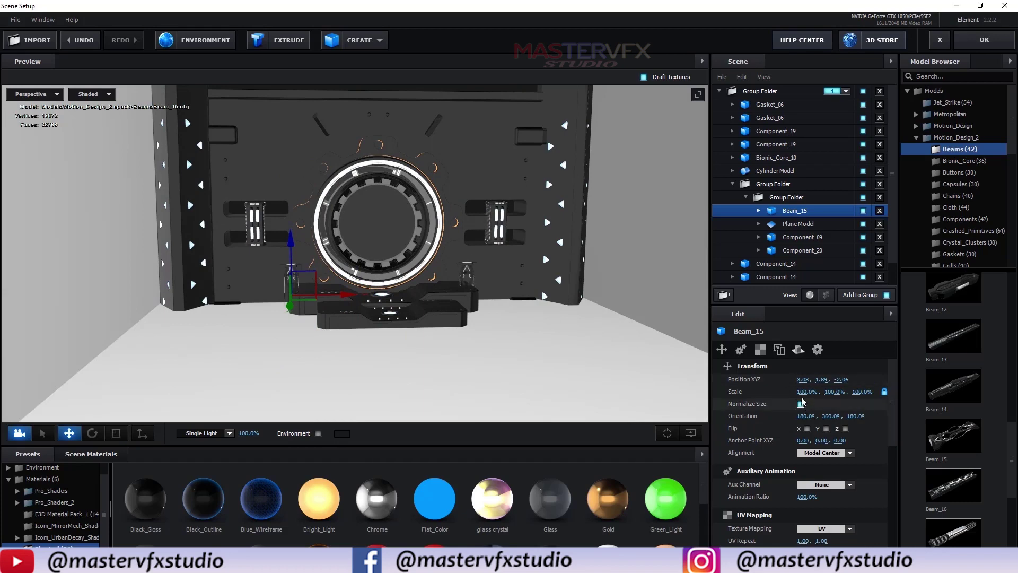
drag(826, 393, 949, 393)
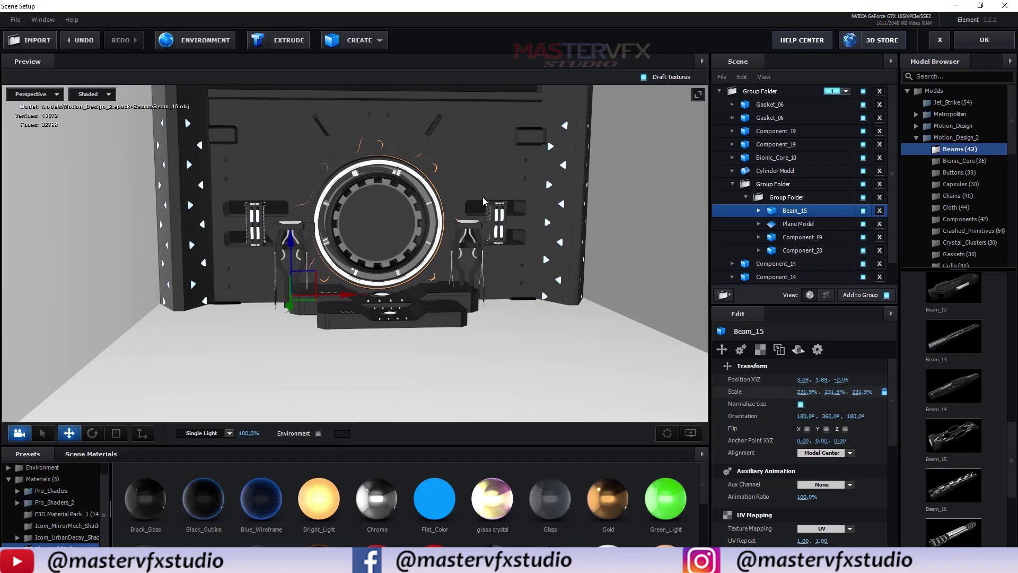
- Raise Beam_15 to the height of the ring and shift it outward along the wall
drag(293, 235, 295, 175)
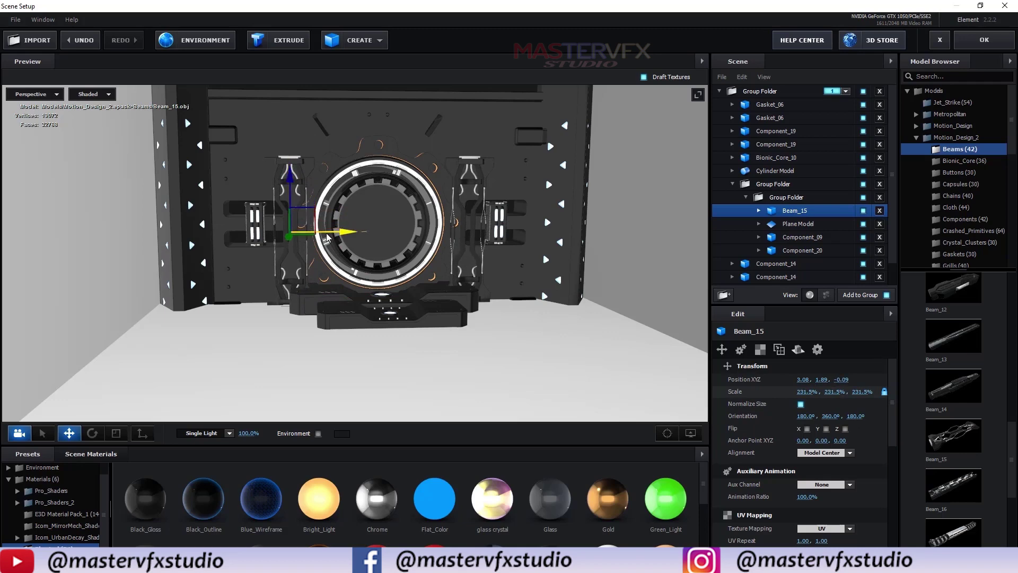
drag(338, 236, 328, 241)
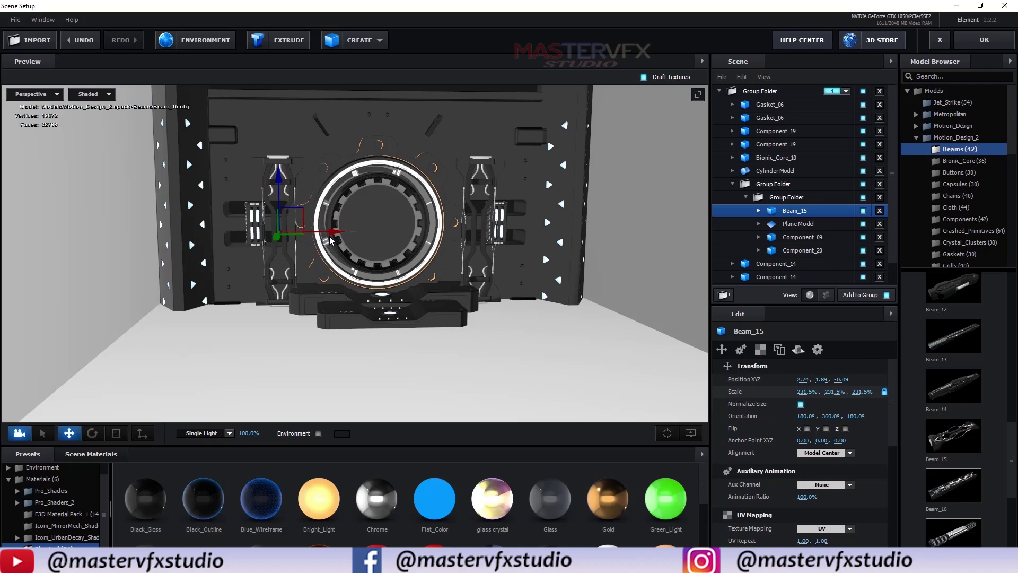
drag(339, 236, 287, 243)
drag(326, 319, 381, 381)
drag(329, 387, 317, 383)
- Duplicate Beam_15, place the copy side by side with the original on the rear wall and scale the outer one to 266.5%
drag(511, 237, 408, 241)
scroll(409, 245, up, 5)
mouse_move(456, 281)
mouse_down()
mouse_move(511, 336)
mouse_move(460, 275)
mouse_up()
drag(806, 393, 830, 390)
drag(382, 265, 432, 323)
drag(202, 202, 201, 194)
drag(552, 387, 568, 406)
click(270, 271)
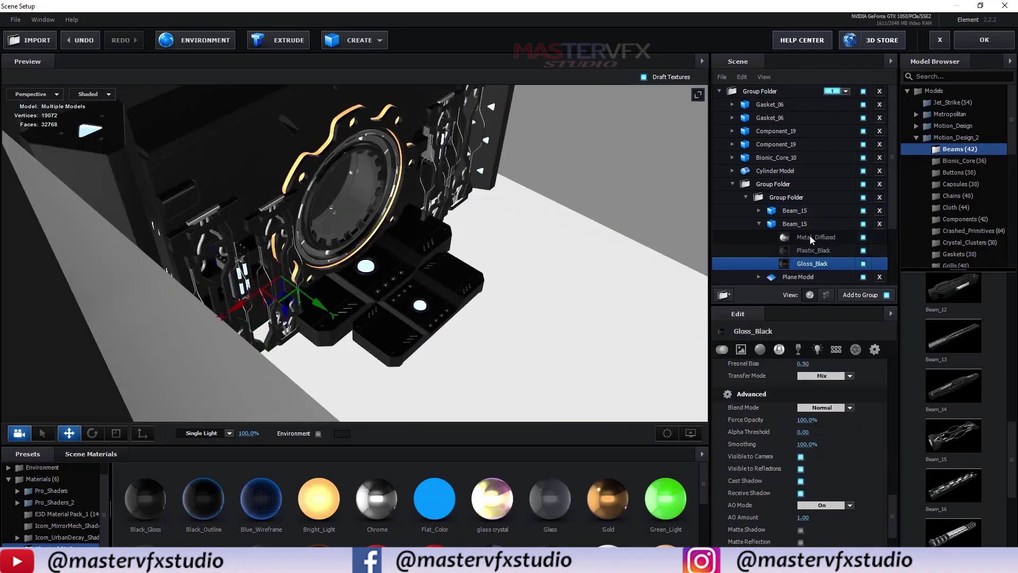
- Enlarge the inner Beam_15 and nudge the outer one to position 1.03, 1.67, 0.05
click(796, 224)
drag(807, 392, 829, 394)
drag(509, 403, 403, 362)
click(794, 210)
drag(270, 231, 273, 234)
scroll(457, 288, down, 5)
scroll(438, 288, up, 3)
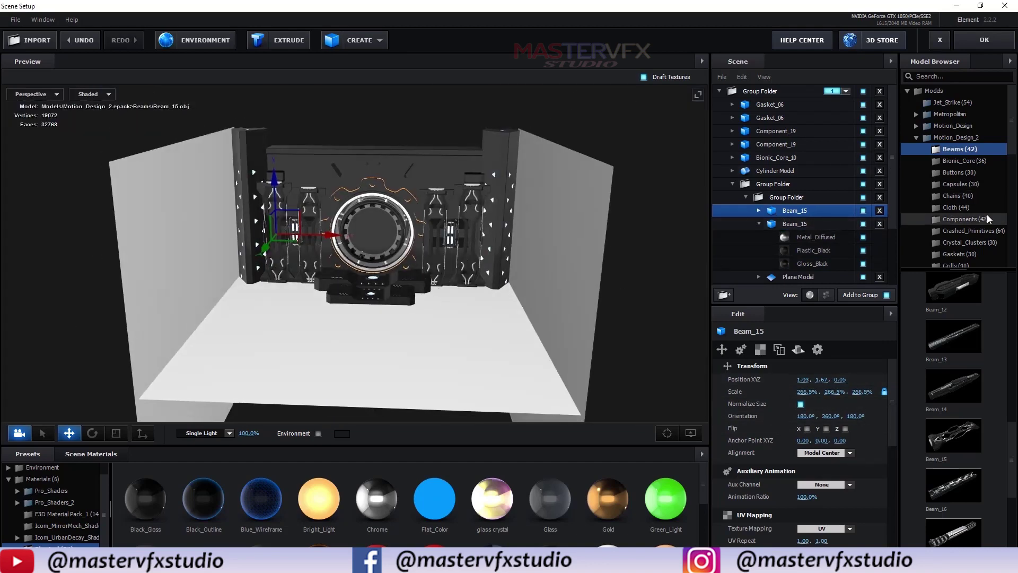
- Add Component_11 from the Components category to the innermost group folder and bring it forward to Y position 7.39
scroll(987, 218, down, 3)
scroll(951, 389, down, 4)
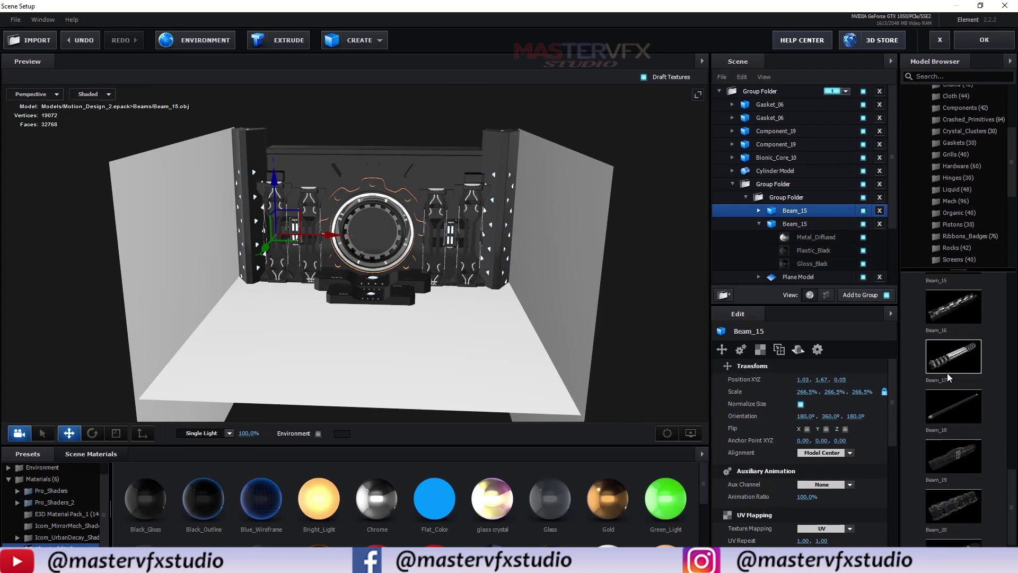
scroll(951, 389, up, 4)
scroll(966, 120, up, 3)
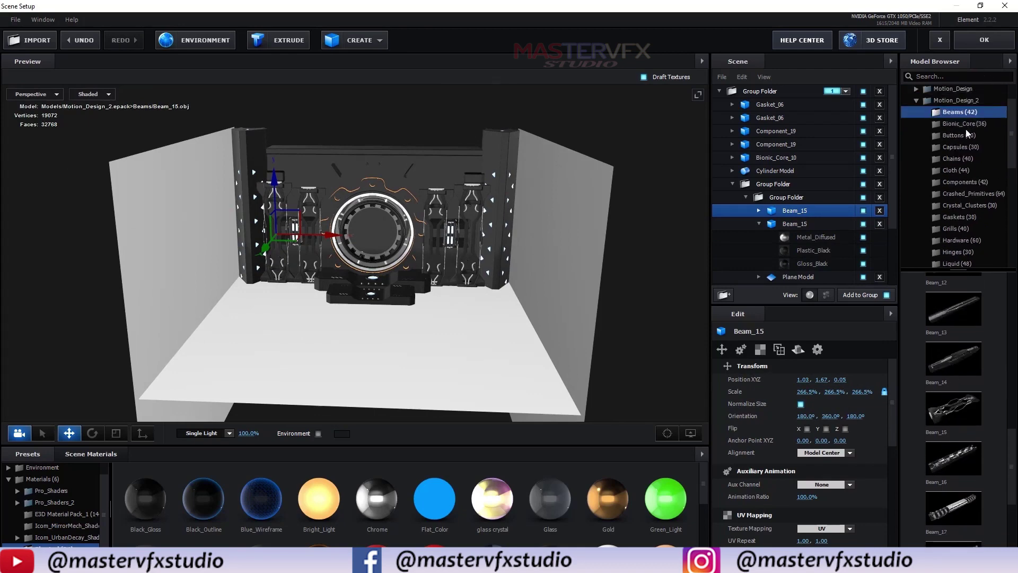
click(960, 182)
scroll(986, 379, down, 3)
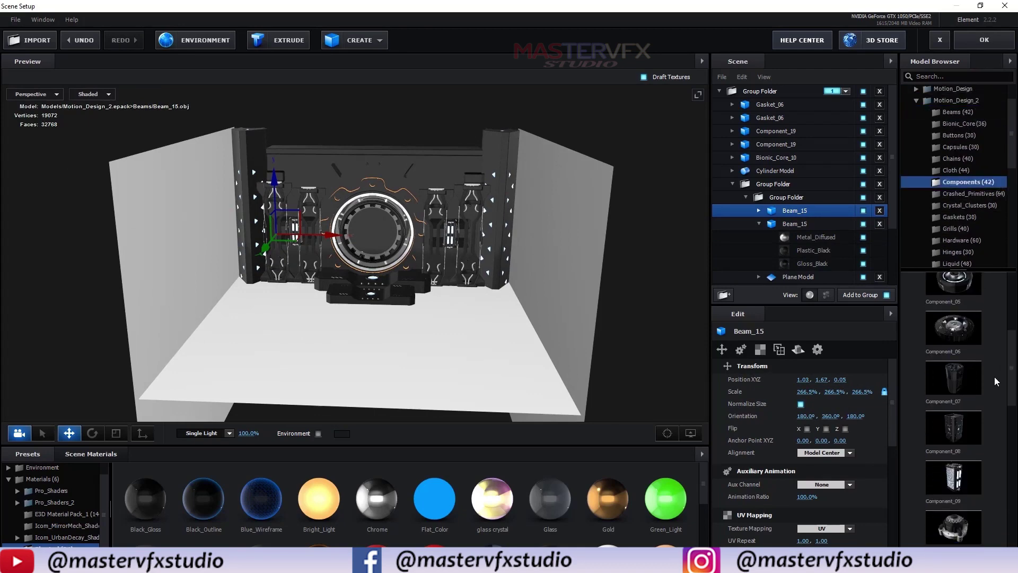
scroll(971, 396, down, 4)
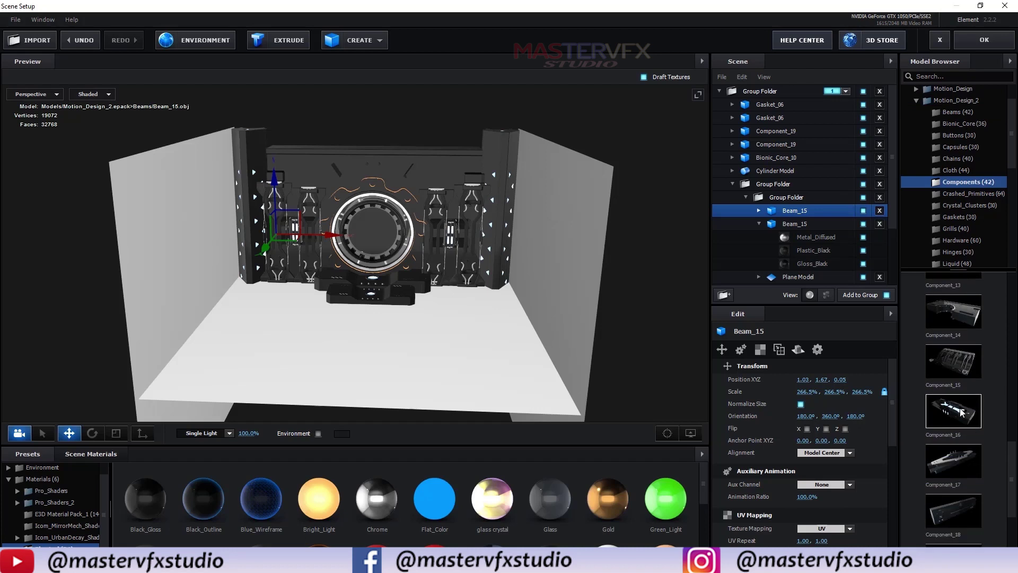
scroll(955, 418, up, 5)
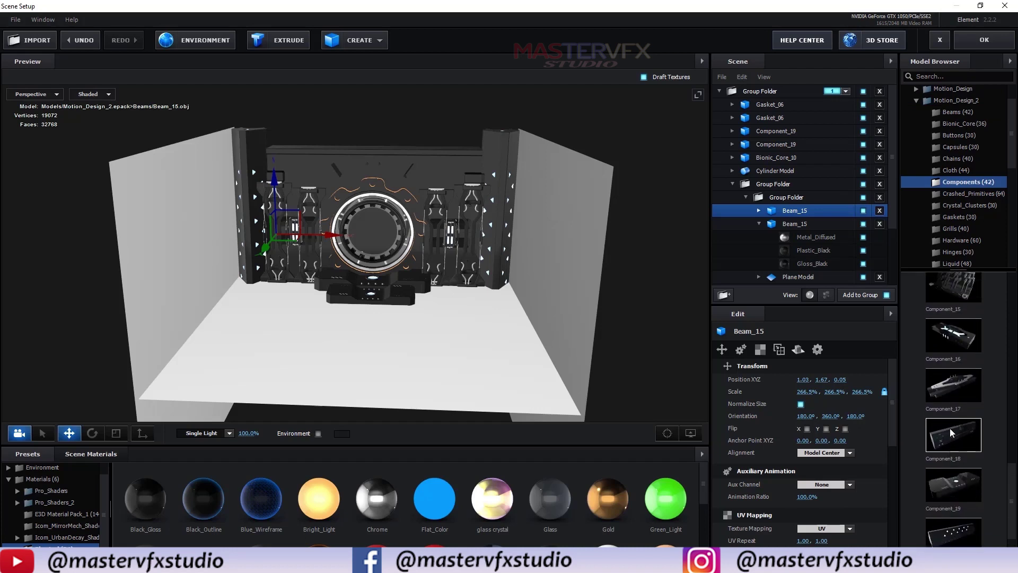
scroll(949, 434, up, 4)
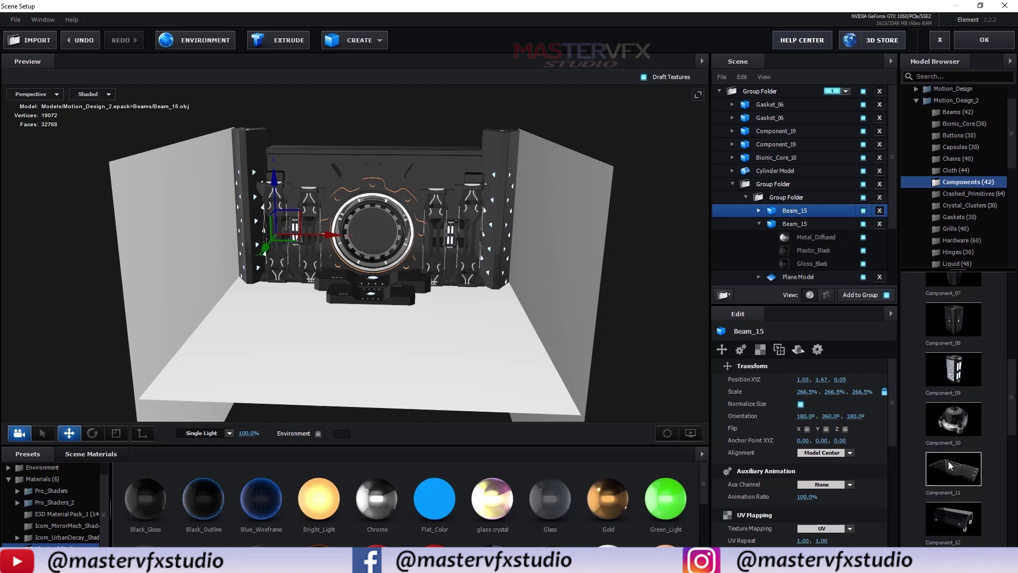
click(943, 489)
drag(253, 245, 230, 318)
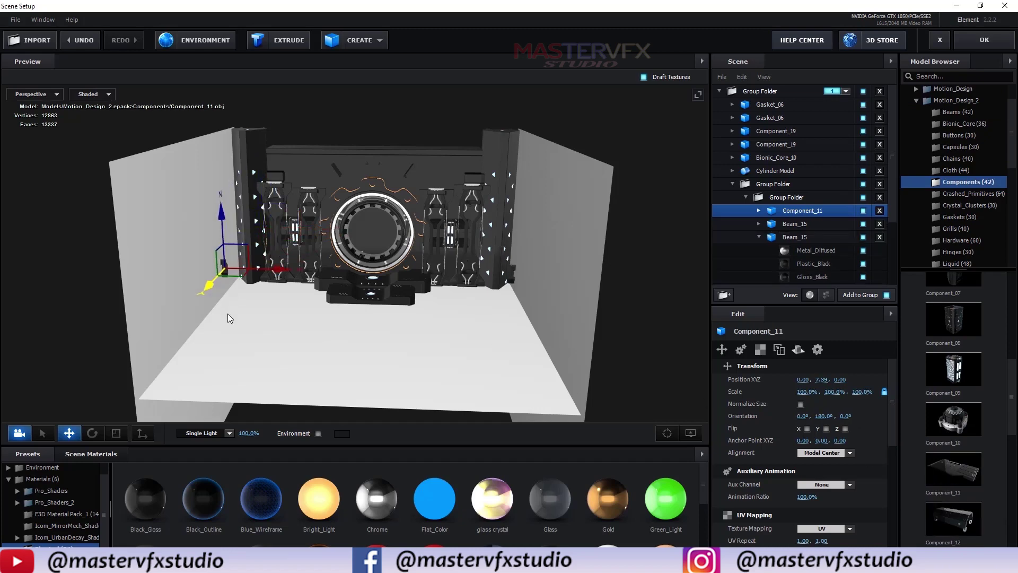
drag(281, 268, 332, 274)
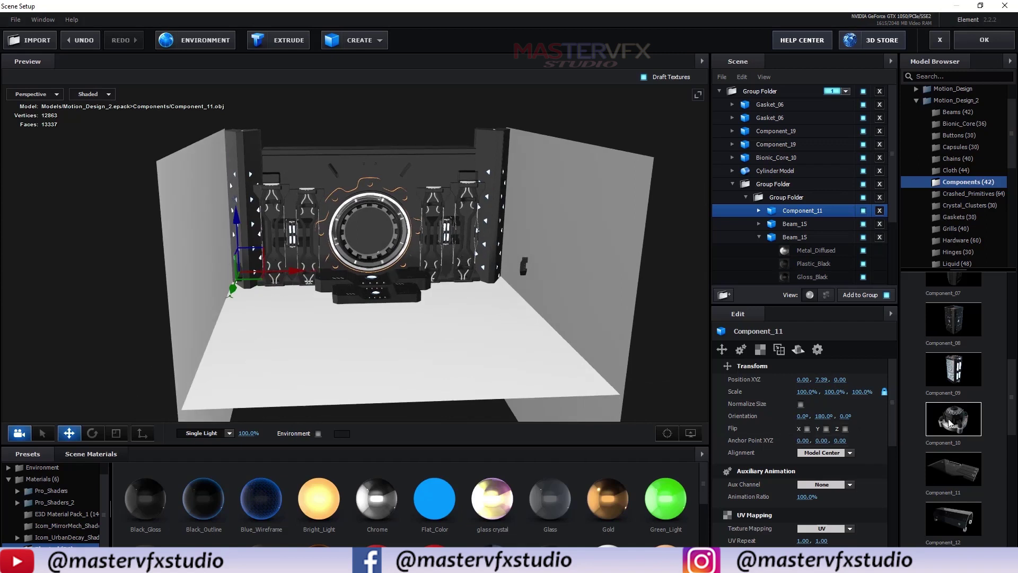
- Normalize Component_11's size, scale it to 217% and rotate it to orientation 0°, 90°, 0°
click(801, 404)
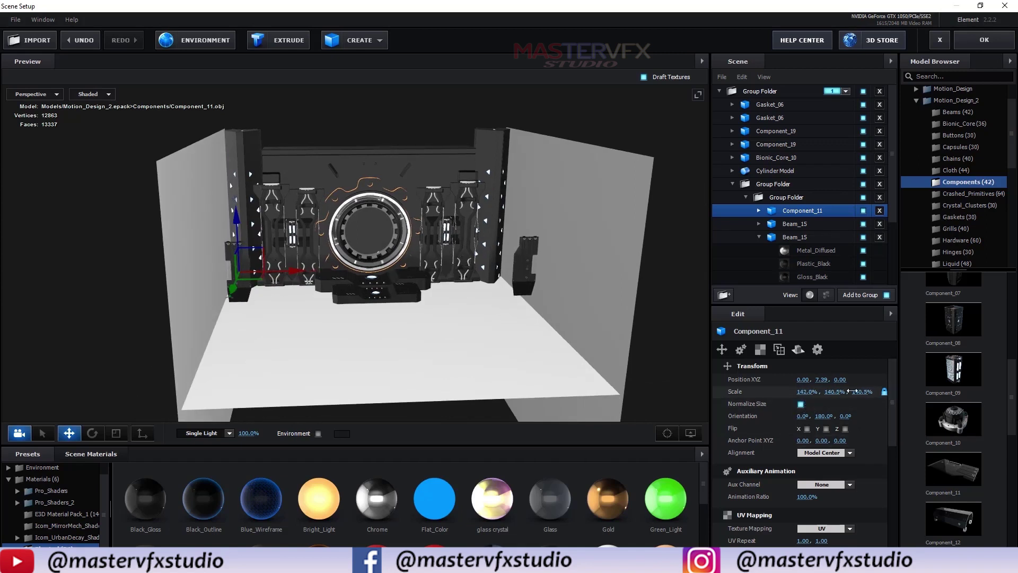
drag(922, 379, 915, 381)
click(92, 434)
drag(330, 249, 380, 299)
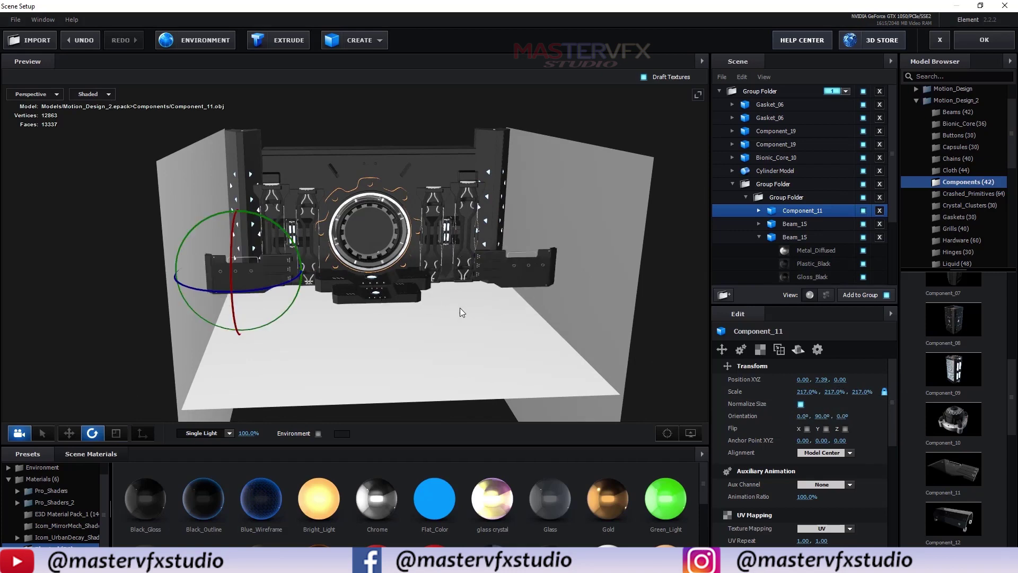
- Move Component_11 to position 1.74, 2.54, -1.65, low in front of the beams on the rear wall
key(w)
drag(233, 289, 345, 246)
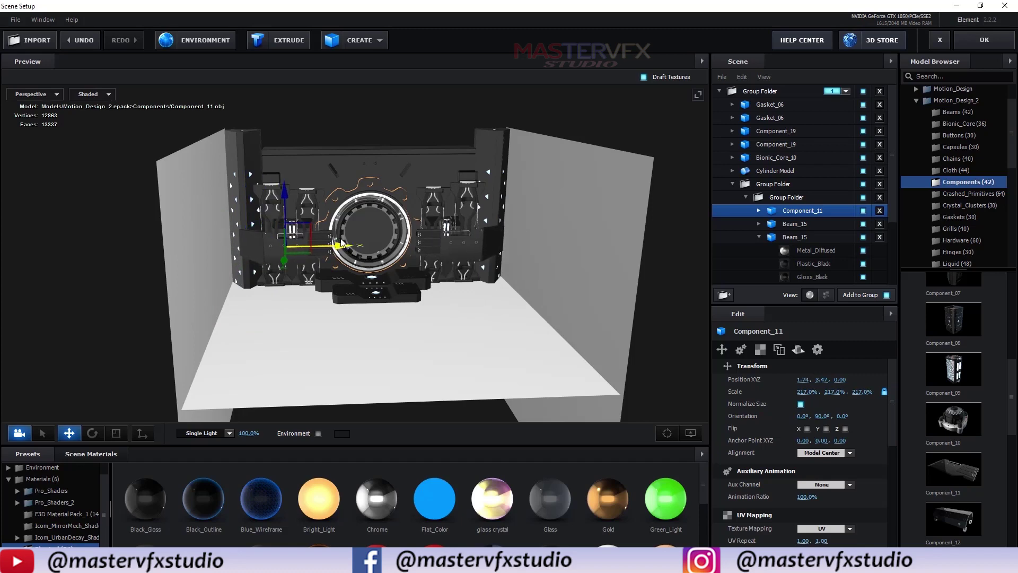
drag(288, 201, 289, 210)
scroll(356, 246, up, 5)
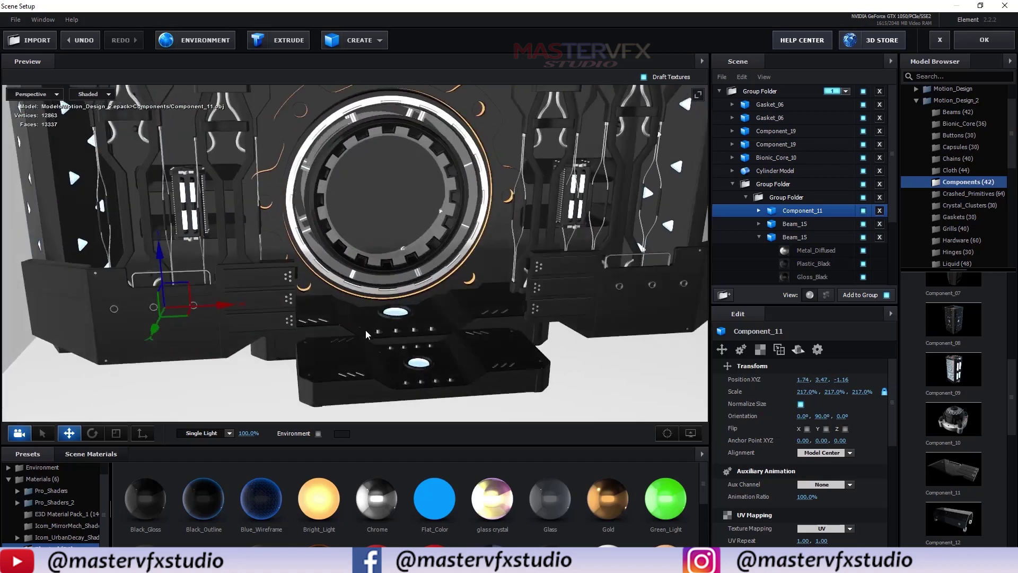
drag(366, 332, 392, 345)
drag(199, 378, 189, 345)
drag(176, 270, 179, 300)
mouse_move(191, 382)
mouse_down()
mouse_move(188, 370)
mouse_move(193, 389)
mouse_up()
drag(580, 352, 501, 344)
scroll(475, 320, up, 4)
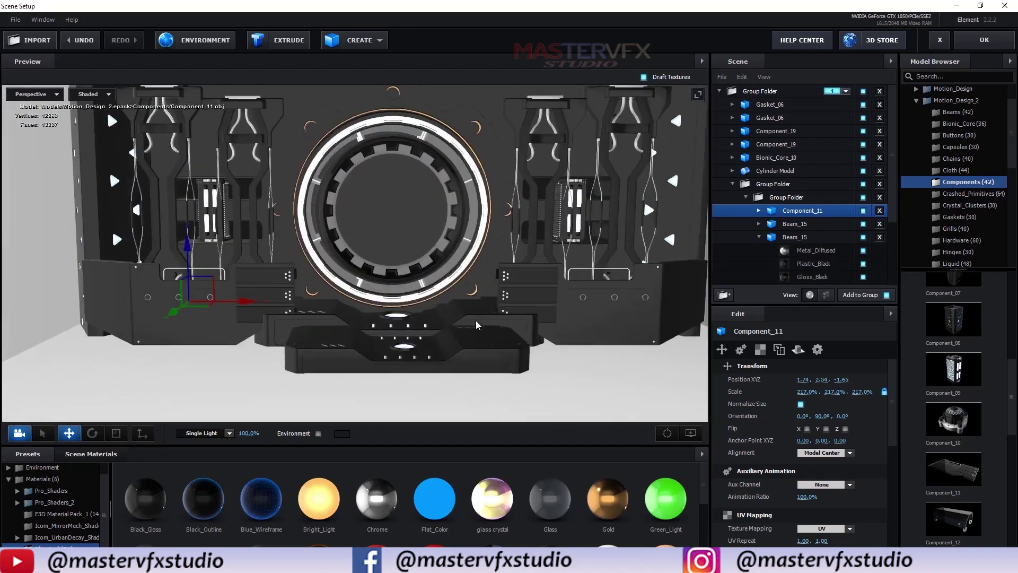
scroll(476, 321, down, 4)
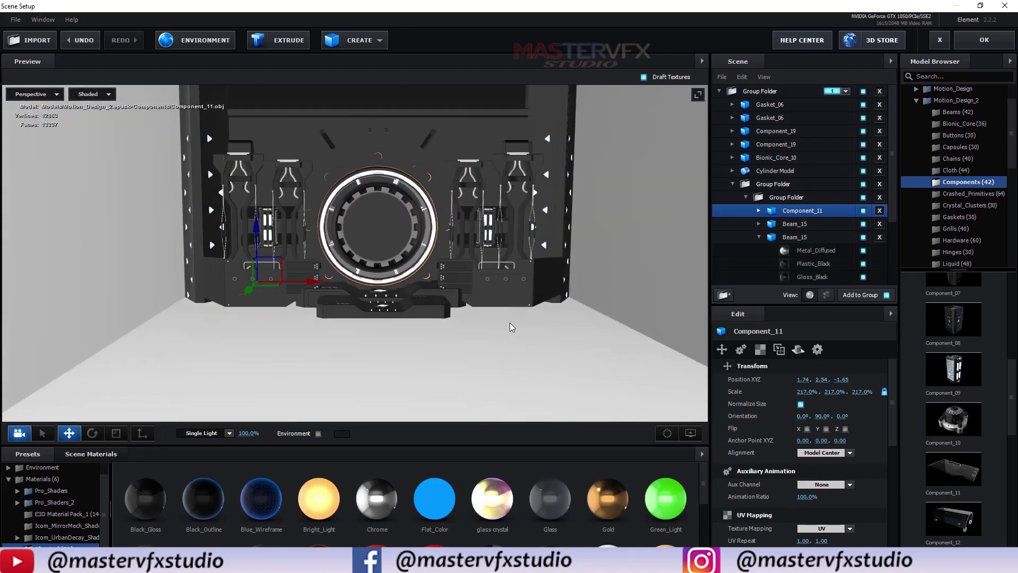
- Add Capsule_01 from the Capsules category, place it at the top of the main group folder and shift it to Z position -0.92
click(954, 147)
scroll(985, 363, down, 6)
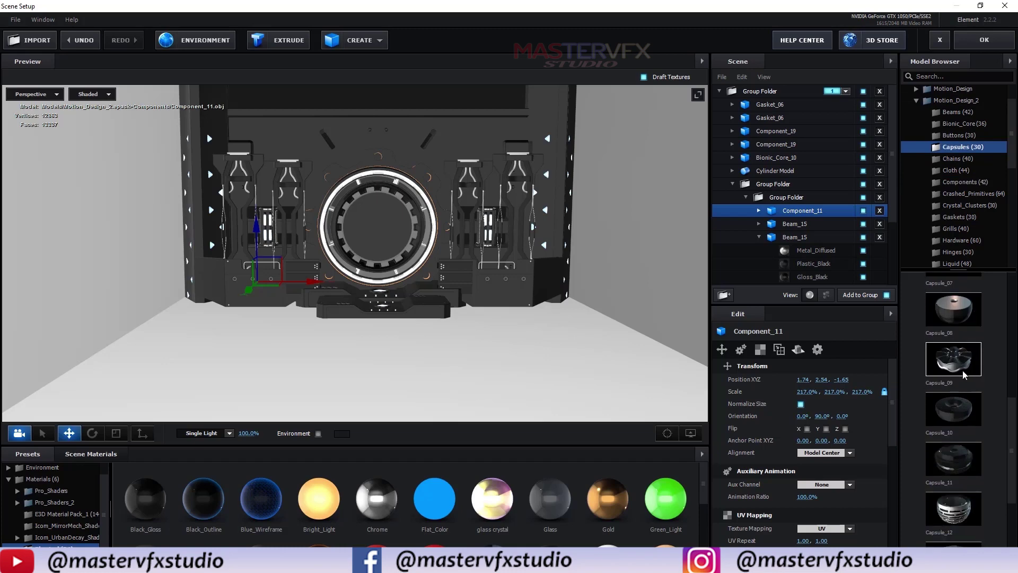
scroll(956, 416, down, 3)
scroll(956, 423, up, 8)
scroll(961, 427, up, 1)
scroll(970, 441, up, 1)
click(960, 296)
scroll(410, 334, down, 2)
drag(807, 217, 795, 102)
drag(324, 237, 361, 288)
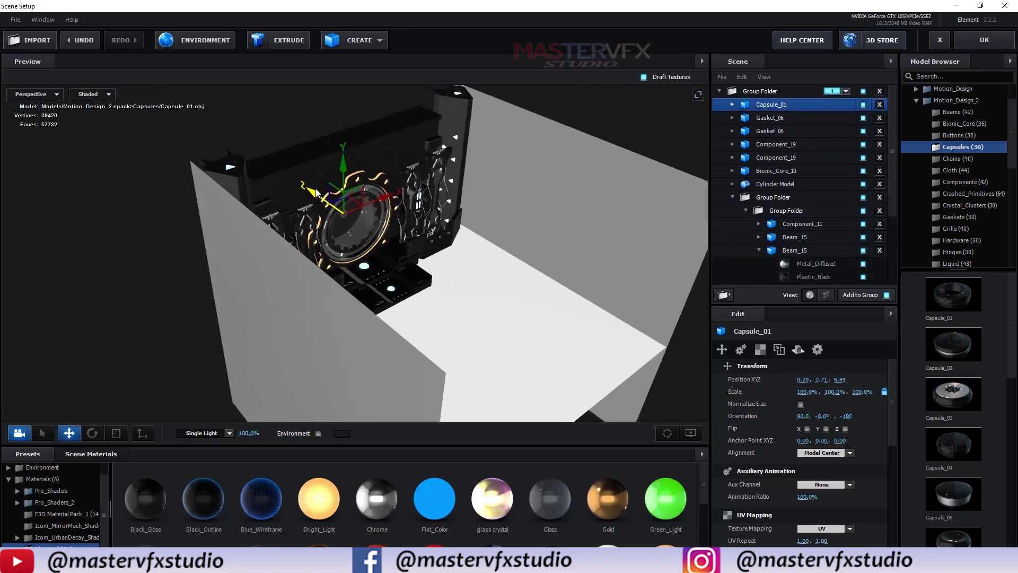
drag(319, 195, 403, 280)
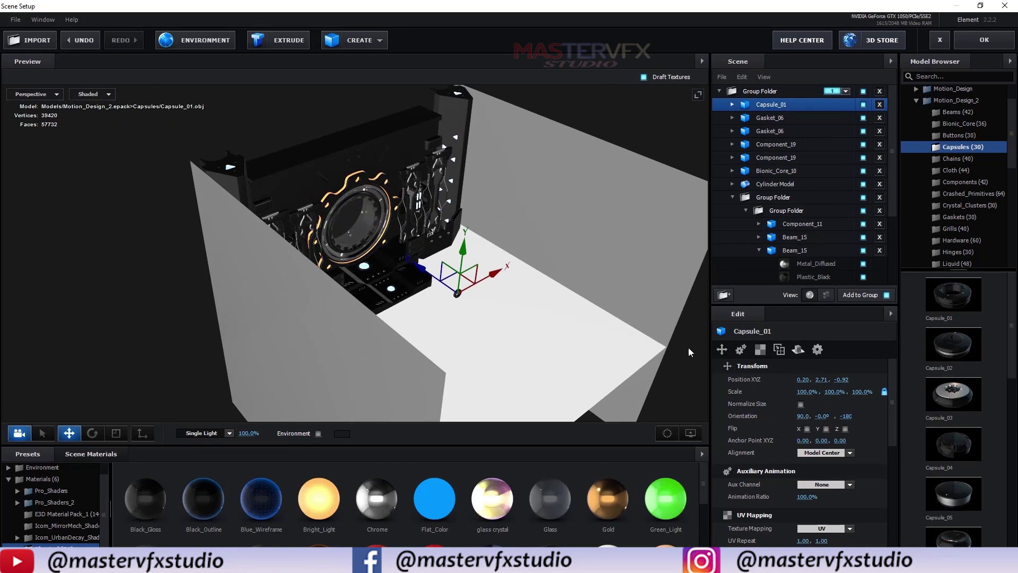
- Normalize Capsule_01's size, set its X orientation to 180° and scale it to 190.5%
click(800, 404)
drag(815, 419, 894, 426)
click(803, 416)
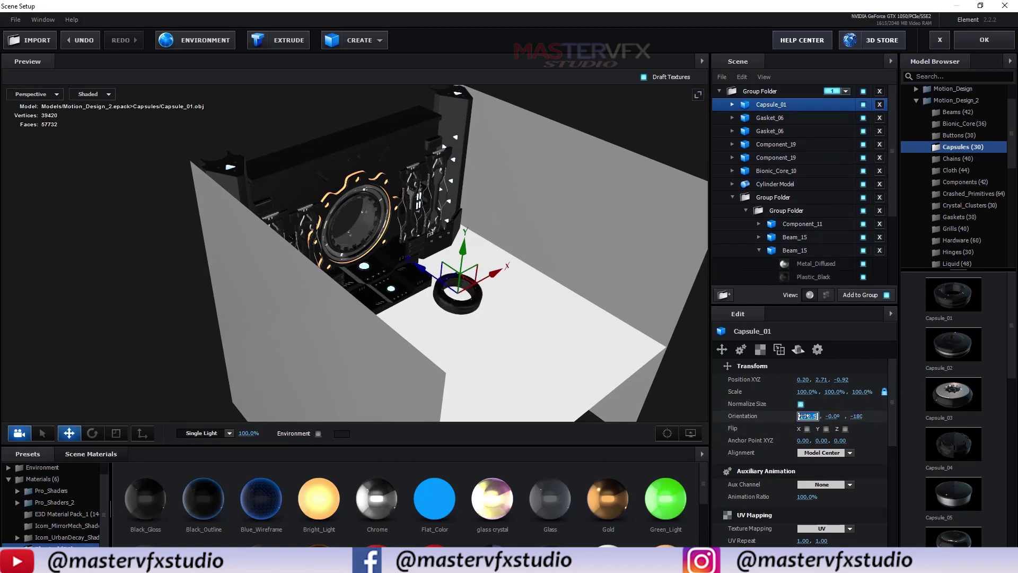
text(180)
key(Return)
drag(807, 393, 901, 394)
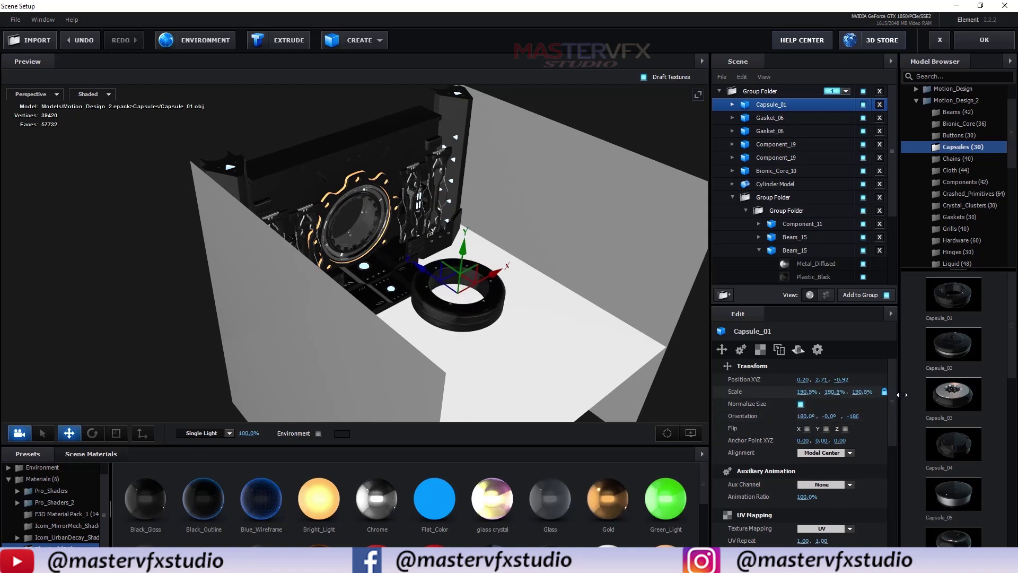
- Set Capsule_01 down on the floor in front of the steps at position 0.20, 0.52, -1.78
drag(423, 269, 497, 315)
drag(576, 366, 522, 335)
scroll(522, 335, up, 5)
drag(586, 324, 573, 392)
scroll(573, 392, down, 5)
drag(454, 289, 442, 284)
drag(594, 335, 528, 233)
scroll(546, 254, up, 5)
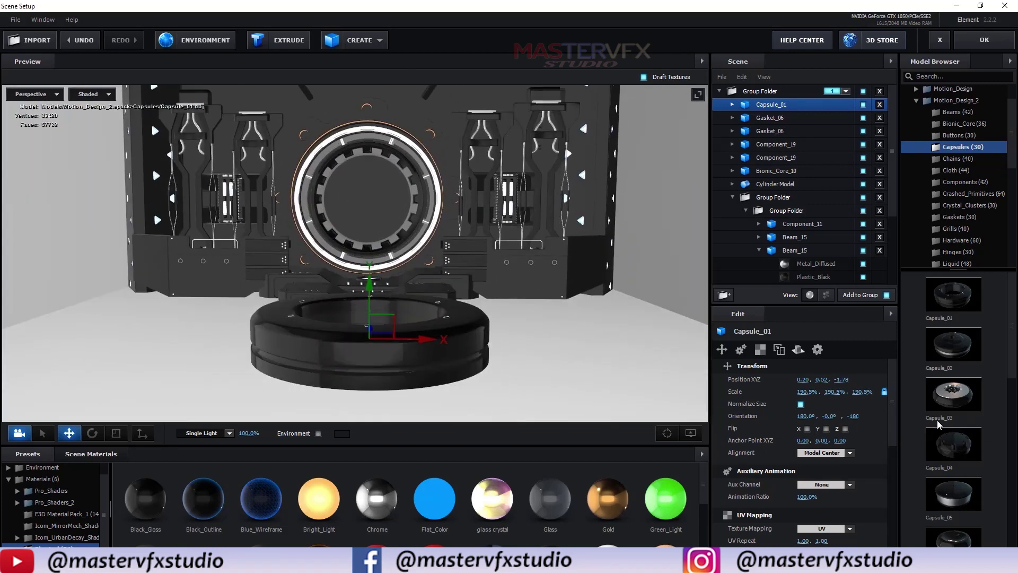
- Add Capsule_03 from the Capsules category, normalize its size and scale it to 143%
double_click(953, 402)
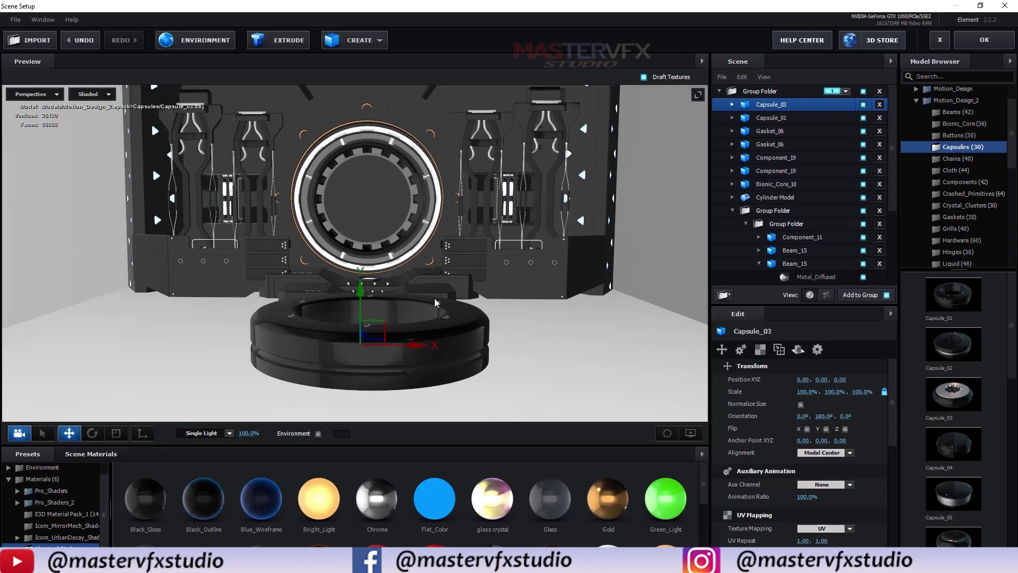
drag(399, 363, 406, 371)
click(800, 404)
drag(806, 392, 839, 391)
- Fit Capsule_03 into the opening of Capsule_01 at position 0.24, 0.73, -1.79
drag(451, 381, 467, 381)
drag(406, 359, 430, 339)
drag(674, 344, 509, 418)
scroll(478, 393, down, 4)
drag(288, 306, 322, 253)
scroll(374, 263, down, 2)
scroll(374, 262, up, 3)
drag(455, 268, 431, 327)
scroll(514, 201, up, 3)
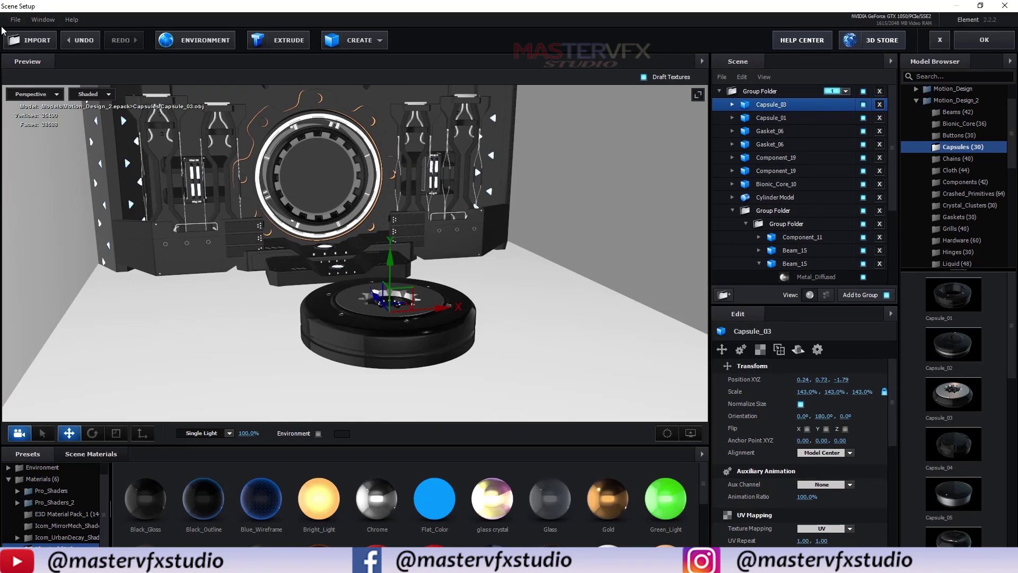
- Import the 3D object obj.obj from the yt project folder with the default import preferences
click(15, 19)
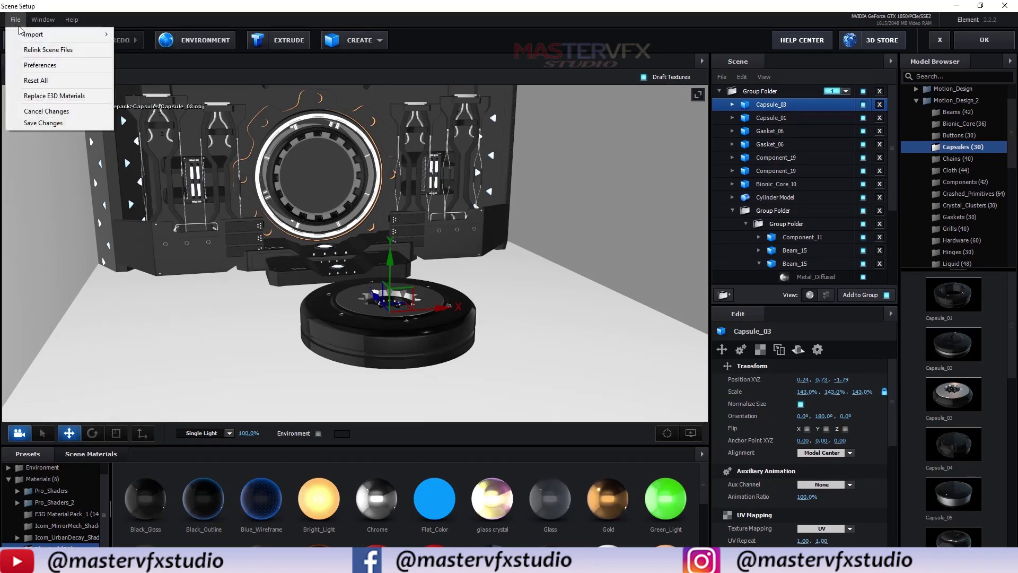
mouse_move(32, 34)
click(139, 34)
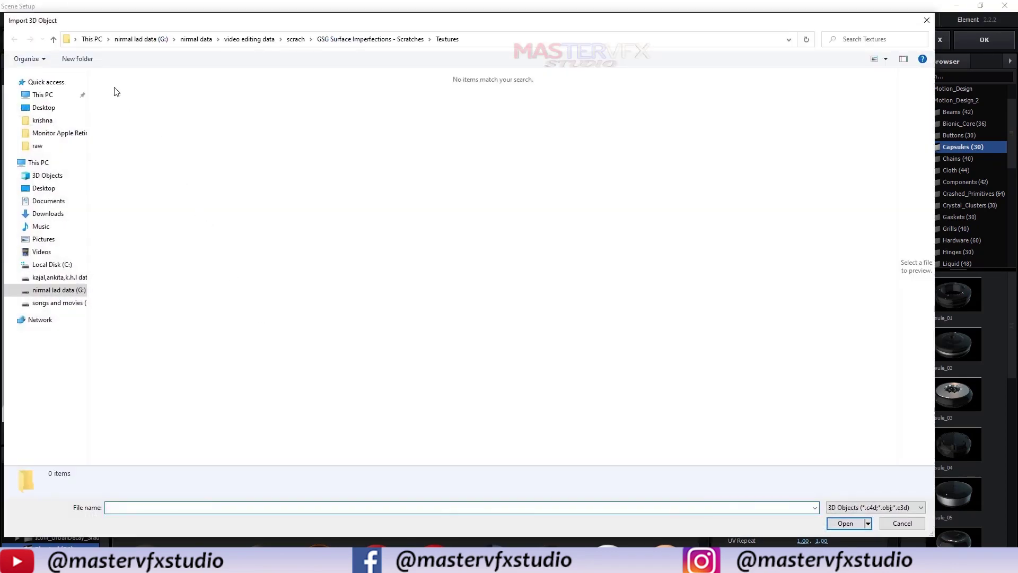
click(47, 291)
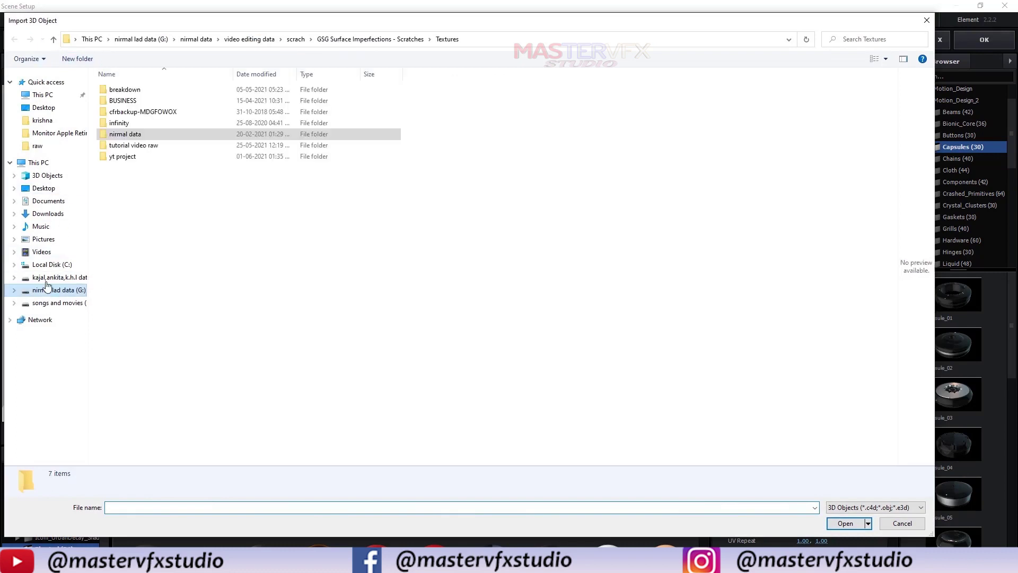
double_click(121, 135)
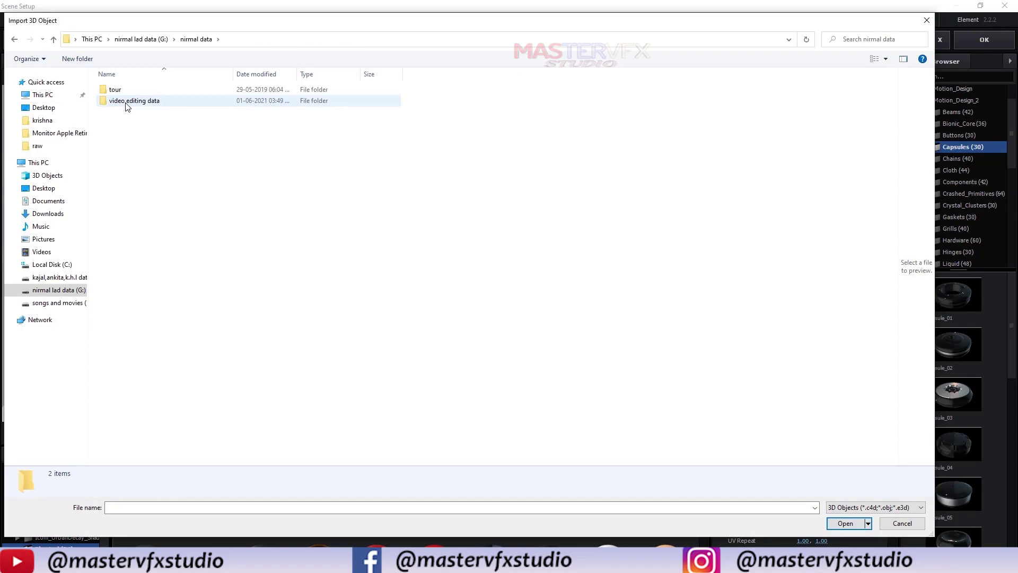
key(BackSpace)
double_click(125, 125)
key(BackSpace)
double_click(120, 156)
double_click(459, 117)
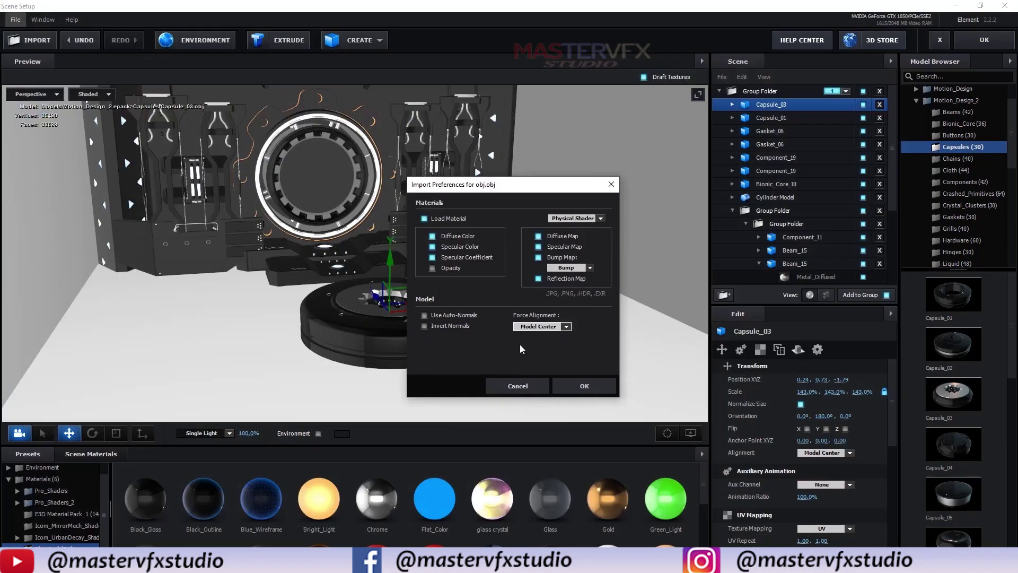
click(585, 386)
- Raise the imported obj figure to Y position 1.42 and normalize its size
drag(413, 342, 391, 341)
scroll(390, 341, down, 5)
scroll(391, 341, up, 5)
drag(366, 262, 366, 217)
click(801, 406)
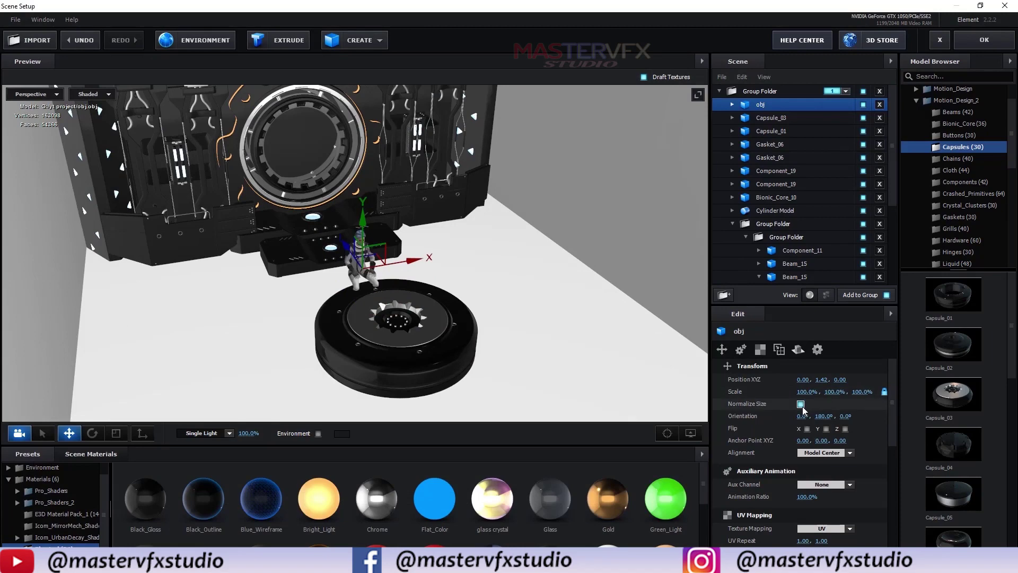
- Turn the obj figure around by setting its Y orientation to 360°
drag(802, 416, 1014, 419)
key(ctrl+z)
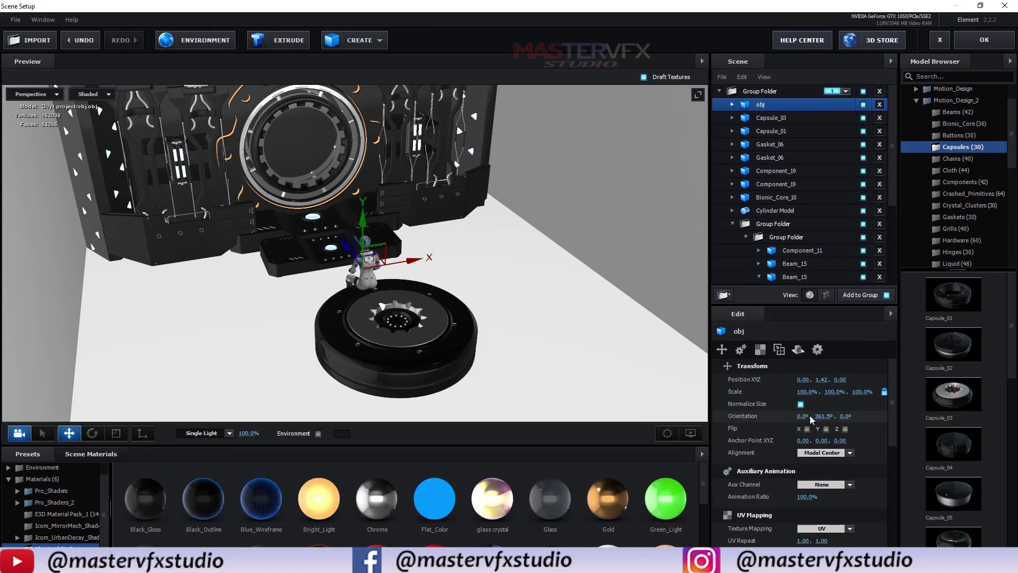
click(828, 415)
text(360)
key(Return)
- Move the obj figure onto the rear edge of the capsule platform so it sits facing the ring
scroll(450, 364, up, 4)
drag(450, 363, 578, 392)
drag(352, 259, 357, 260)
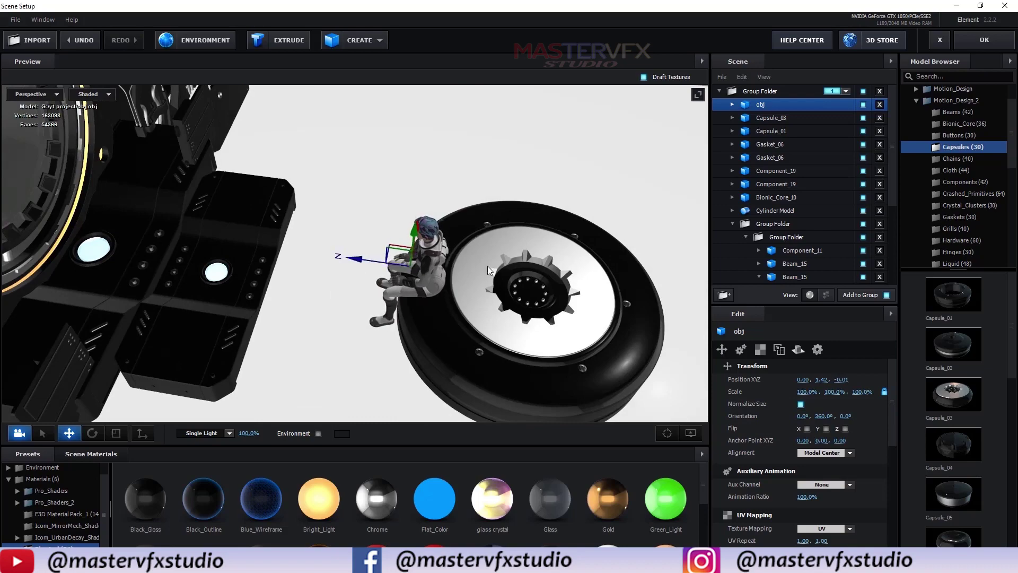
drag(488, 263, 372, 217)
drag(406, 257, 423, 259)
drag(440, 281, 464, 315)
drag(379, 212, 380, 222)
drag(403, 265, 467, 273)
drag(366, 263, 382, 288)
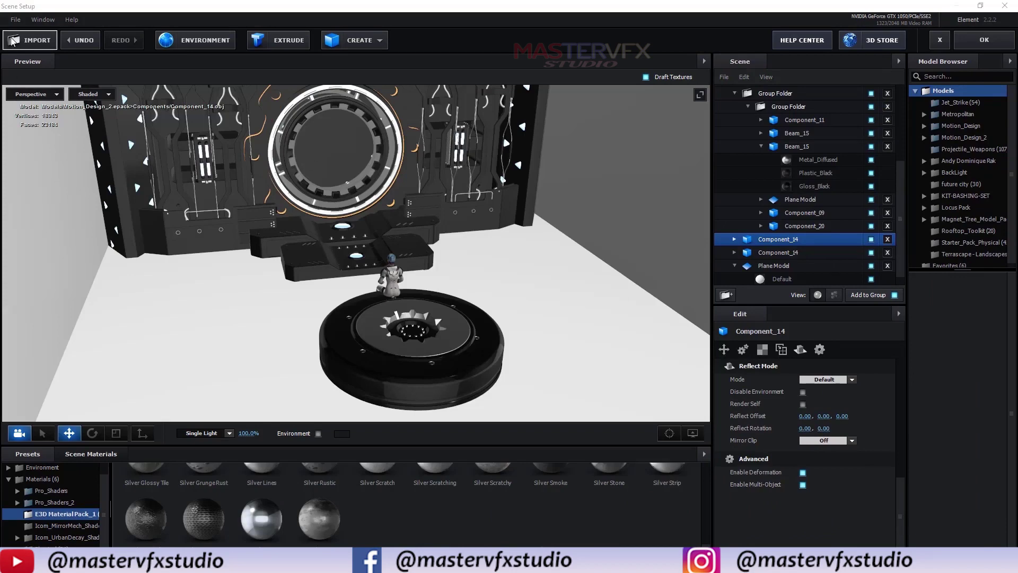
- Apply the Silver Crossing material from E3D Material Pack_1 to the floor plane
drag(212, 332, 215, 333)
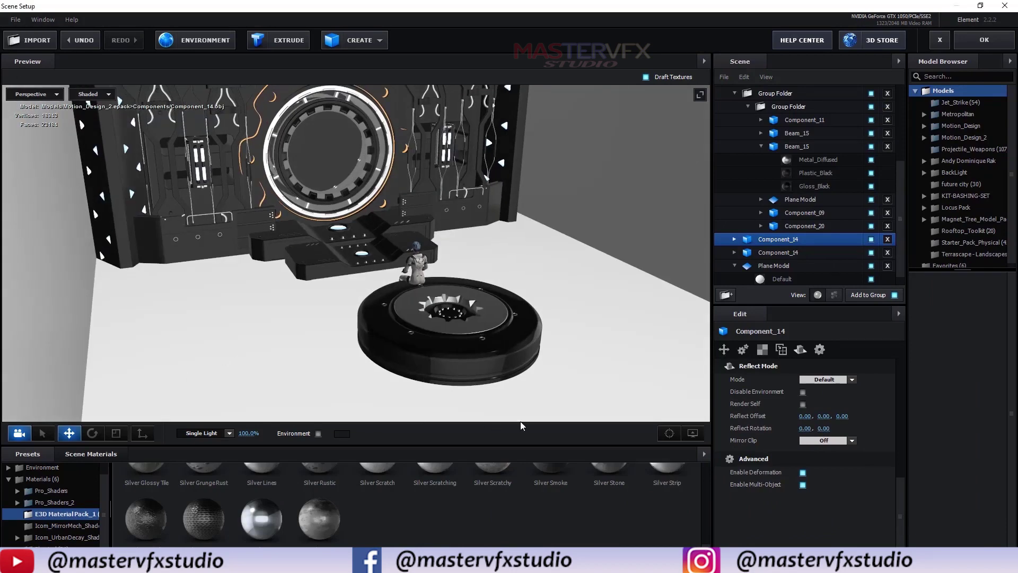
drag(154, 344, 254, 275)
scroll(475, 353, up, 5)
drag(477, 351, 596, 366)
click(777, 280)
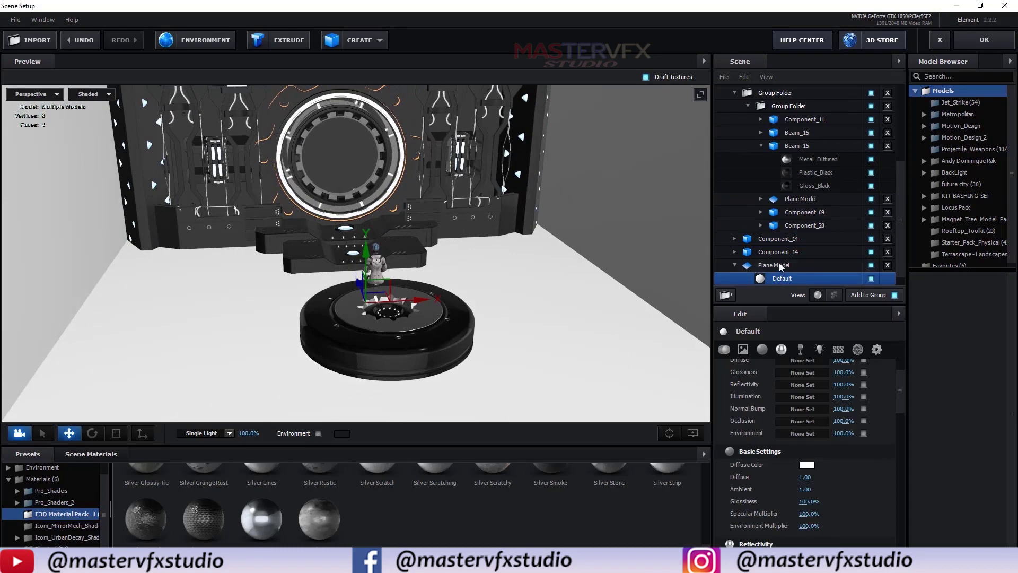
click(778, 263)
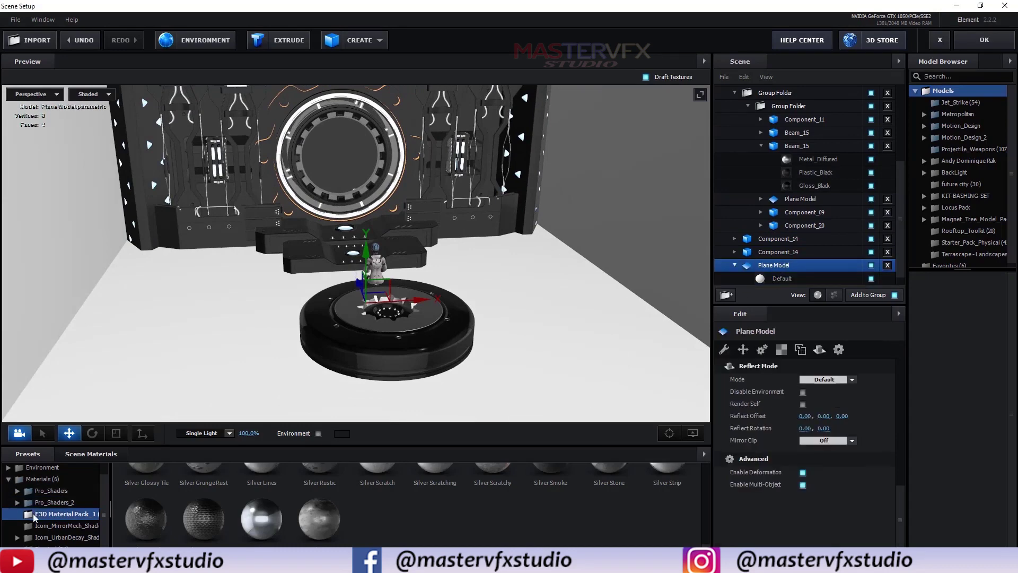
scroll(376, 518, up, 3)
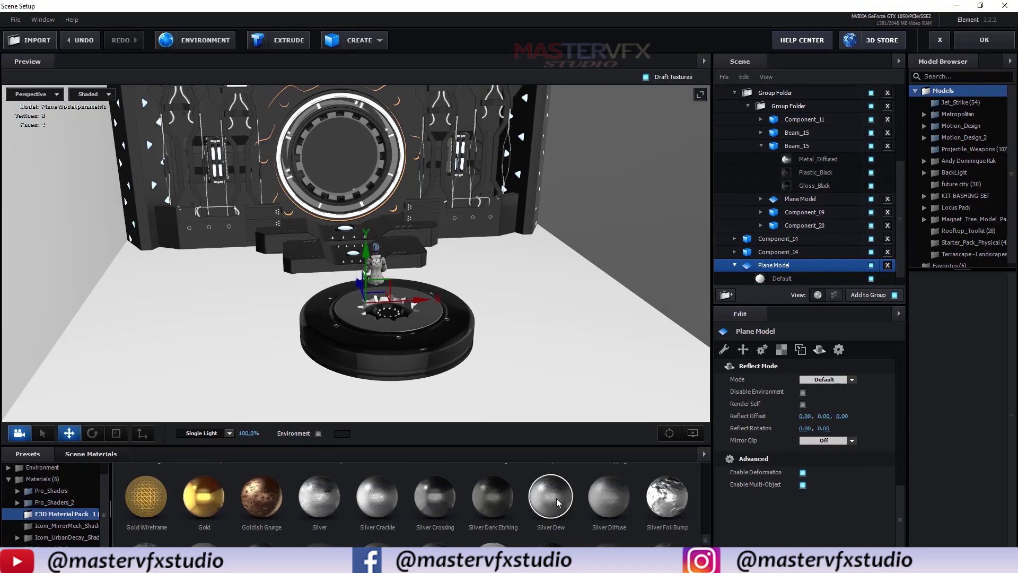
scroll(548, 538, down, 1)
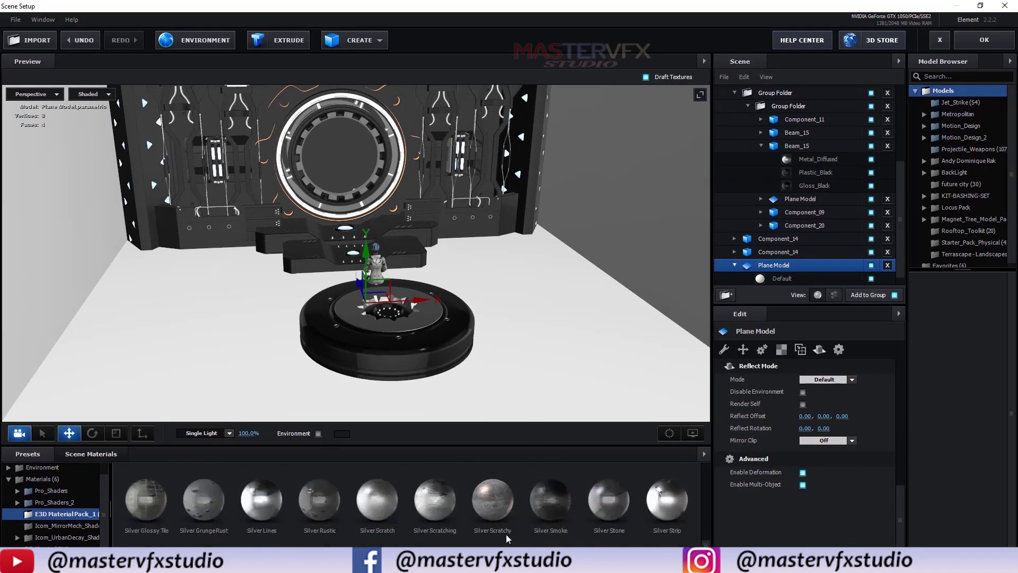
drag(444, 477, 513, 343)
scroll(500, 346, up, 5)
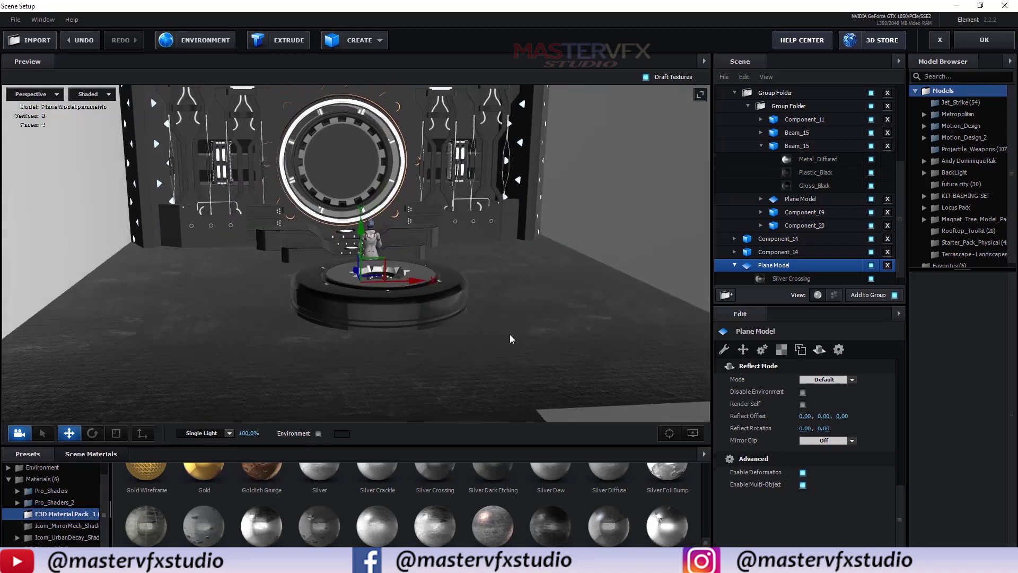
- Set the floor plane's Reflect Mode to Mirror Surface
click(794, 277)
click(772, 254)
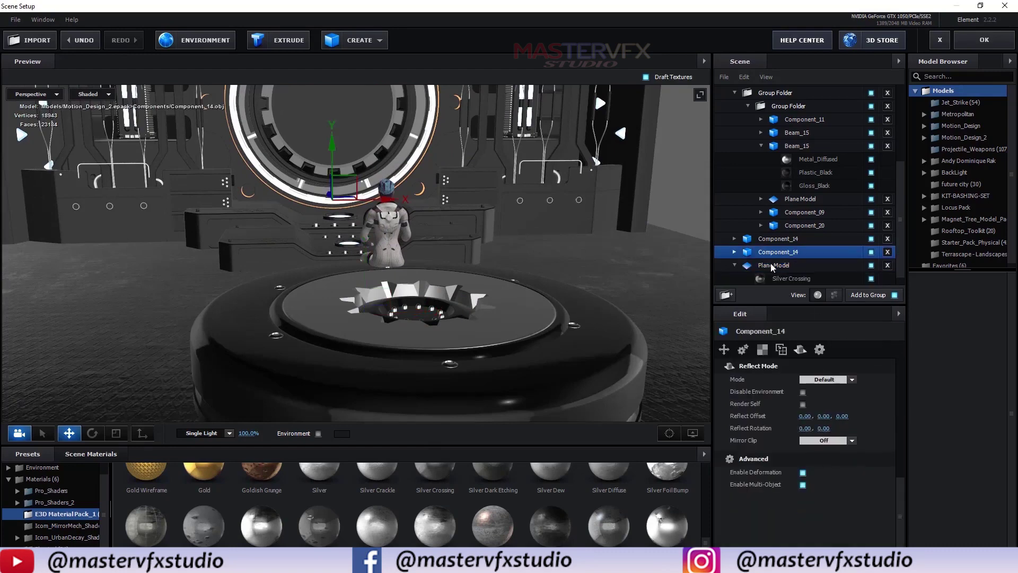
click(773, 267)
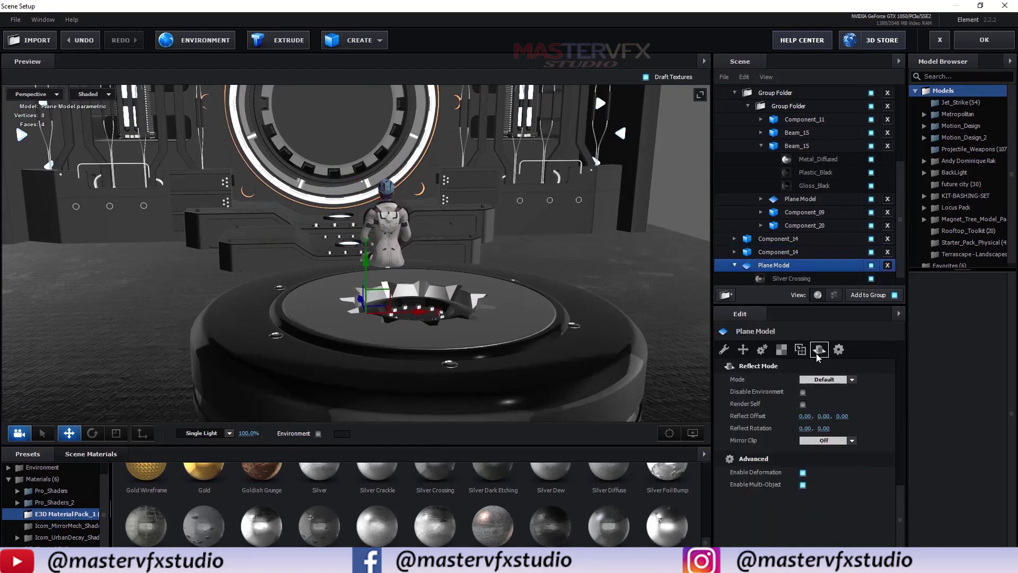
click(827, 379)
click(828, 406)
drag(562, 273, 440, 218)
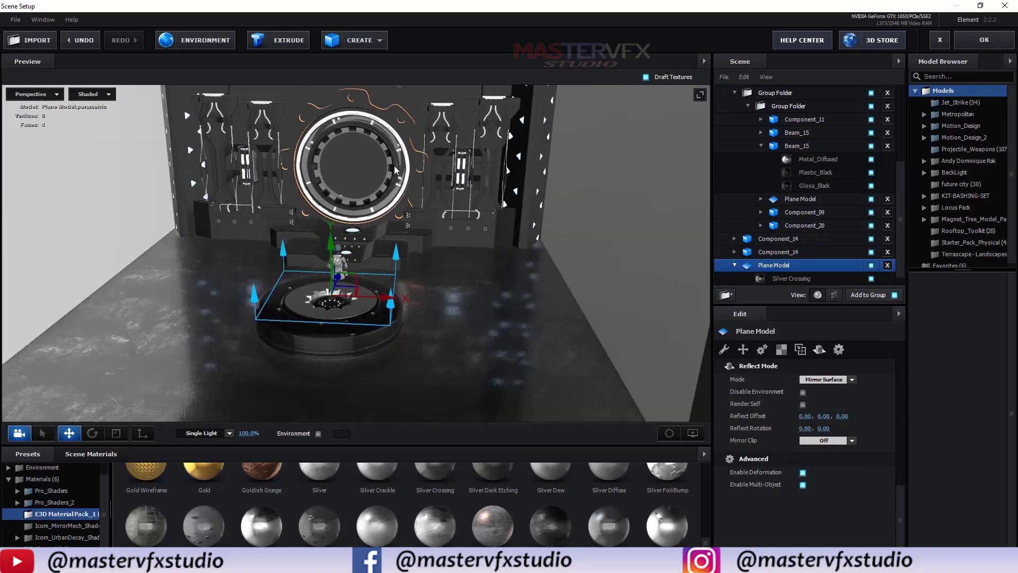
- Apply the mech_1a material from the Greeble presets to the Gloss_Black surface of the upper back-wall panel
scroll(323, 187, up, 4)
drag(357, 161, 367, 297)
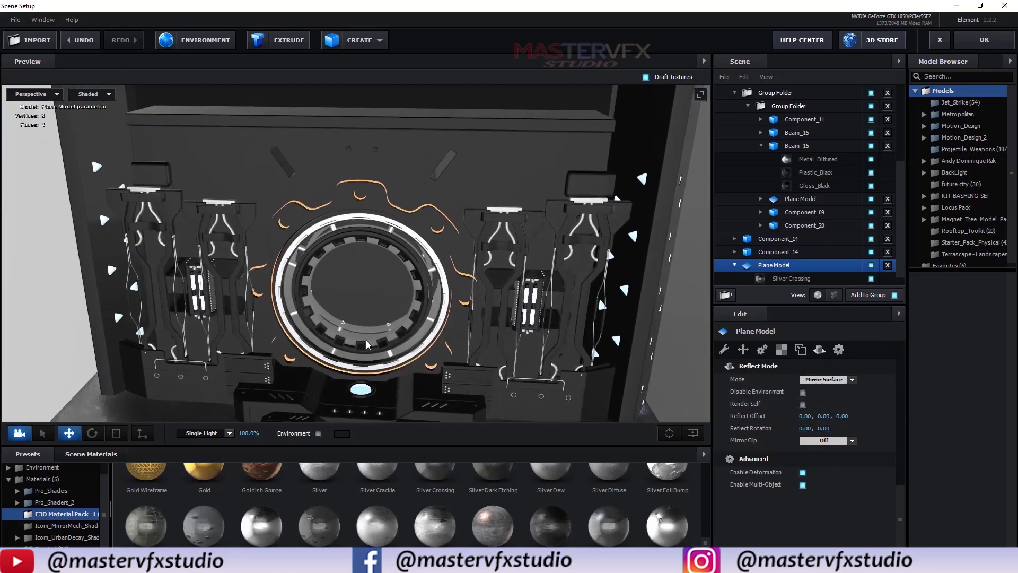
scroll(468, 251, up, 4)
drag(468, 247, 429, 210)
drag(364, 90, 369, 126)
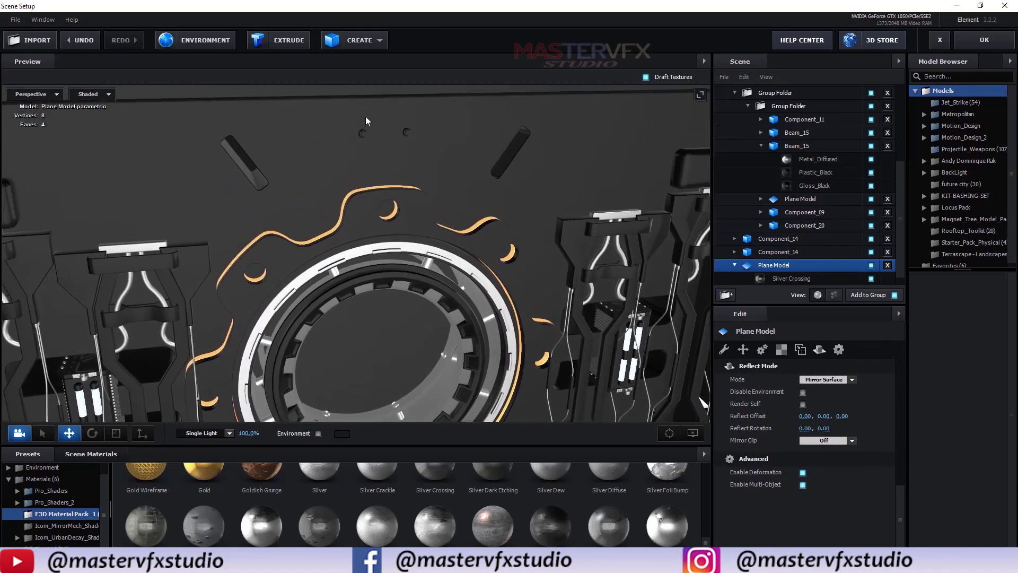
click(279, 130)
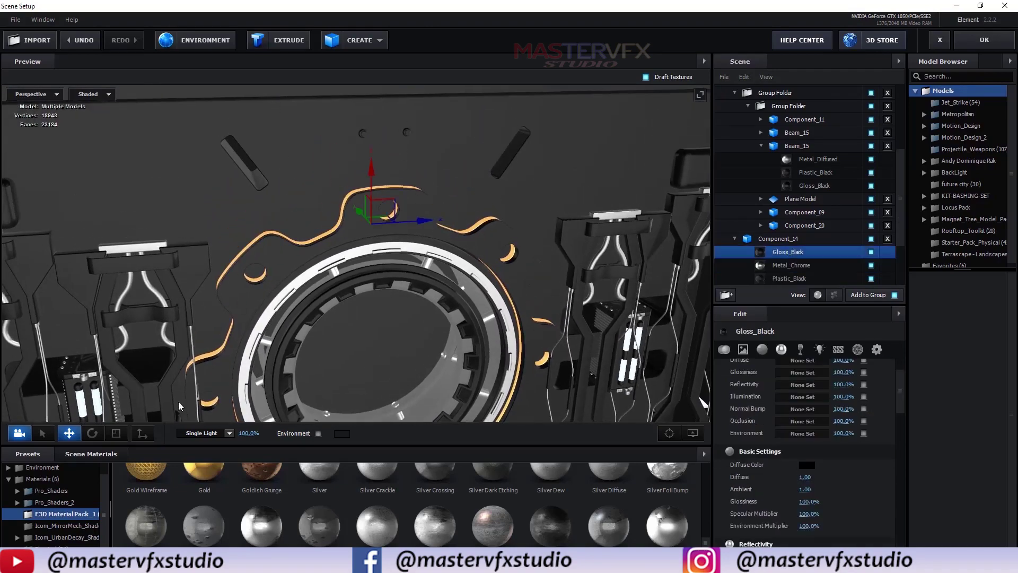
click(52, 537)
scroll(58, 533, down, 5)
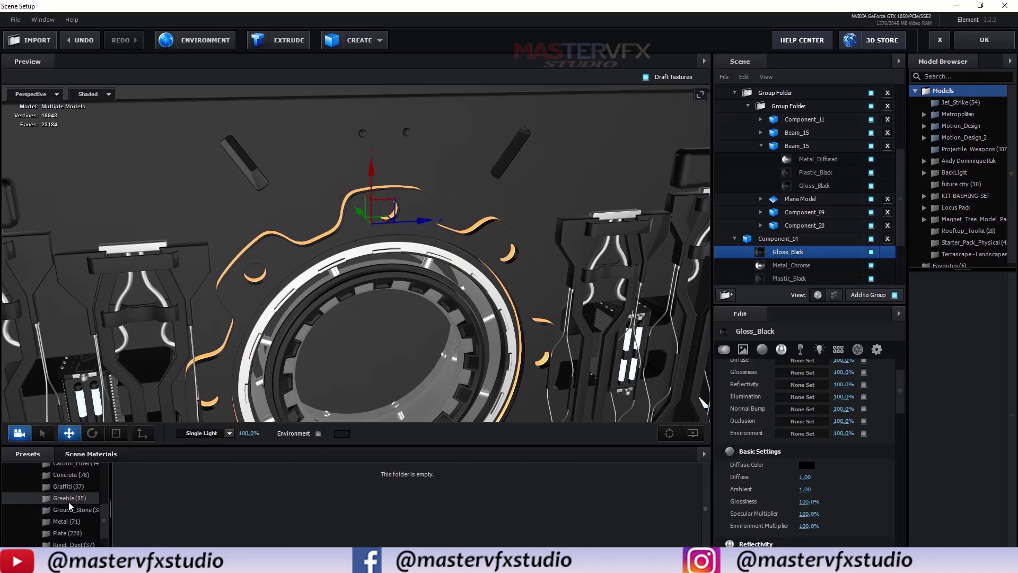
click(69, 498)
scroll(323, 521, down, 1)
scroll(323, 522, up, 2)
drag(205, 501, 318, 123)
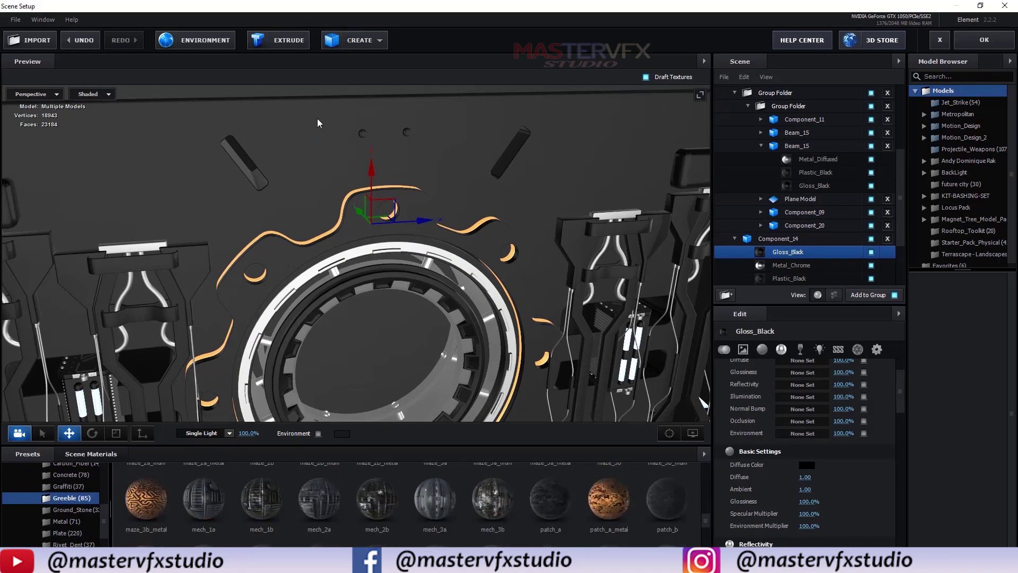
- Apply the same mech_1a material to the lower back-wall panel behind the mechanical columns
scroll(325, 134, down, 5)
scroll(313, 245, up, 6)
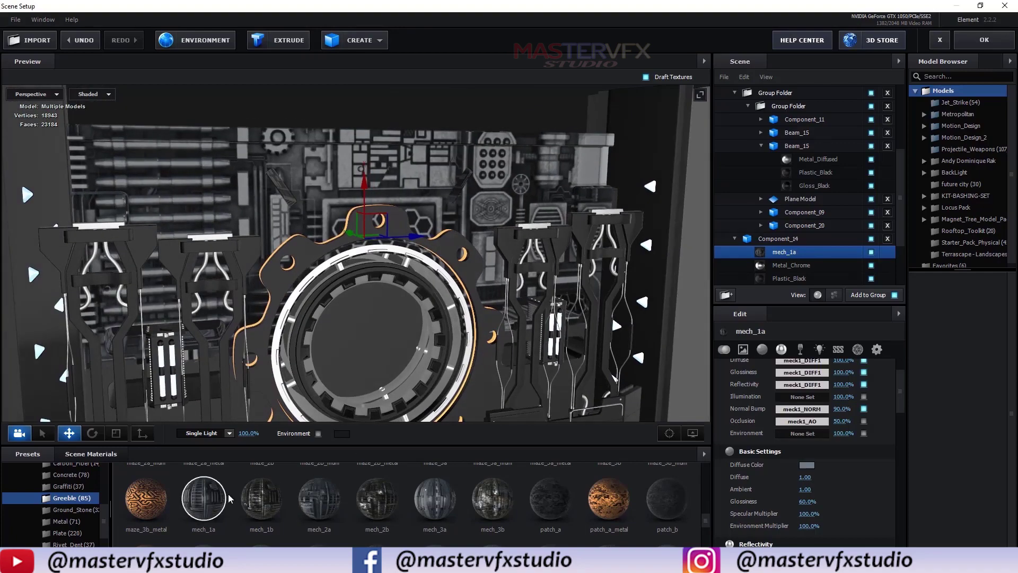
drag(204, 501, 572, 398)
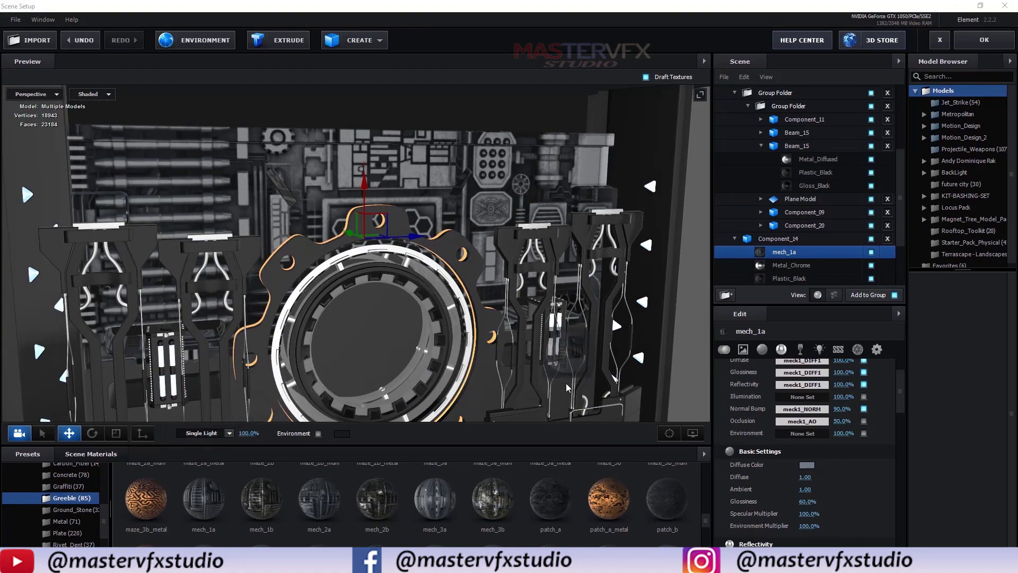
scroll(536, 383, down, 5)
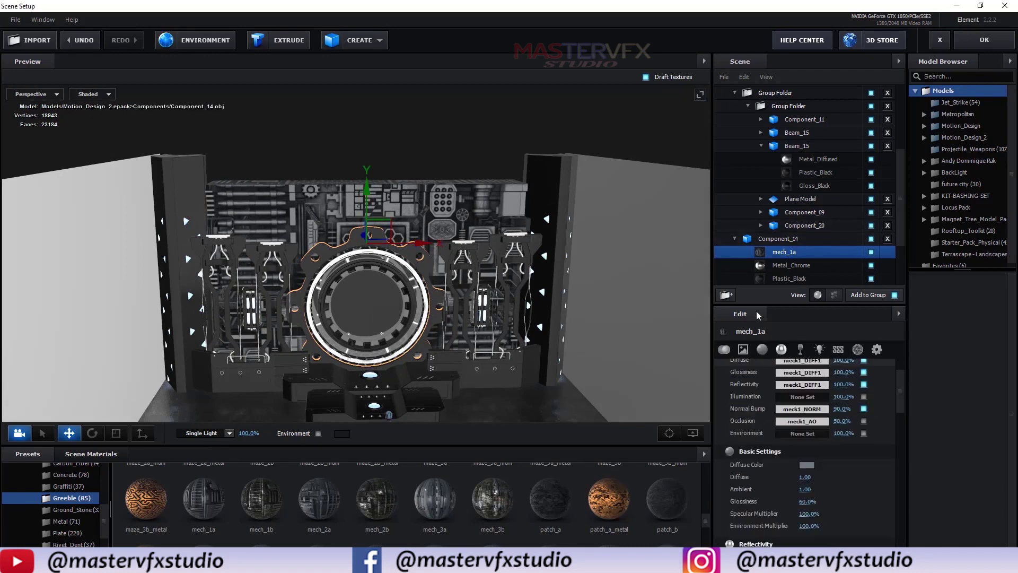
- Set the UV Repeat of the upper back-wall Component_14 to 5.00, 5.00
click(775, 240)
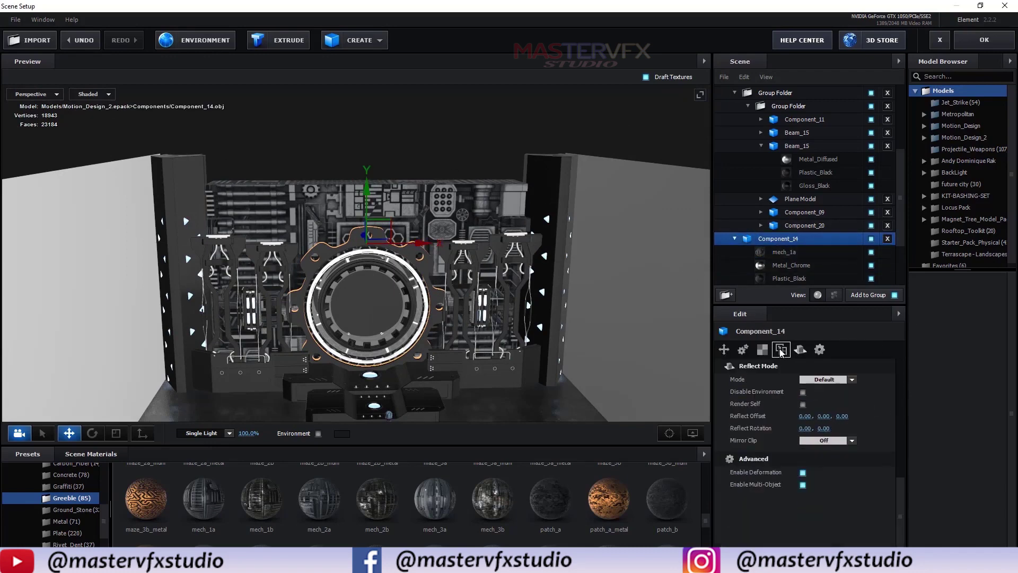
click(806, 392)
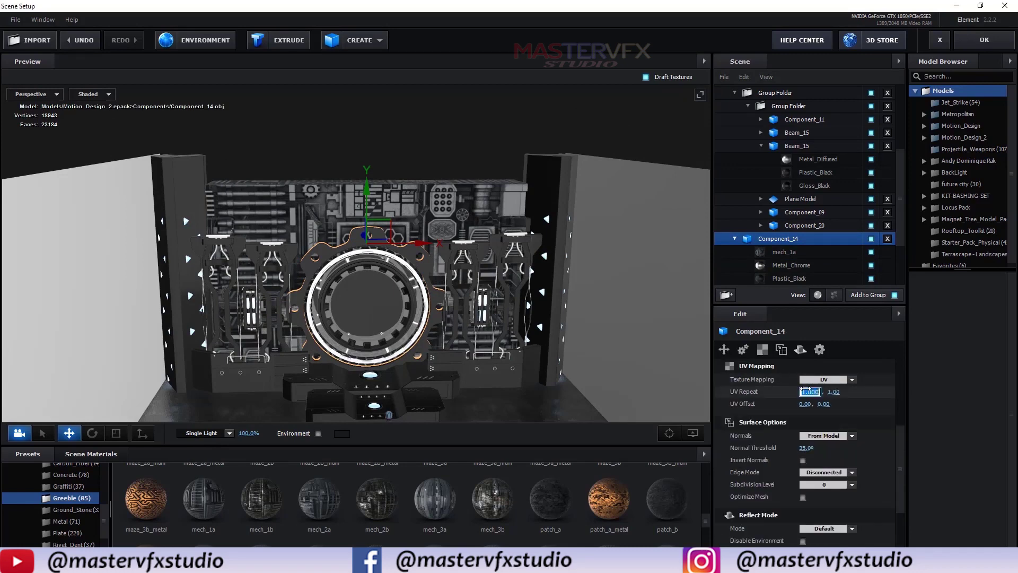
text(5)
key(Return)
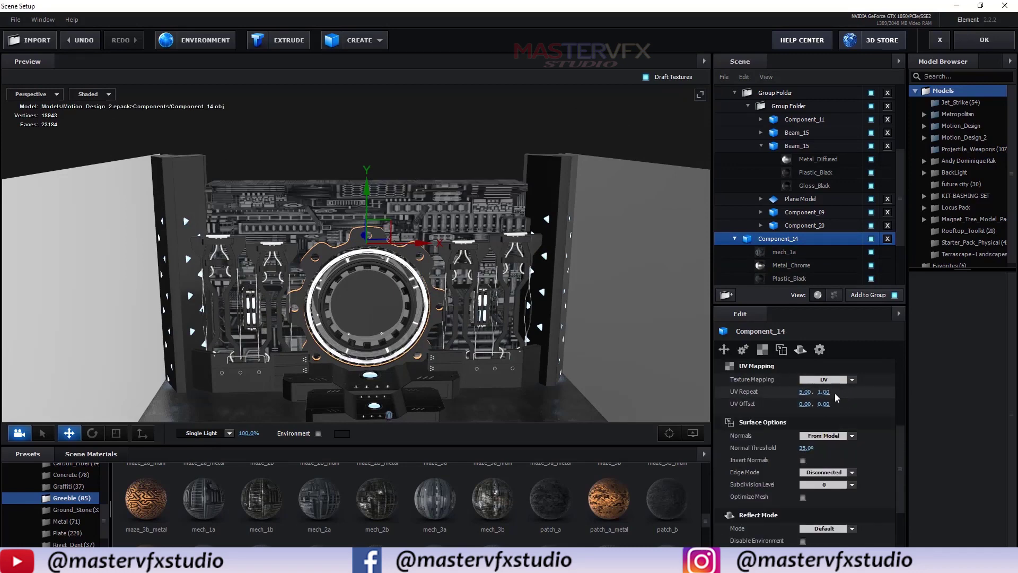
text(5)
key(Return)
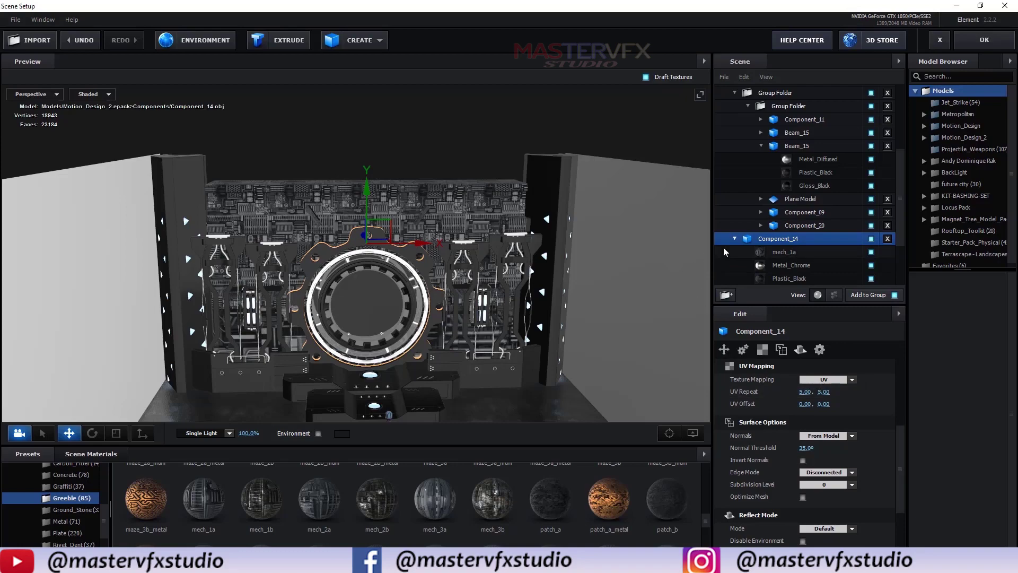
- Set the UV Repeat of the lower back-wall Component_14 to 5.00, 5.00 as well
drag(297, 287, 304, 356)
scroll(277, 337, up, 5)
click(562, 397)
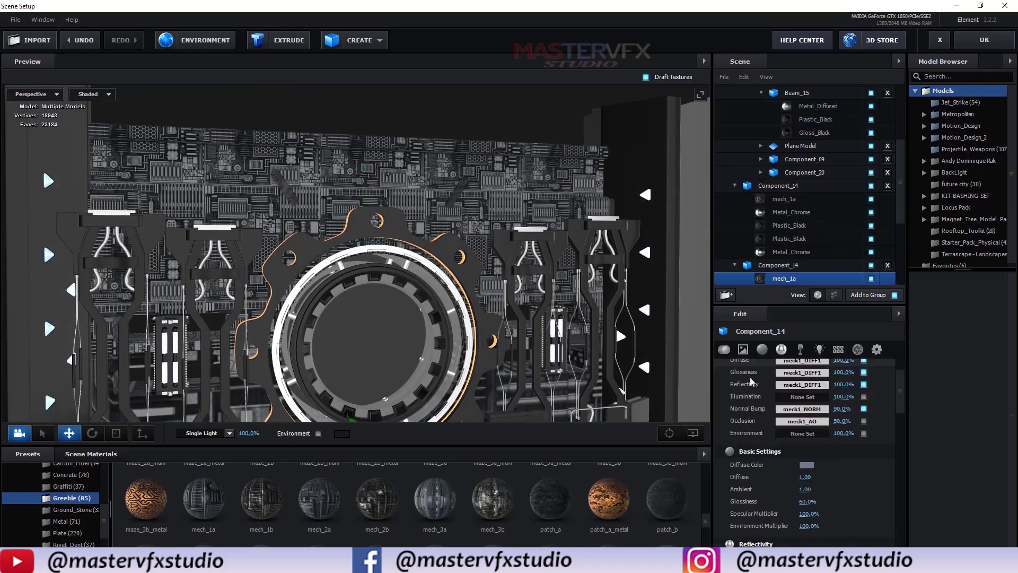
click(783, 266)
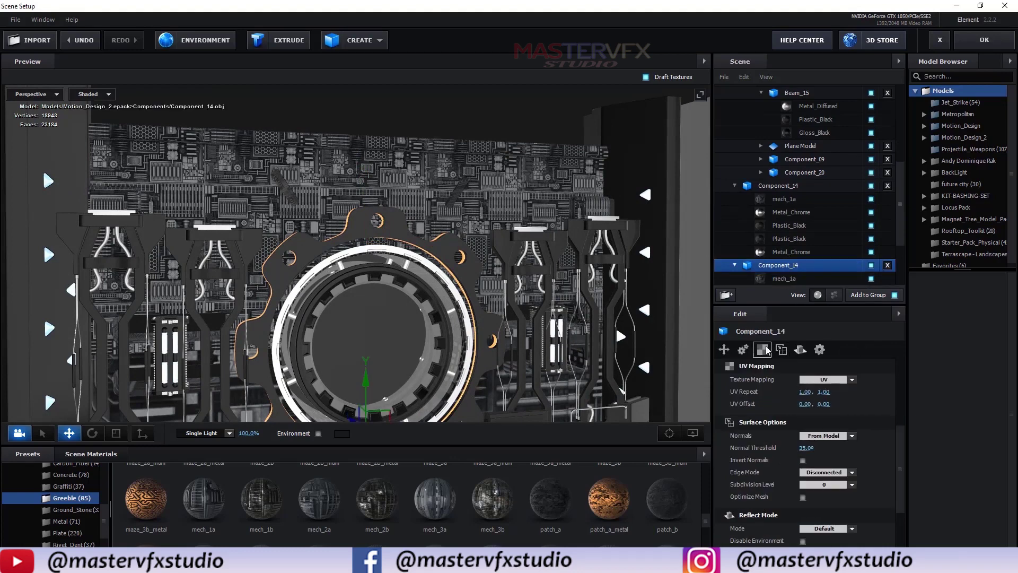
double_click(804, 392)
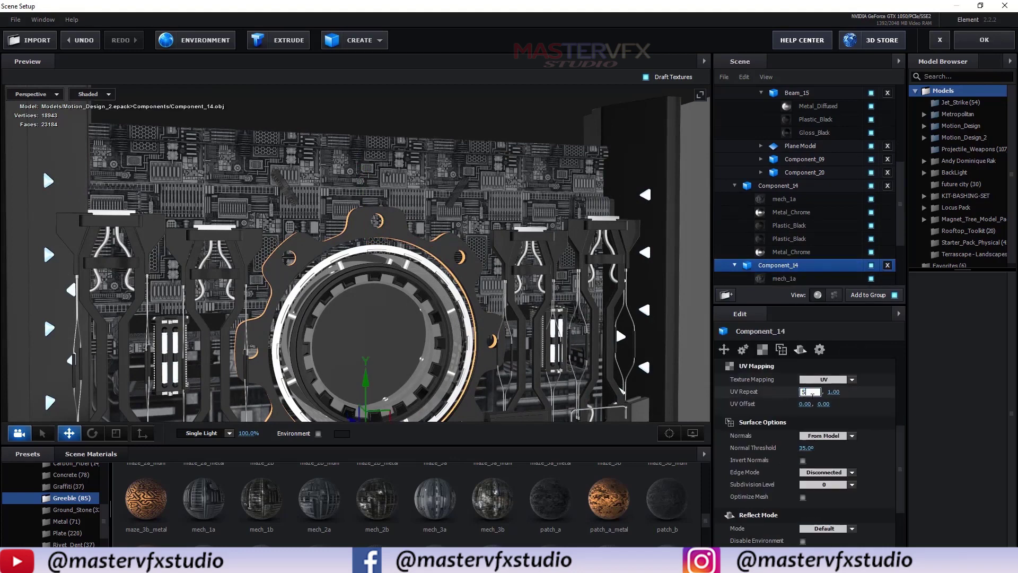
click(854, 405)
click(824, 392)
text(5)
click(885, 383)
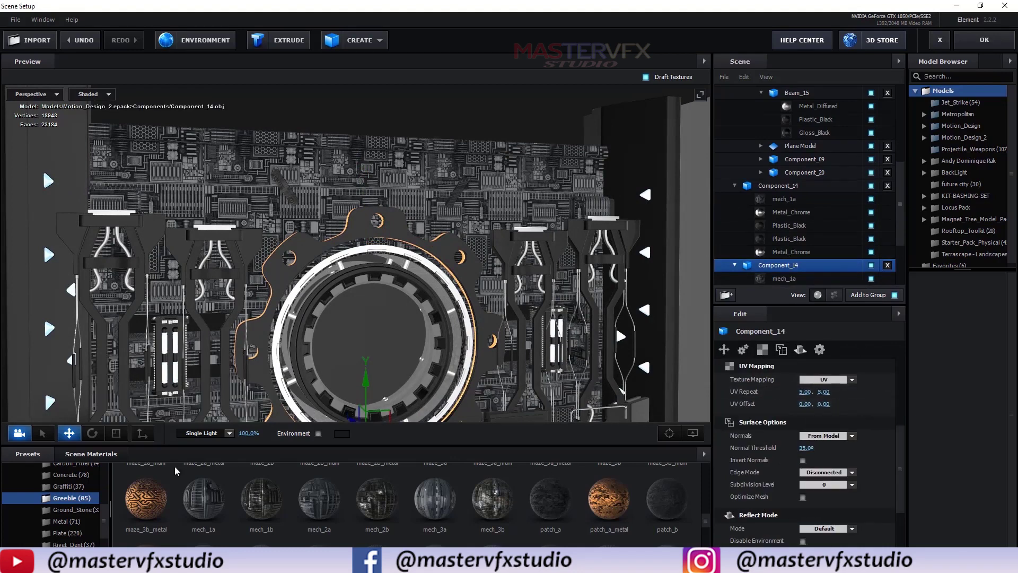
- Apply the mech_1a material to the plain side walls of the room
scroll(22, 278, down, 4)
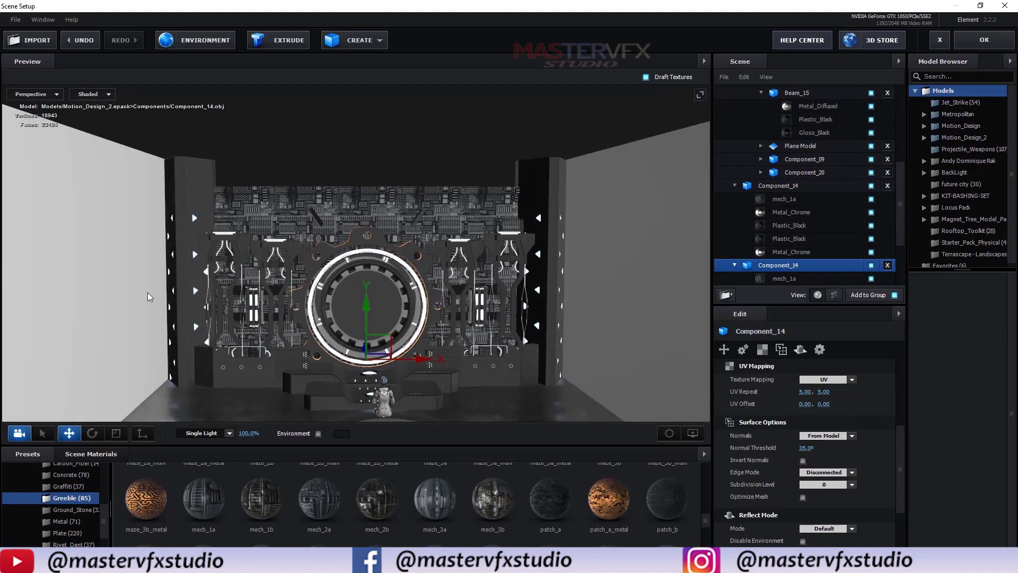
drag(203, 499, 32, 242)
scroll(615, 325, up, 4)
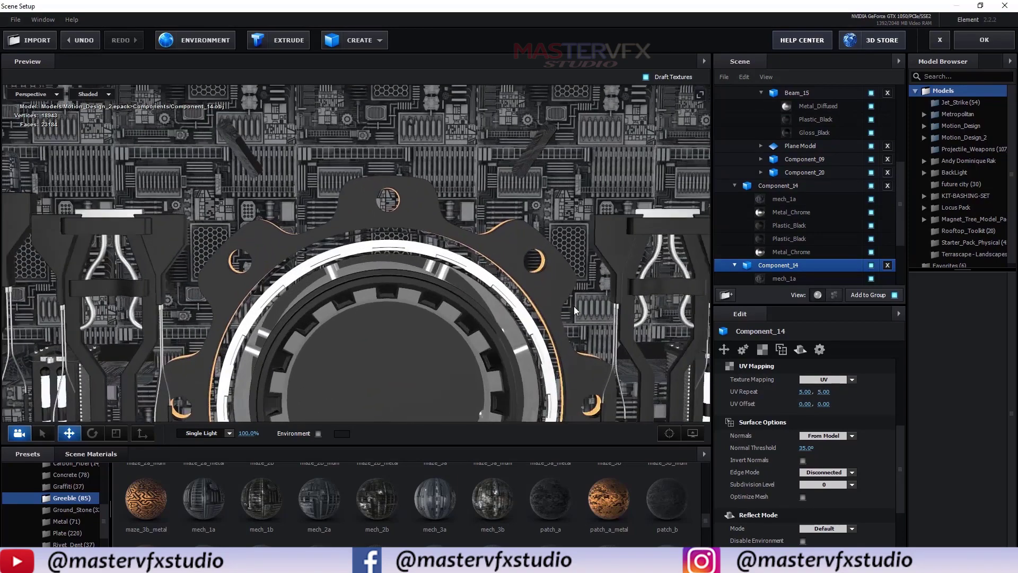
drag(570, 306, 432, 261)
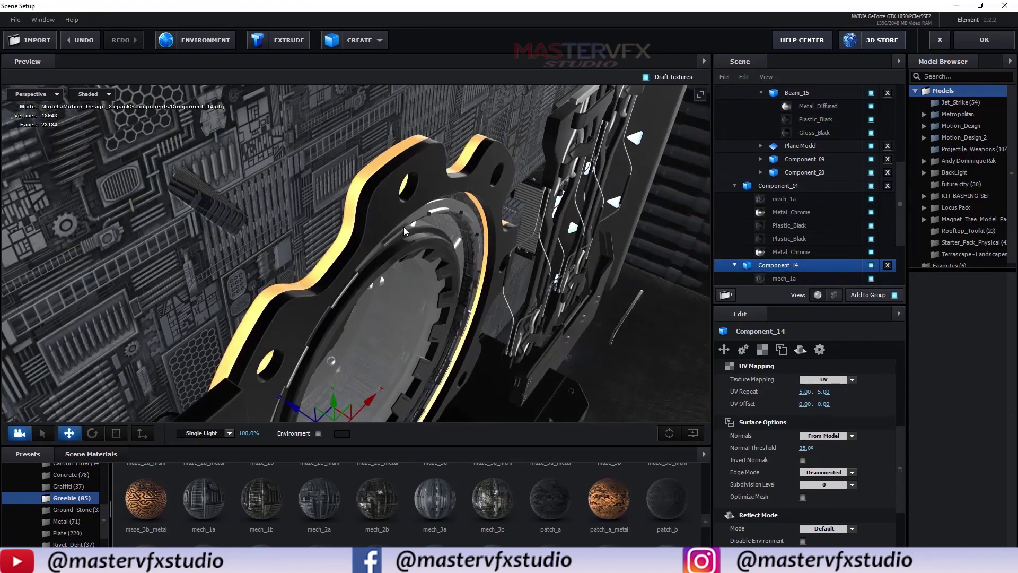
- Change the illumination color of the Bright_Light gasket behind the ring to light blue 5DD3FF
click(372, 178)
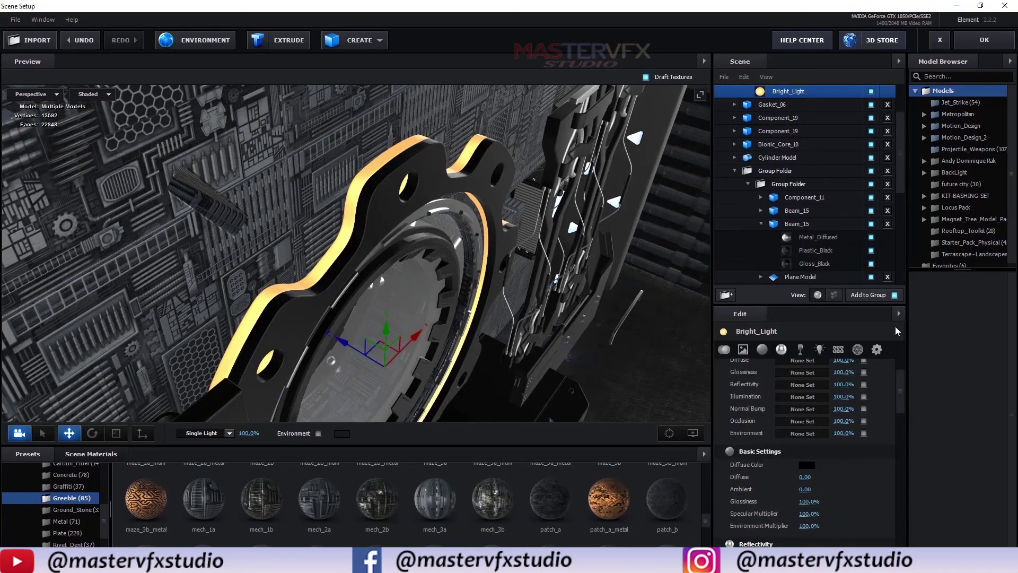
scroll(816, 424, down, 5)
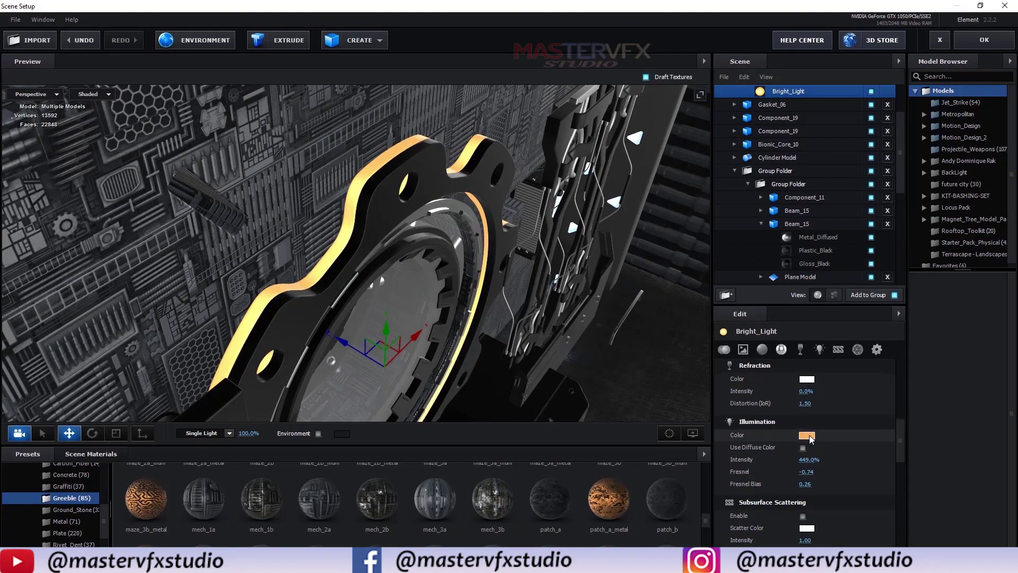
click(807, 435)
drag(865, 444, 863, 450)
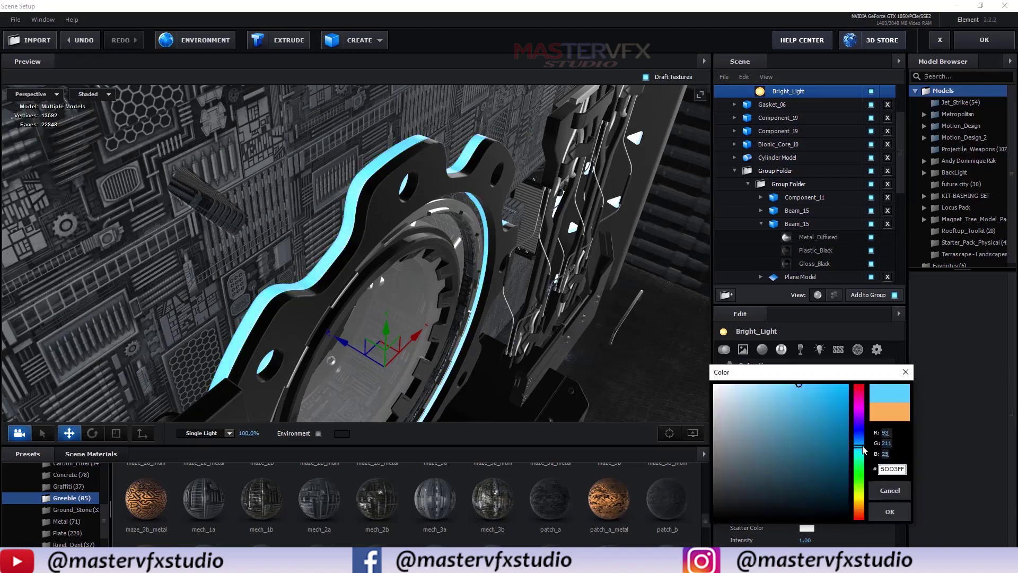
click(890, 510)
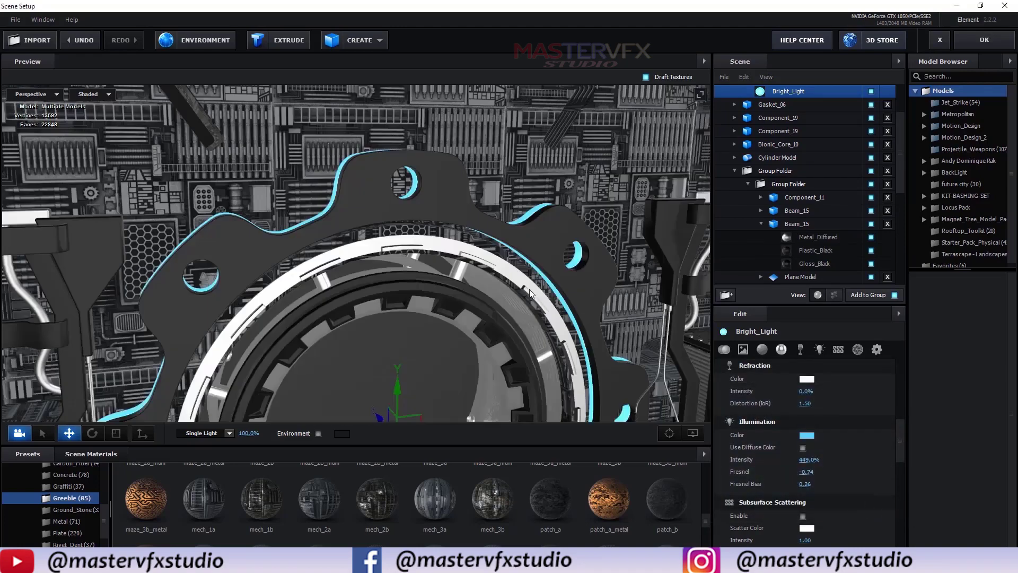
drag(529, 289, 523, 291)
- Scale the glowing Gasket_06 up uniformly to 277.5% so its blue outline extends past the dark gasket
scroll(777, 117, up, 3)
click(779, 156)
scroll(819, 486, down, 2)
scroll(819, 475, up, 3)
scroll(816, 467, up, 4)
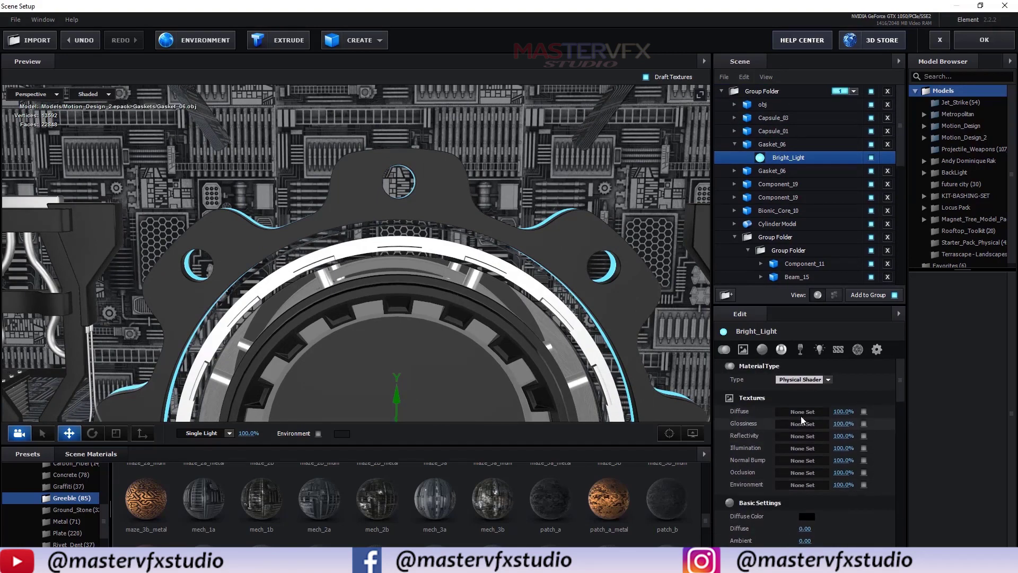
click(772, 144)
scroll(801, 435, up, 5)
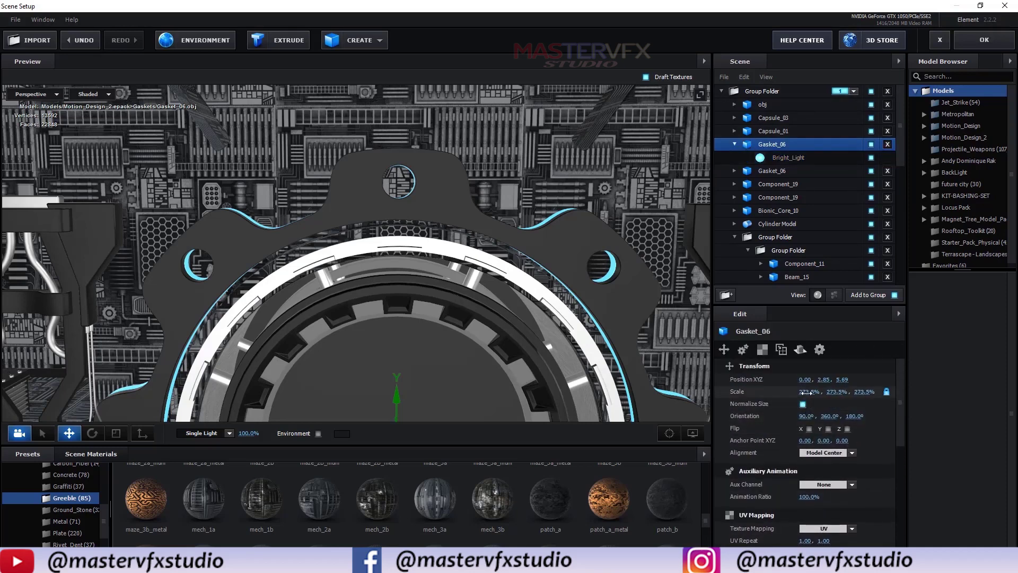
drag(806, 393, 815, 393)
scroll(532, 269, down, 6)
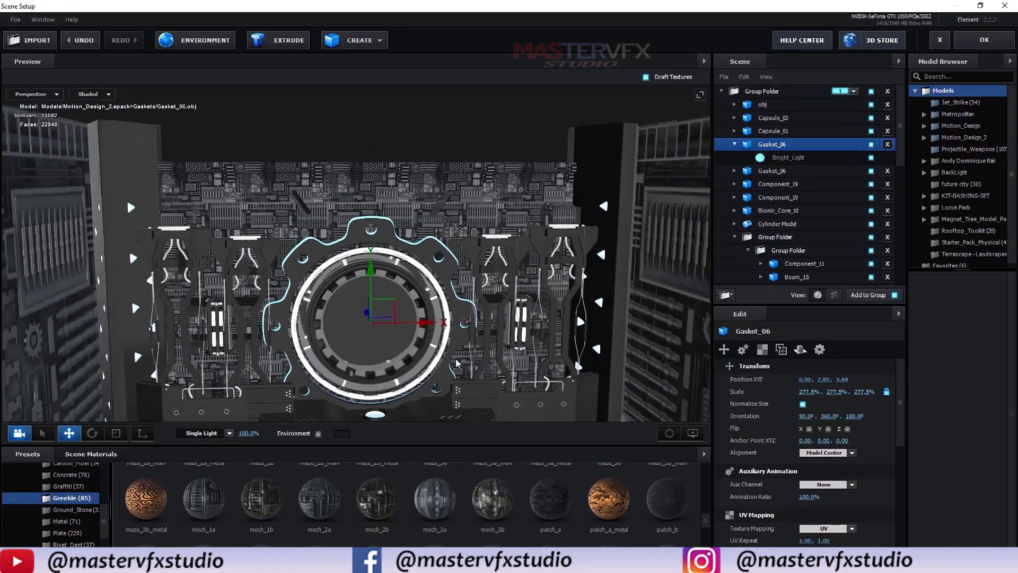
- Set the reflect mode of the Capsule_01 platform under the seated figure to Mirror Surface
drag(456, 359, 488, 357)
scroll(469, 356, down, 5)
scroll(377, 393, up, 4)
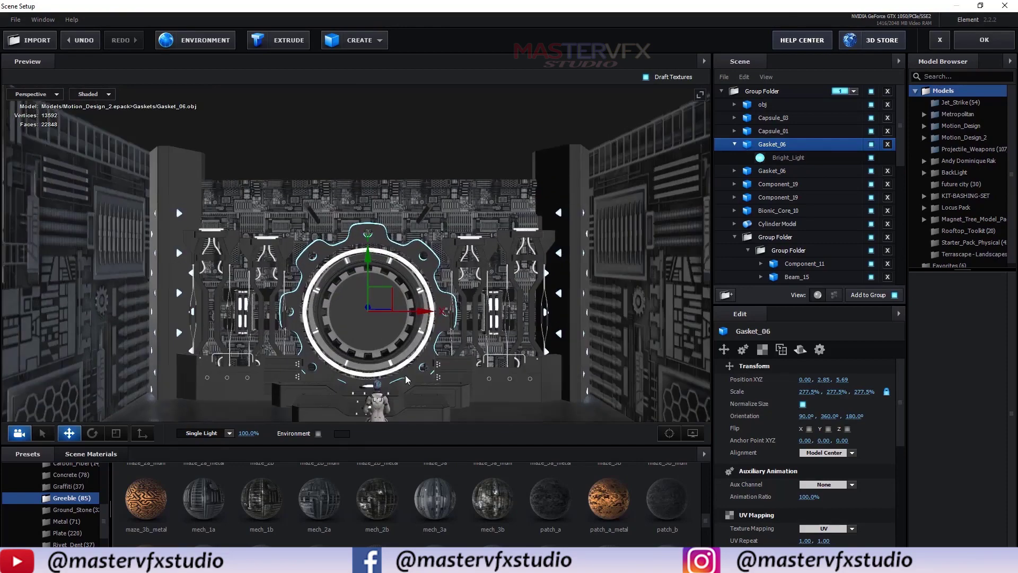
scroll(443, 304, up, 3)
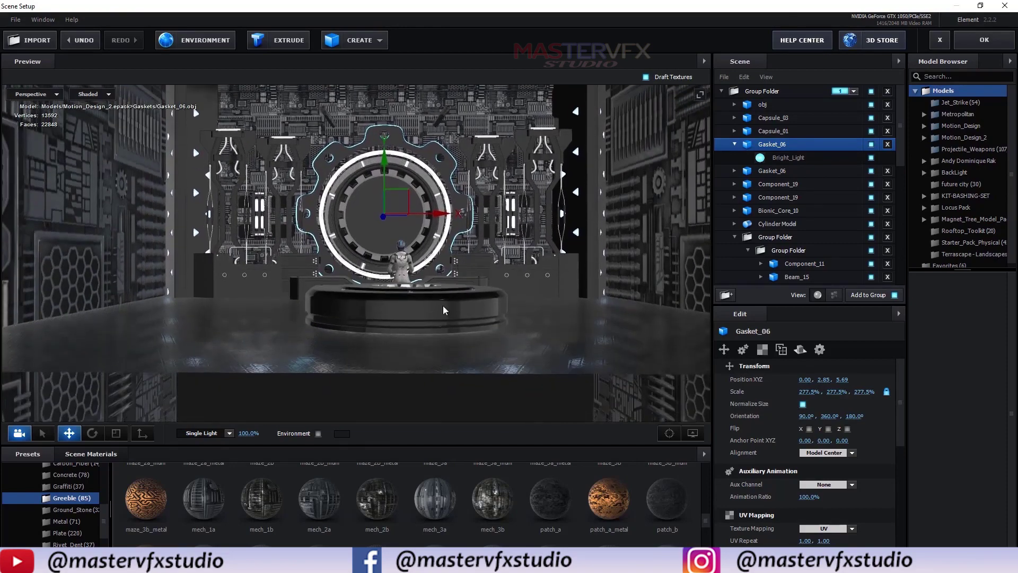
scroll(443, 308, up, 4)
drag(444, 308, 534, 378)
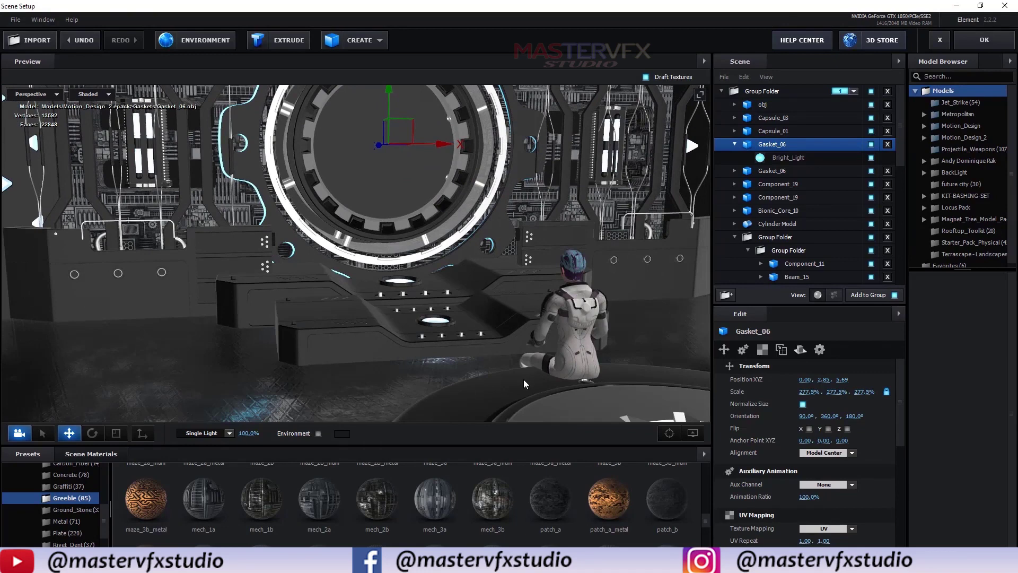
click(523, 380)
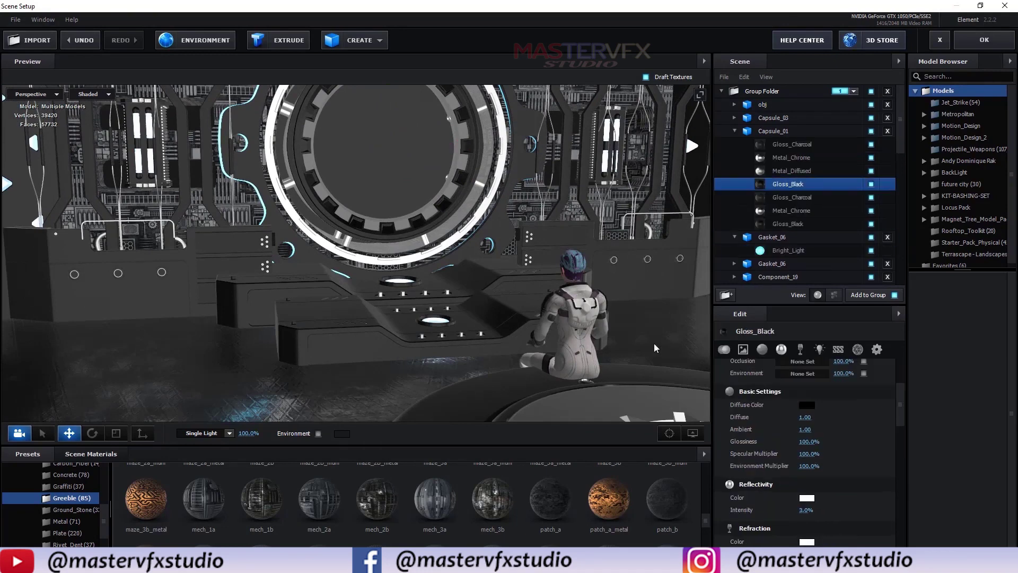
click(797, 132)
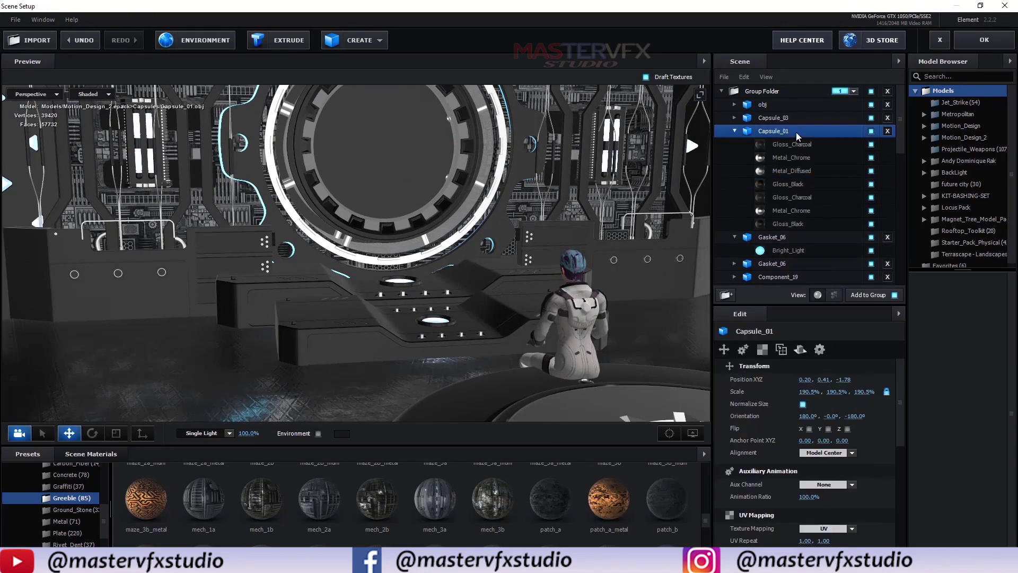
click(801, 348)
click(827, 379)
click(824, 411)
scroll(382, 285, down, 5)
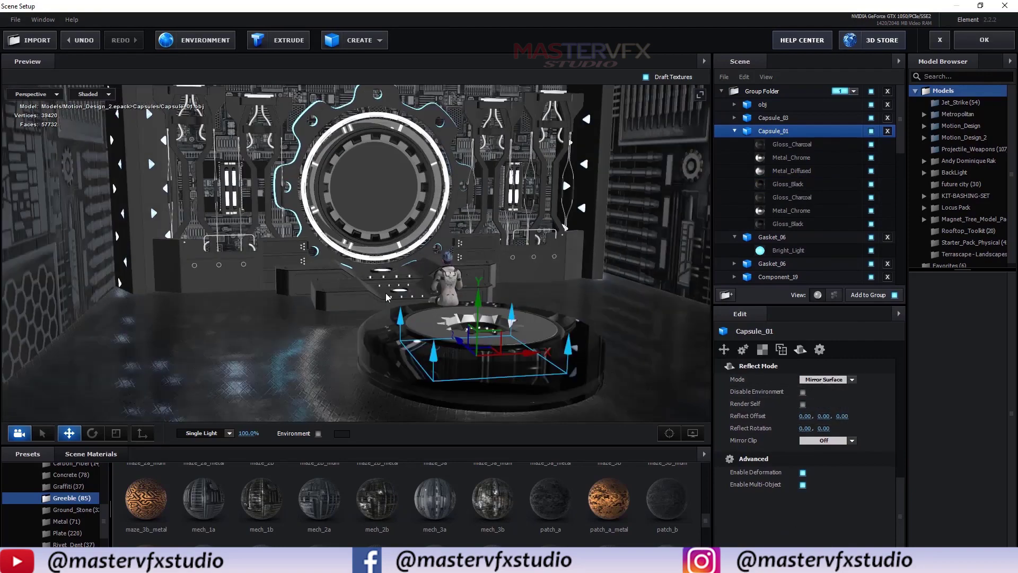
- Apply the mech_3a greeble material to the gear-toothed ring in the centre of the back wall
scroll(441, 244, up, 5)
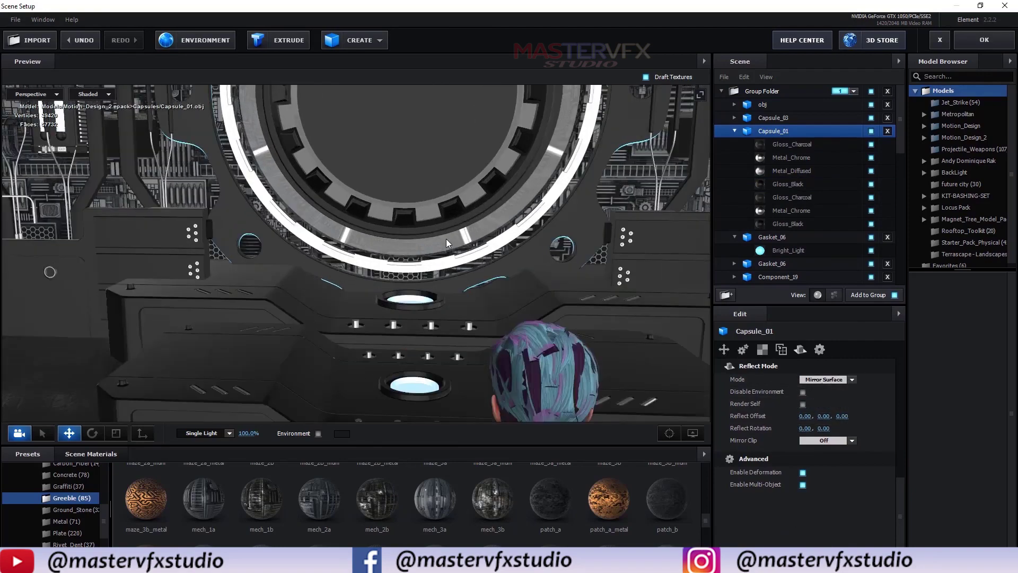
scroll(446, 239, down, 5)
scroll(447, 237, up, 6)
drag(383, 221, 362, 308)
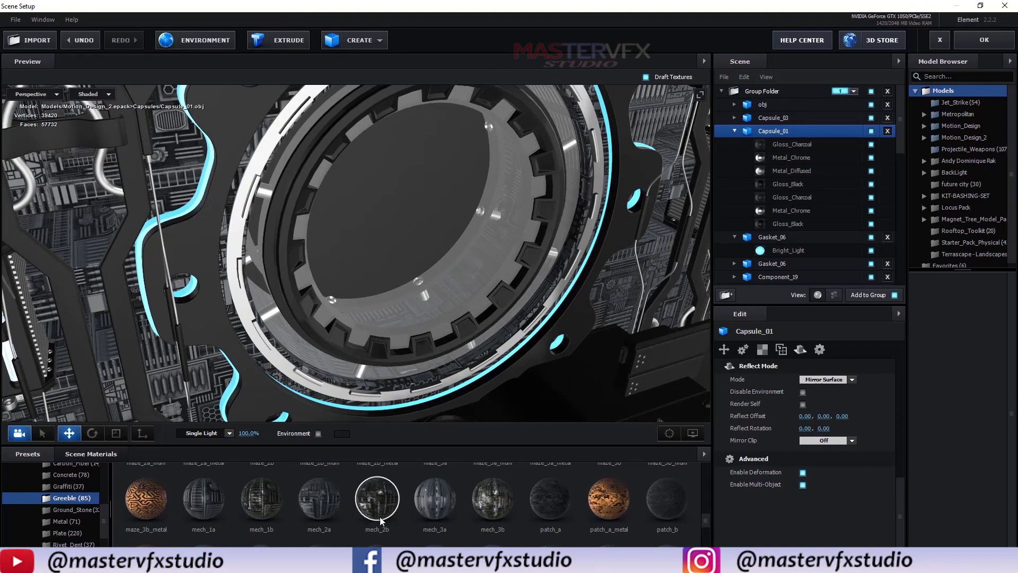
drag(432, 512, 467, 293)
scroll(450, 268, up, 10)
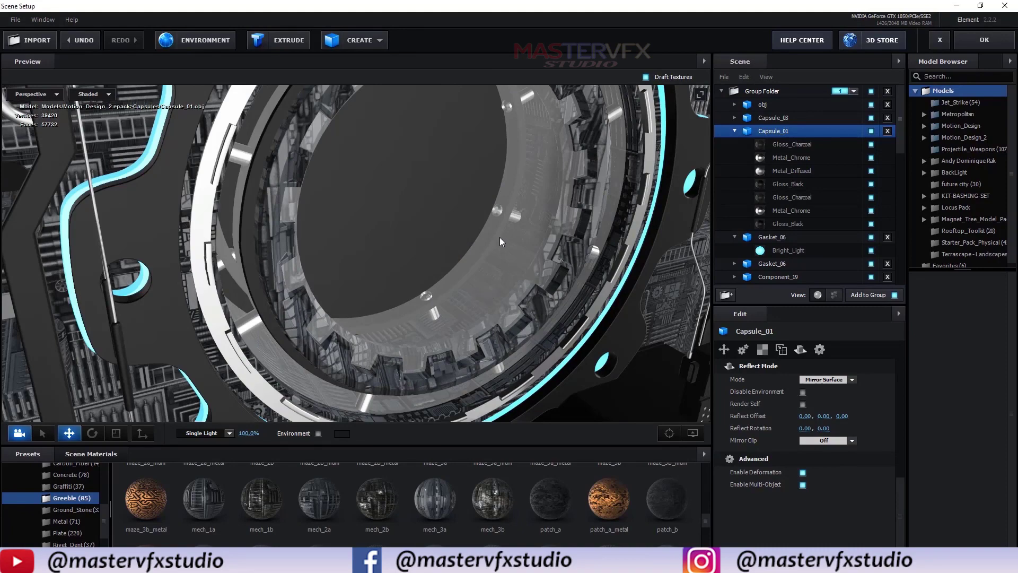
- Assign the GSG_SI_Scratches_04 image as the Glossiness texture of the Cylinder Model's Black_Gloss material inside the ring
drag(494, 217, 354, 247)
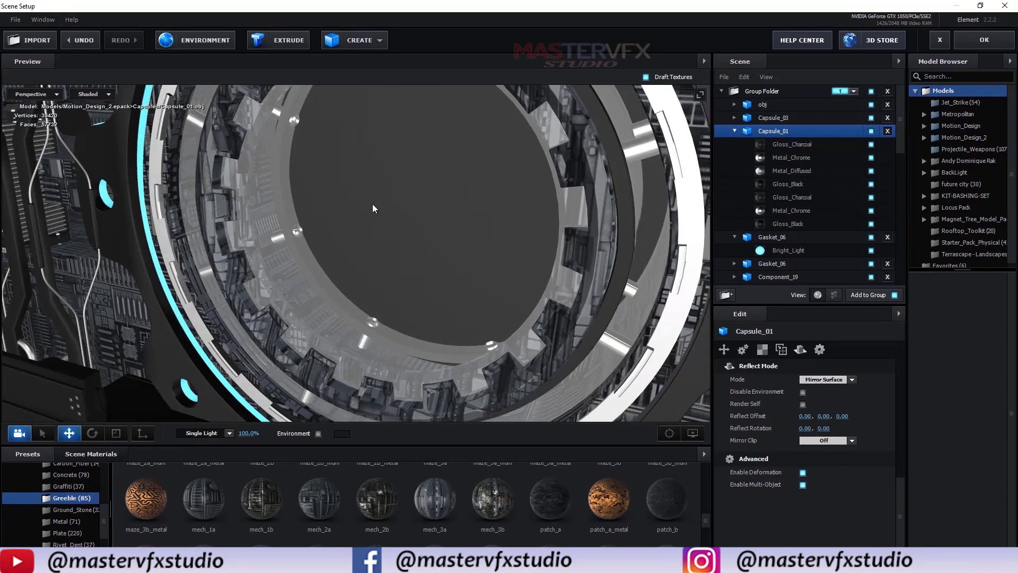
drag(407, 155, 450, 173)
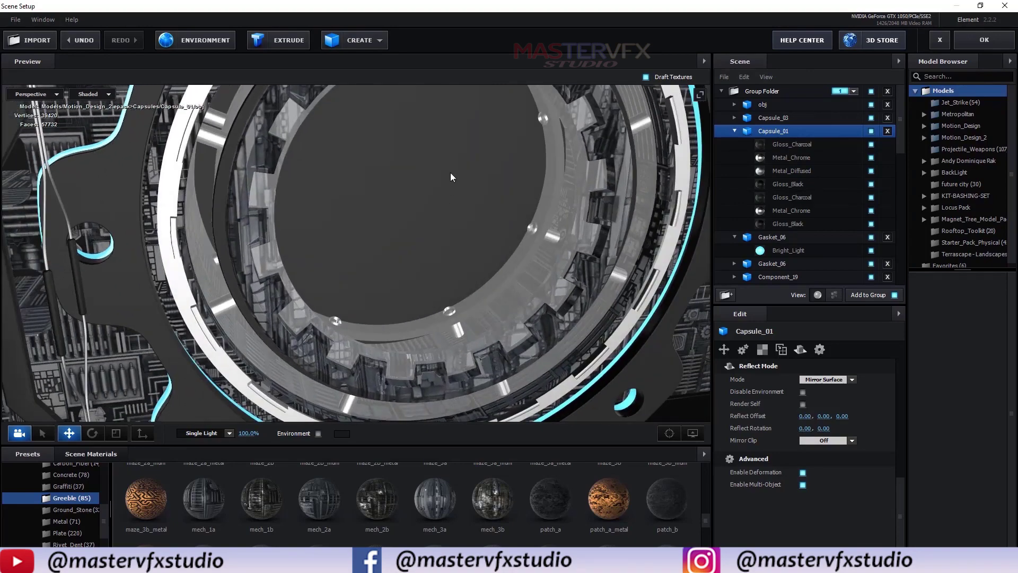
click(450, 175)
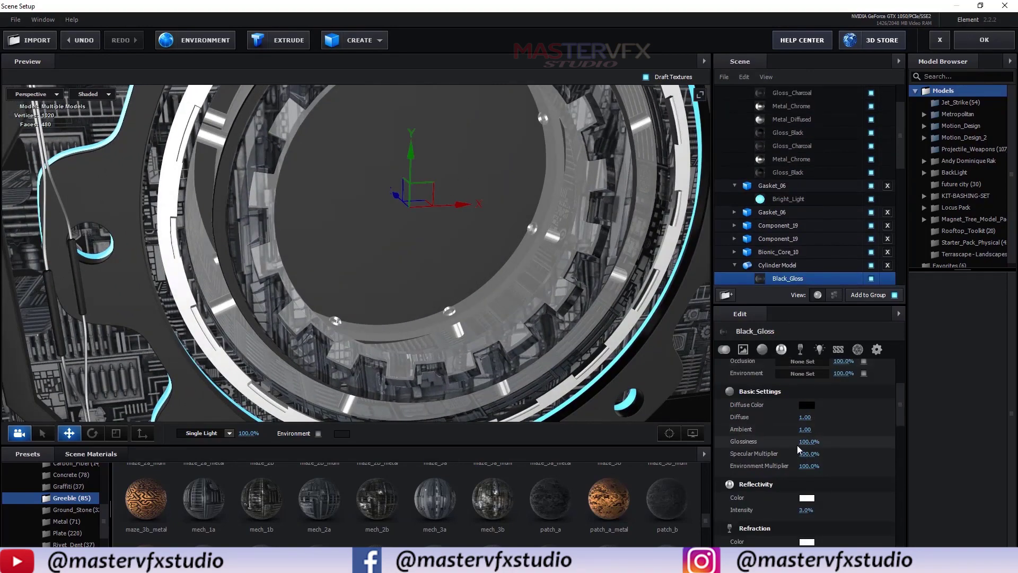
scroll(798, 443, up, 3)
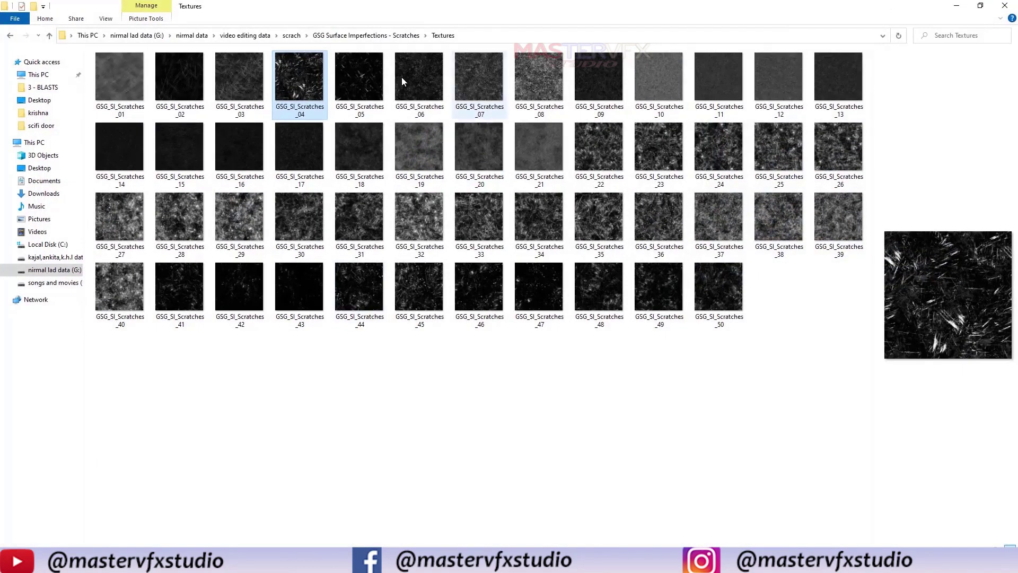
drag(294, 86, 503, 436)
drag(763, 407, 797, 425)
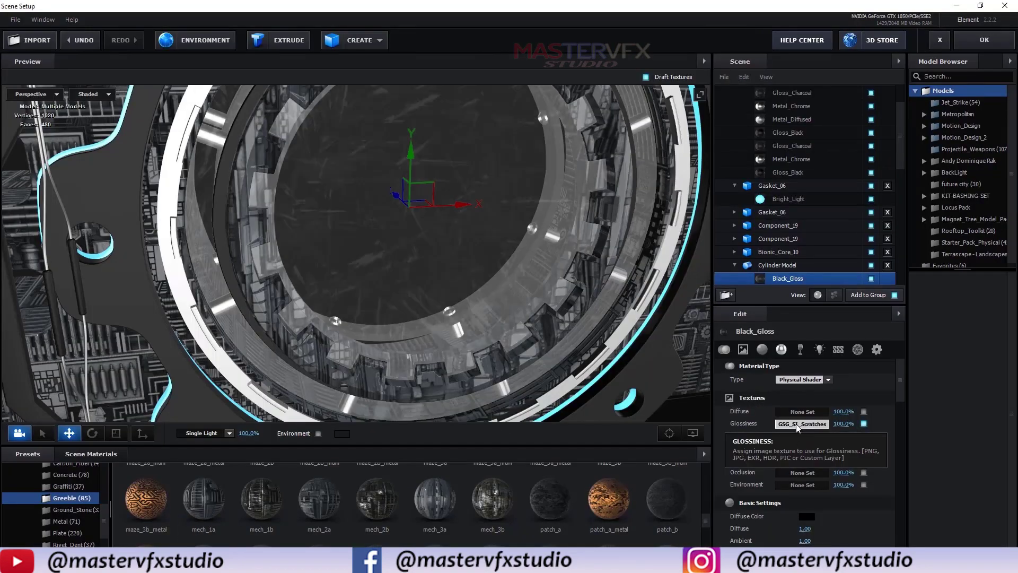
drag(513, 240, 485, 252)
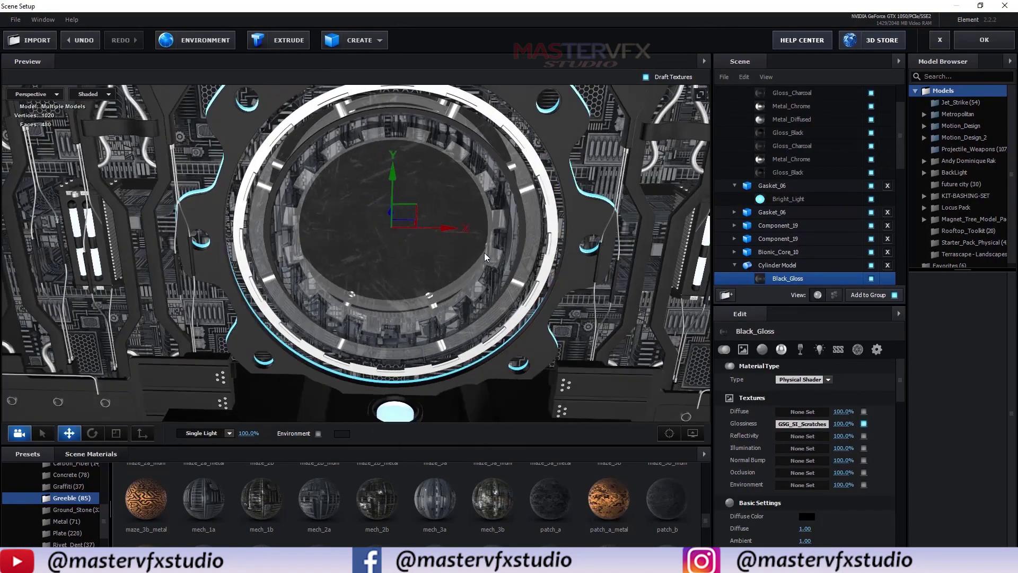
- Raise the contrast of the Black_Gloss scratch texture to 59.0%
click(802, 423)
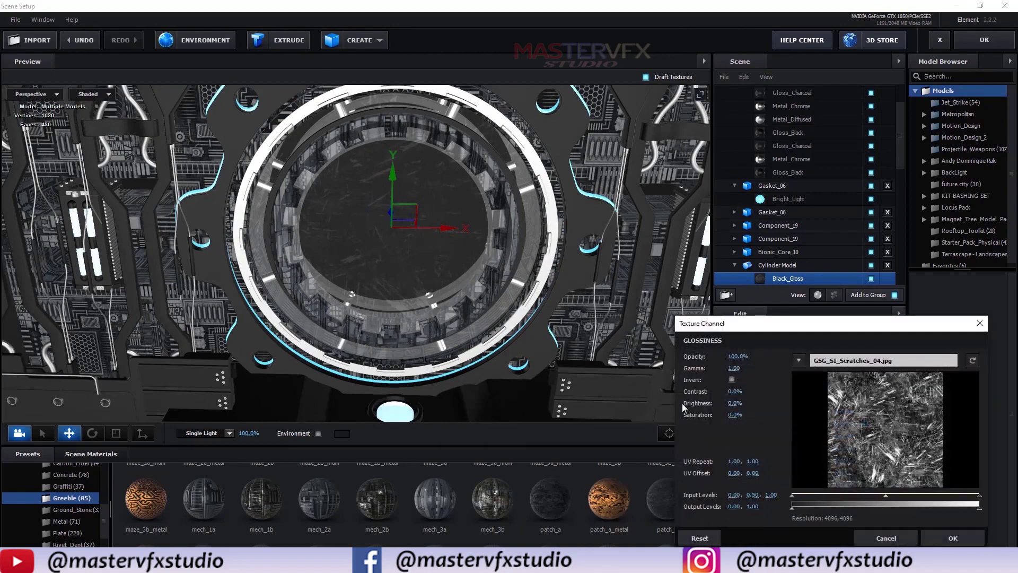
drag(734, 391, 758, 412)
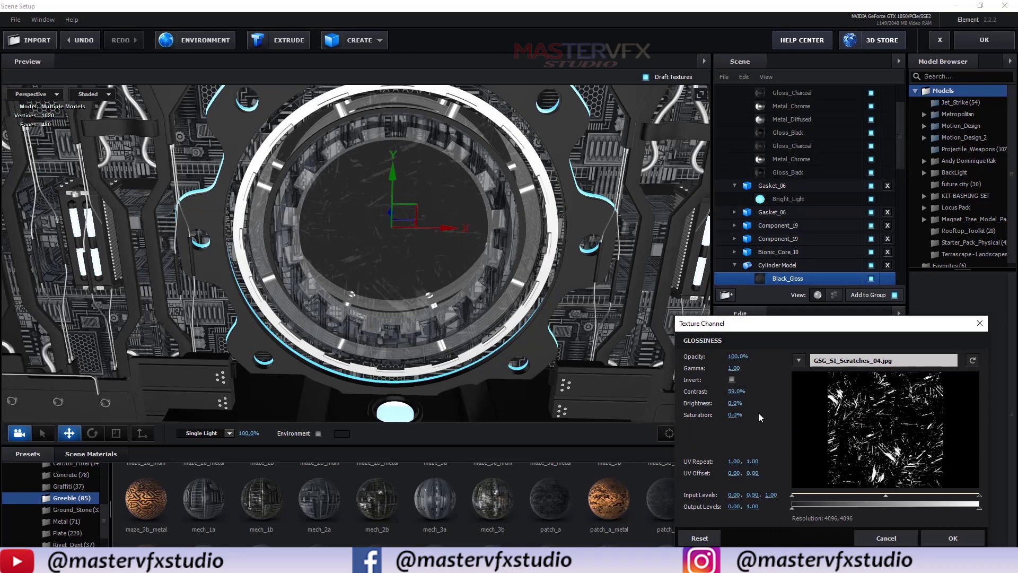
click(932, 536)
- Set the Glossiness of the ring disc's Black_Gloss material to 33.0%
scroll(905, 508, down, 3)
scroll(905, 508, up, 1)
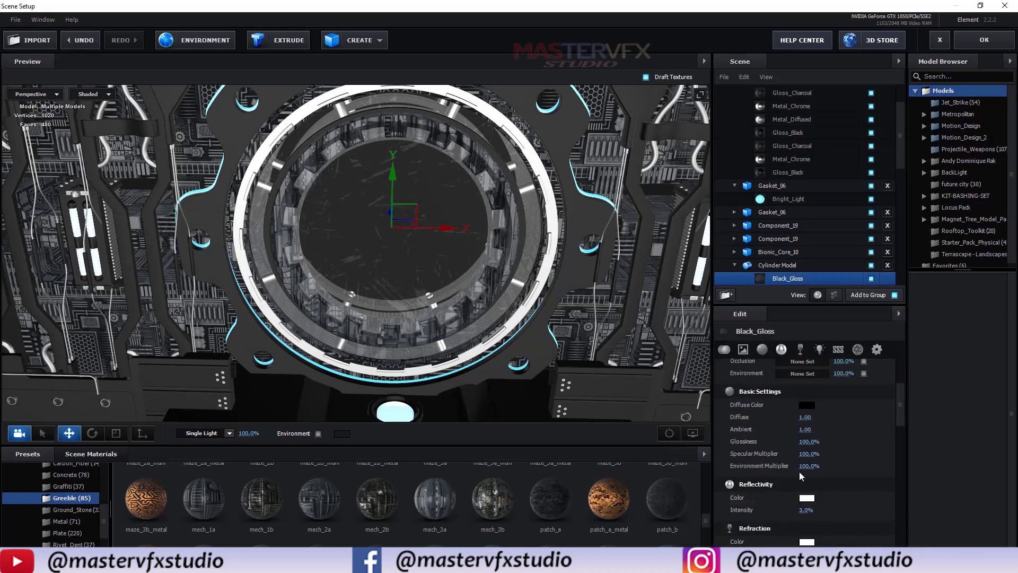
drag(806, 441, 768, 443)
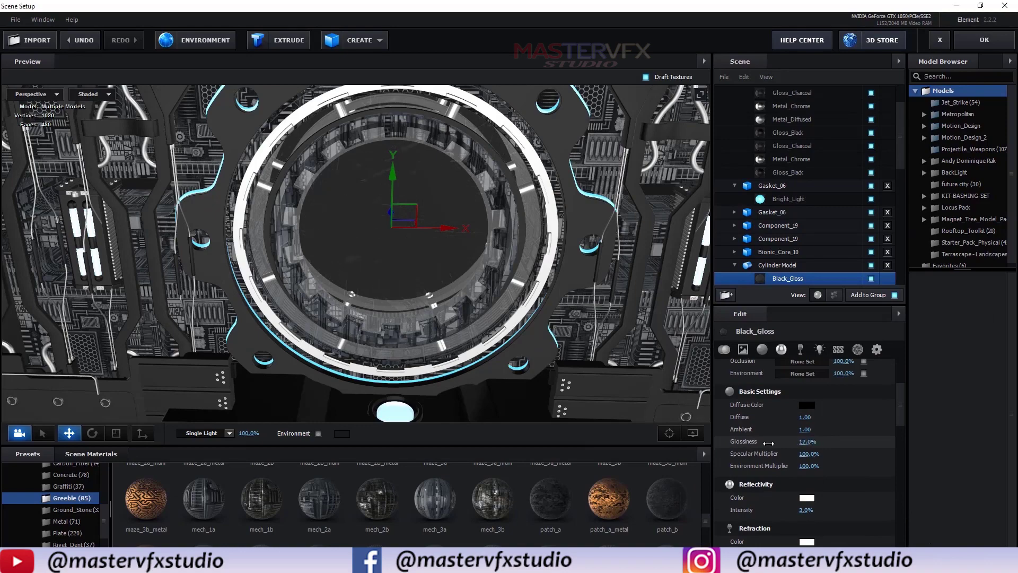
drag(354, 298, 436, 285)
scroll(422, 295, down, 5)
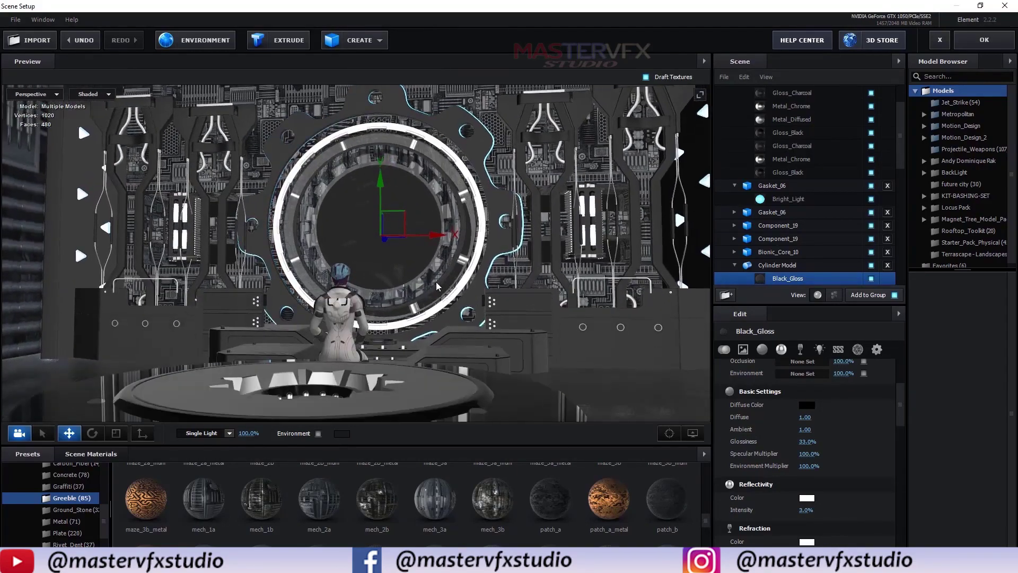
scroll(438, 286, up, 5)
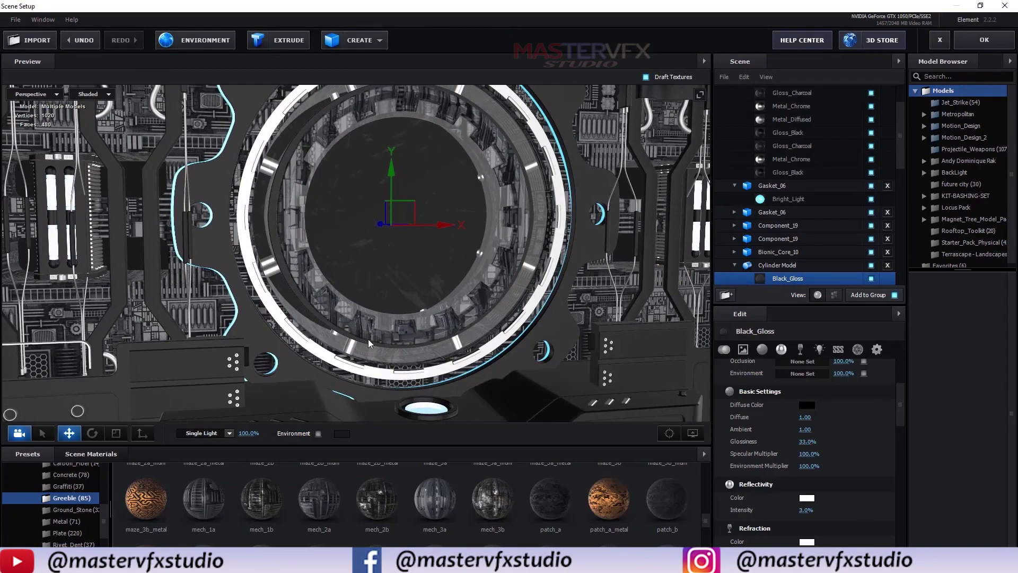
- Set the reflect mode of the seated figure's obj model to Spherical
scroll(371, 328, down, 5)
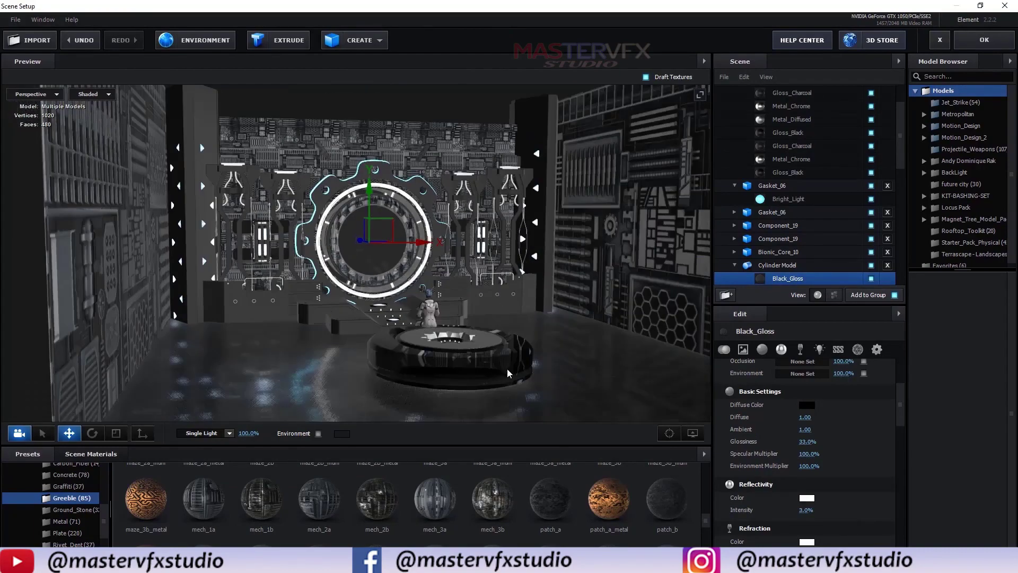
scroll(495, 364, down, 5)
scroll(496, 362, up, 6)
drag(486, 366, 499, 347)
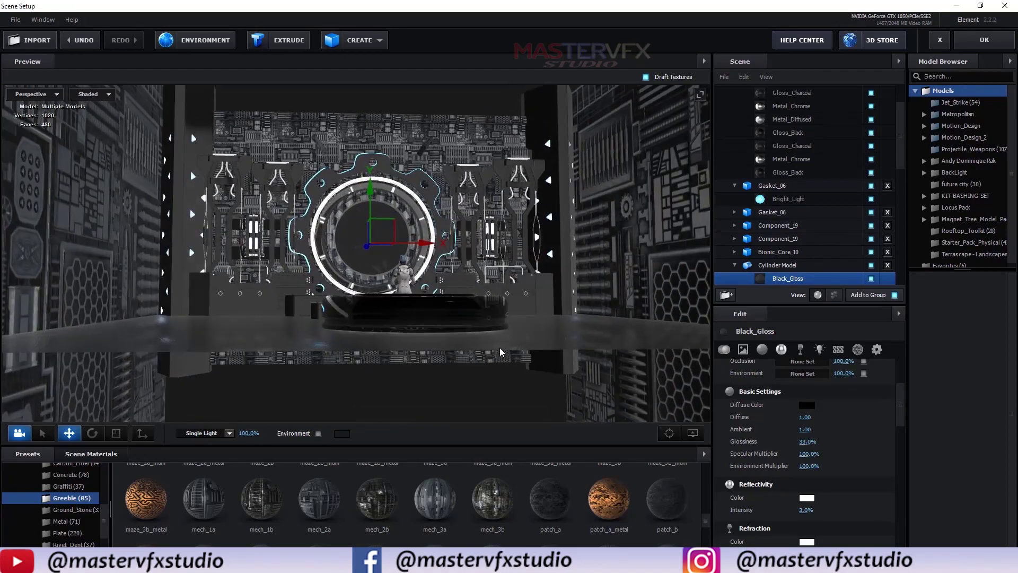
scroll(486, 349, up, 5)
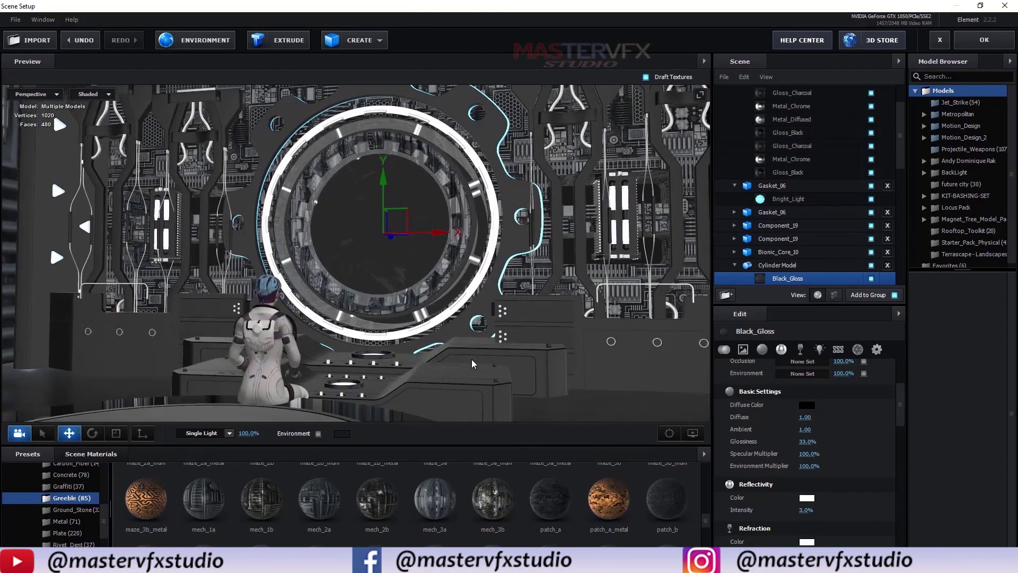
click(265, 358)
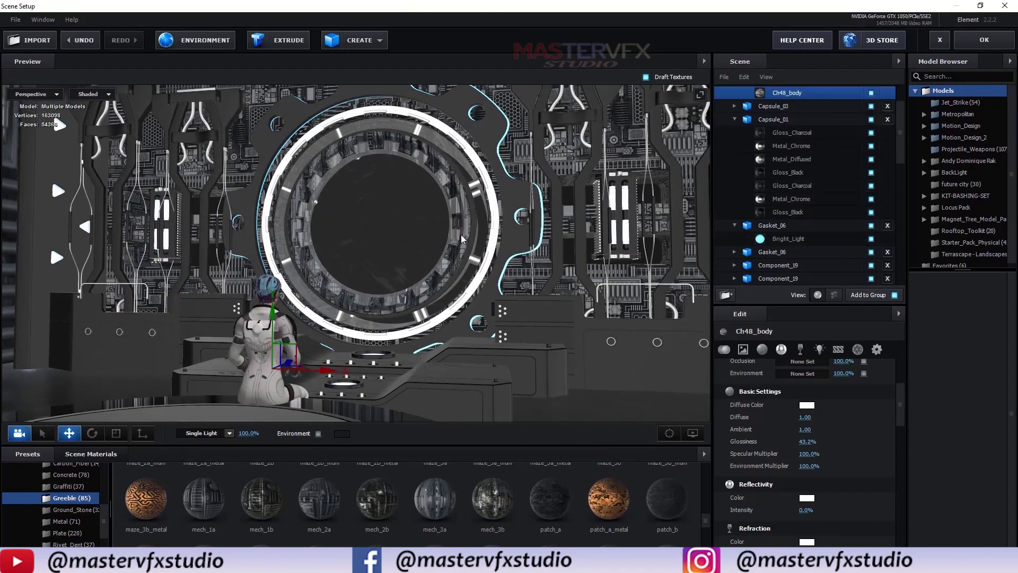
scroll(765, 131, up, 2)
click(762, 104)
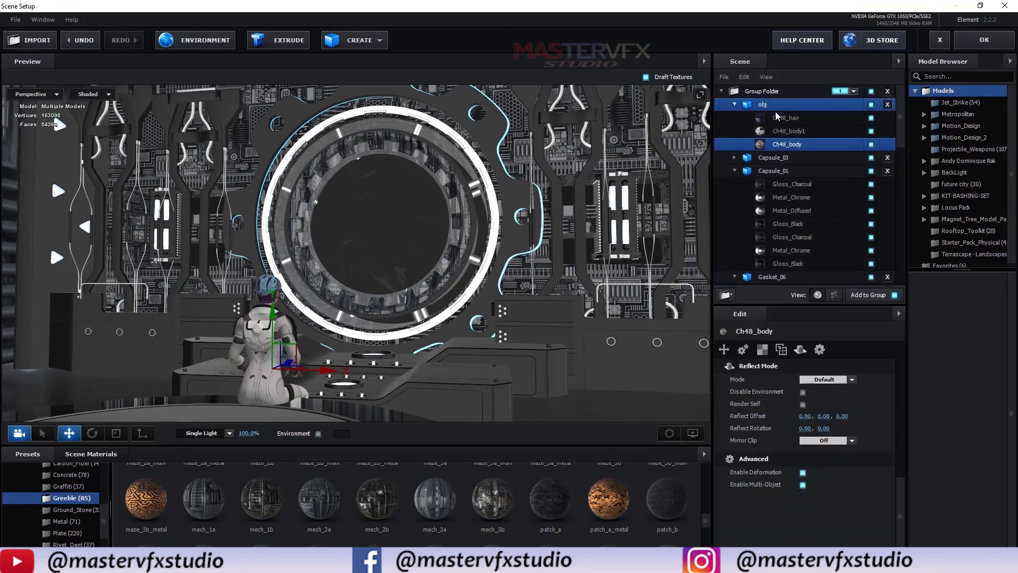
click(825, 380)
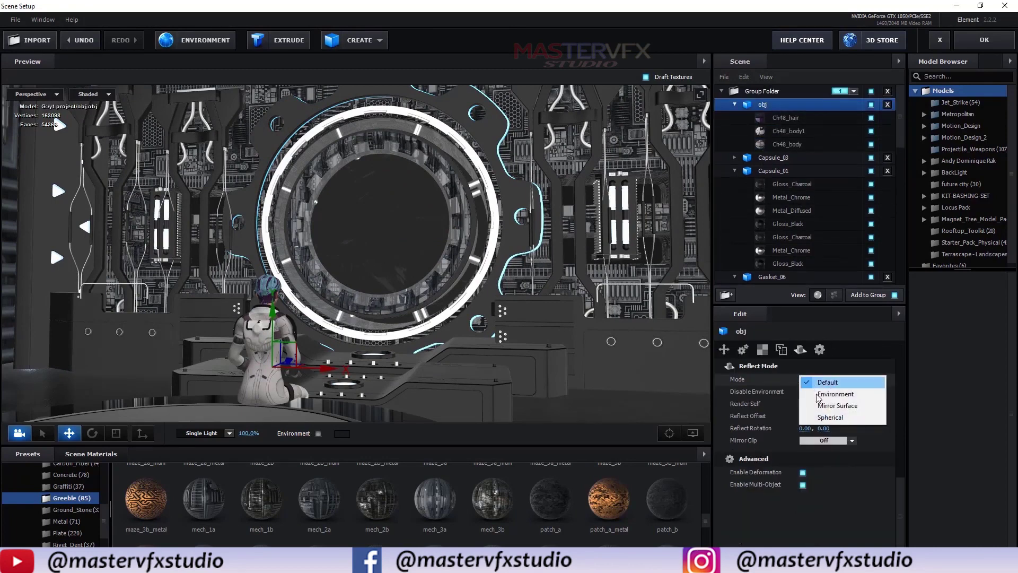
click(841, 417)
- Apply the BackLight_2K_42 preset from the BackLight_2K folder as the scene environment
scroll(509, 272, down, 8)
drag(509, 272, 494, 262)
scroll(488, 241, up, 5)
scroll(488, 242, down, 3)
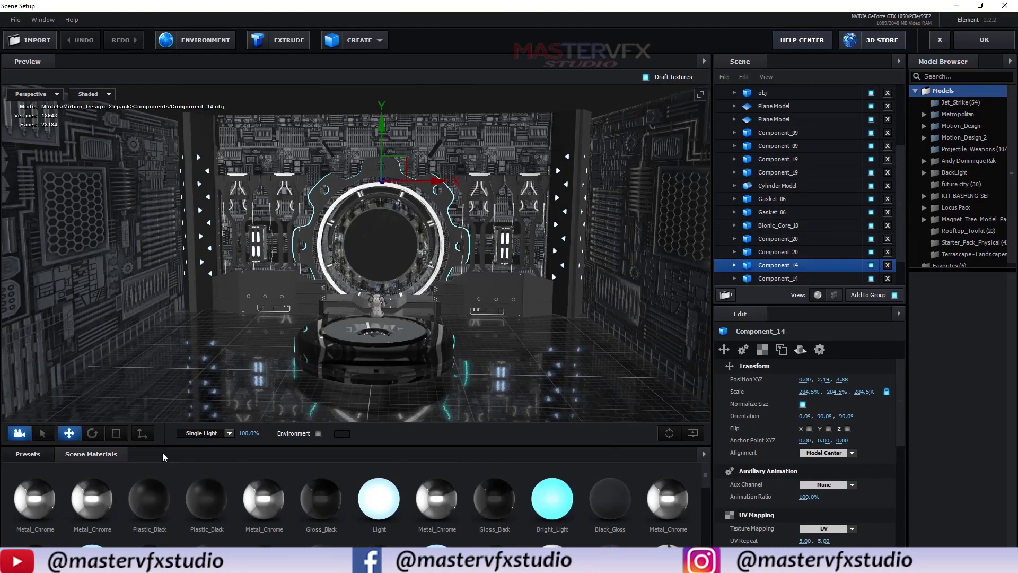
click(20, 456)
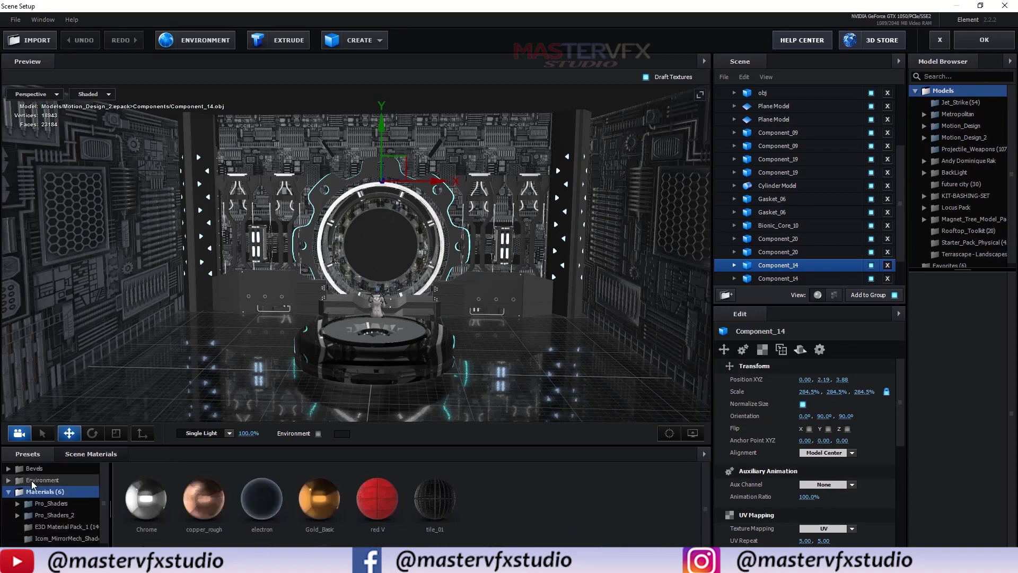
click(31, 481)
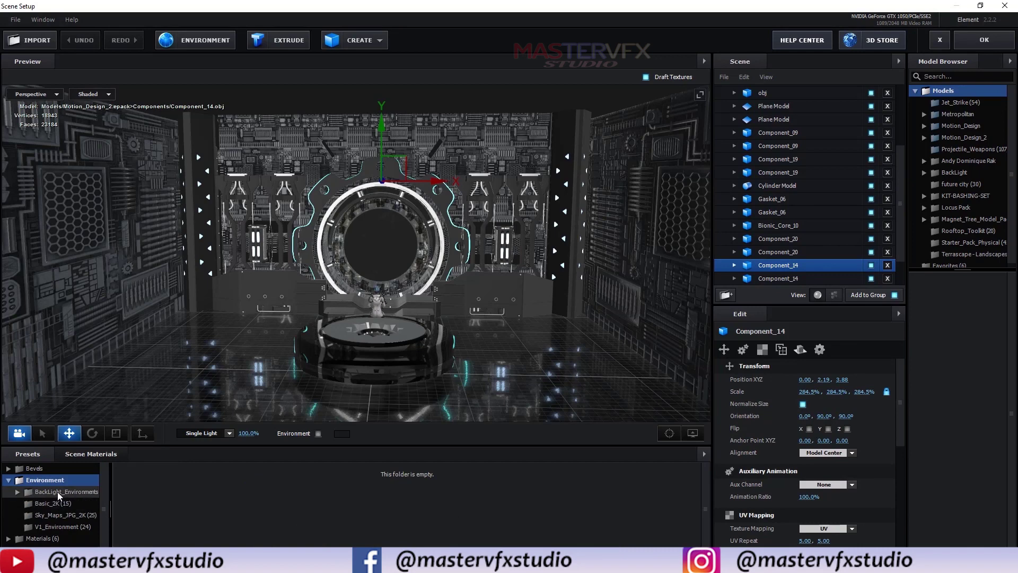
click(57, 491)
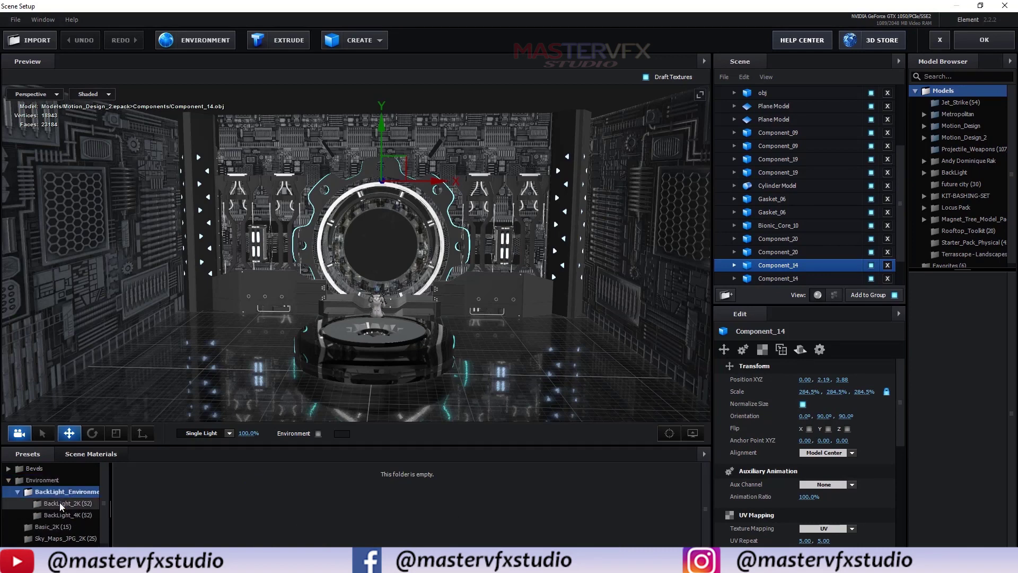
click(59, 503)
scroll(456, 528, down, 5)
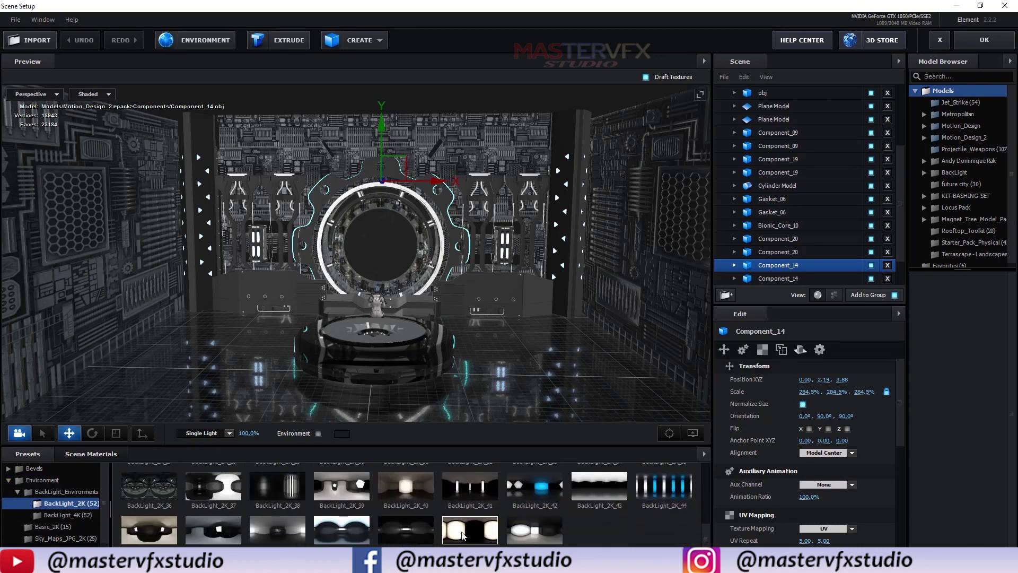
click(526, 486)
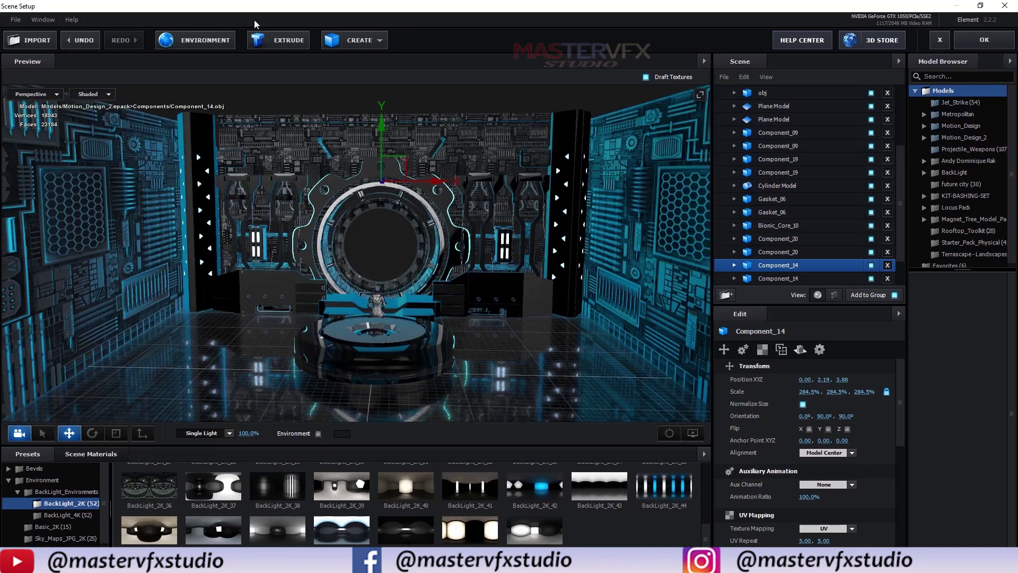
- Set the horizontal UV Repeat of the BackLight_2K_42 environment texture to 1.99 and apply the scene setup
click(185, 42)
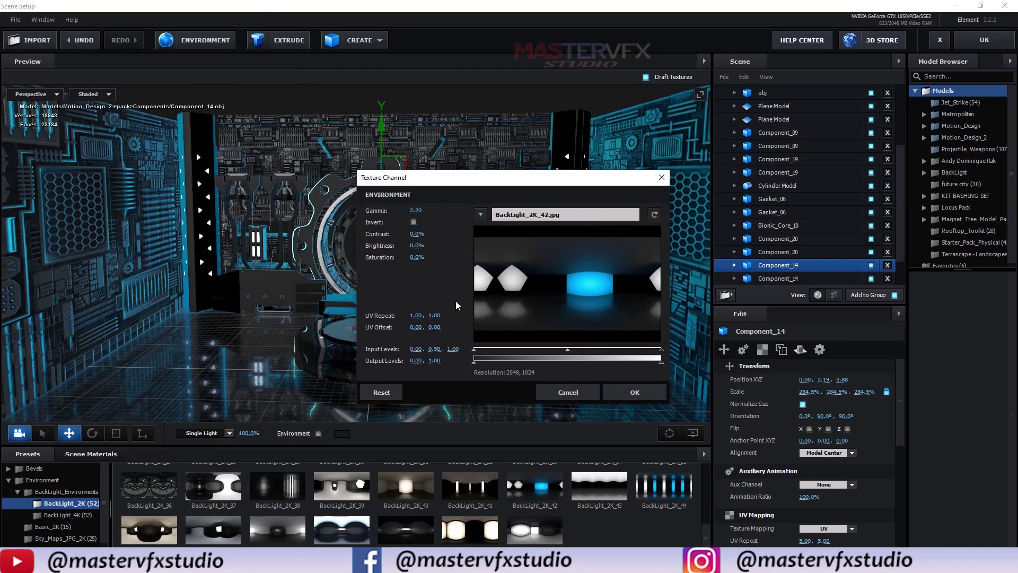
drag(414, 315, 419, 317)
click(418, 316)
text(1.9)
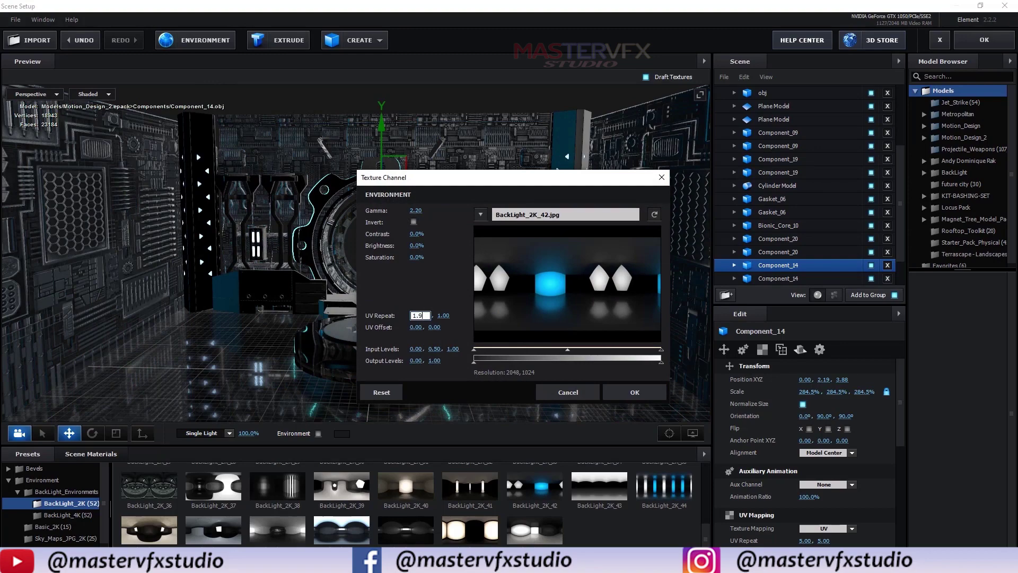
text(9)
key(Return)
click(649, 393)
drag(508, 328, 495, 334)
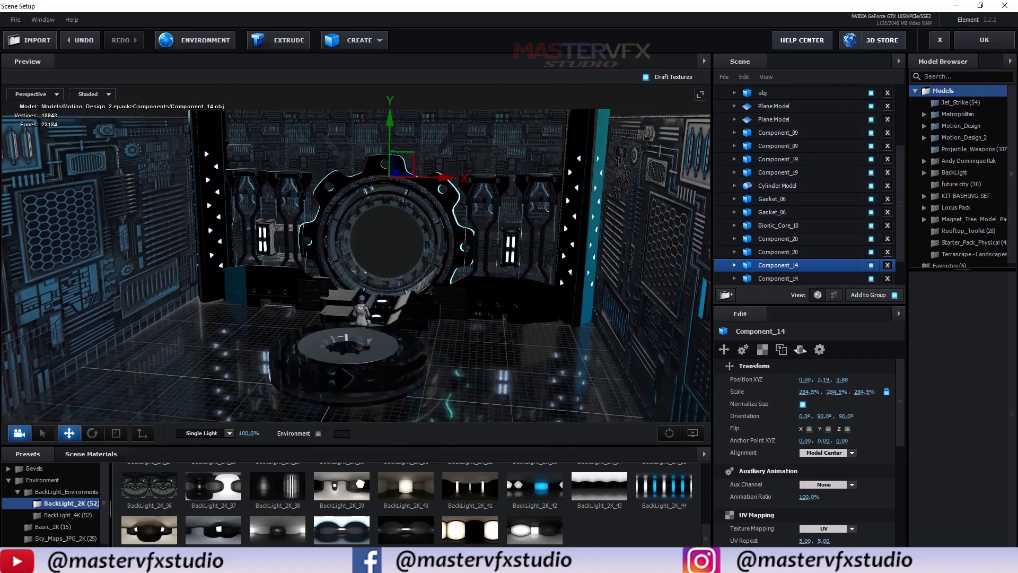
click(984, 40)
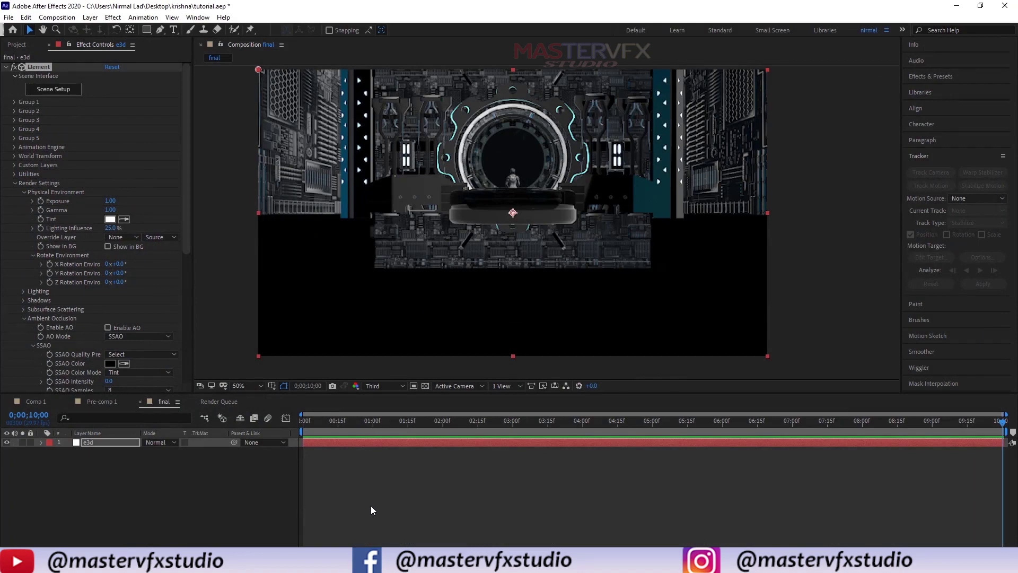
- Add a two-node camera with the 35mm preset to the final composition
right_click(339, 494)
mouse_move(382, 378)
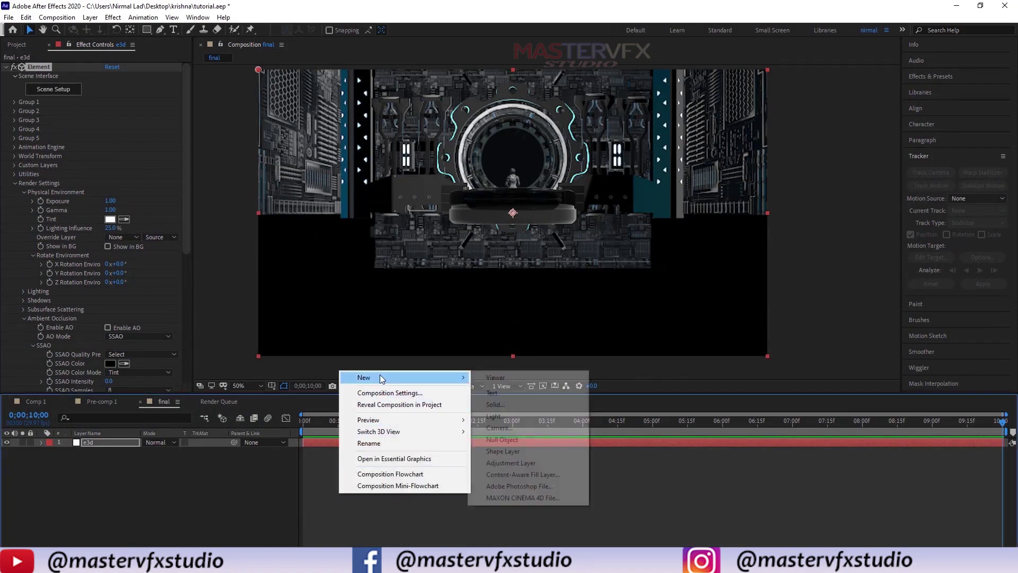
click(524, 427)
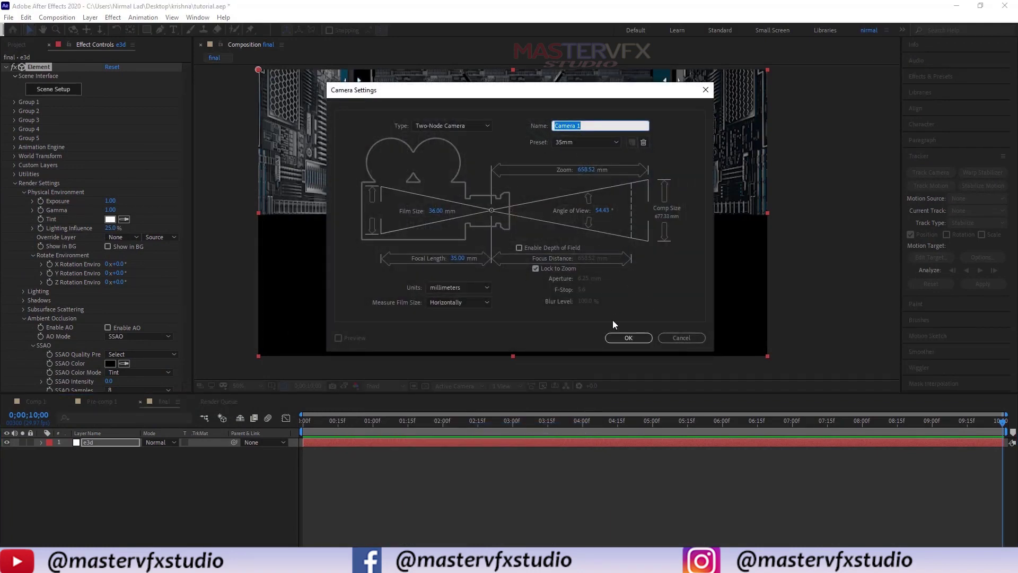
click(620, 338)
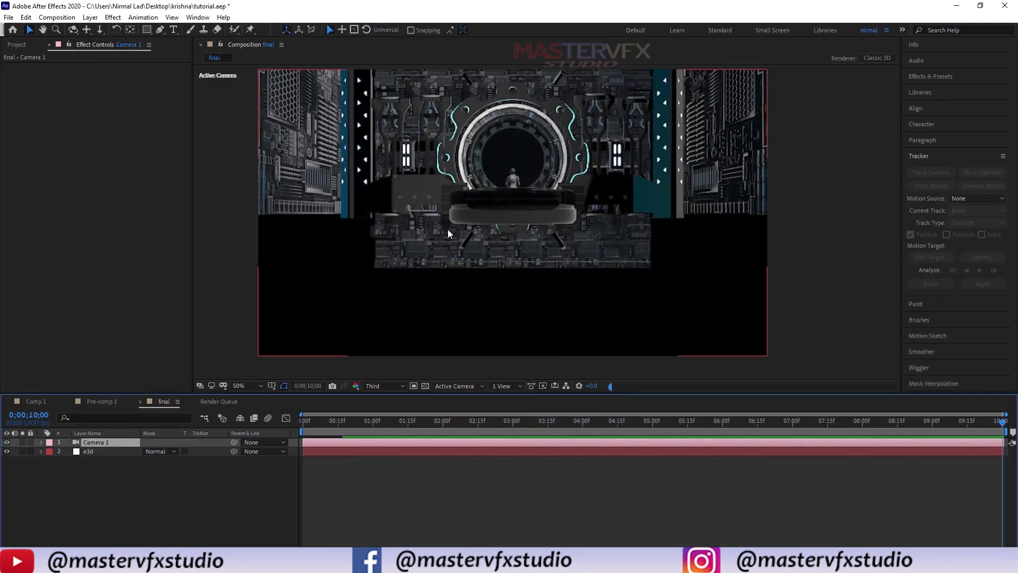
- Move the camera in close behind the seated figure, framing it in front of the large ring
key(c)
key(c)
key(c)
drag(545, 134, 601, 207)
key(c)
key(c)
mouse_move(535, 227)
mouse_down()
mouse_move(545, 226)
mouse_move(513, 212)
mouse_move(528, 213)
mouse_up()
key(c)
key(c)
click(51, 477)
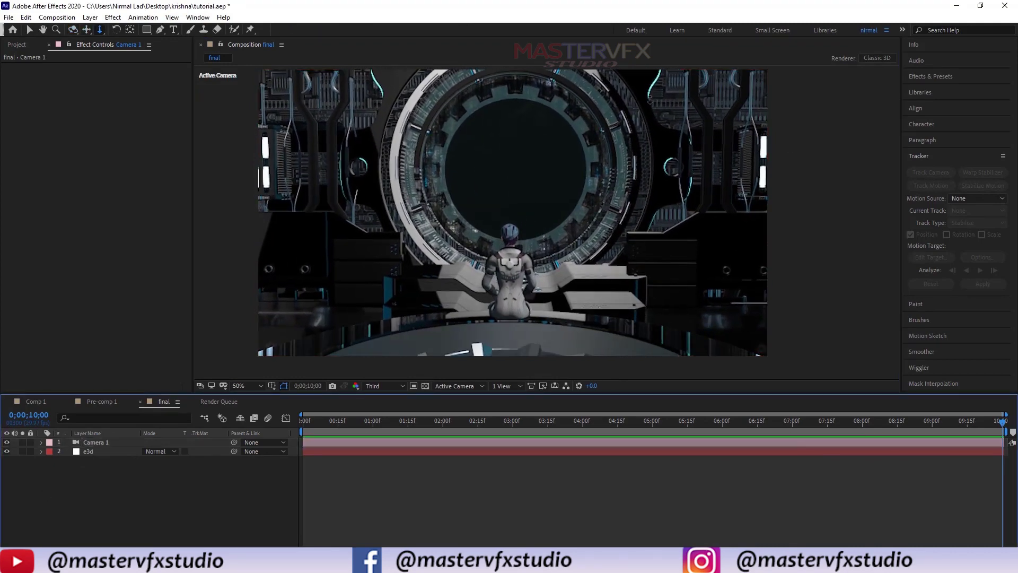
- Set the e3d layer's Y Rotation Environment to 37° and the preview resolution to Full
click(91, 452)
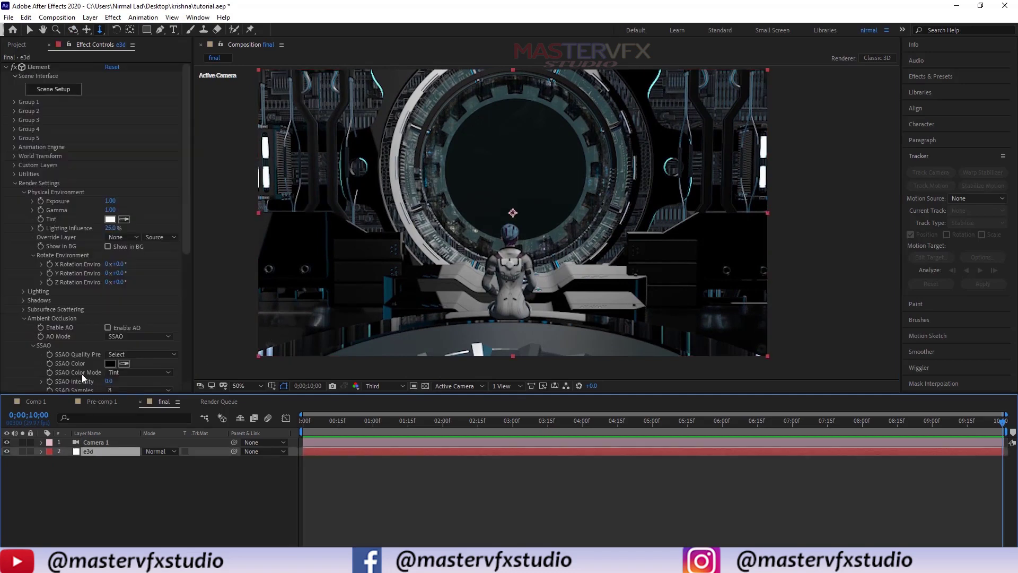
click(24, 193)
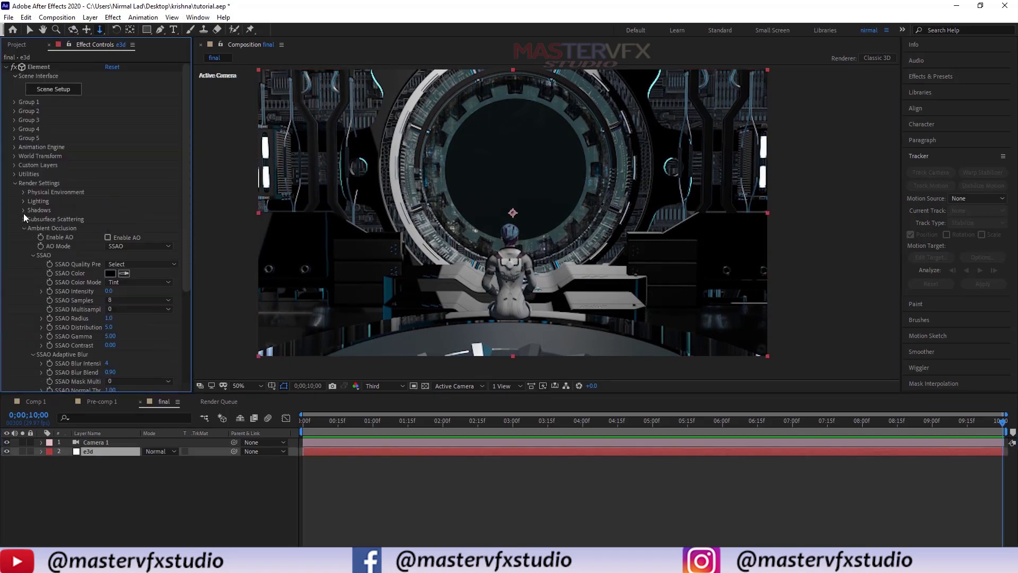
click(24, 228)
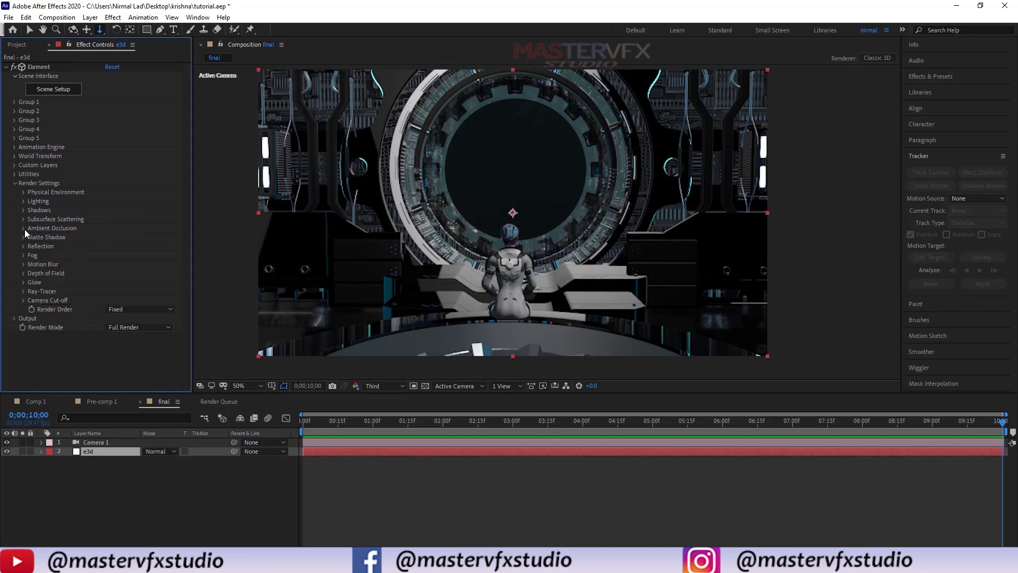
click(23, 192)
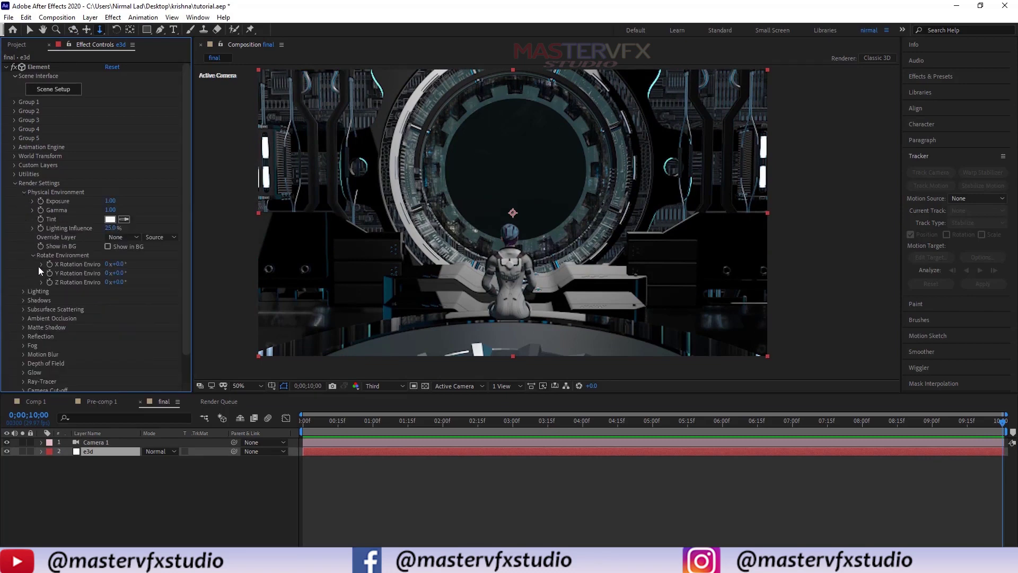
drag(118, 273, 145, 272)
click(122, 273)
text(37)
click(154, 259)
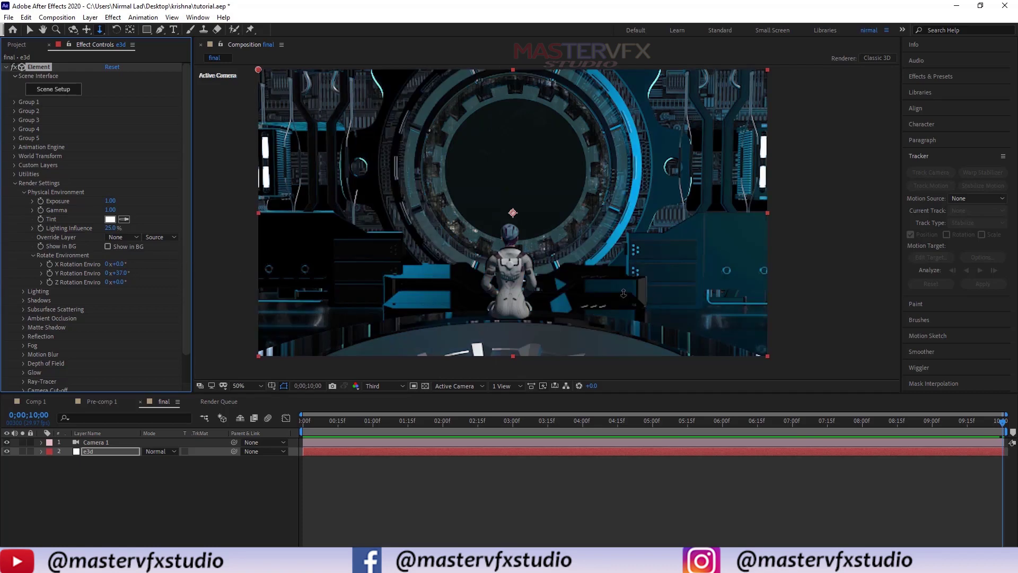
click(383, 386)
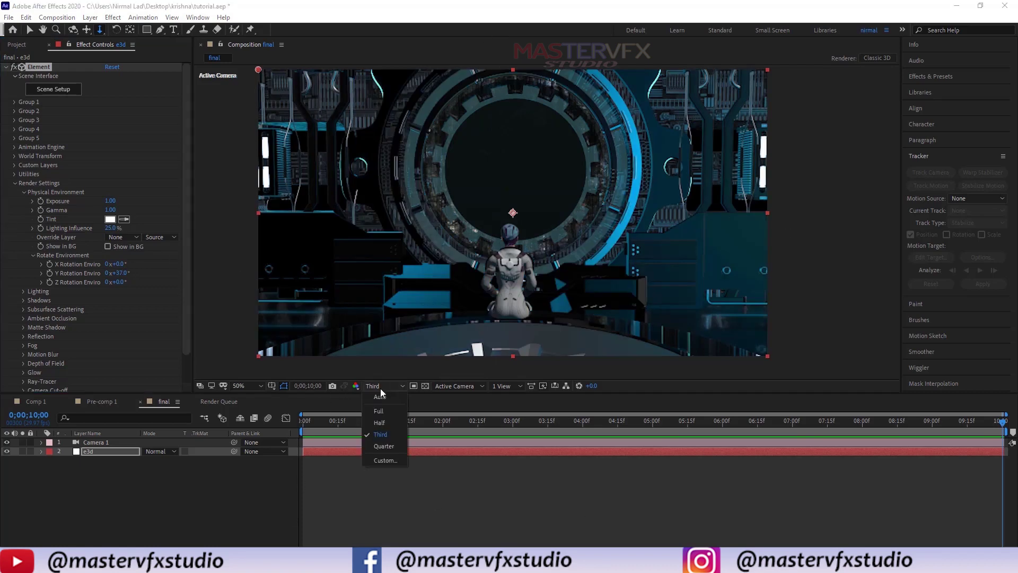
click(374, 422)
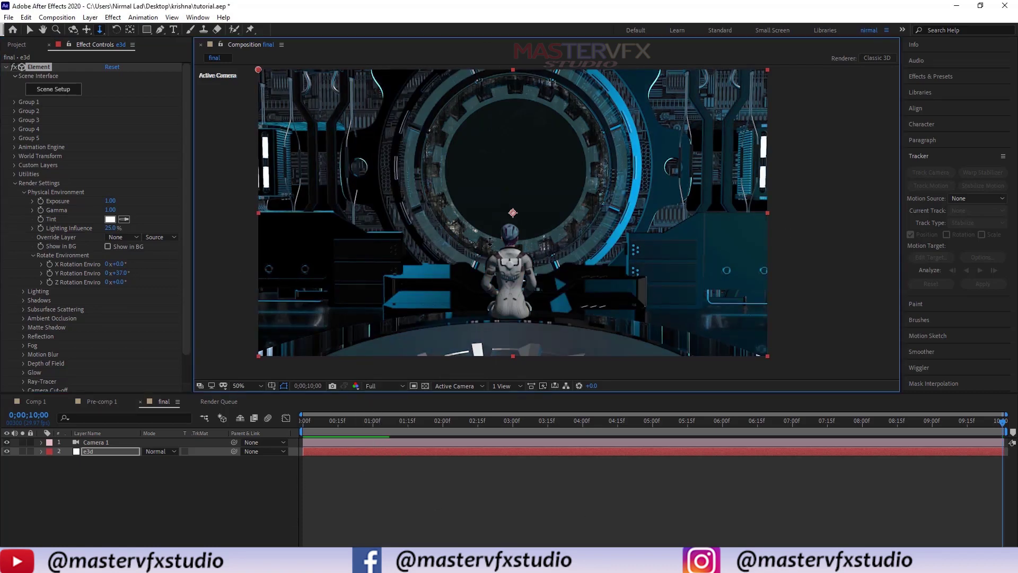
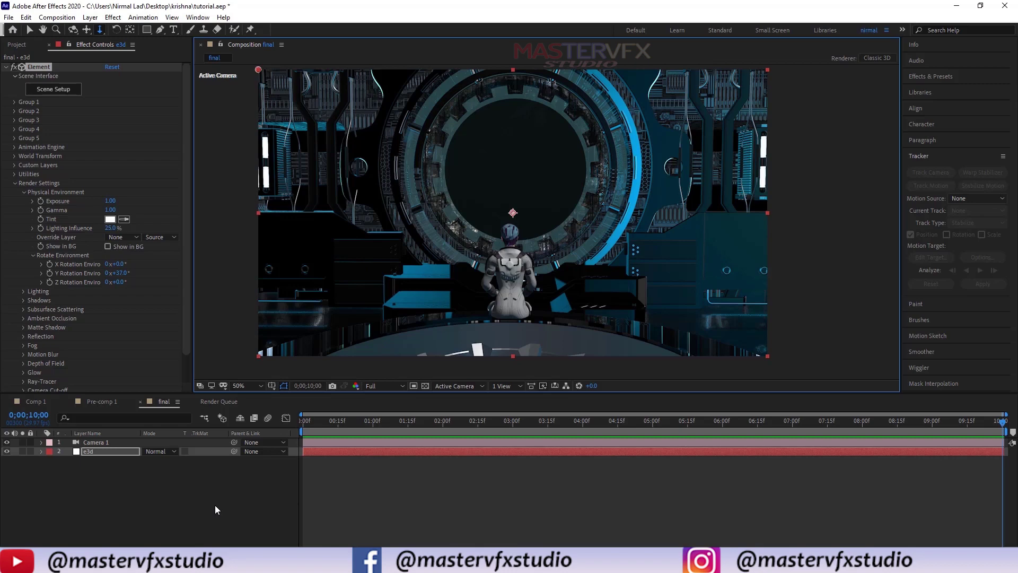
- Create a white 1920 px wide solid named earth and apply the Element effect to it
right_click(438, 496)
mouse_move(483, 380)
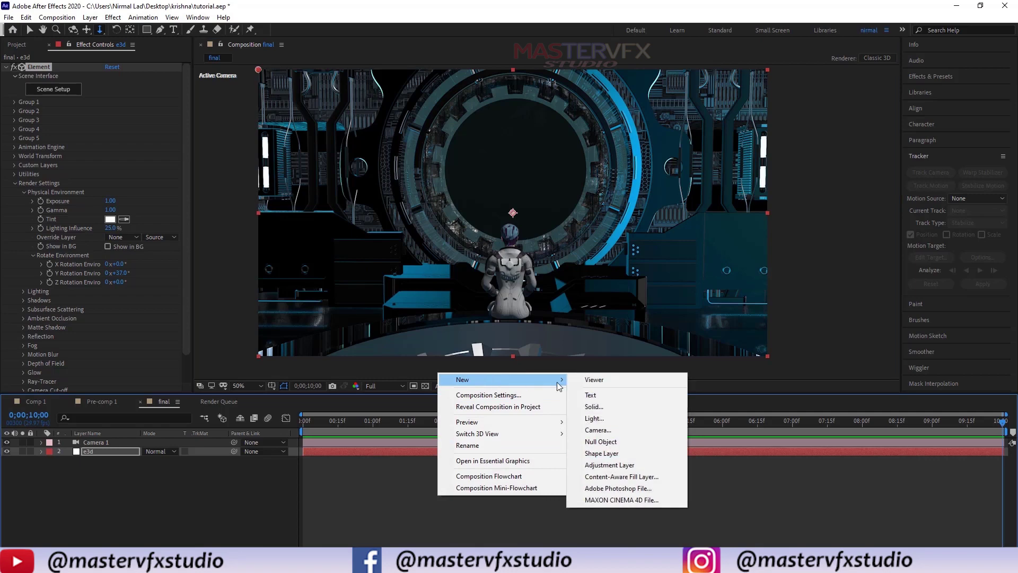
click(593, 406)
text(earth)
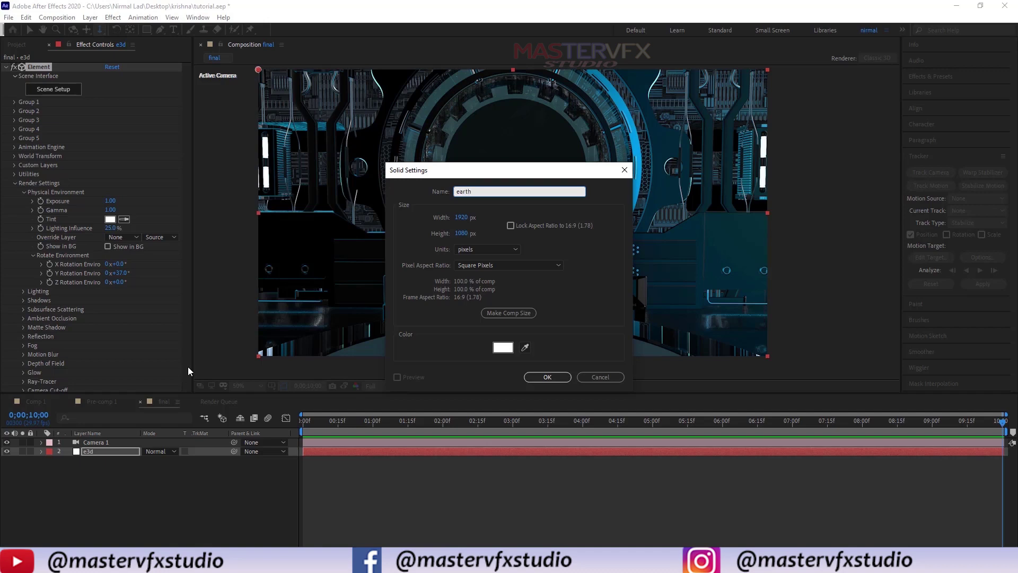
key(Return)
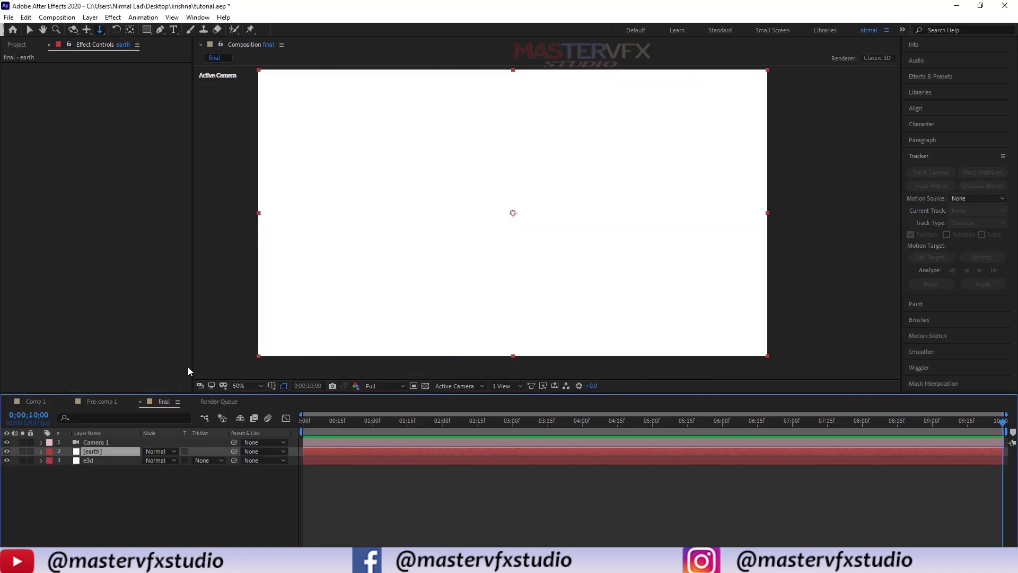
key(ctrl+space)
text(ele)
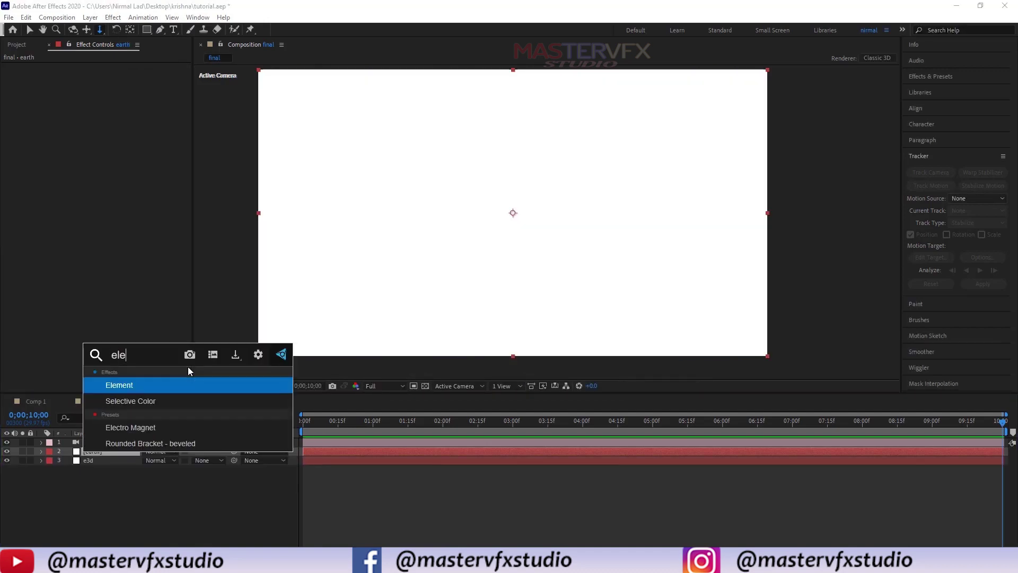
key(Return)
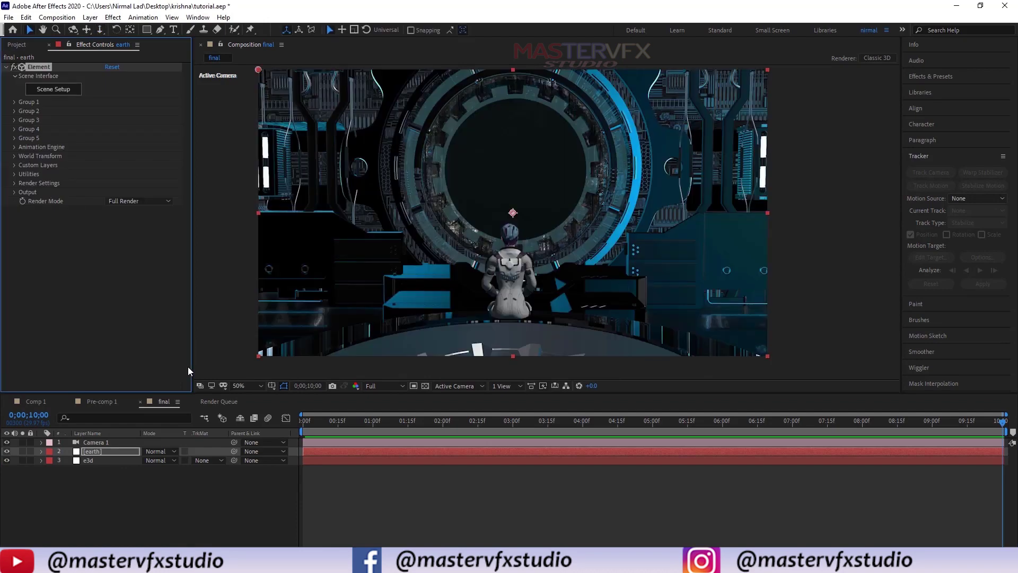
- Add the Planet+Cloud [Rigged] model from the Cosmobox Blue Planet folder to the earth layer's Element scene and apply it
click(60, 91)
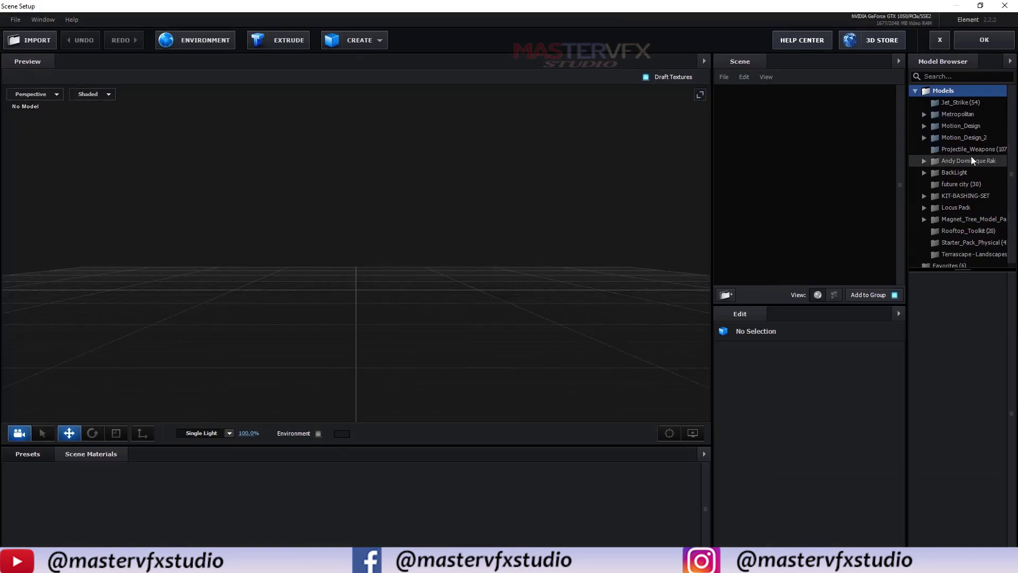
click(926, 161)
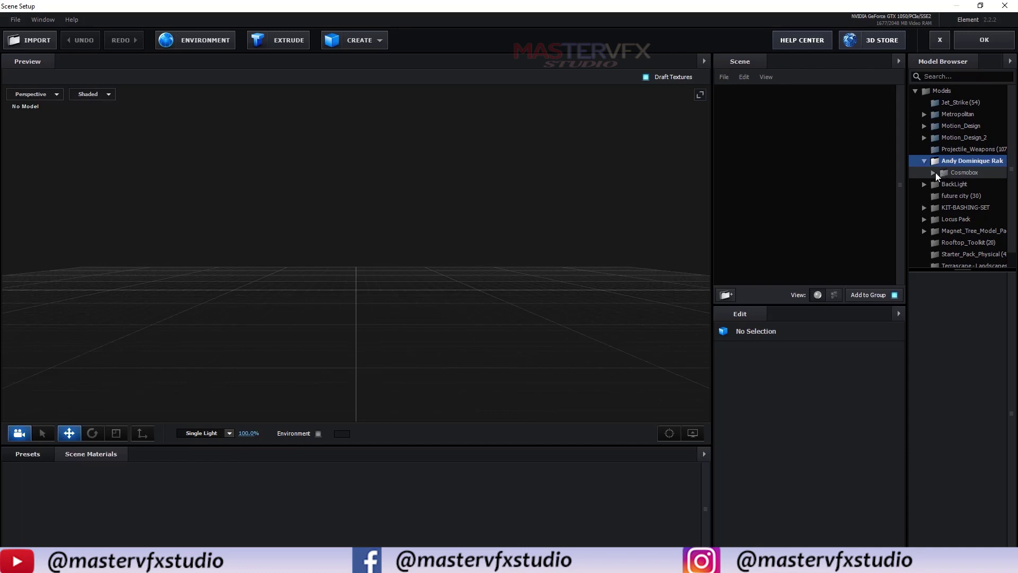
click(934, 172)
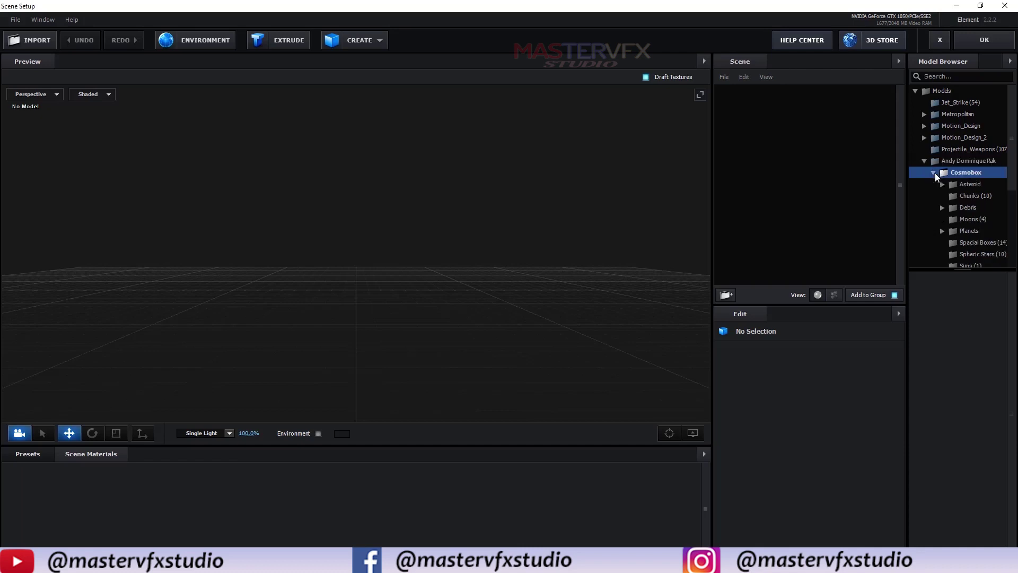
click(968, 230)
click(974, 173)
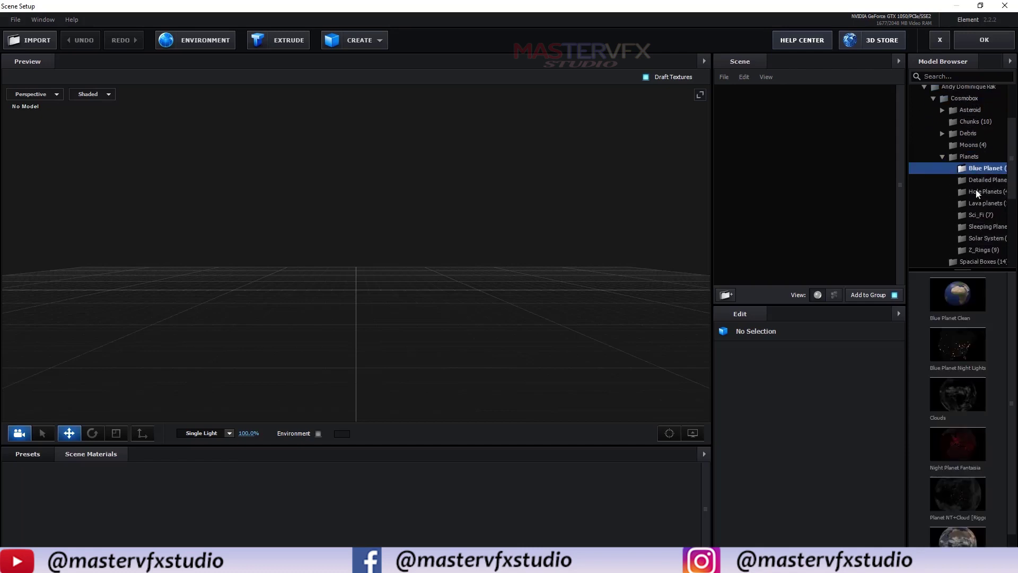
scroll(954, 380, down, 1)
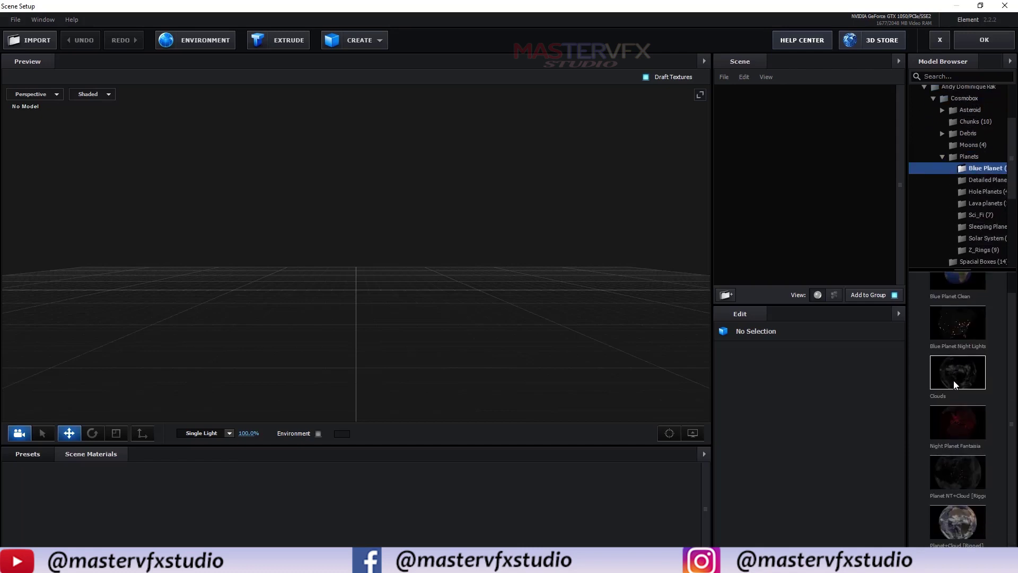
click(943, 530)
mouse_move(455, 268)
mouse_down()
mouse_move(488, 306)
mouse_move(580, 243)
mouse_move(483, 272)
mouse_move(397, 260)
mouse_move(474, 261)
mouse_up()
scroll(478, 261, down, 3)
scroll(478, 261, up, 5)
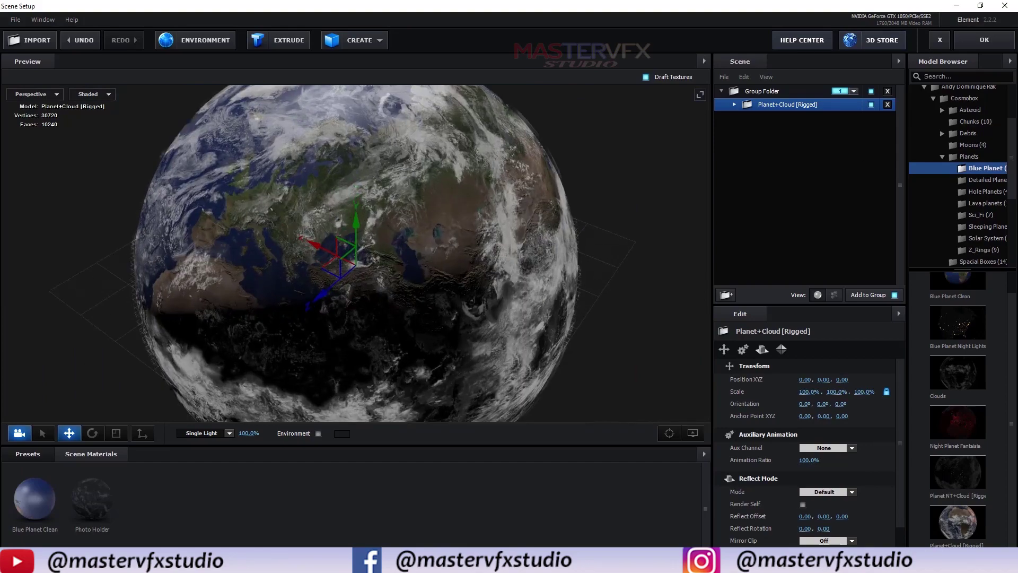
click(981, 43)
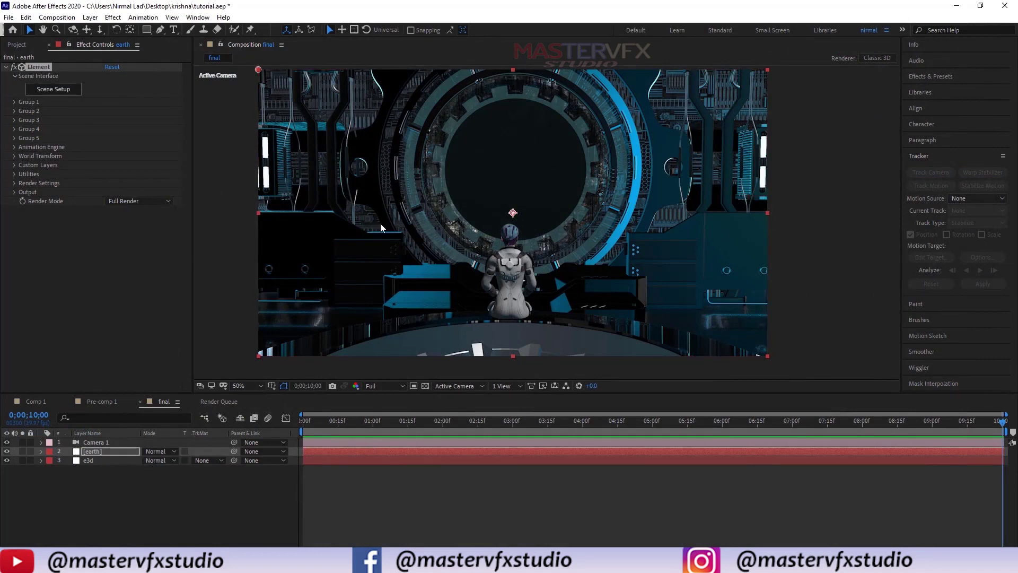
- Pull the camera back from the seated figure to a wide view of the room
key(c)
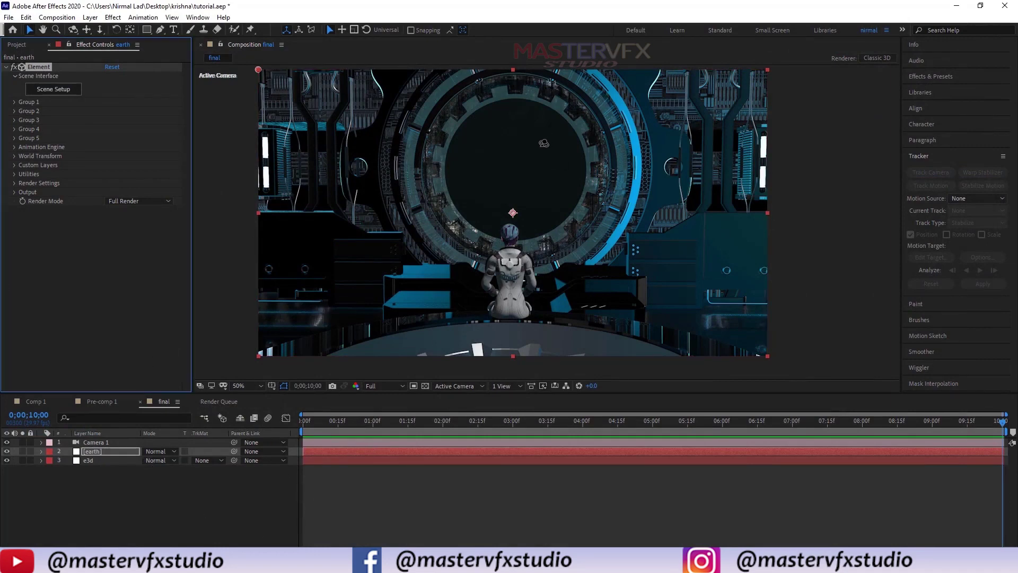
key(c)
key(c)
drag(539, 136, 497, 294)
drag(482, 193, 415, 303)
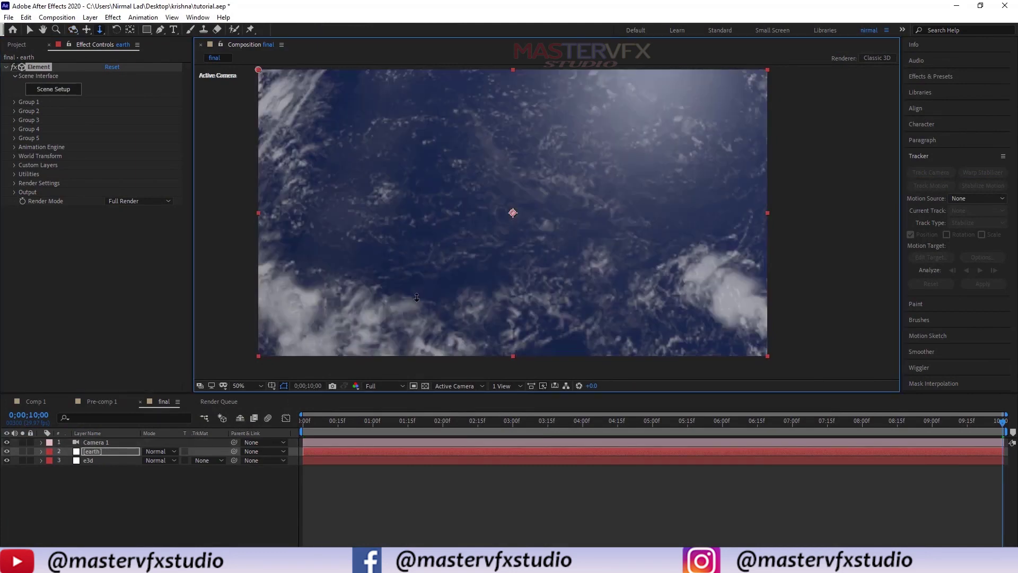
- Create a group null for Group 1 of the earth layer and scale it down to 28%
click(89, 453)
click(15, 101)
click(30, 166)
click(58, 179)
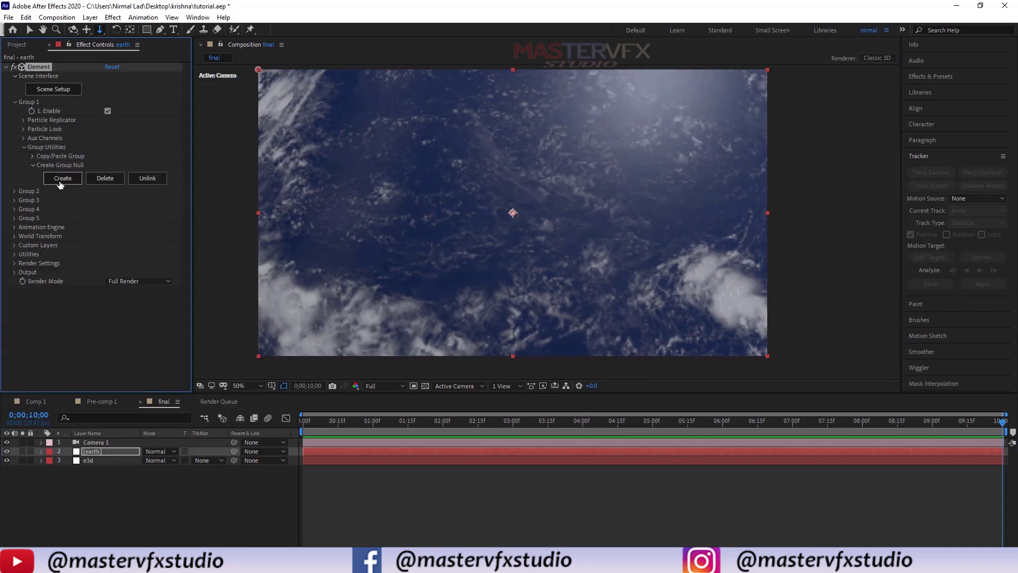
click(106, 443)
key(s)
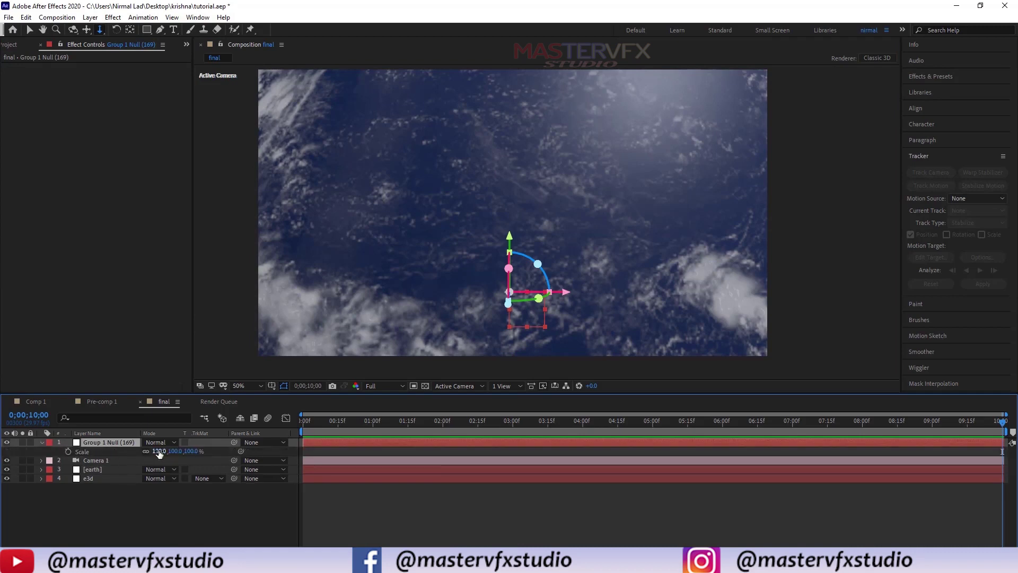
drag(160, 453, 122, 453)
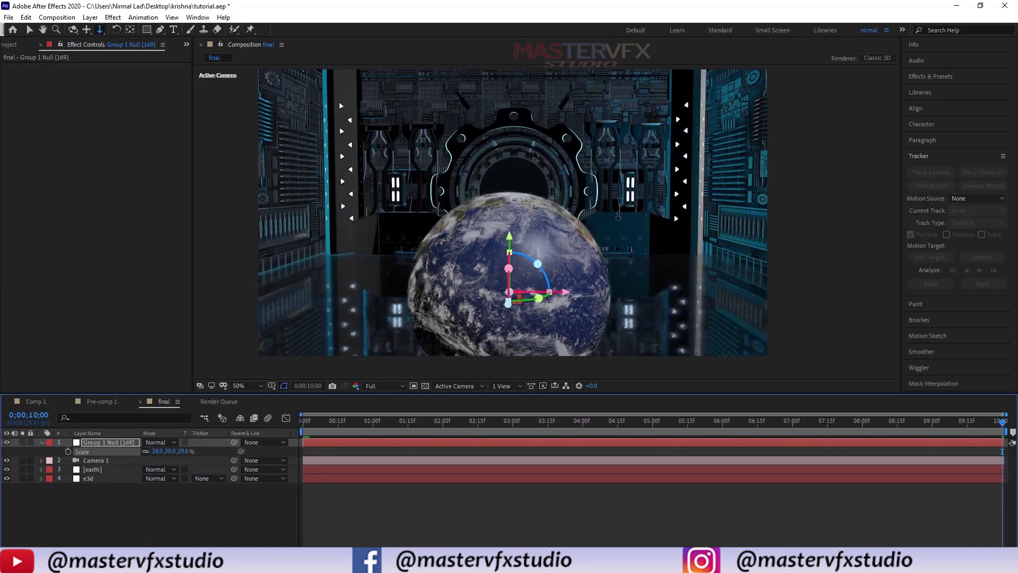
- Raise the Earth's group null to the height of the ring opening and place the earth layer below e3d
key(v)
drag(507, 242, 523, 169)
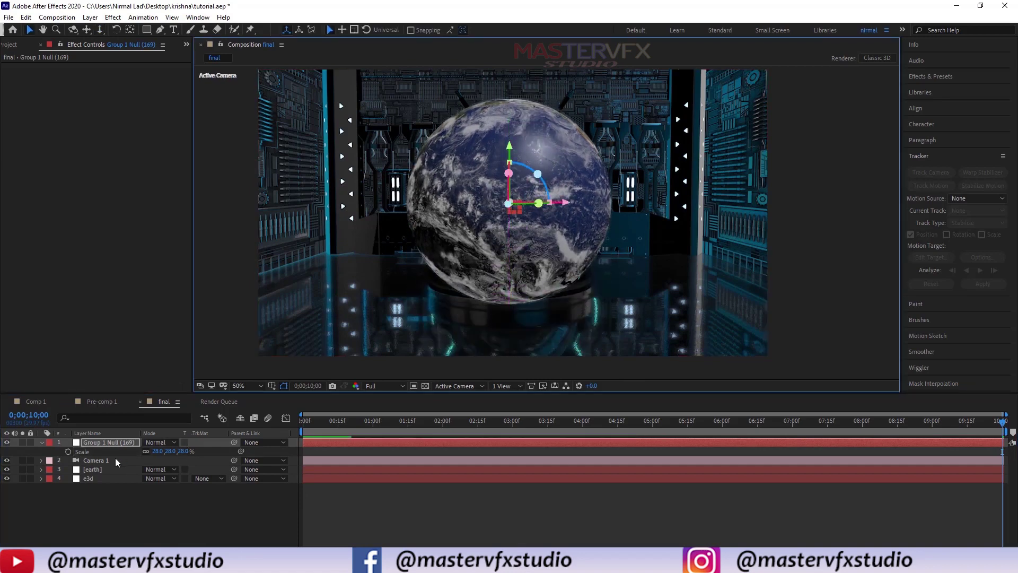
click(92, 470)
drag(91, 473, 96, 496)
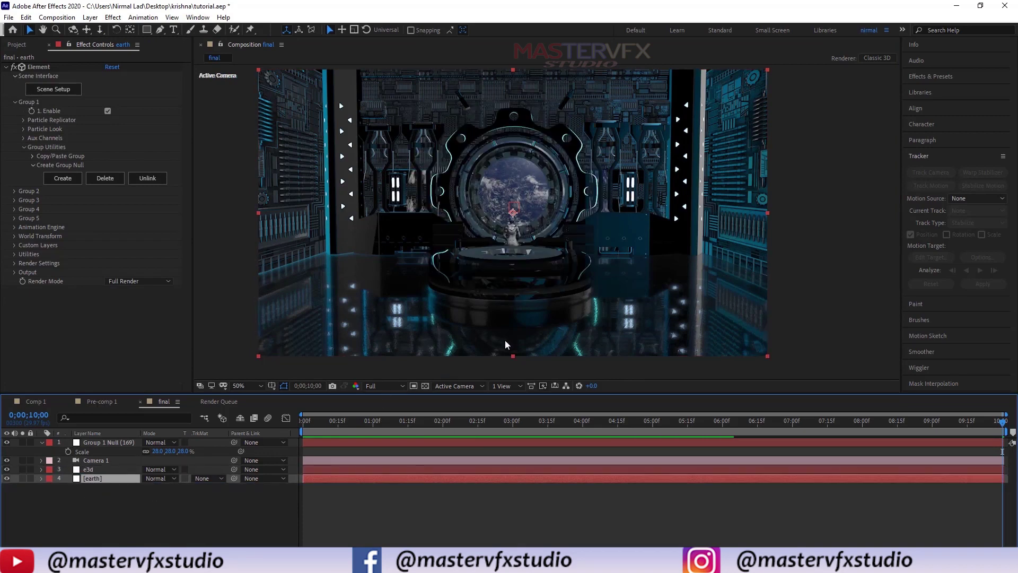
- Dolly the camera in toward the seated figure so the ring opening with the Earth fills more of the frame
key(c)
key(c)
key(c)
key(c)
mouse_move(497, 268)
mouse_down()
mouse_move(512, 230)
mouse_move(507, 239)
mouse_up()
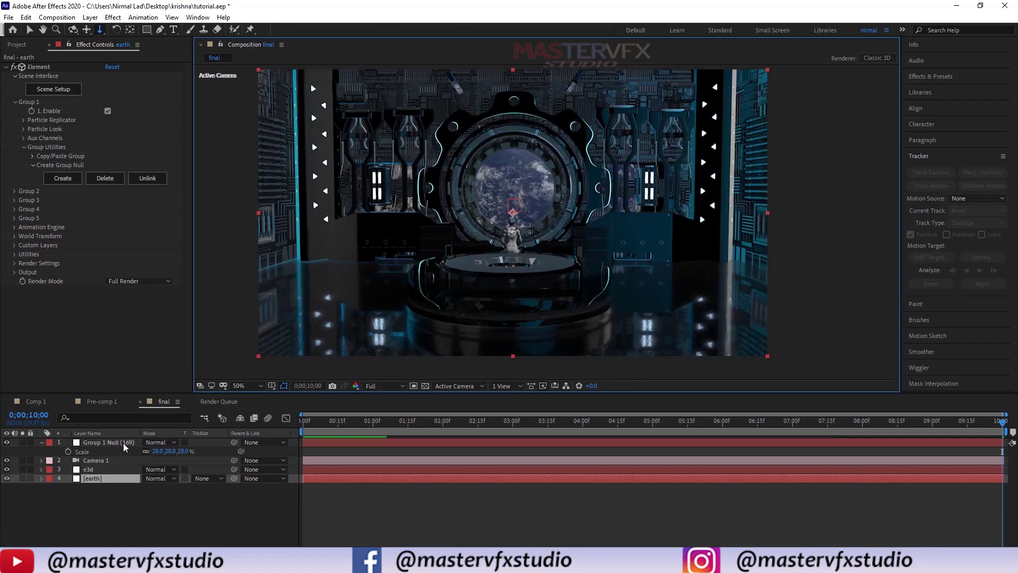
drag(506, 274, 509, 198)
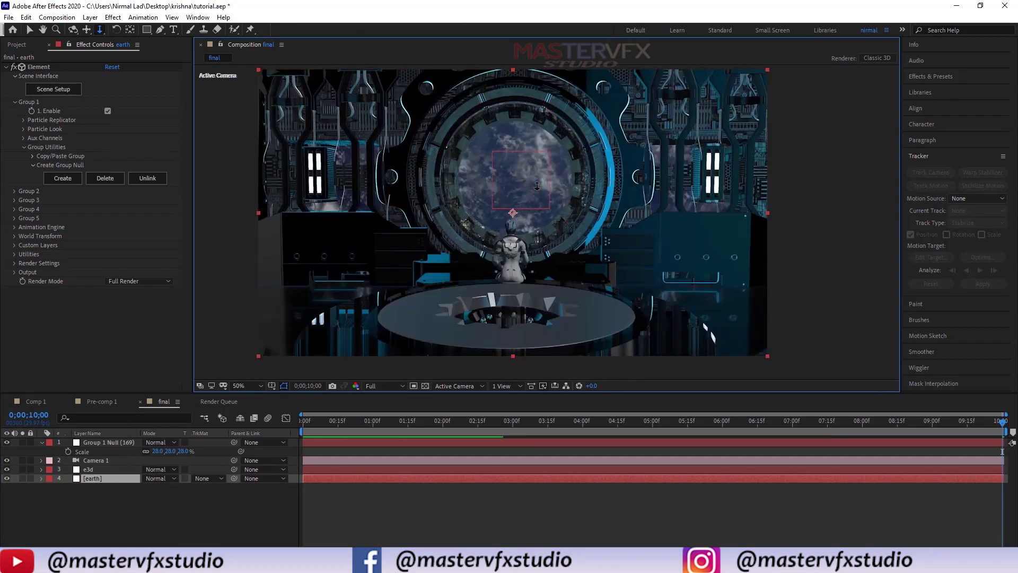
- Hide the e3d layer, solo the earth layer, and pull the camera back until the whole planet is in frame
click(6, 477)
click(6, 470)
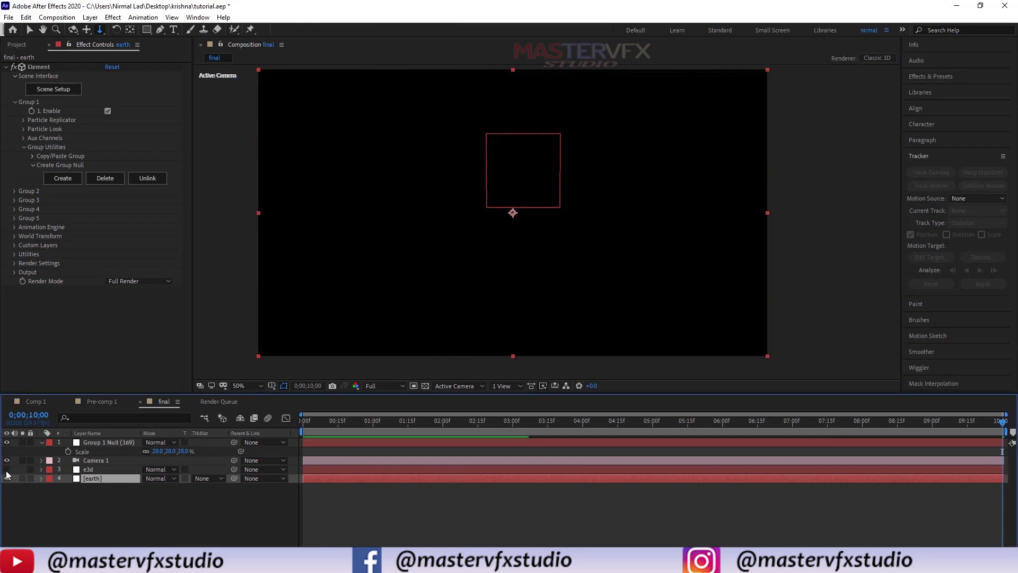
click(22, 479)
click(22, 479)
click(22, 480)
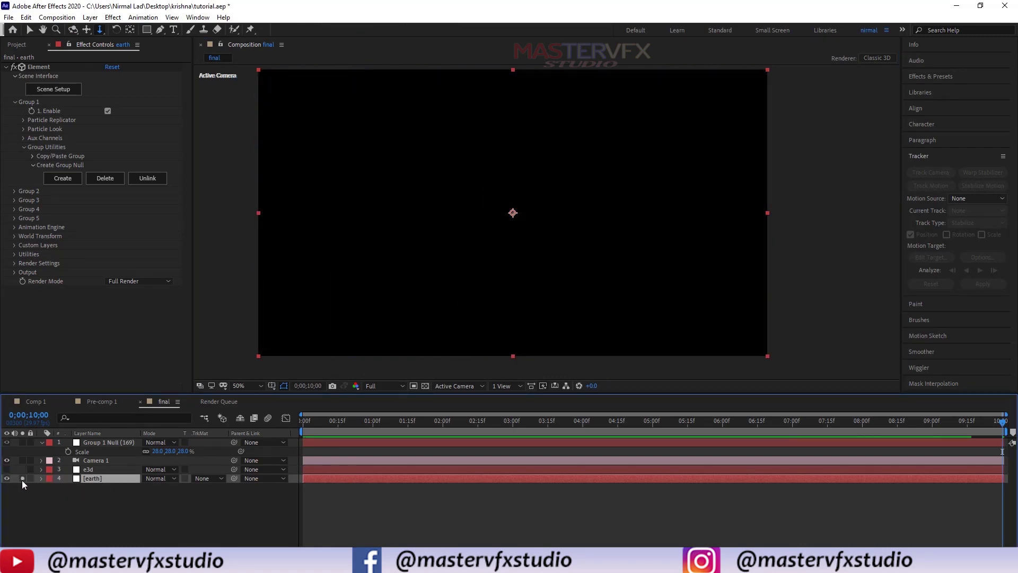
drag(535, 122, 500, 252)
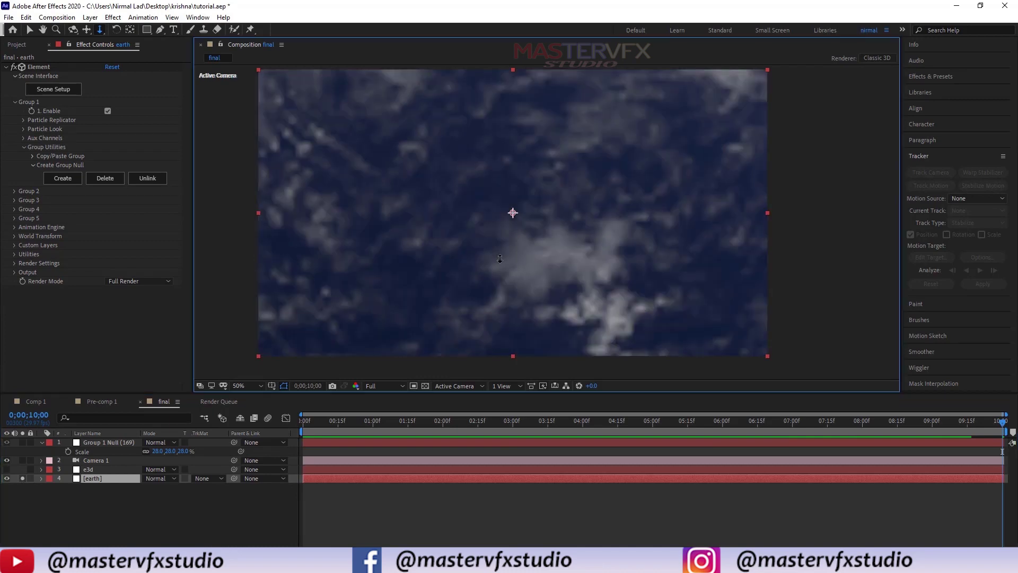
drag(515, 135, 497, 312)
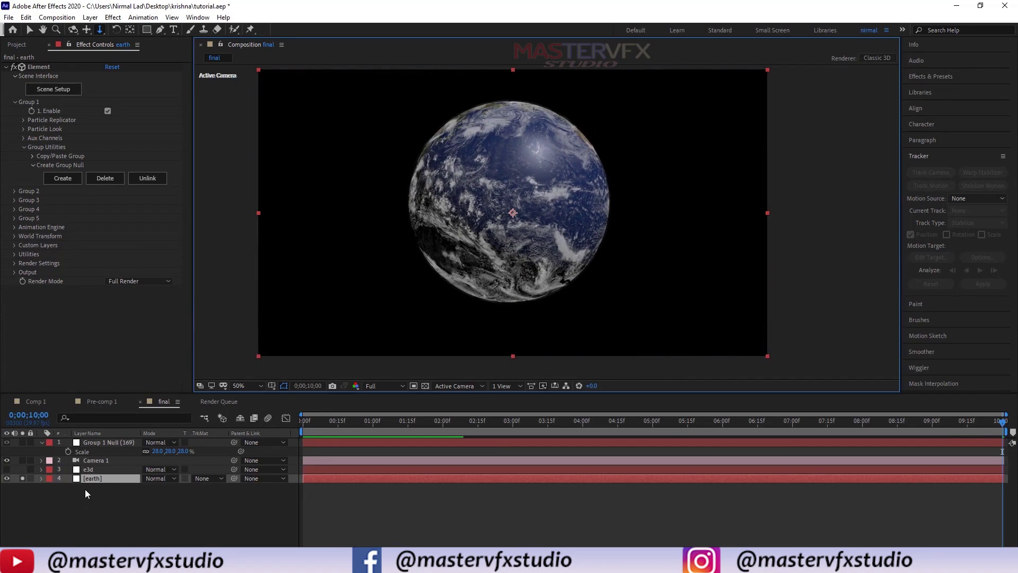
- Push the Group 1 Null back in depth to a Z position of 5610
key(p)
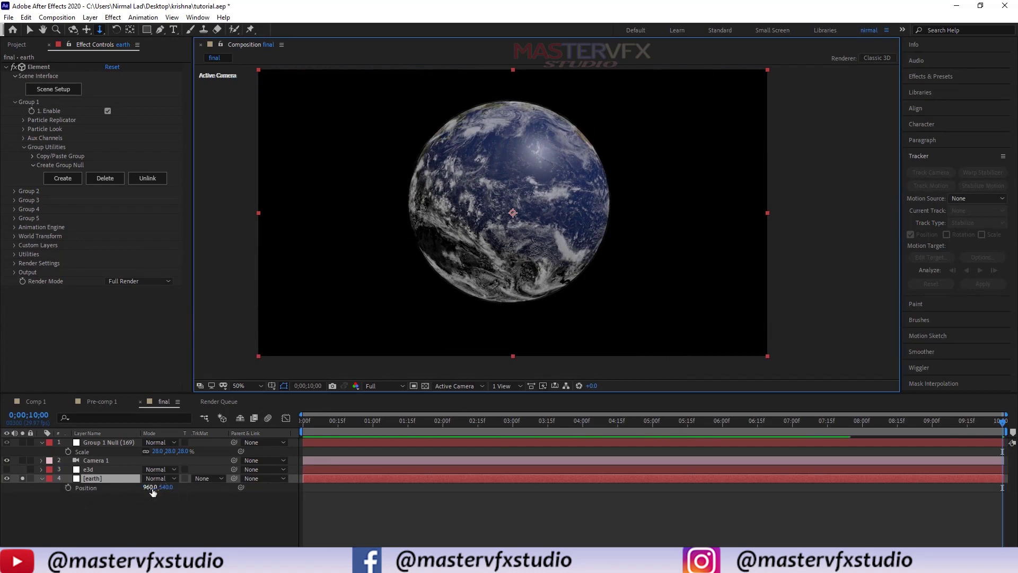
click(106, 442)
click(164, 451)
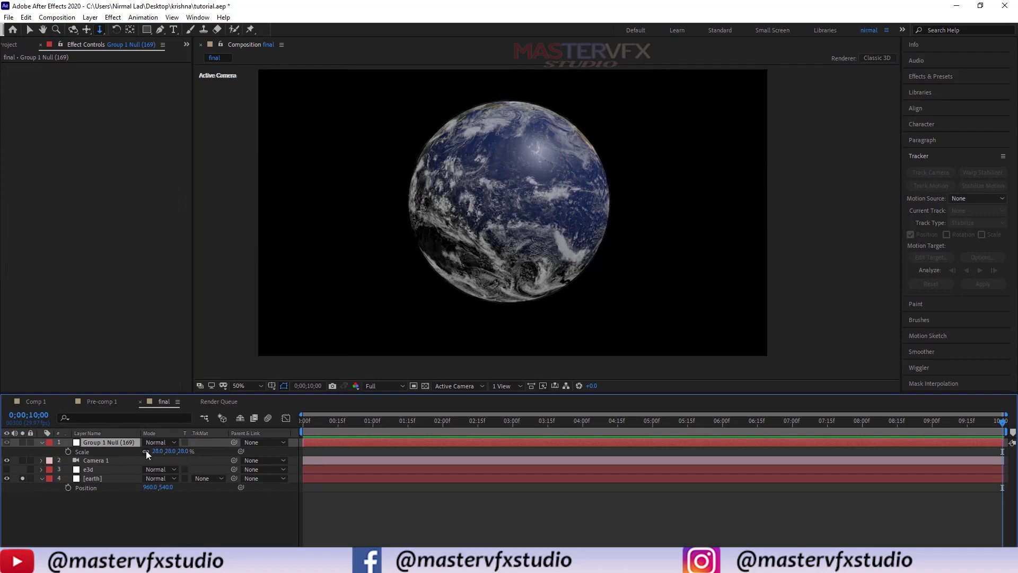
key(p)
drag(178, 451, 509, 466)
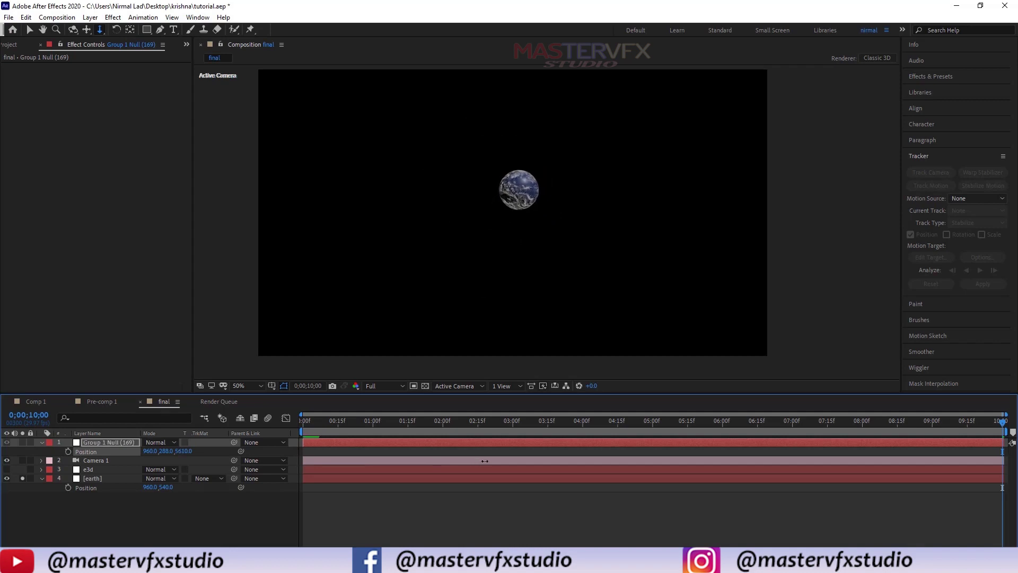
- Turn off solo on the earth layer and move the camera closer to the round window behind the astronaut
click(22, 478)
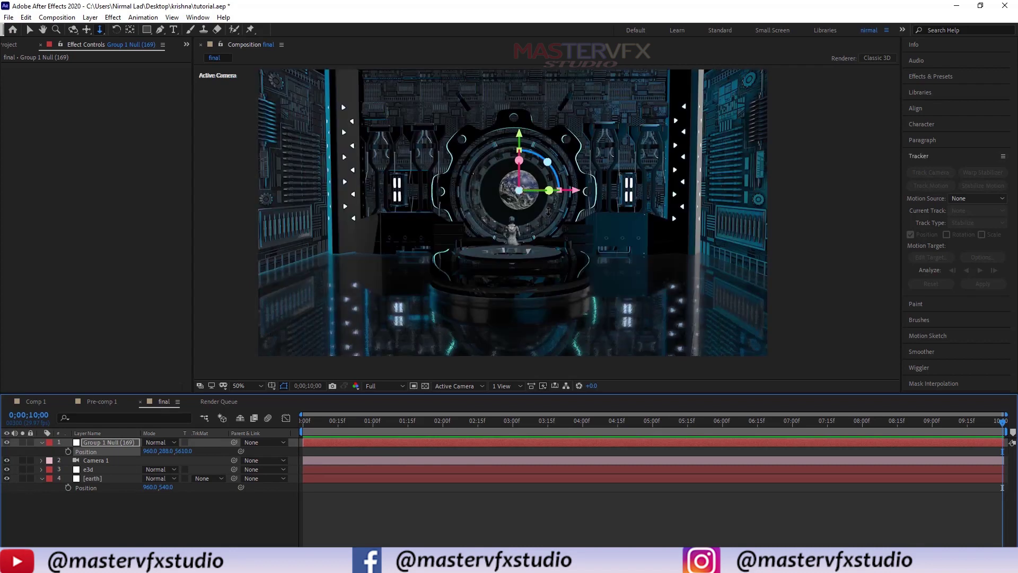
click(491, 265)
drag(491, 264, 512, 195)
drag(633, 146, 632, 106)
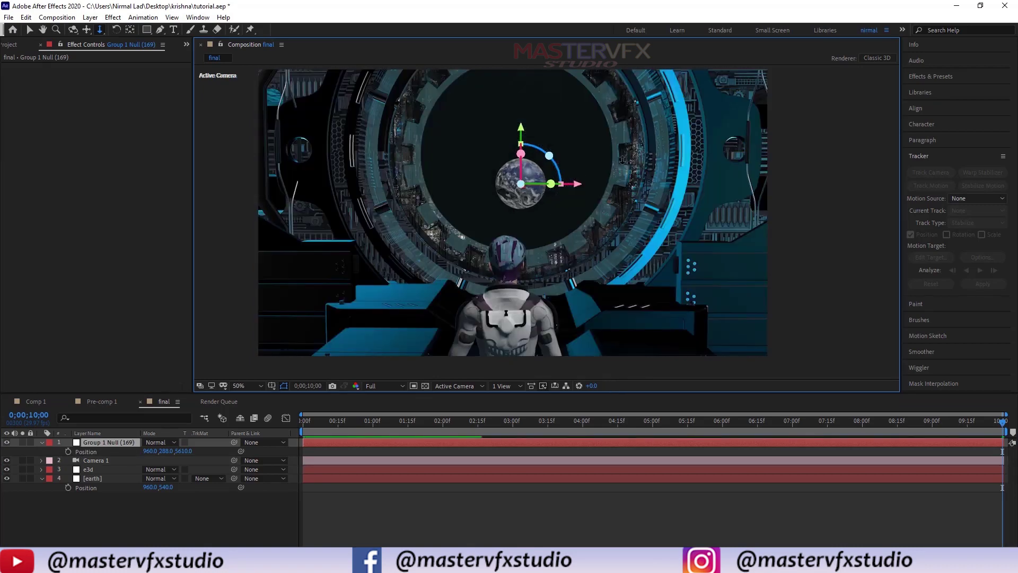
drag(622, 160, 629, 188)
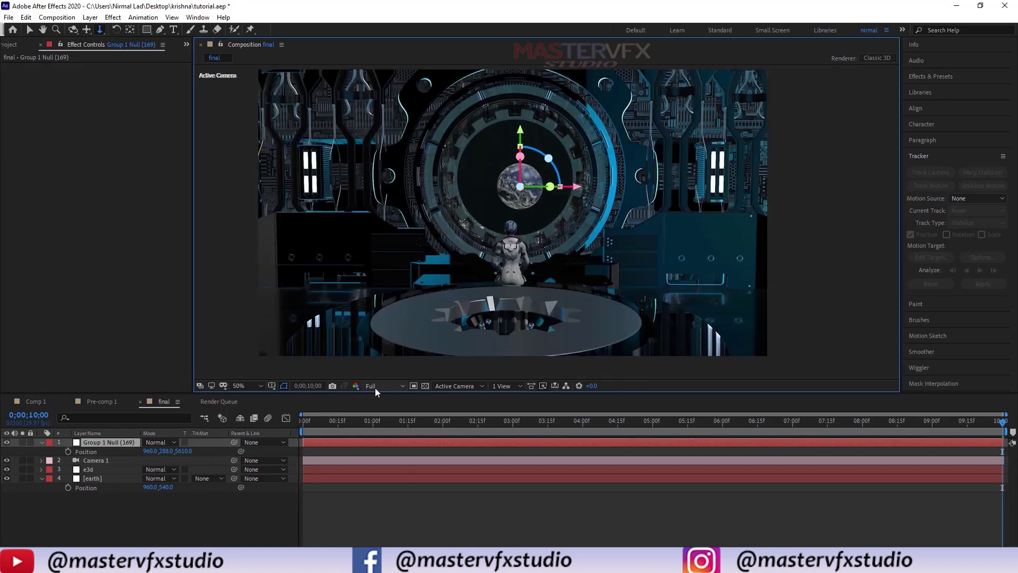
- Lower the preview resolution to Third and scale the Group 1 Null to 37%
click(374, 387)
click(382, 429)
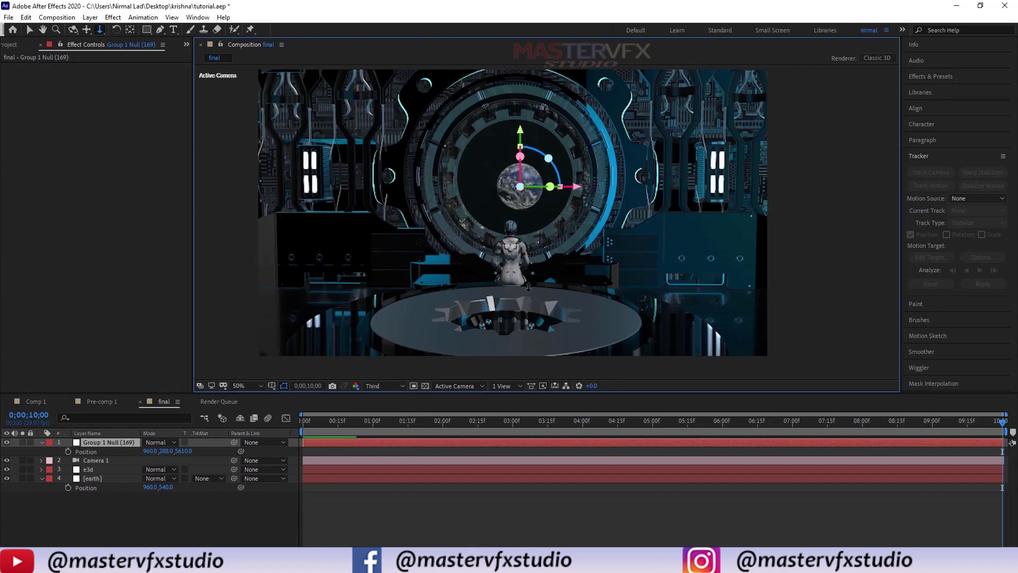
click(104, 442)
key(ctrl+z)
drag(148, 450, 162, 451)
key(s)
- Nudge the Group 1 Null slightly left and up so the Earth sits centred in the round window
key(v)
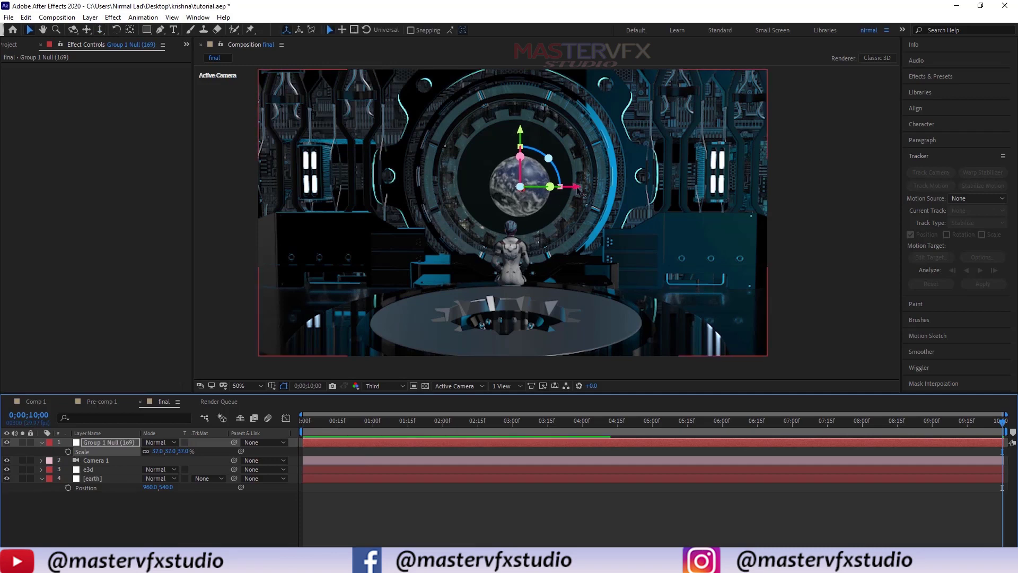
drag(577, 188, 575, 188)
drag(519, 130, 519, 124)
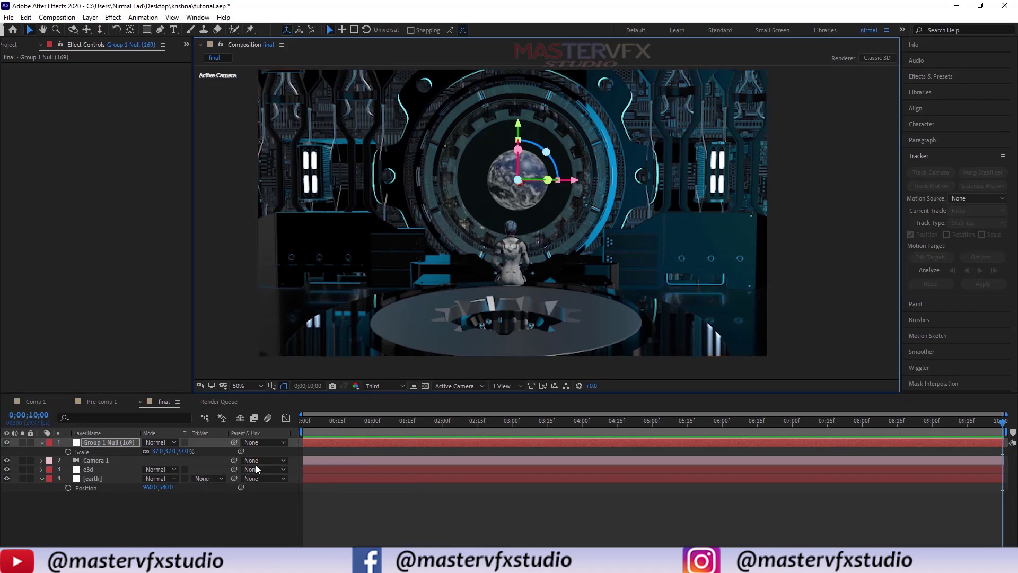
- Reframe Camera 1 closer behind the astronaut, with the Earth and round window centred above the figure
click(94, 461)
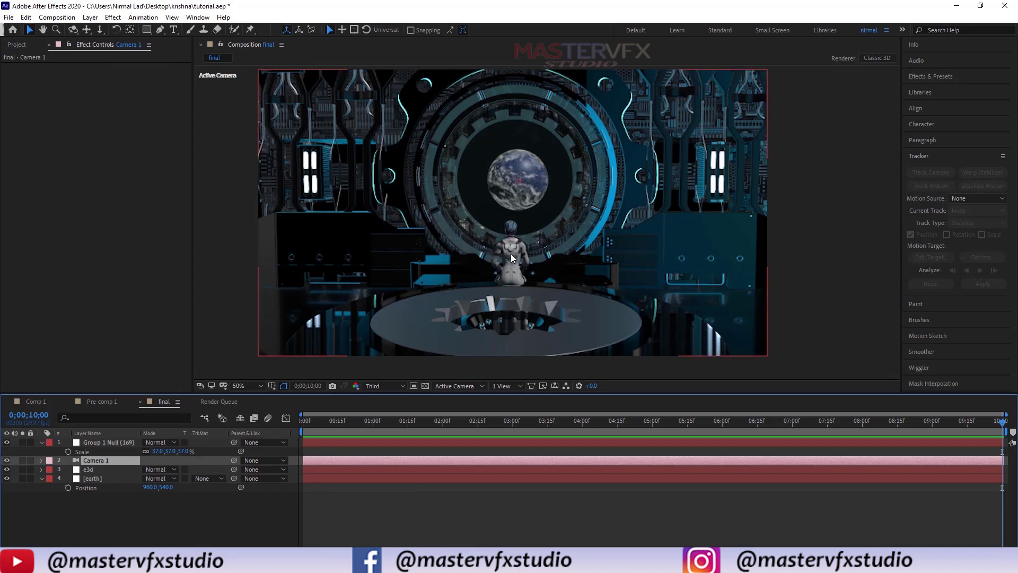
key(c)
drag(554, 253, 506, 309)
key(c)
key(c)
click(575, 232)
key(c)
key(c)
key(c)
key(c)
key(c)
key(c)
key(c)
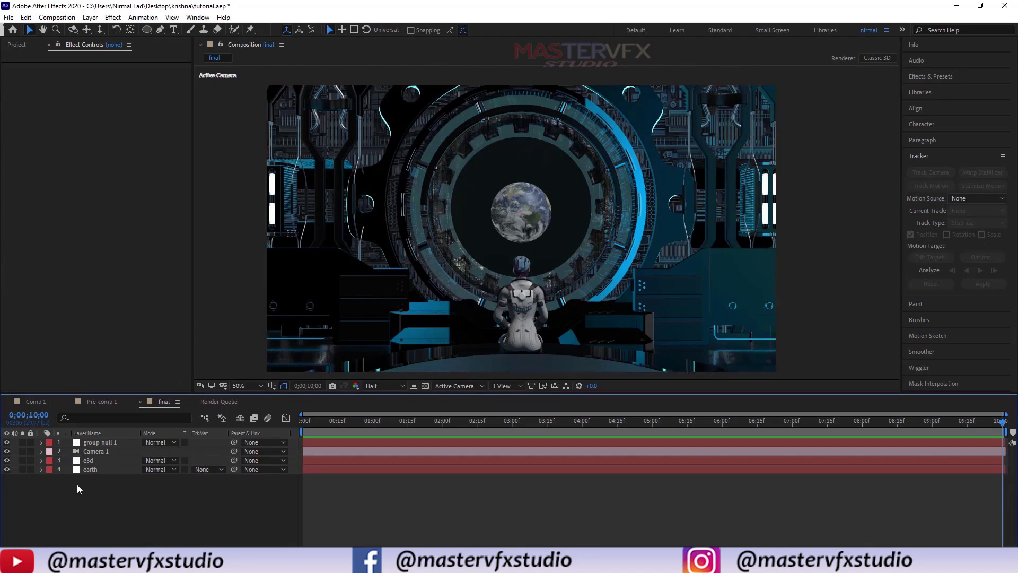
- Hide the e3d layer and create a white 1920 x 1080 px solid named mask
click(87, 460)
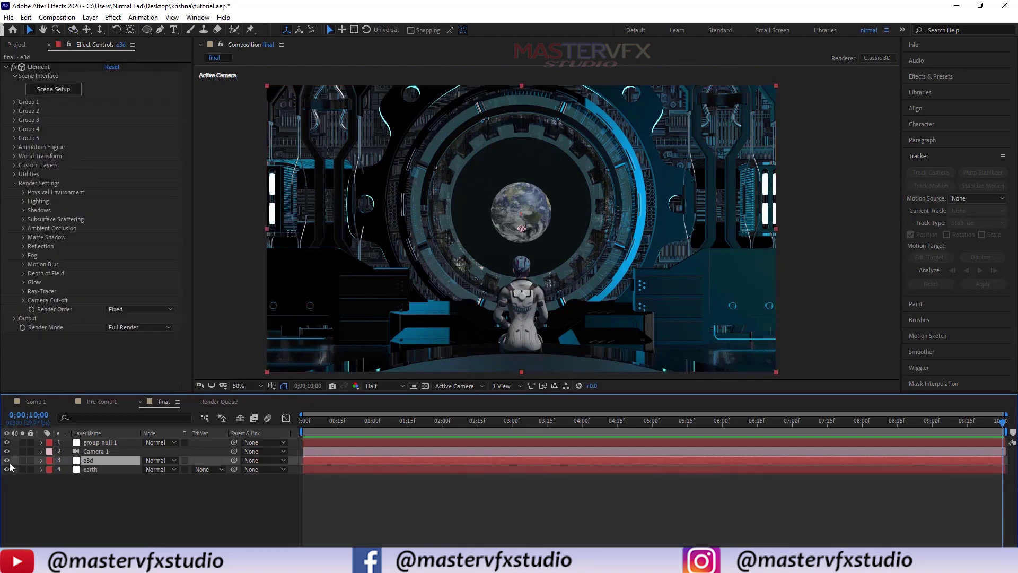
click(5, 467)
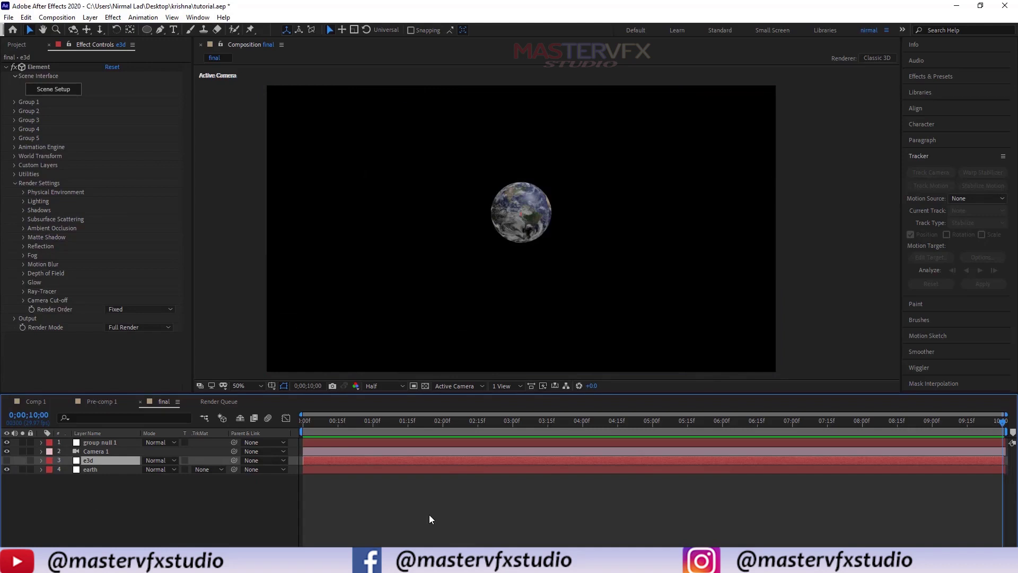
key(ctrl+y)
key(BackSpace)
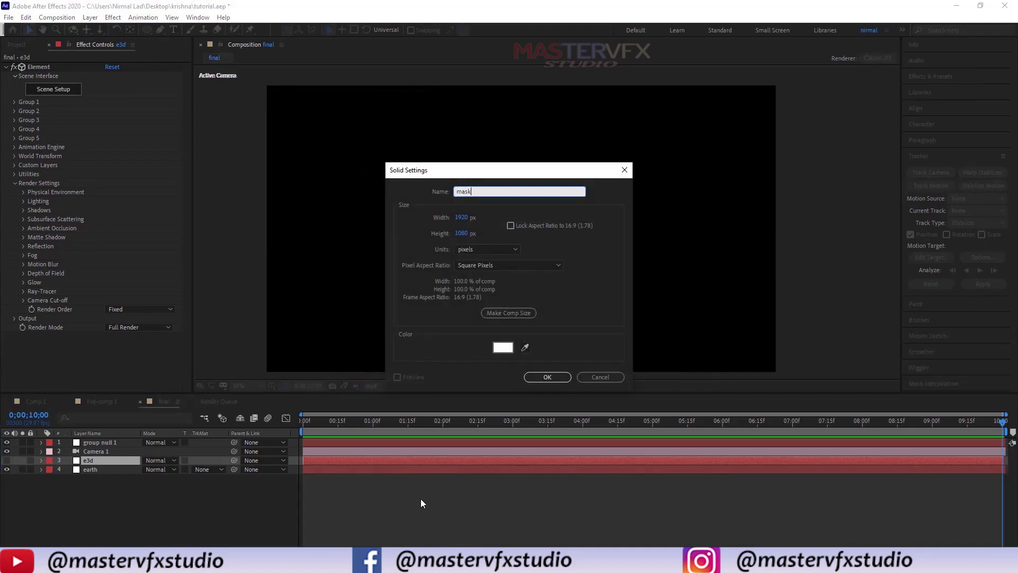
click(503, 347)
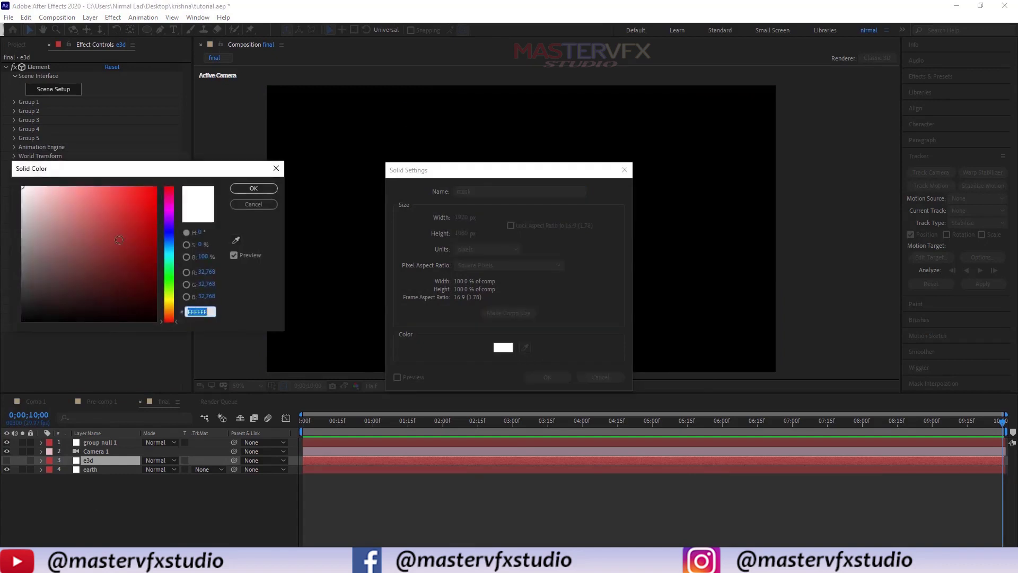
click(254, 189)
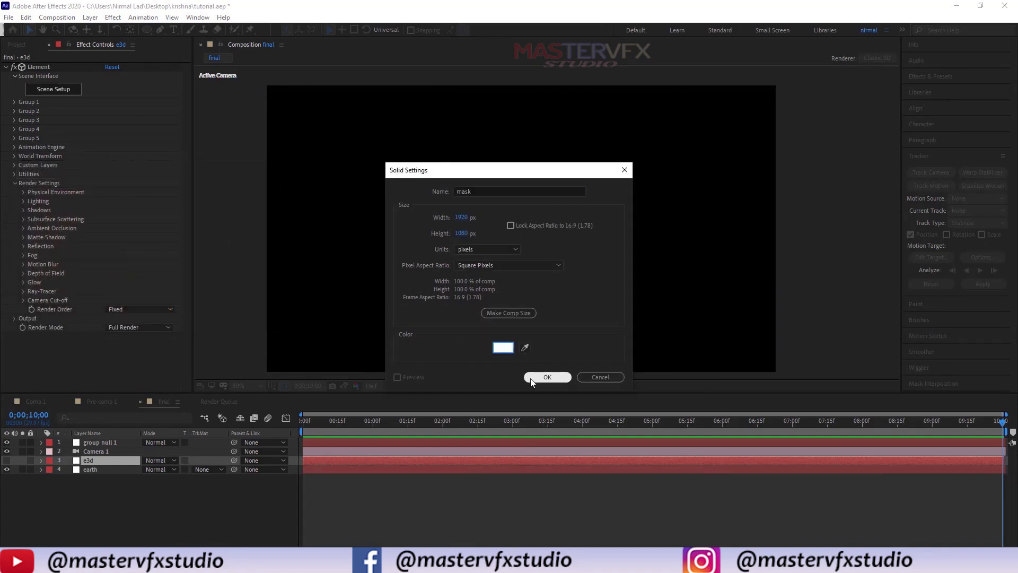
click(546, 377)
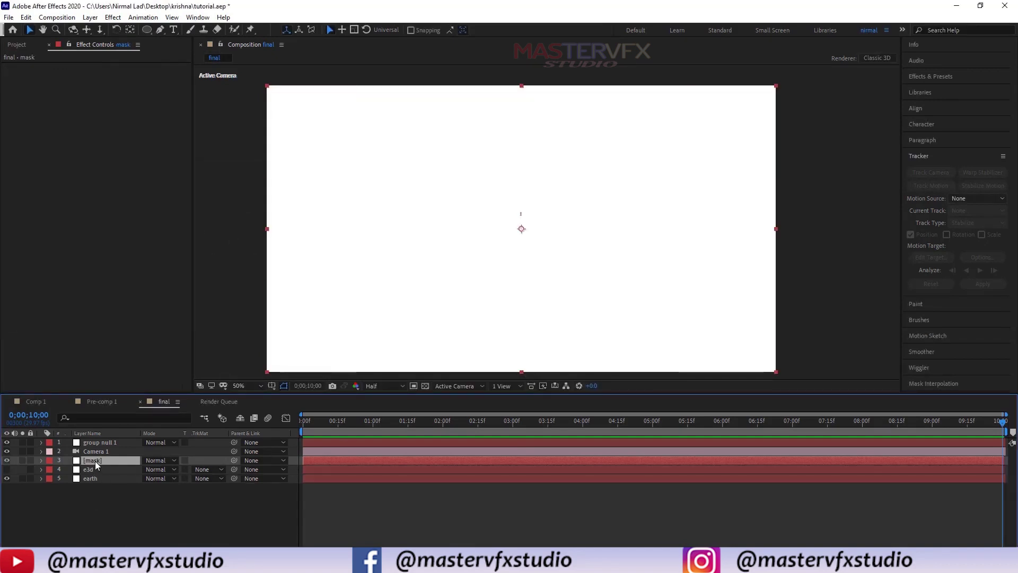
- Move the mask solid below the earth layer and draw a circular mask slightly larger than the Earth
drag(95, 461, 109, 491)
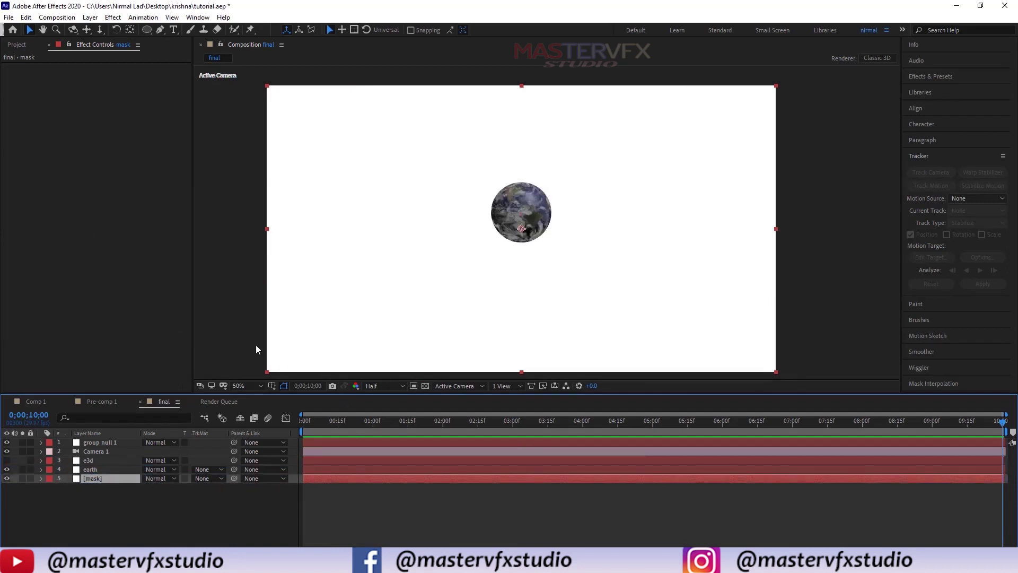
click(147, 30)
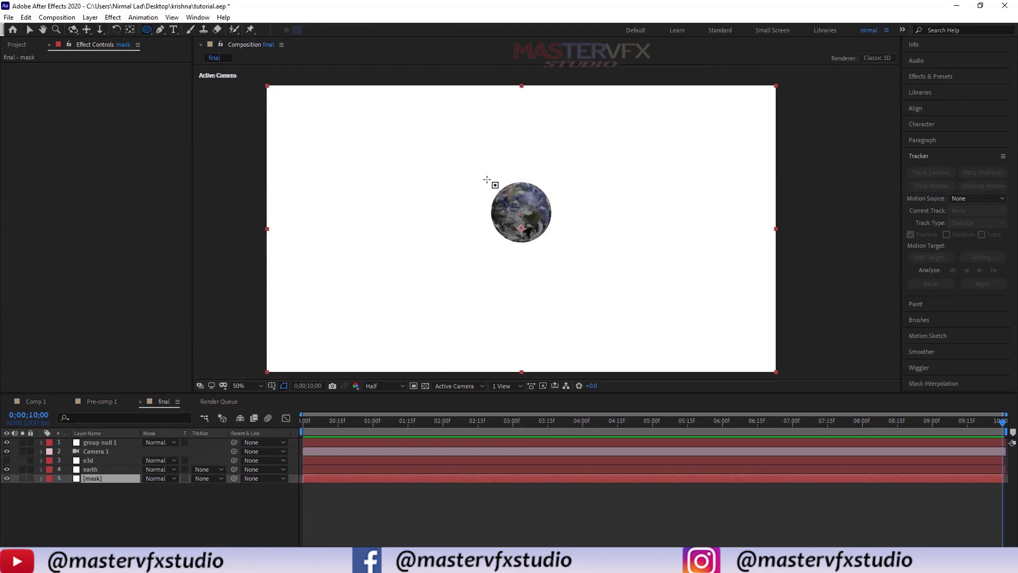
drag(483, 175, 557, 231)
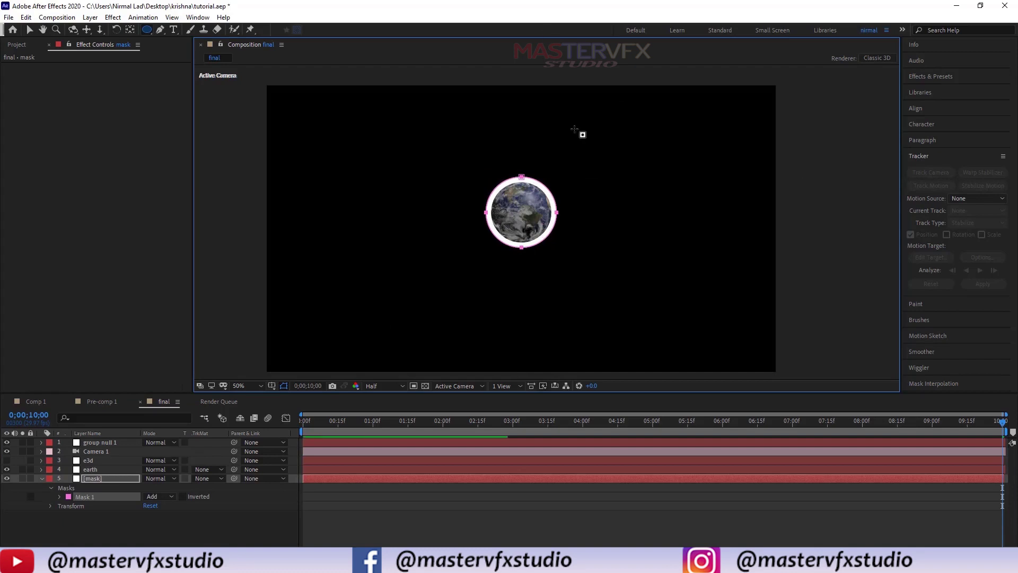
- Scale the mask layer to 89% and align its circle evenly around the Earth
click(97, 481)
key(s)
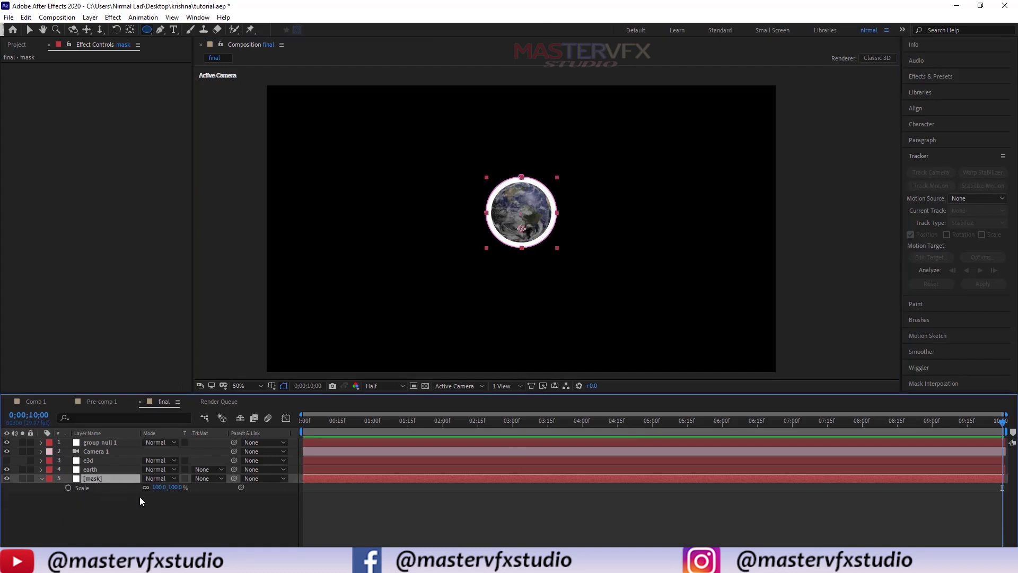
drag(162, 489, 158, 488)
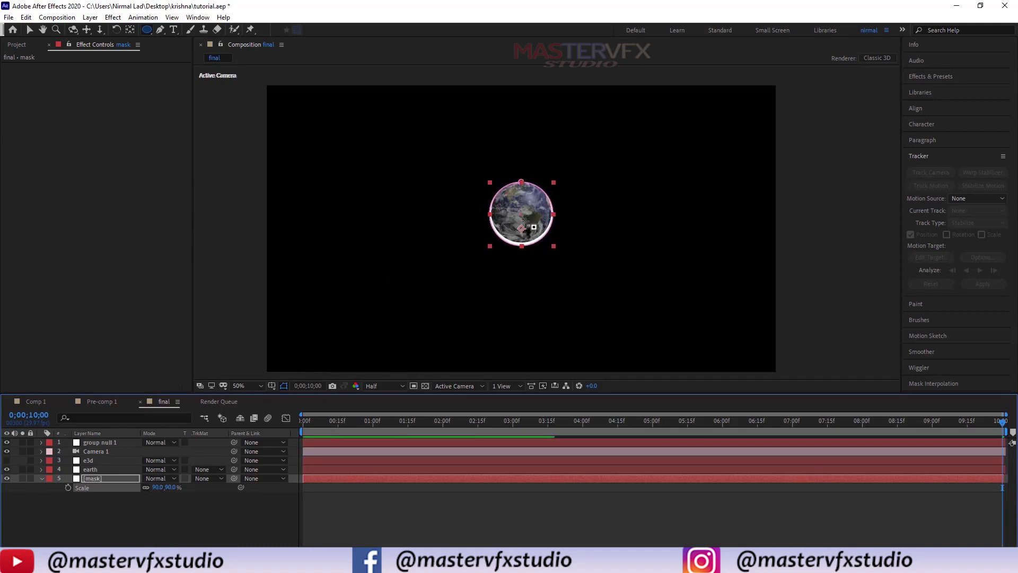
key(v)
drag(513, 244, 517, 224)
key(ctrl+z)
click(156, 487)
text(89)
key(Return)
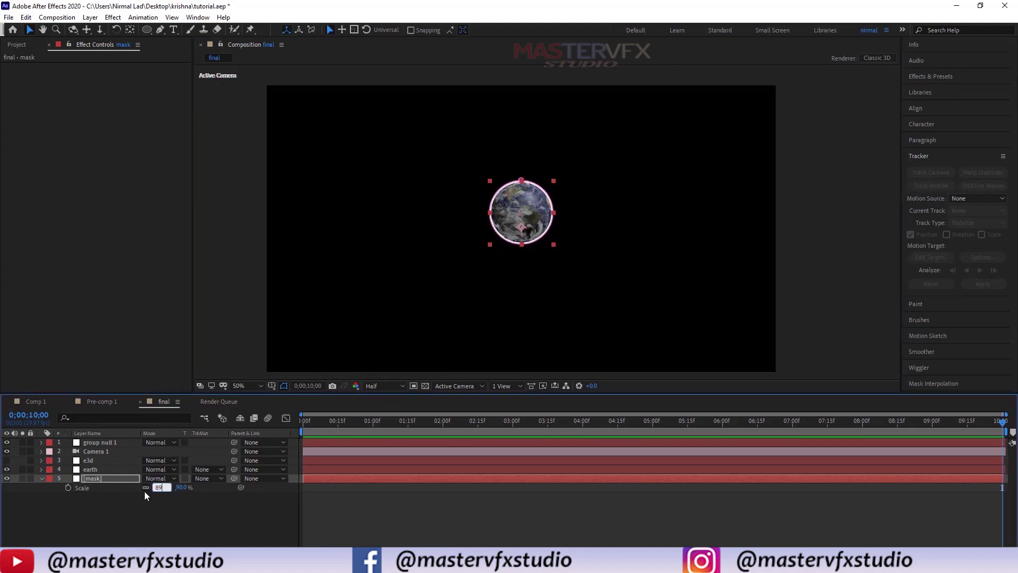
click(203, 534)
- Set the mask layer's Mask Feather to 79 pixels and show the layer switches in the timeline
click(111, 479)
click(107, 476)
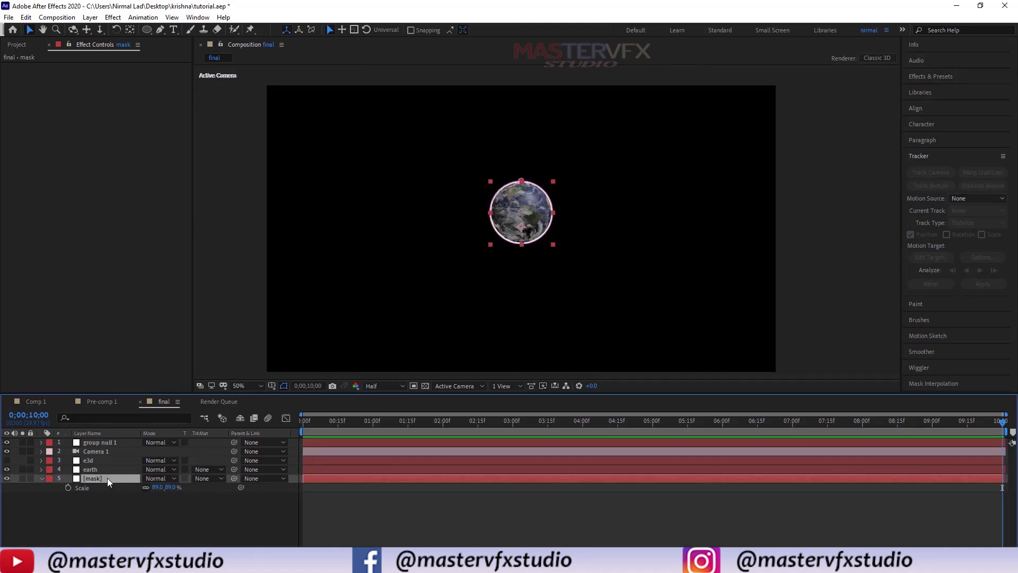
key(f)
drag(156, 497, 187, 492)
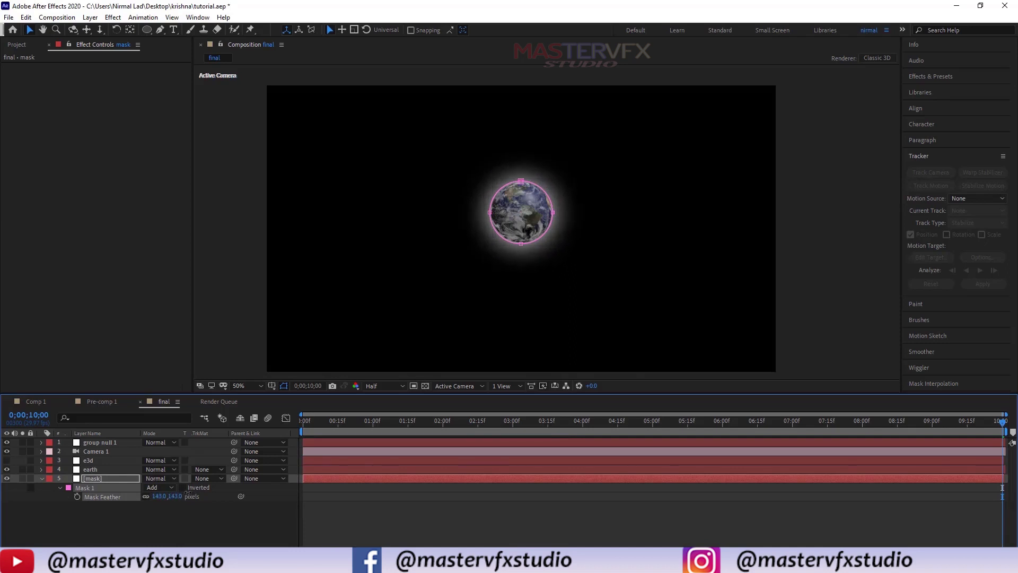
click(159, 496)
text(50)
key(Return)
key(F4)
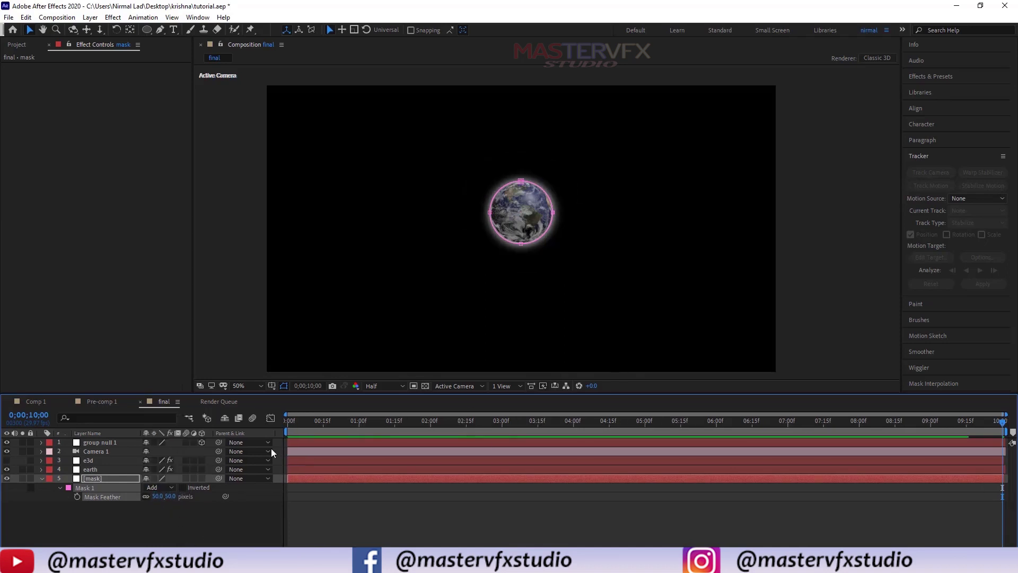
drag(158, 497, 172, 495)
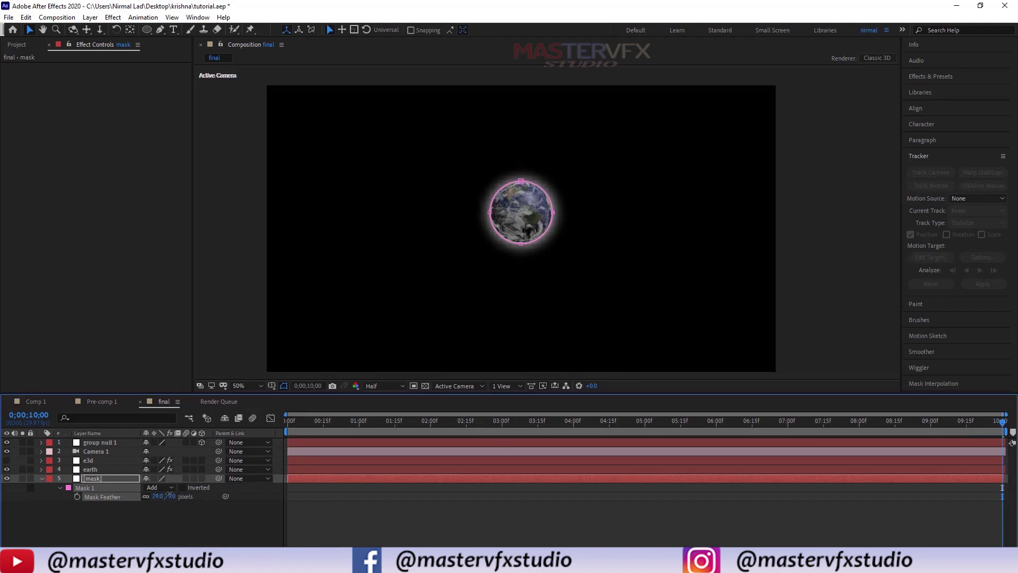
click(164, 511)
- Duplicate the mask layer and set the upper copy's Mask Feather to 0 pixels
click(90, 478)
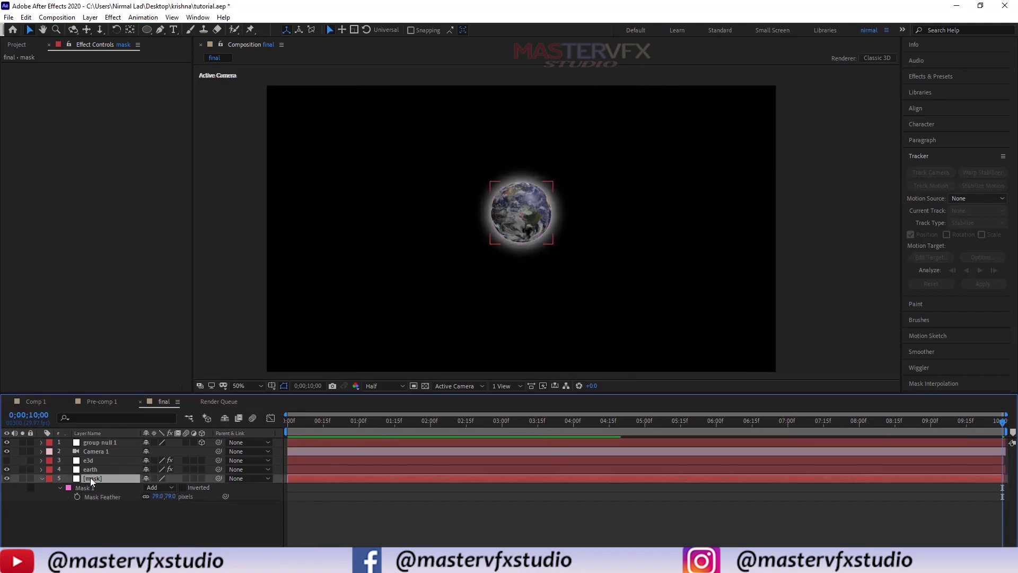
key(ctrl+d)
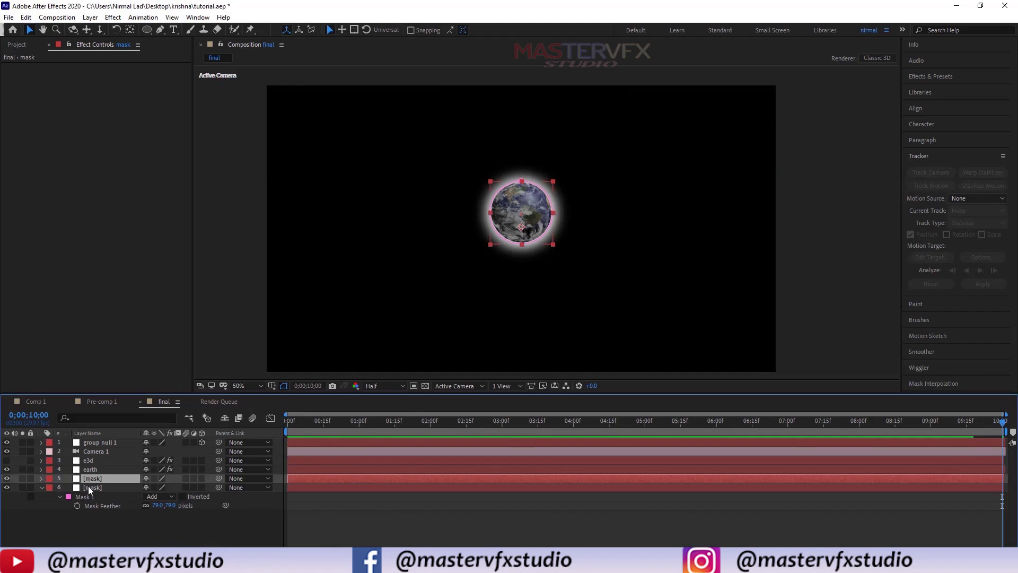
key(f)
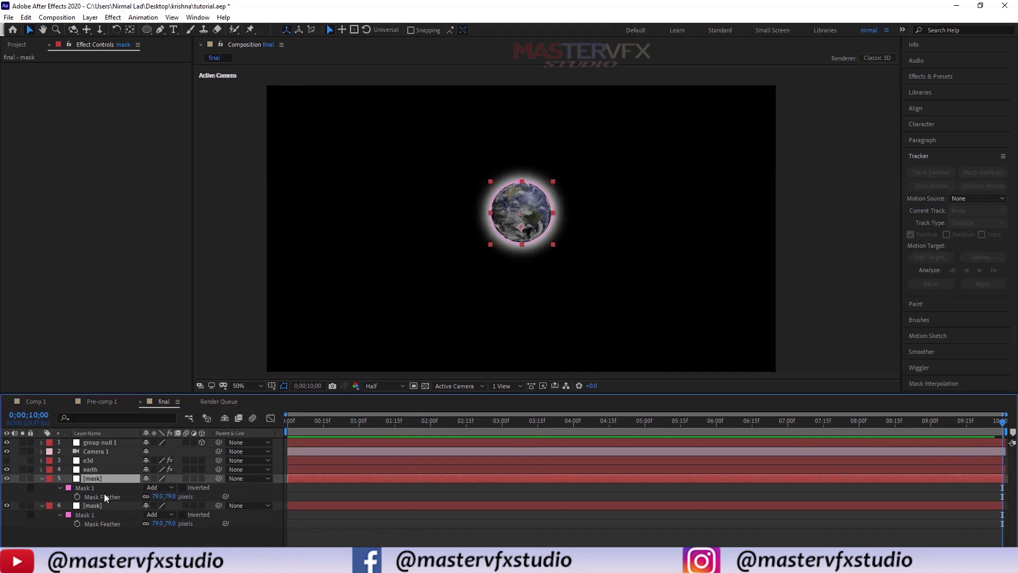
click(158, 496)
text(0)
click(144, 529)
- Apply the Saber effect to the upper mask layer and set its Core Type to Layer Masks
click(126, 478)
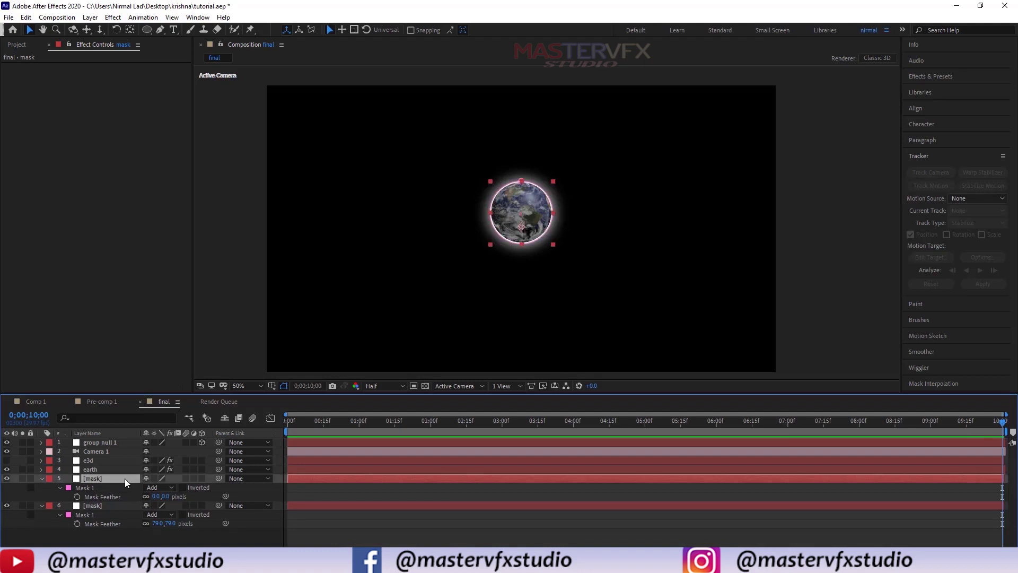
key(ctrl+space)
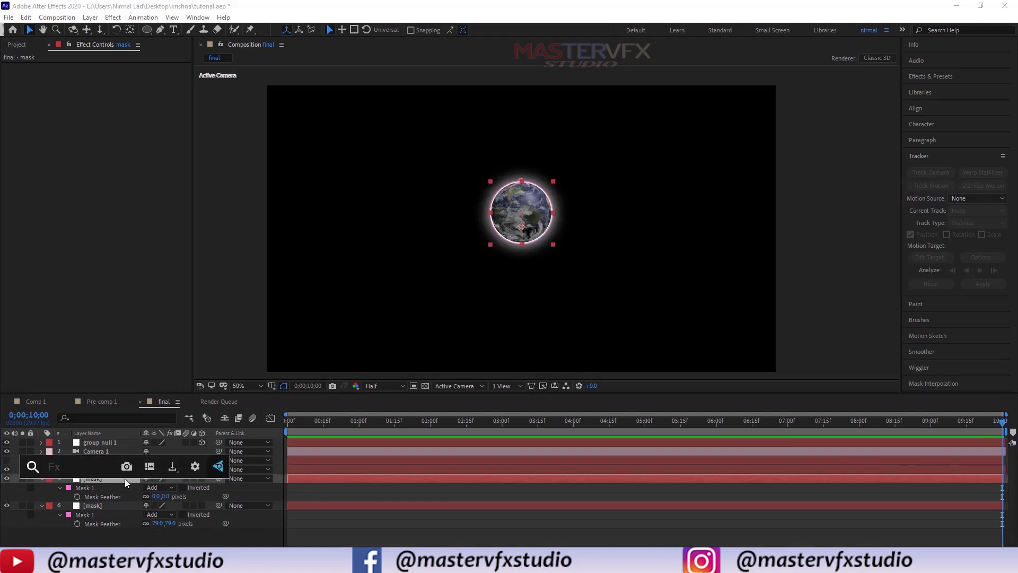
text(saber)
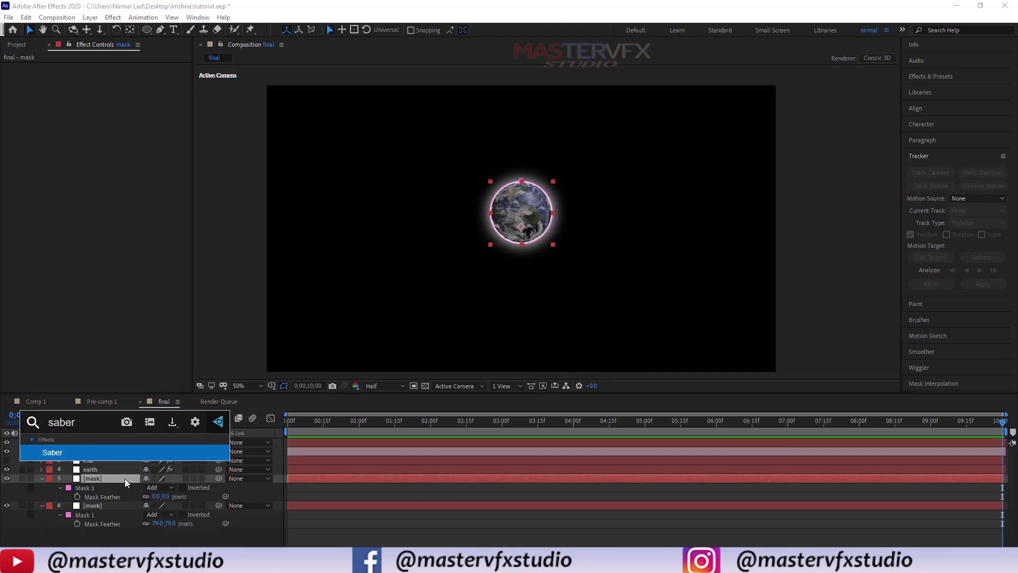
key(Return)
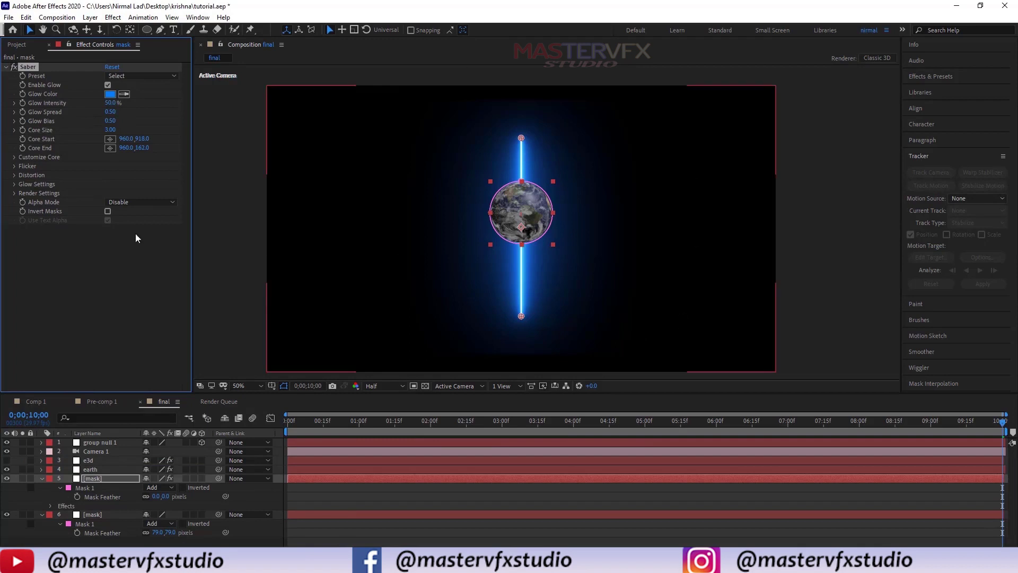
click(15, 158)
click(136, 167)
click(140, 189)
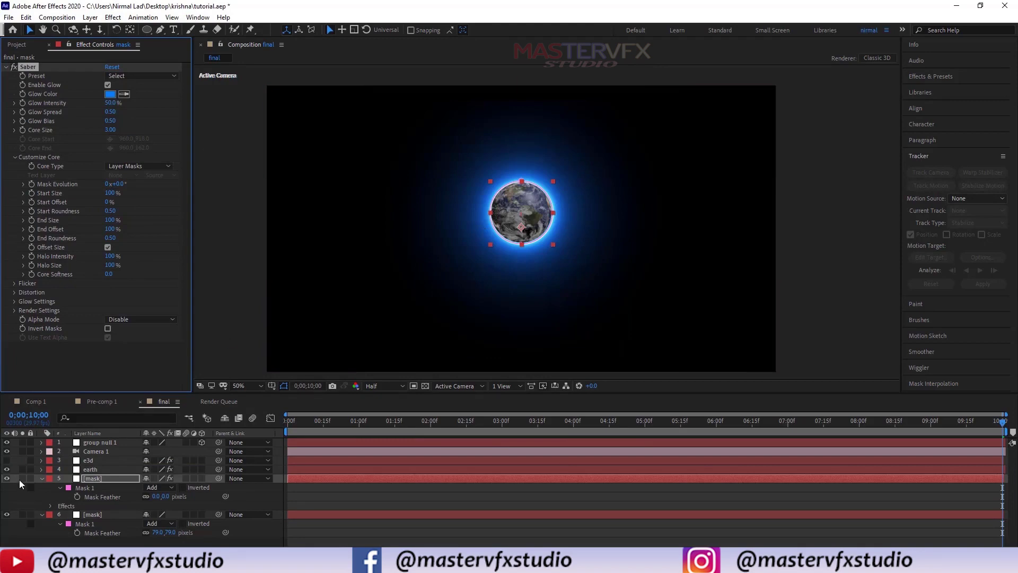
- Collapse the upper mask layer's properties and rename that layer saber
click(41, 478)
click(94, 478)
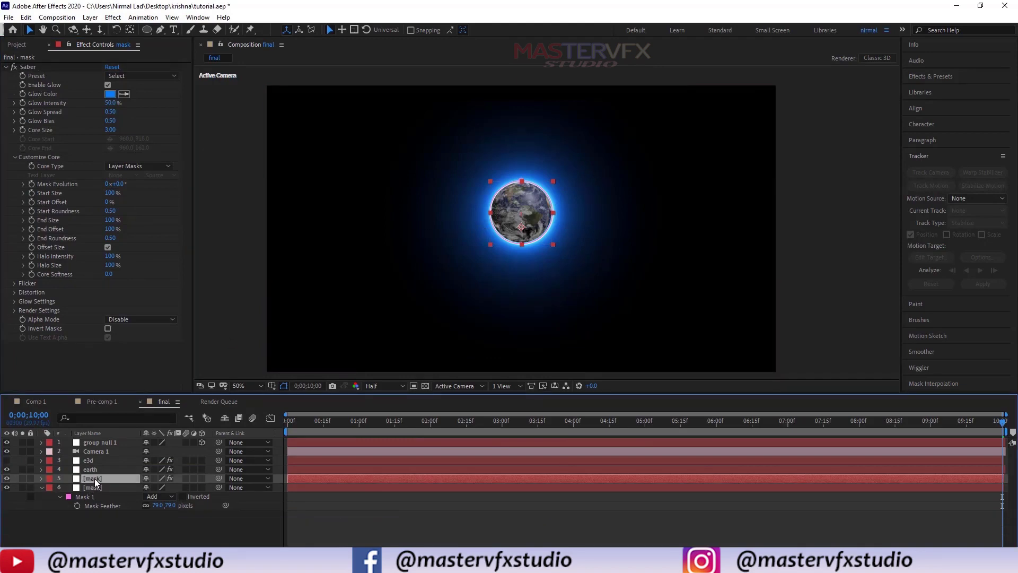
key(Return)
text(saber)
click(70, 525)
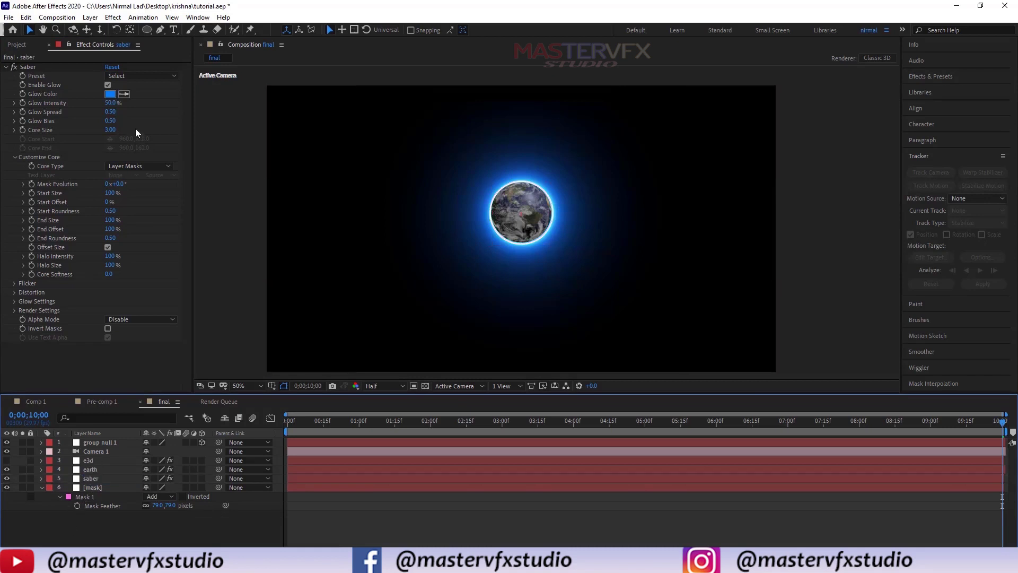
- Change the saber layer's Glow Color to the lighter blue 3598FB
click(110, 94)
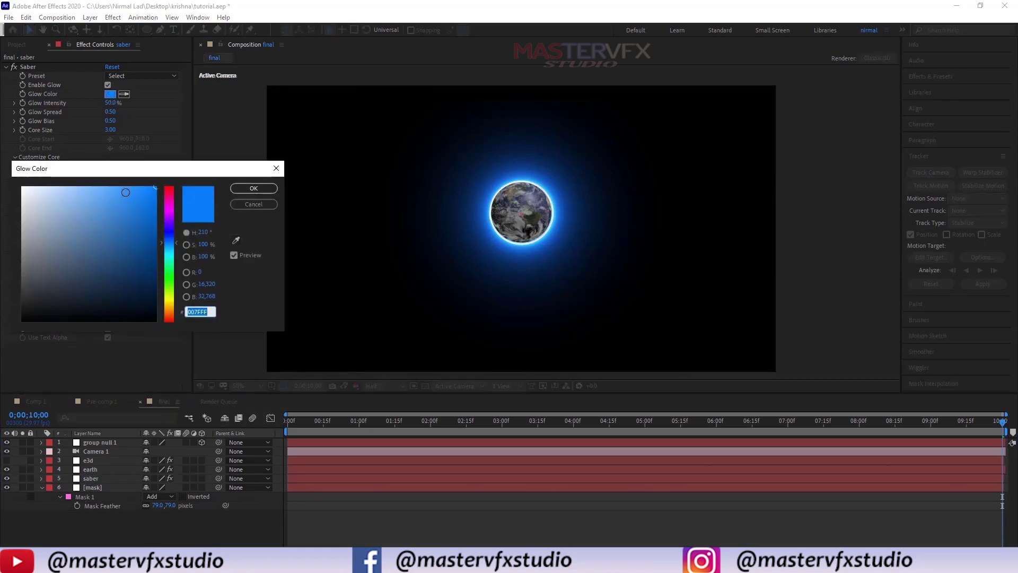
click(127, 189)
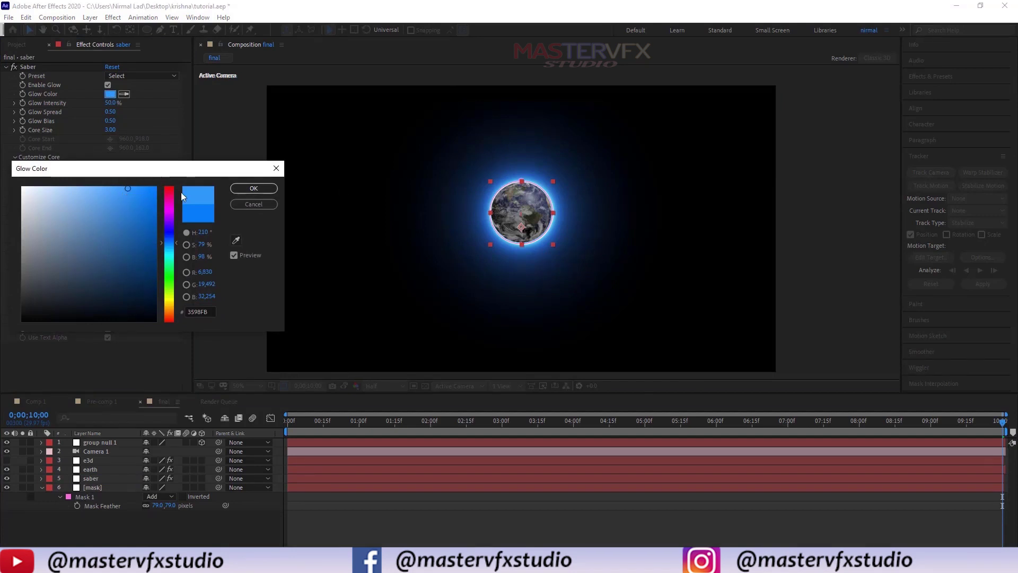
click(251, 189)
- Duplicate the saber layer and place the copy above the earth layer
click(83, 479)
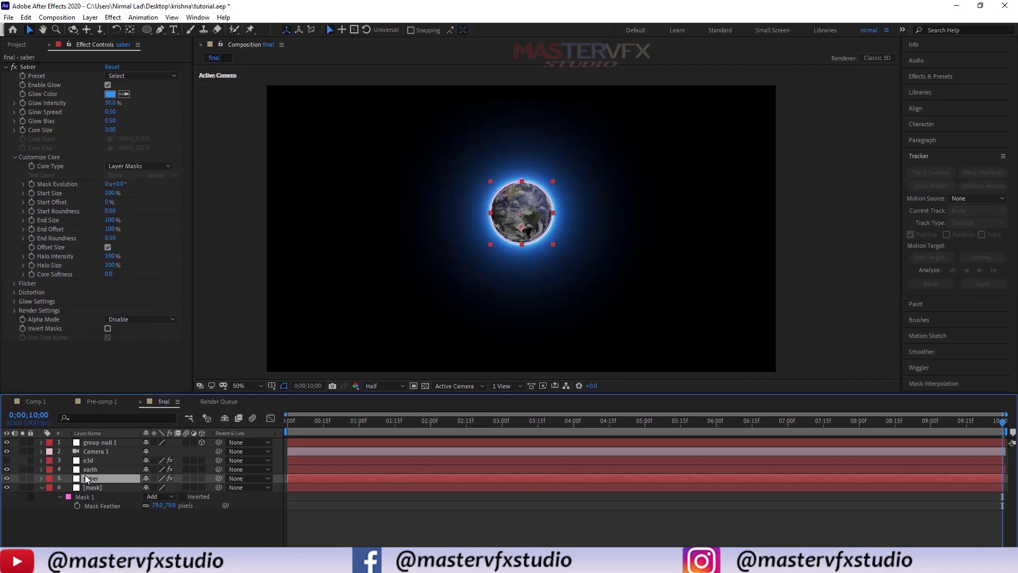
key(ctrl+d)
drag(85, 480, 88, 466)
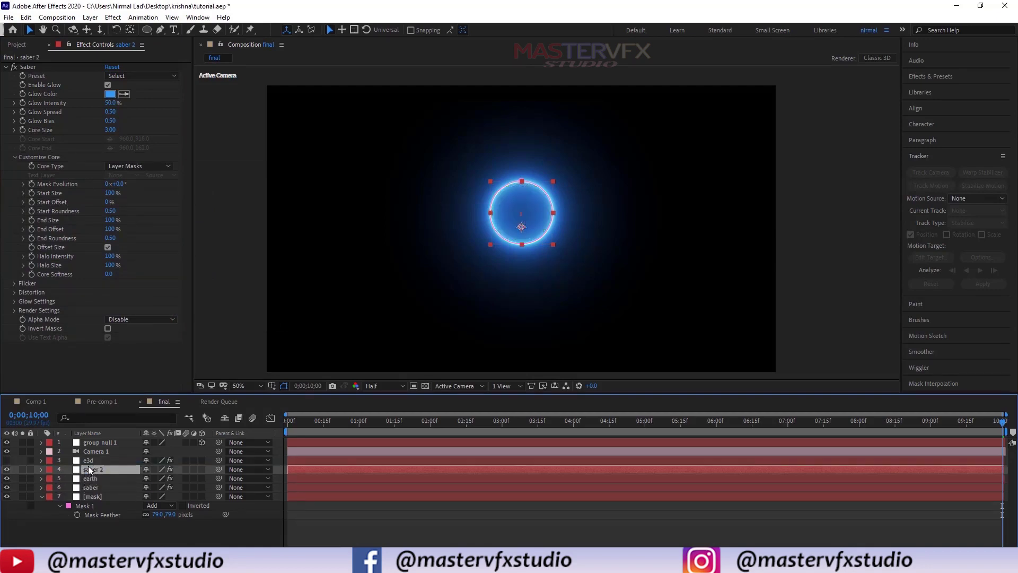
- Give the duplicated saber layer a deeper blue Glow Color and set its Alpha Mode to Mask Core
click(111, 94)
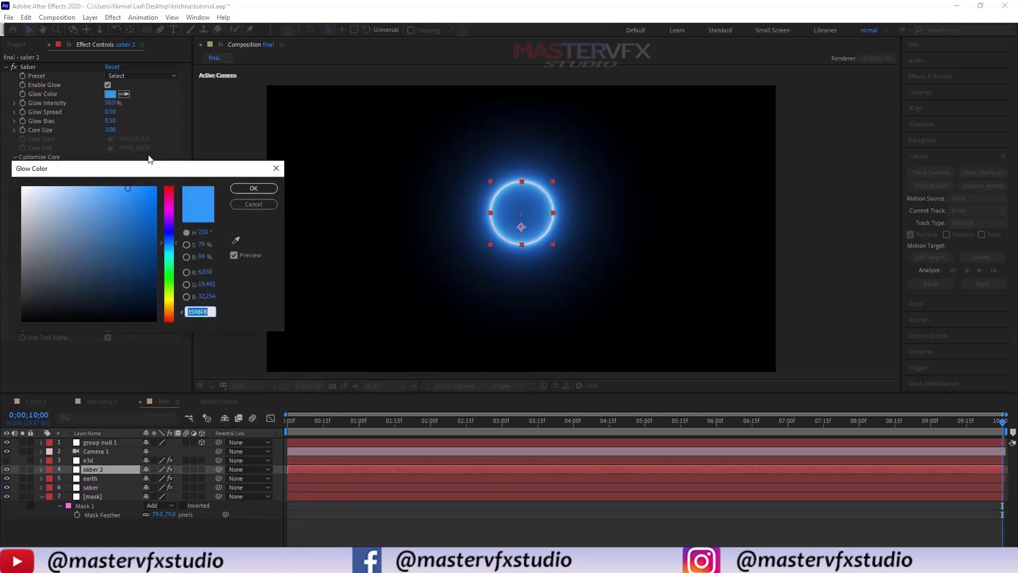
click(265, 188)
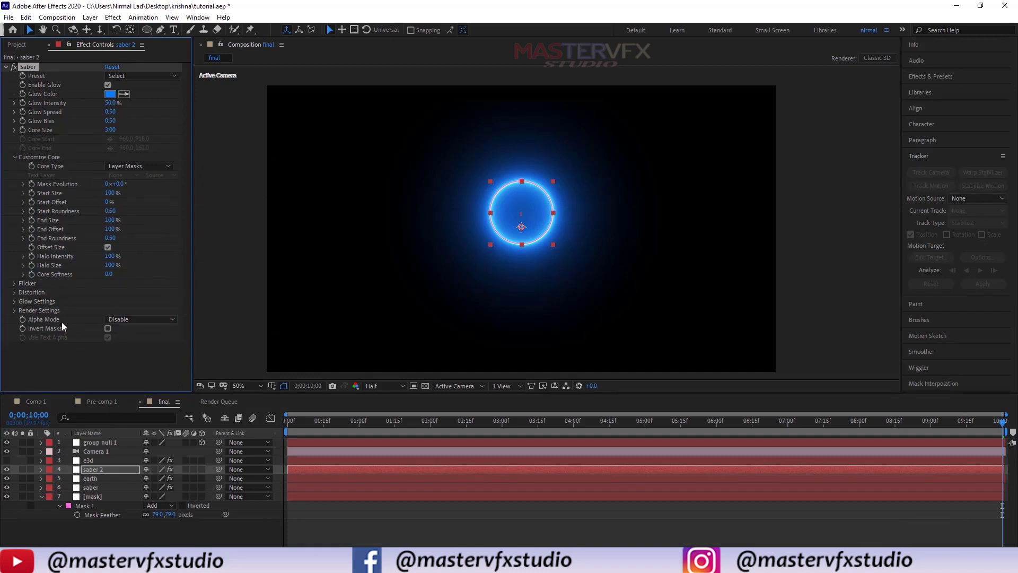
click(112, 319)
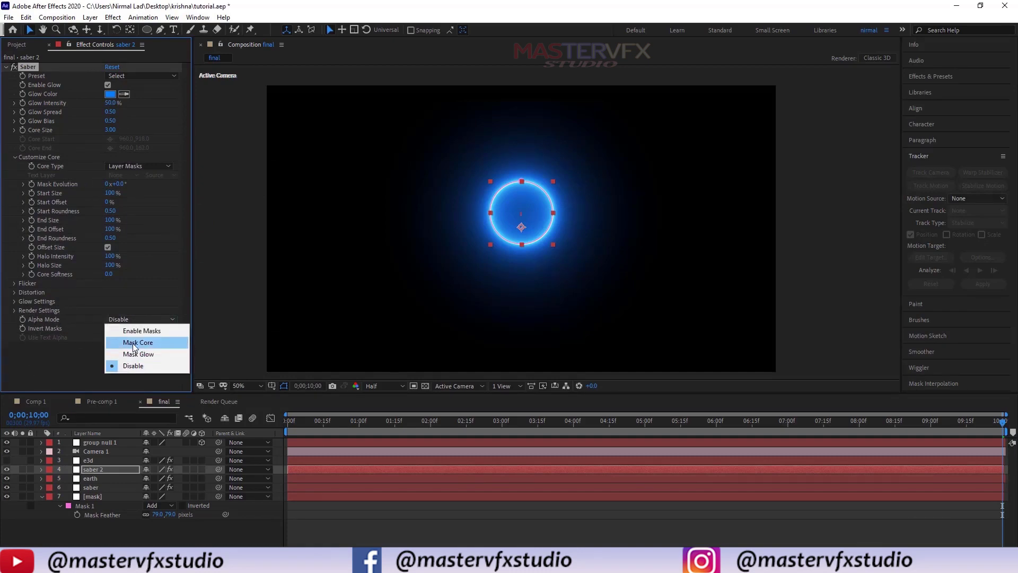
click(134, 342)
- Solo the saber 2 layer, set its Glow Intensity to 33%, and turn the solo off again
click(22, 469)
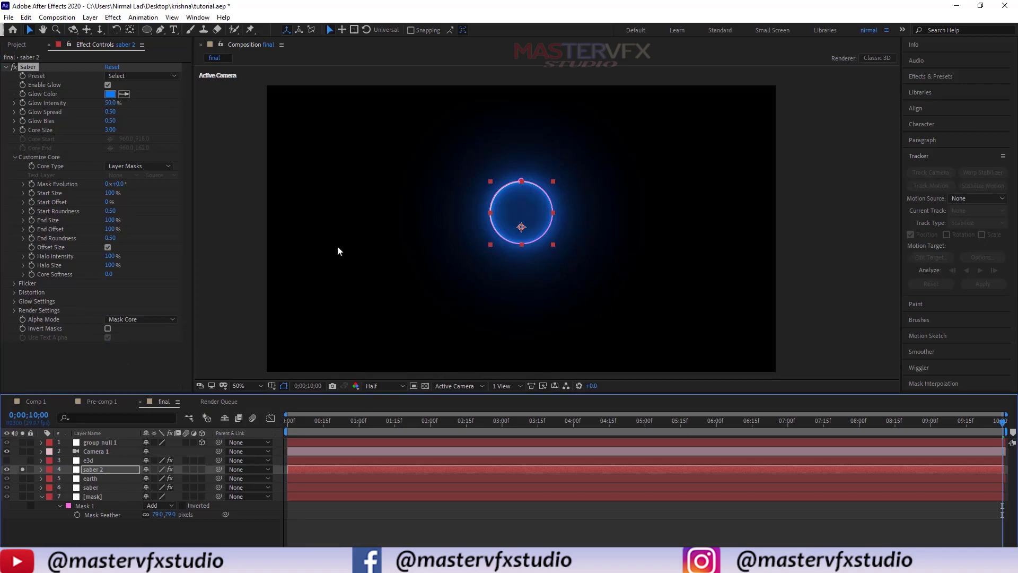
click(107, 102)
text(33)
click(168, 108)
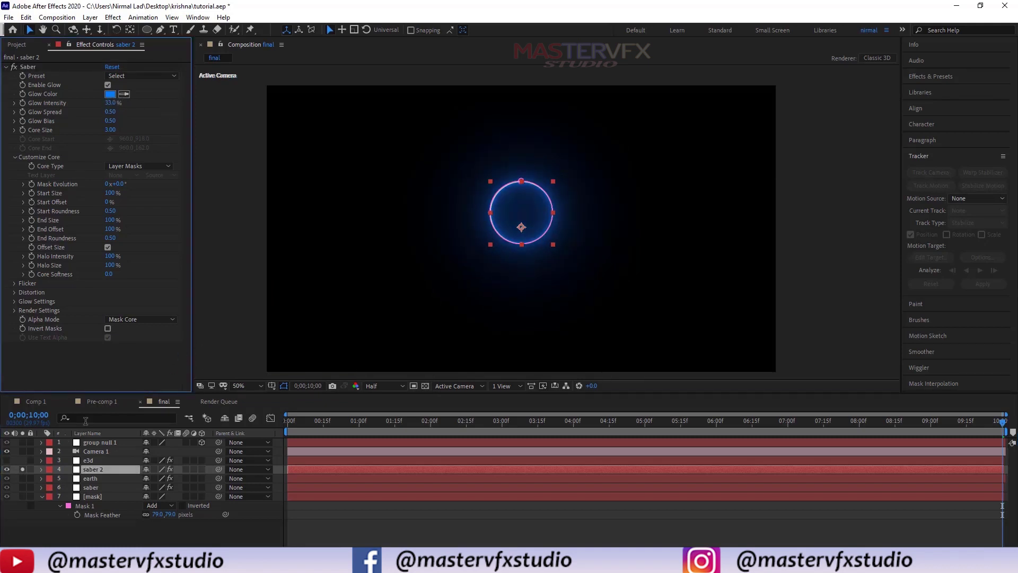
click(21, 469)
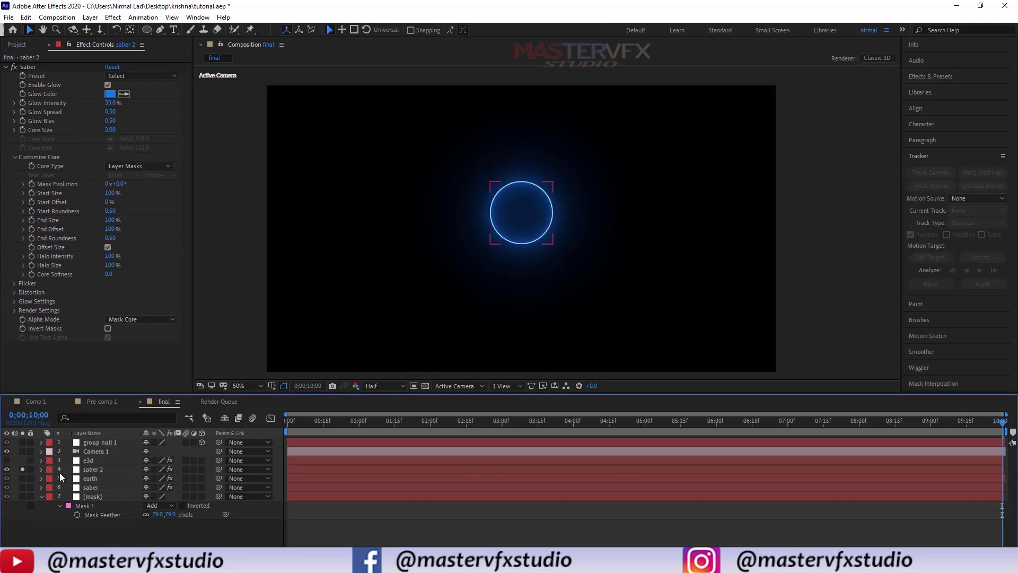
- Set the saber 2 layer's blending mode to Screen and turn the e3d layer's visibility back on
click(84, 470)
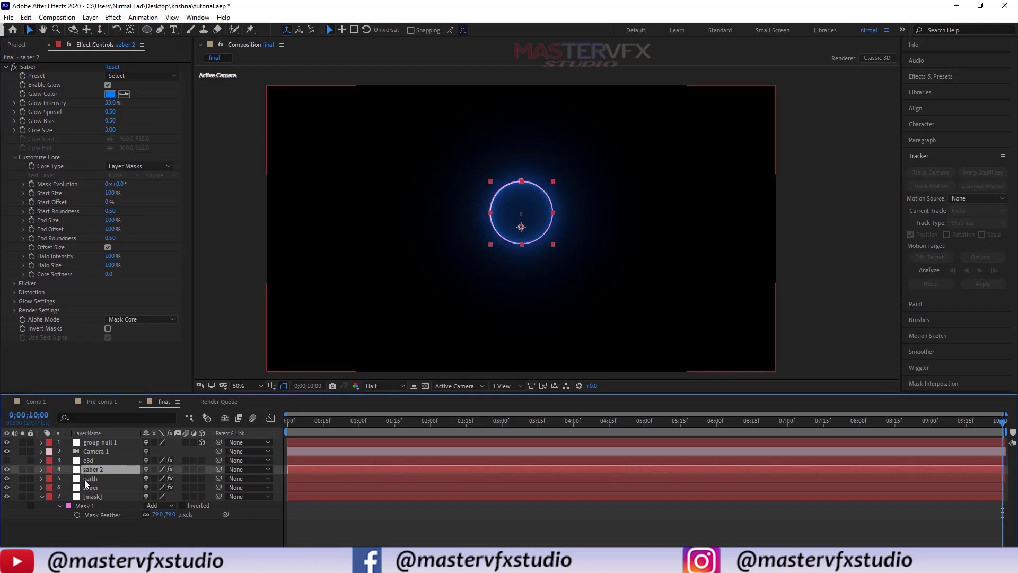
key(F4)
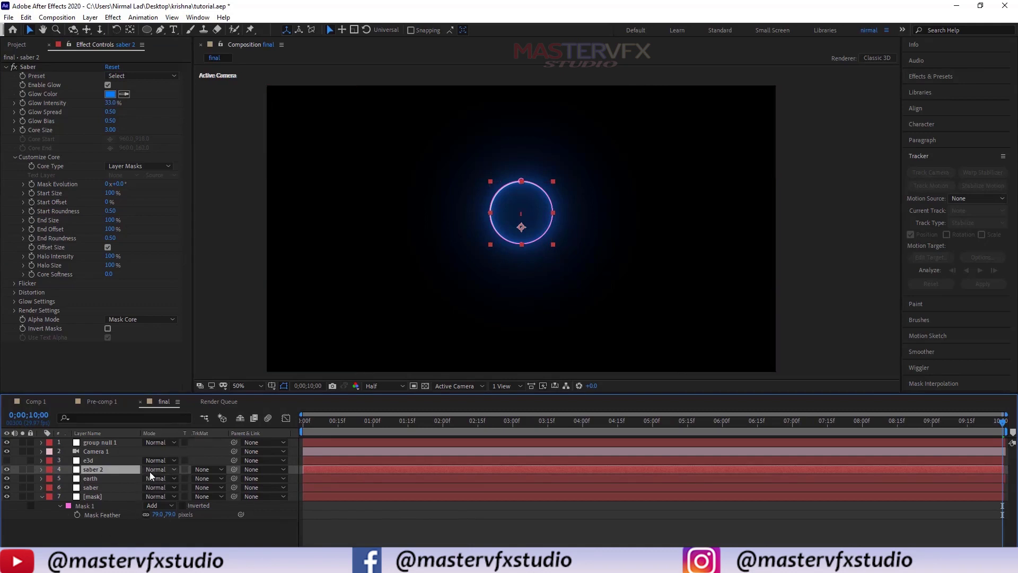
click(150, 471)
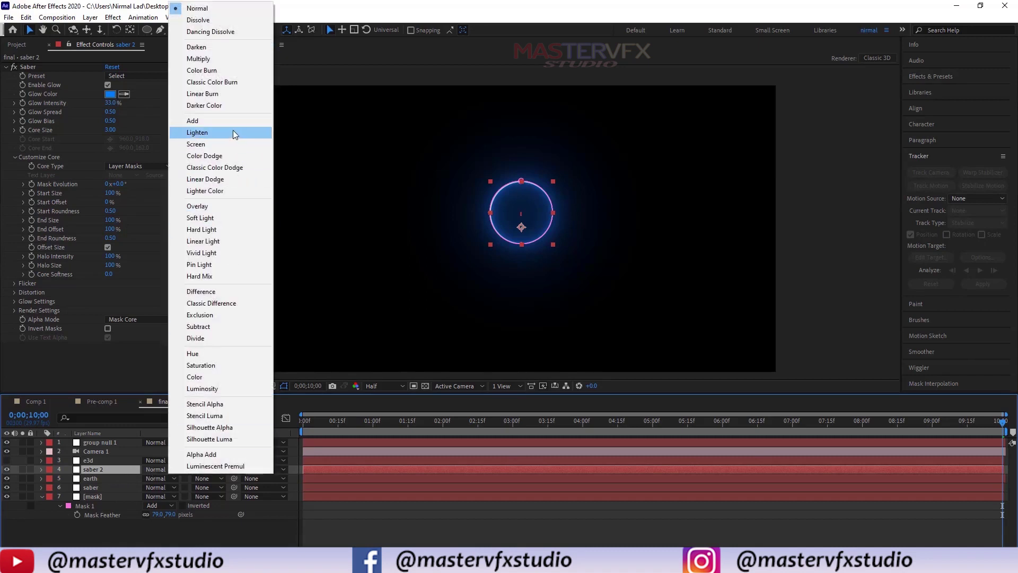
click(222, 144)
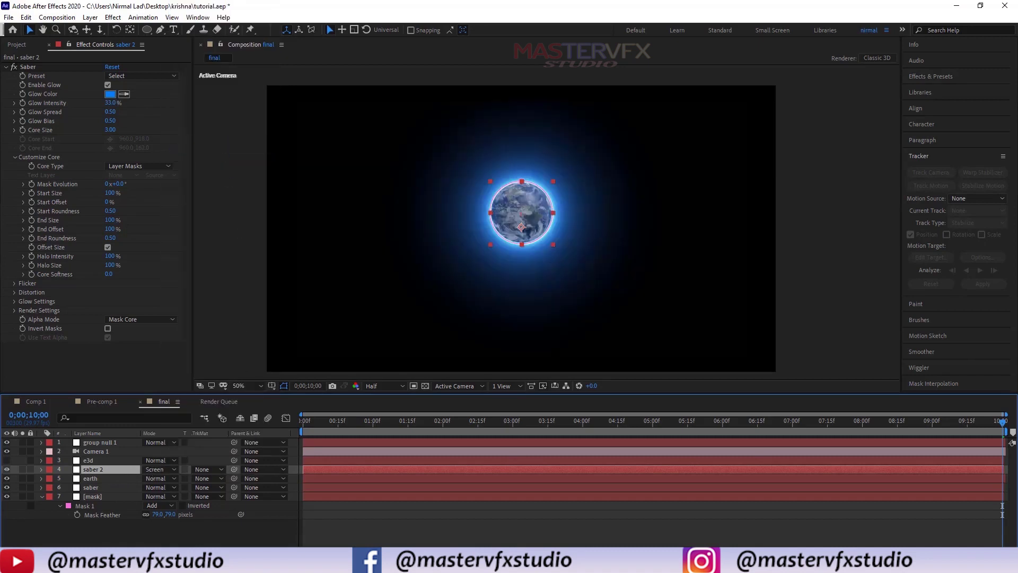
click(173, 526)
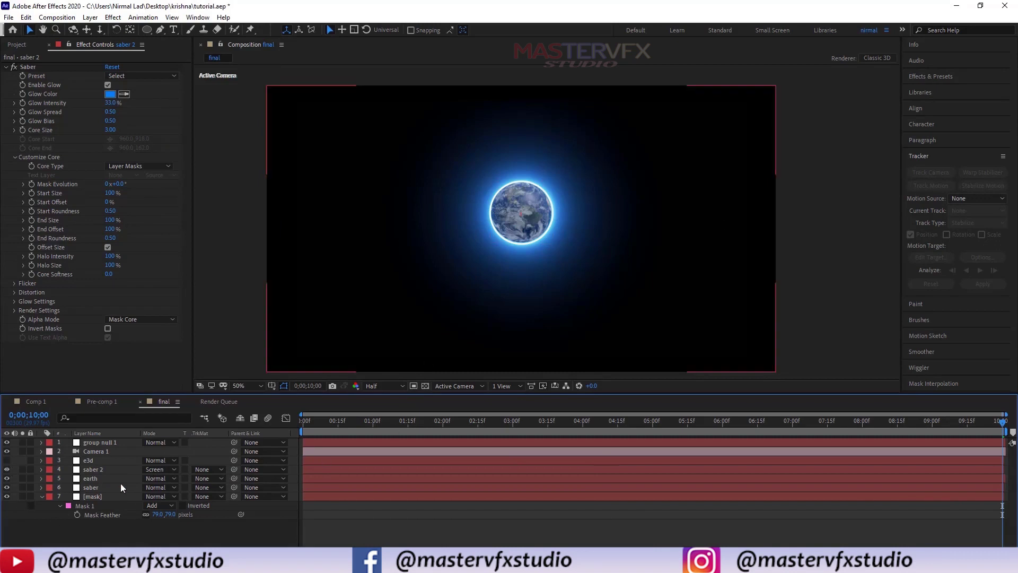
click(6, 460)
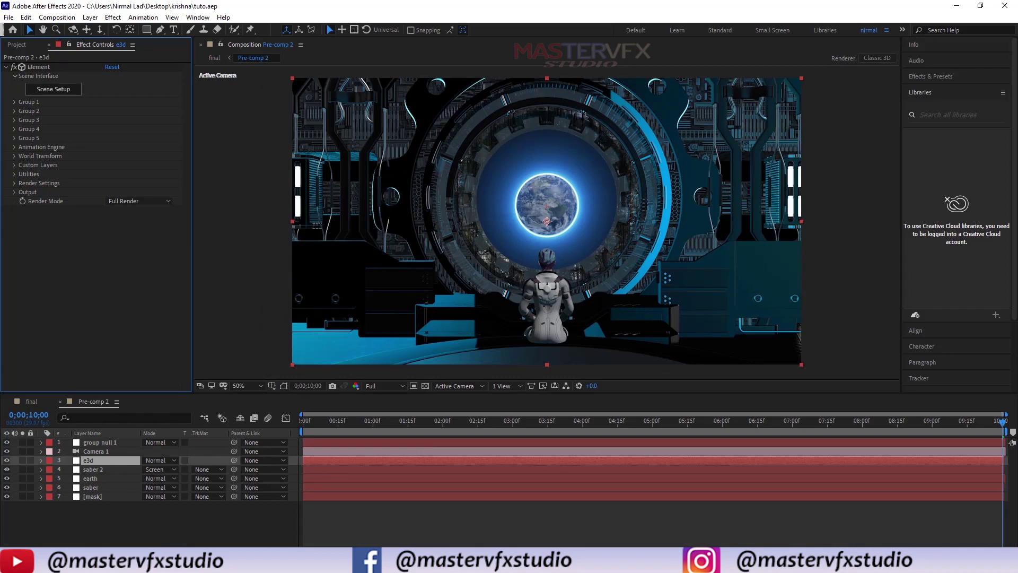
- Start a new light in the composition with the Parallel type and 150% intensity
right_click(401, 522)
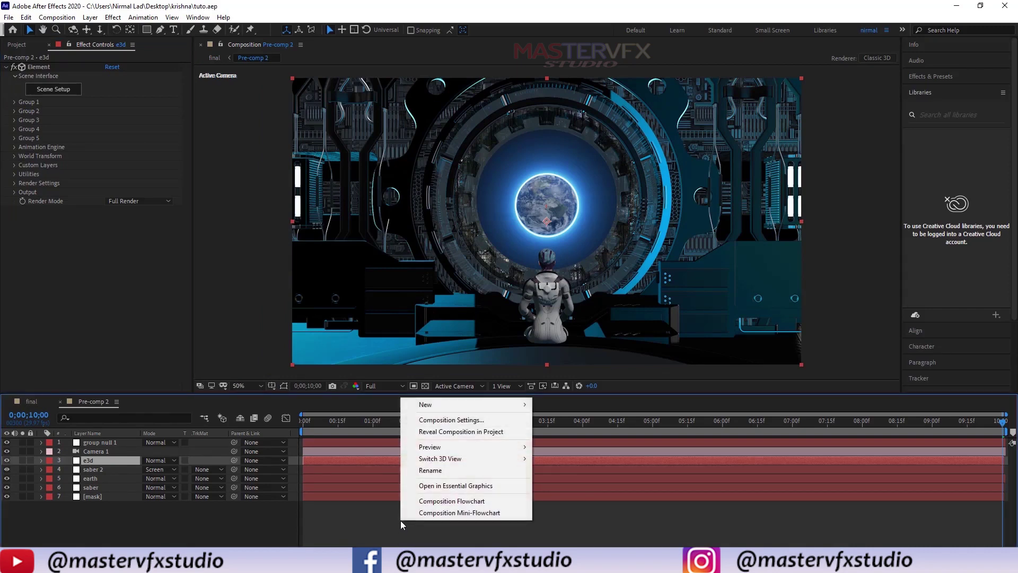
mouse_move(494, 407)
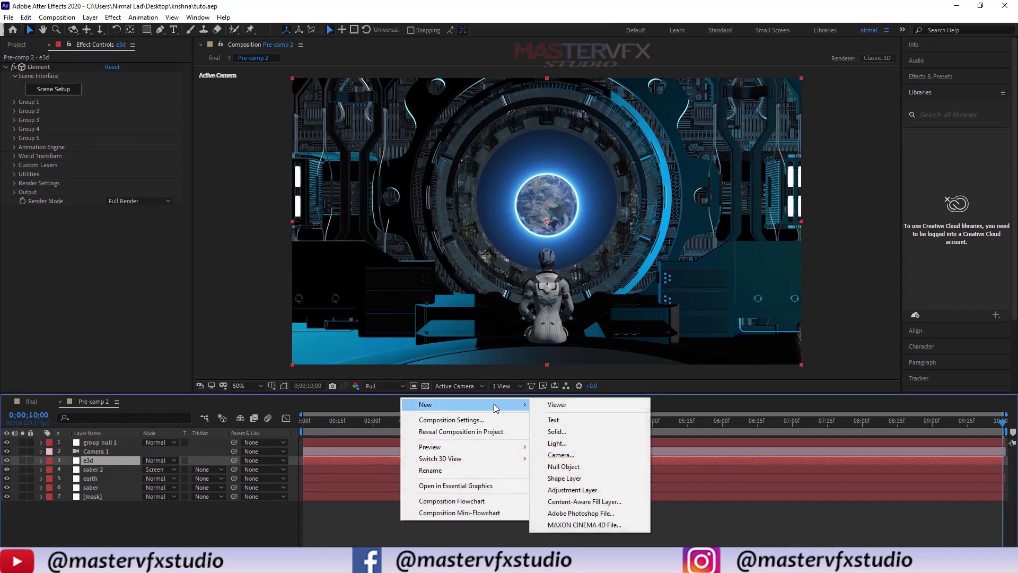
click(560, 443)
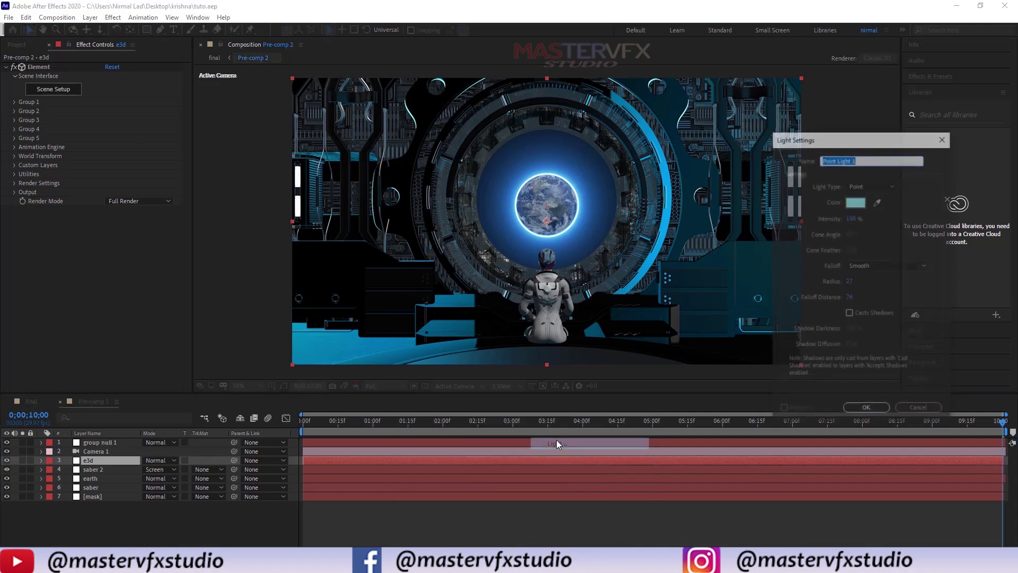
click(873, 186)
click(863, 199)
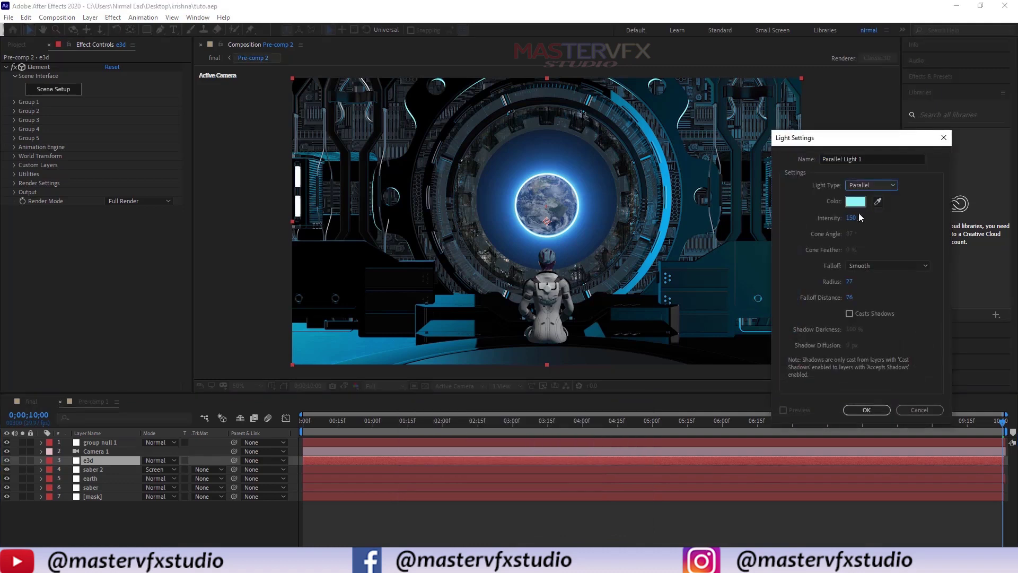
click(853, 219)
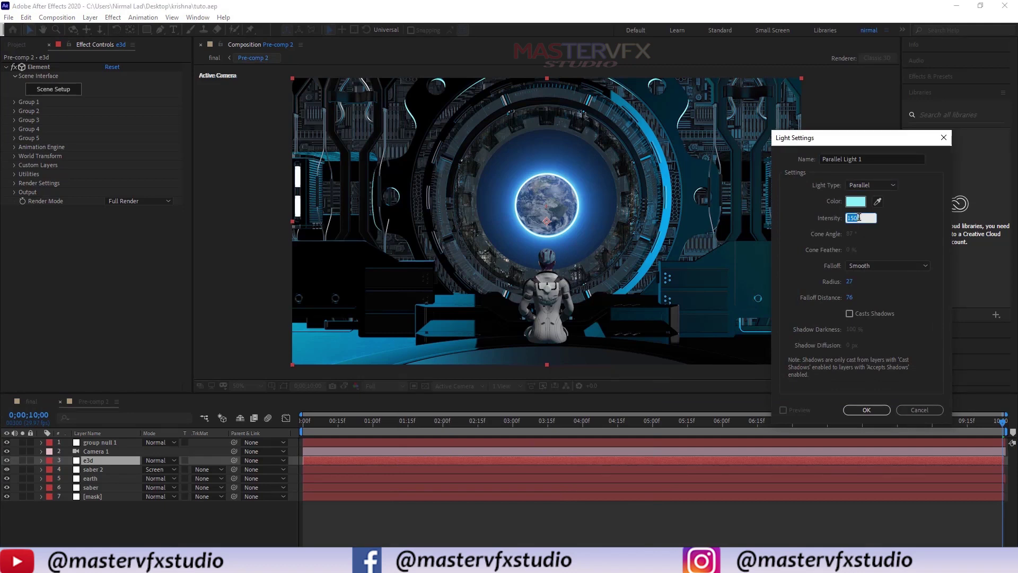
text(150)
click(881, 234)
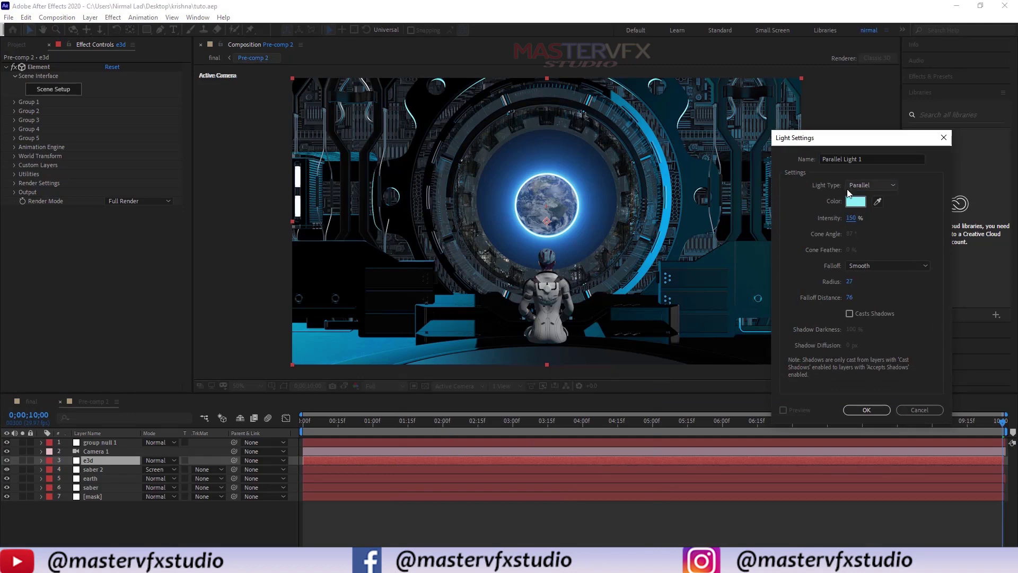
- Change the parallel light's color to a soft violet-blue and create the light
click(856, 202)
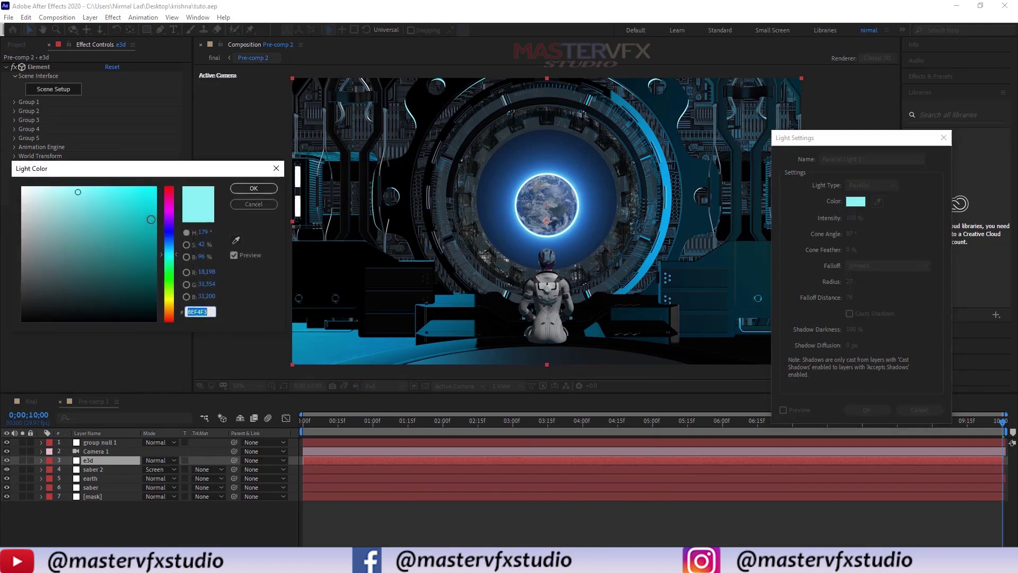
click(171, 233)
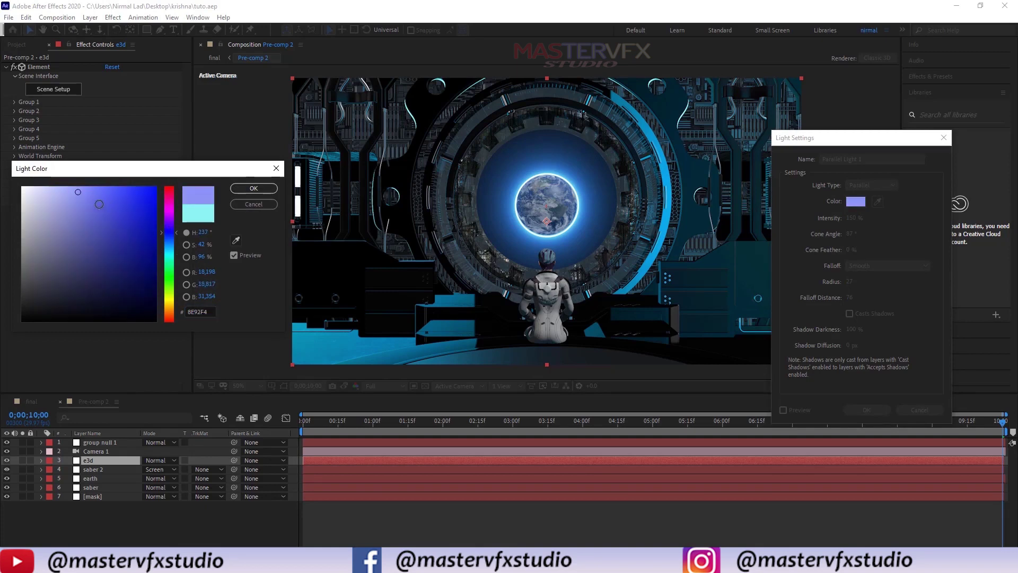
click(87, 198)
click(245, 189)
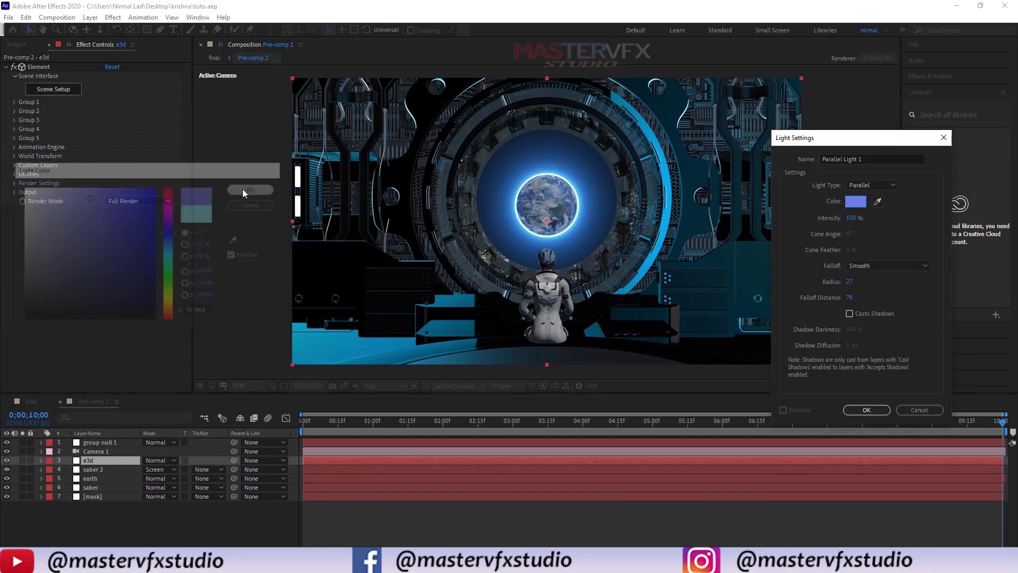
click(849, 313)
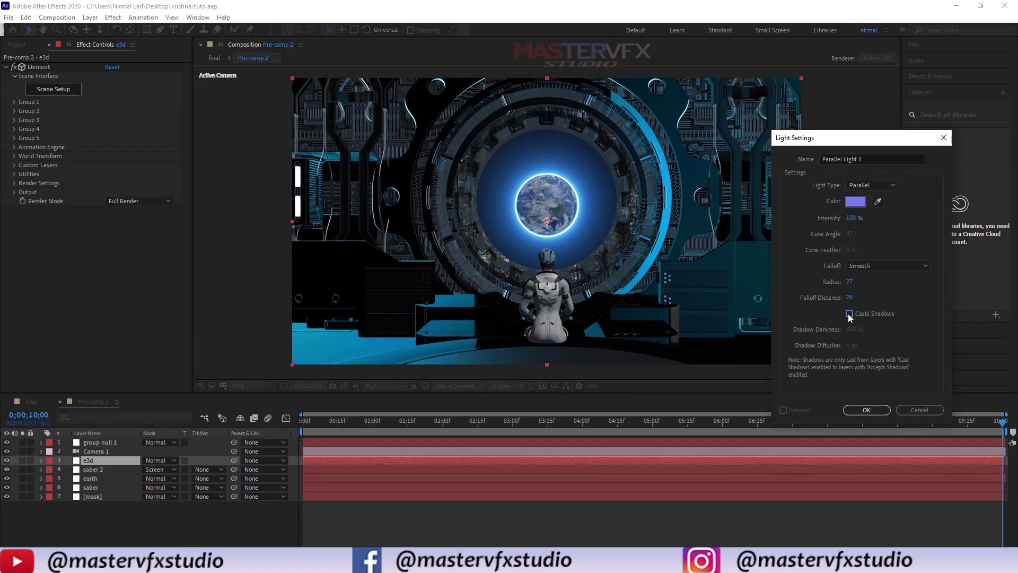
click(865, 409)
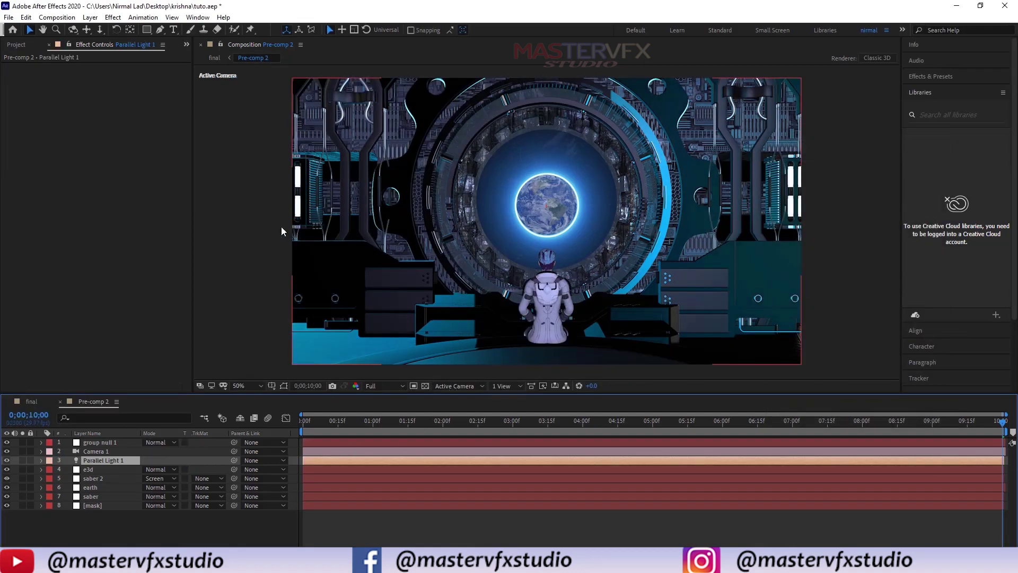
- Move the parallel light up from below the frame onto the seated figure in the scene
scroll(231, 221, down, 4)
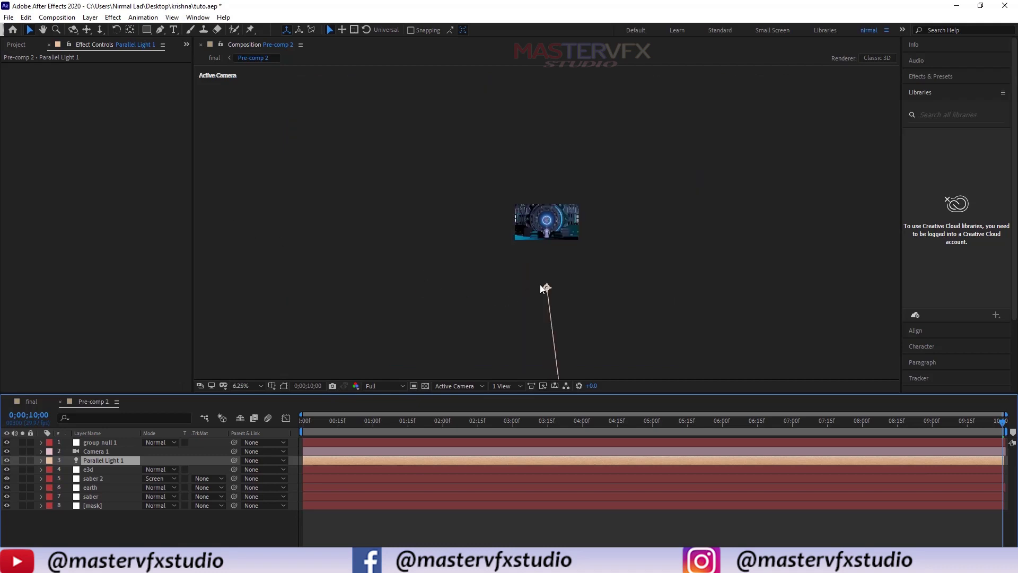
drag(547, 283, 547, 237)
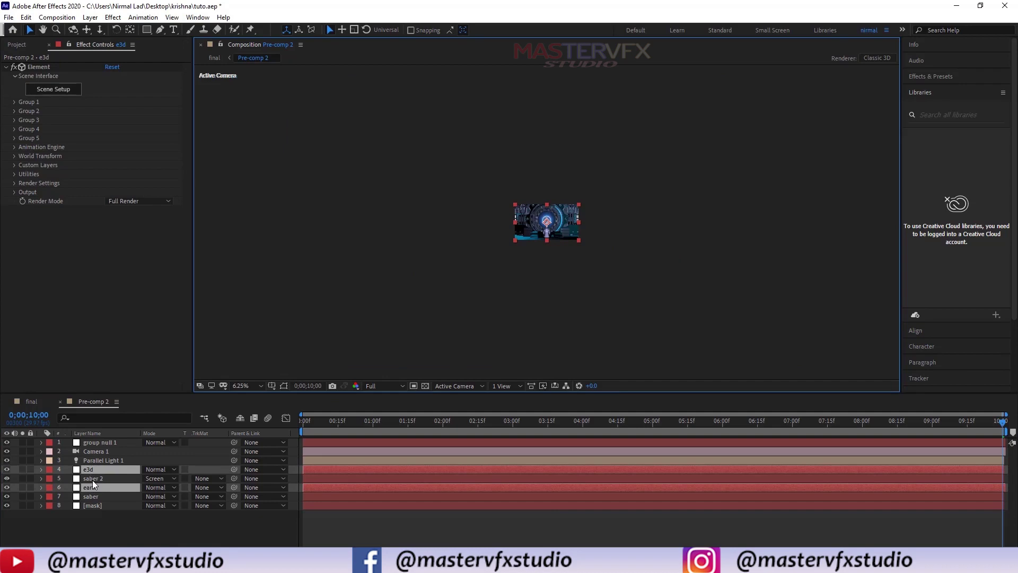
click(93, 460)
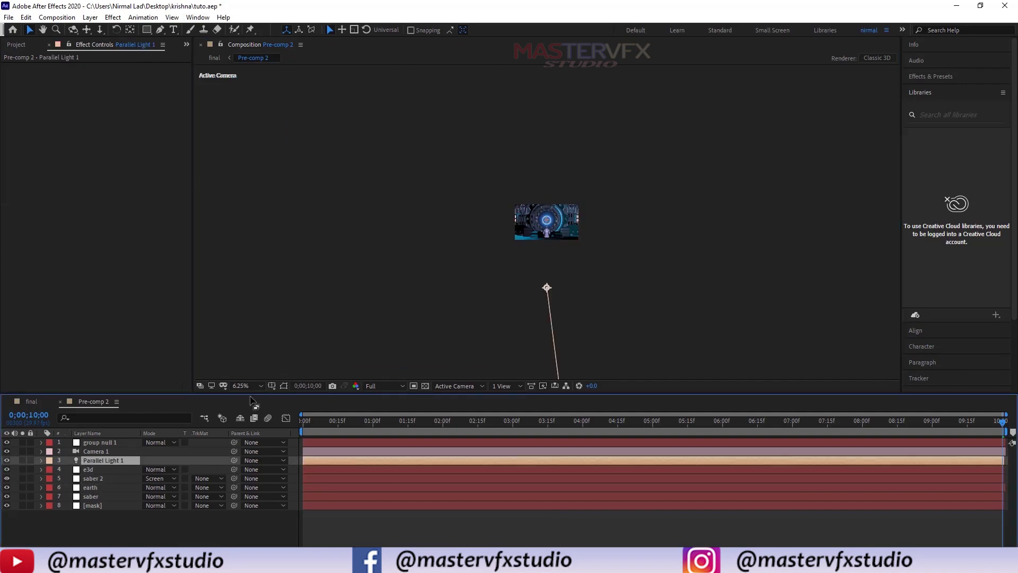
drag(547, 289, 546, 229)
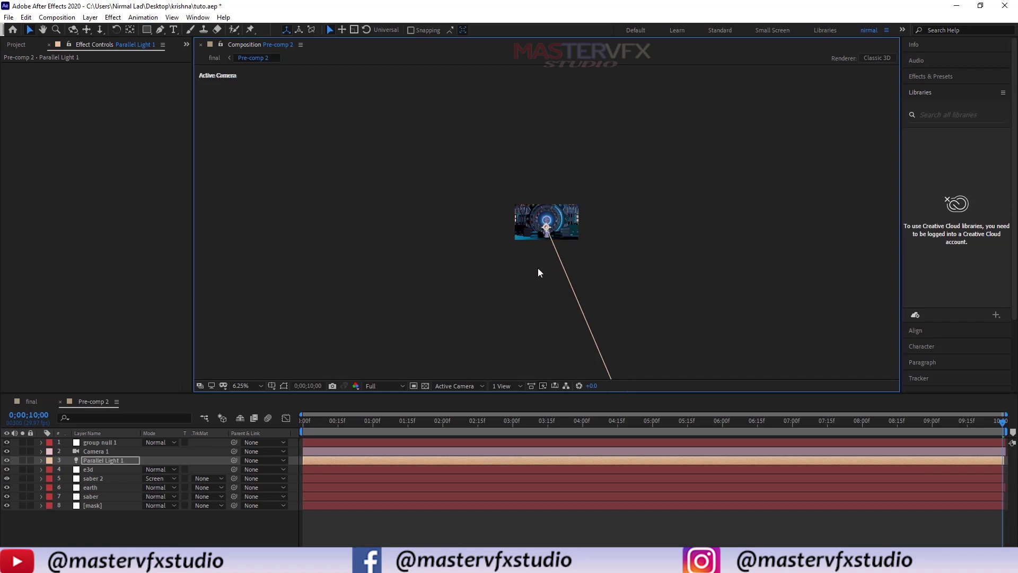
- Reveal the parallel light's Position and set its Z value to 0
key(p)
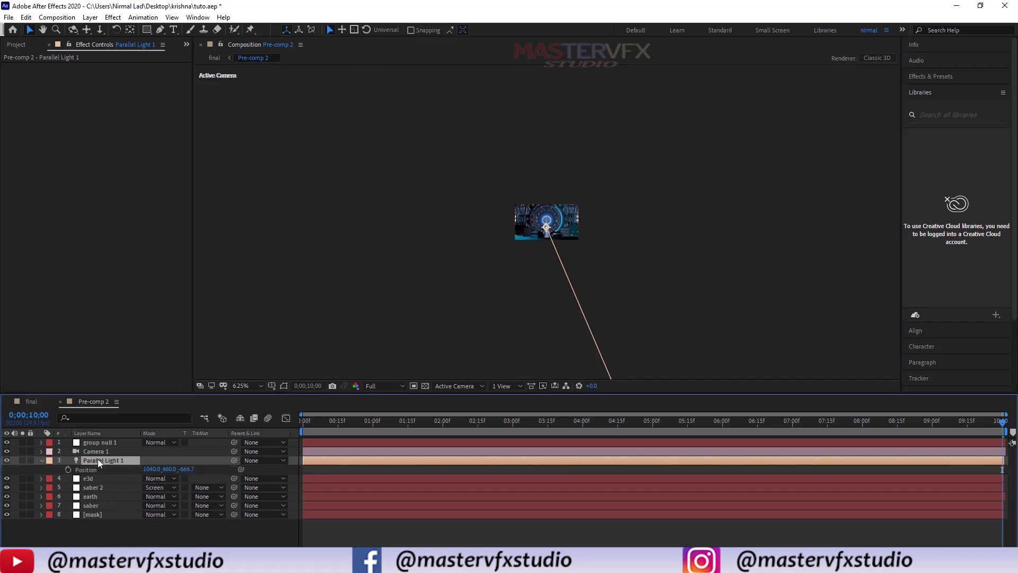
click(186, 469)
text(0)
key(Return)
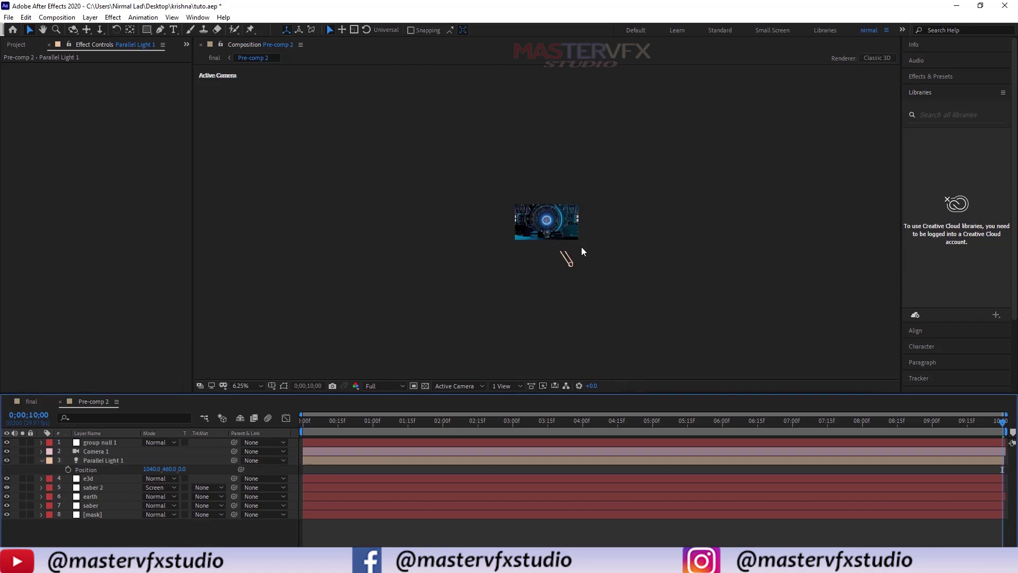
- Move the parallel light from below the frame to outside the scene's upper-left corner and collapse its properties
scroll(581, 247, up, 2)
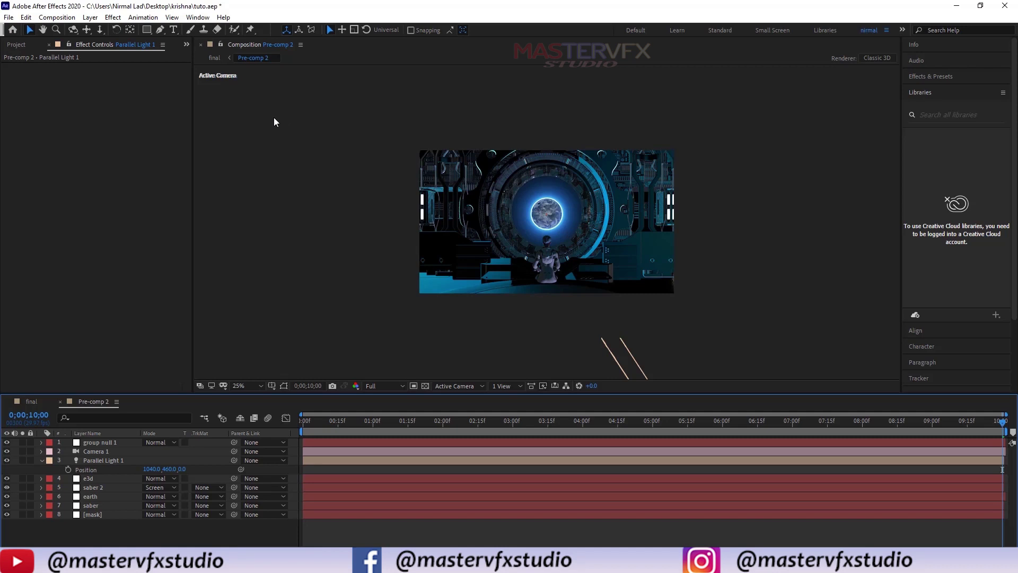
scroll(514, 231, down, 1)
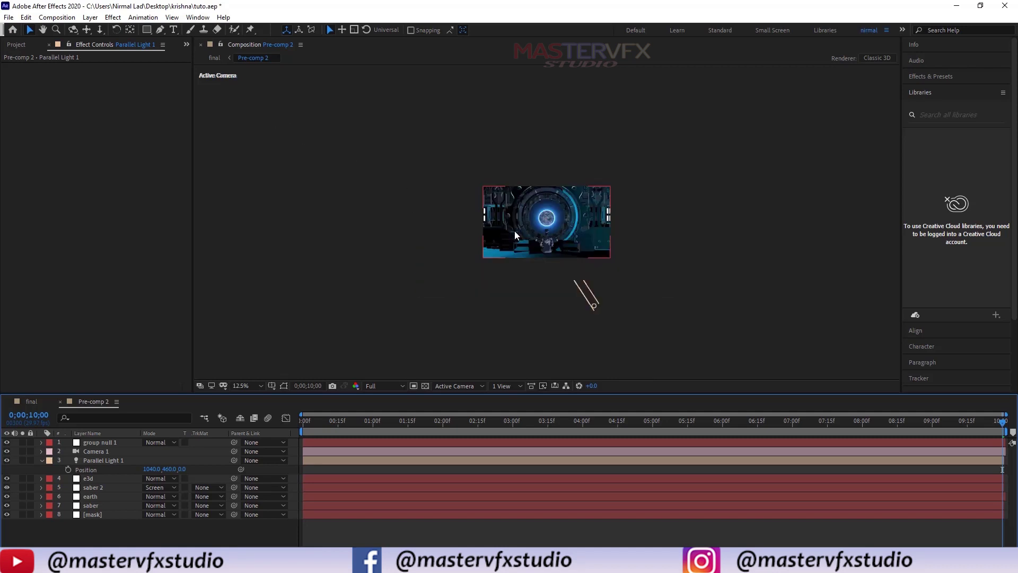
drag(595, 310, 405, 157)
scroll(541, 272, up, 3)
scroll(543, 276, down, 3)
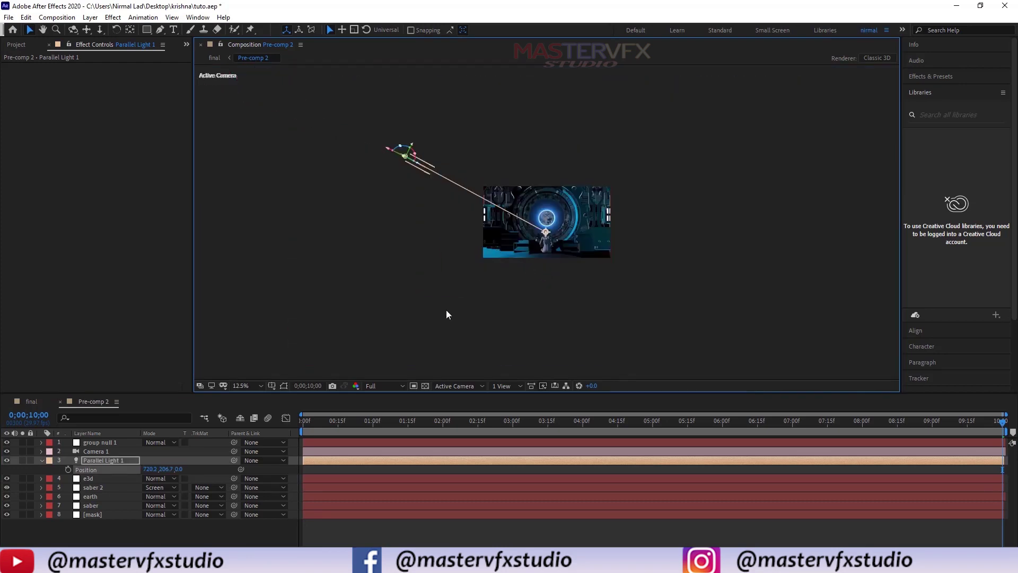
click(42, 459)
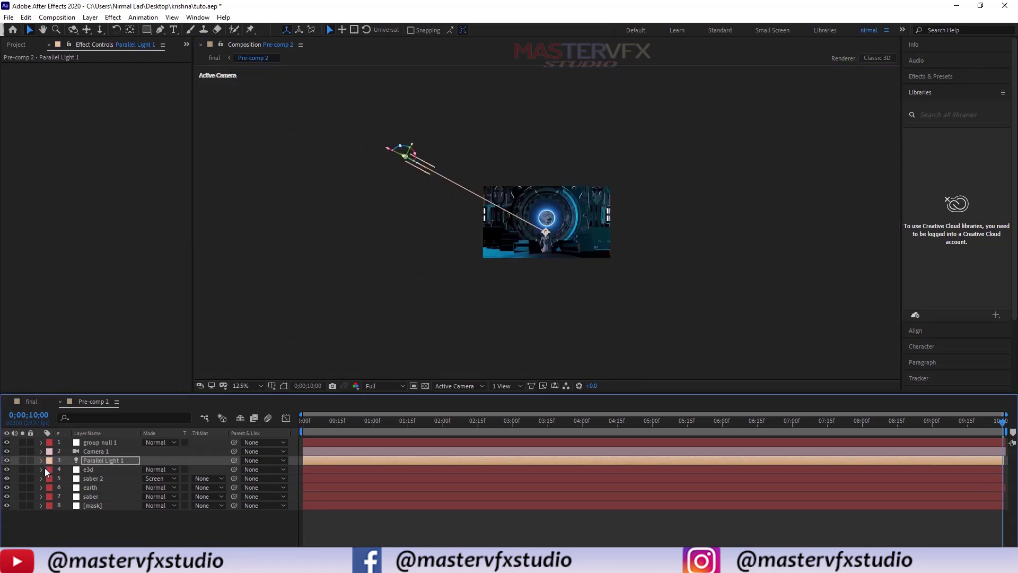
- Start a second light in the composition and set its type to Point
right_click(337, 524)
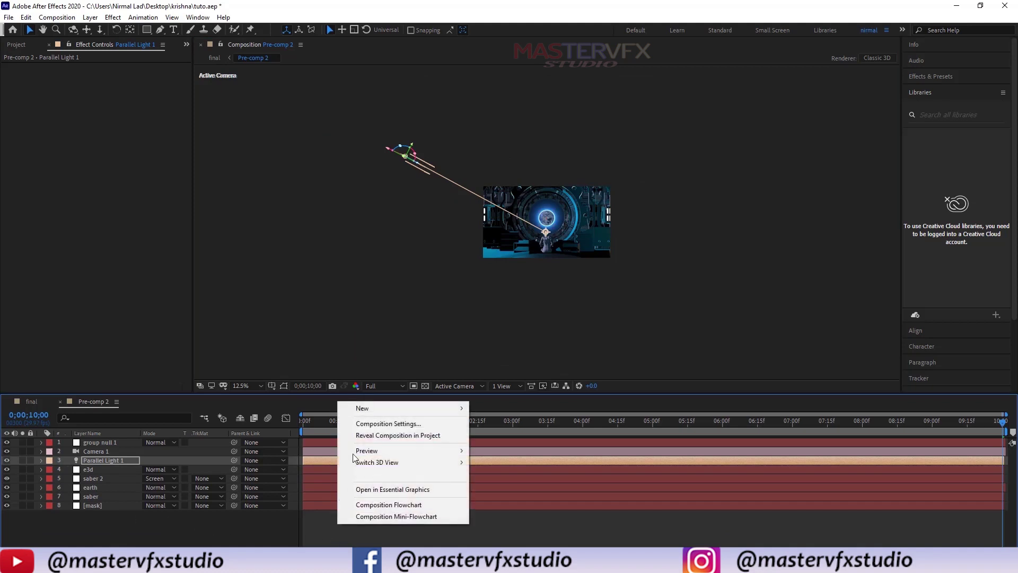
mouse_move(362, 412)
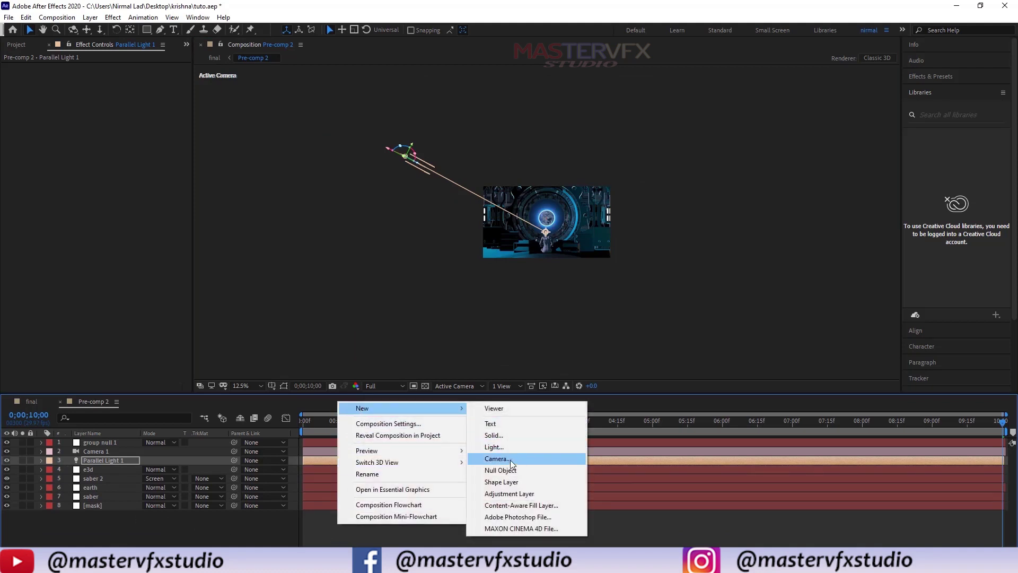
click(501, 446)
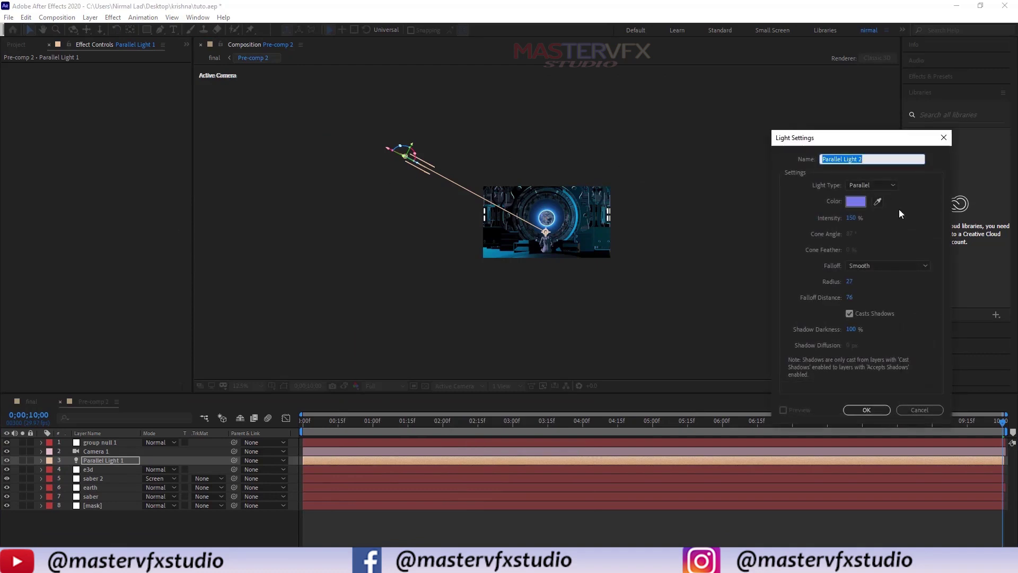
click(866, 186)
click(896, 215)
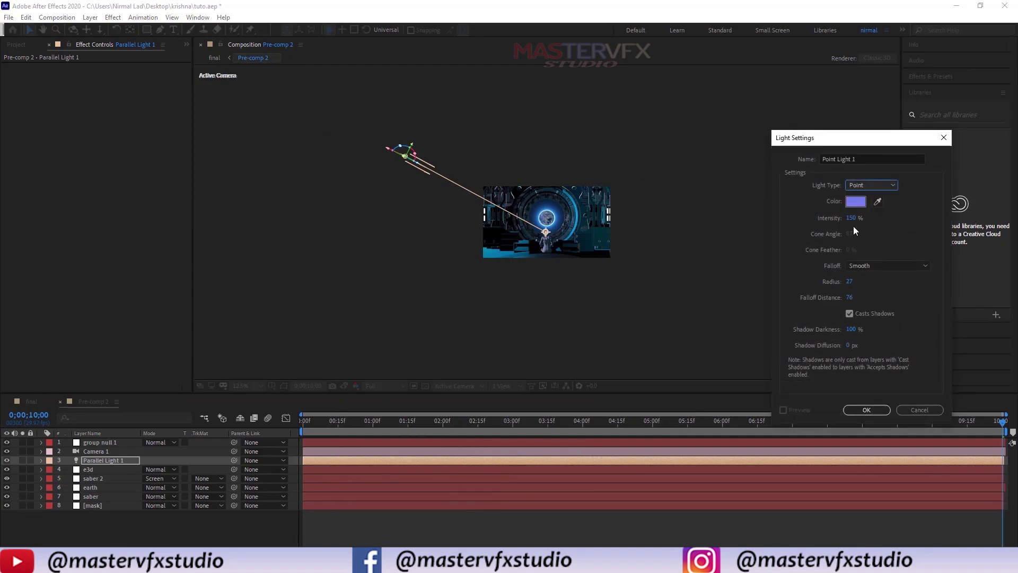
- Change the point light's color to light cyan, disable Casts Shadows and create the light
click(854, 203)
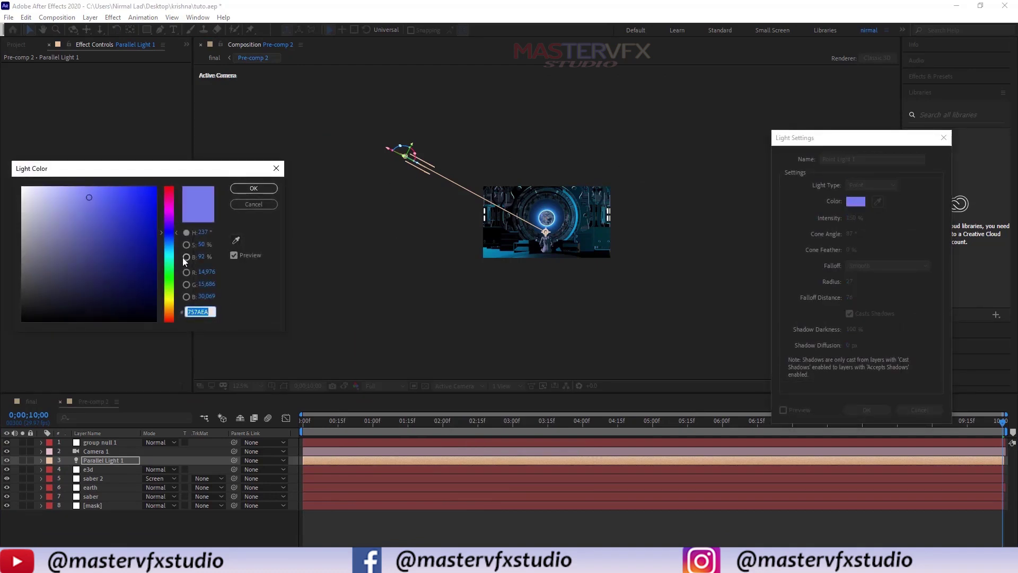
click(168, 252)
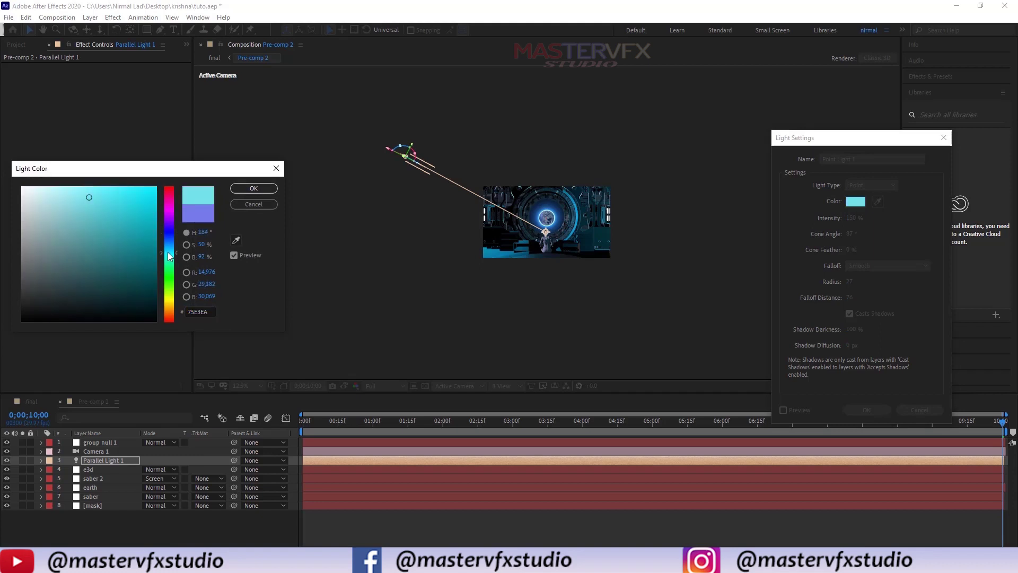
click(253, 190)
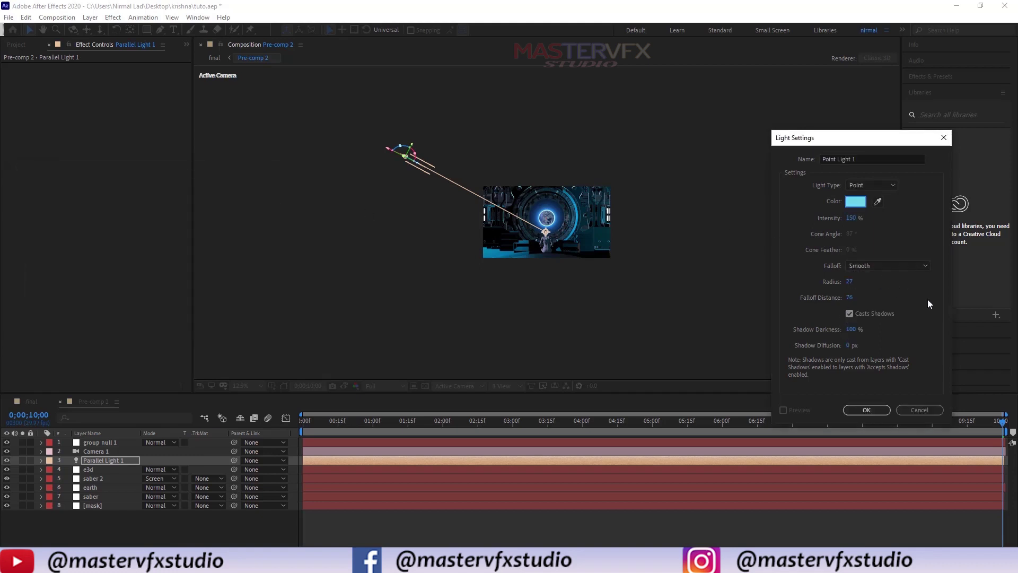
click(850, 313)
click(865, 410)
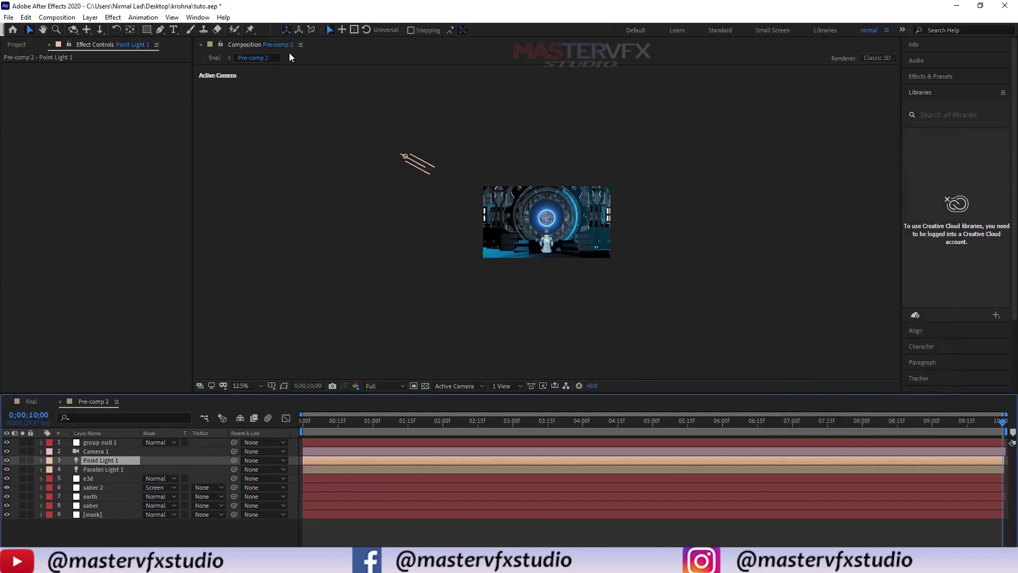
- Open a second viewer of the composition and set it to Custom View 1
click(223, 45)
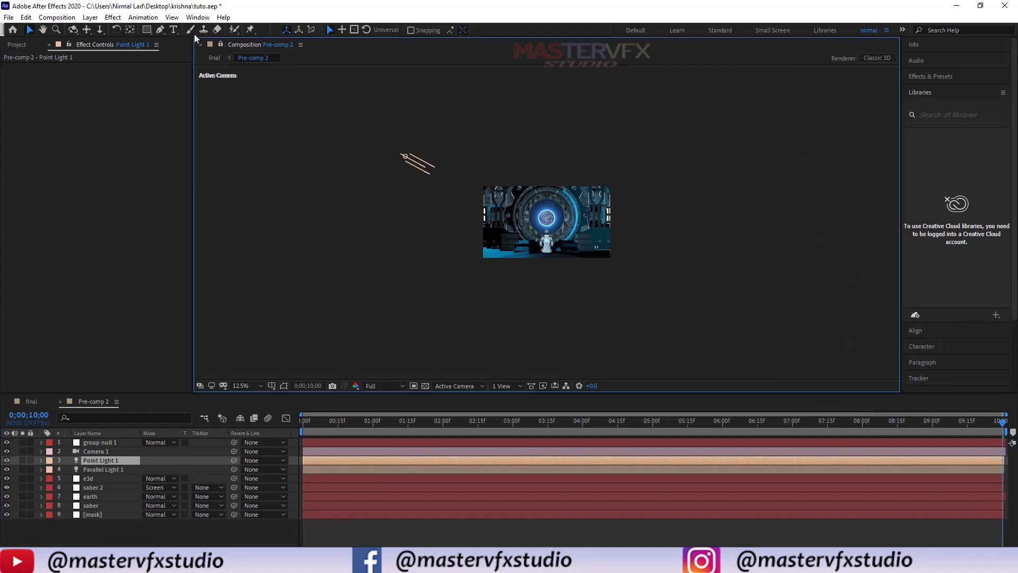
click(172, 19)
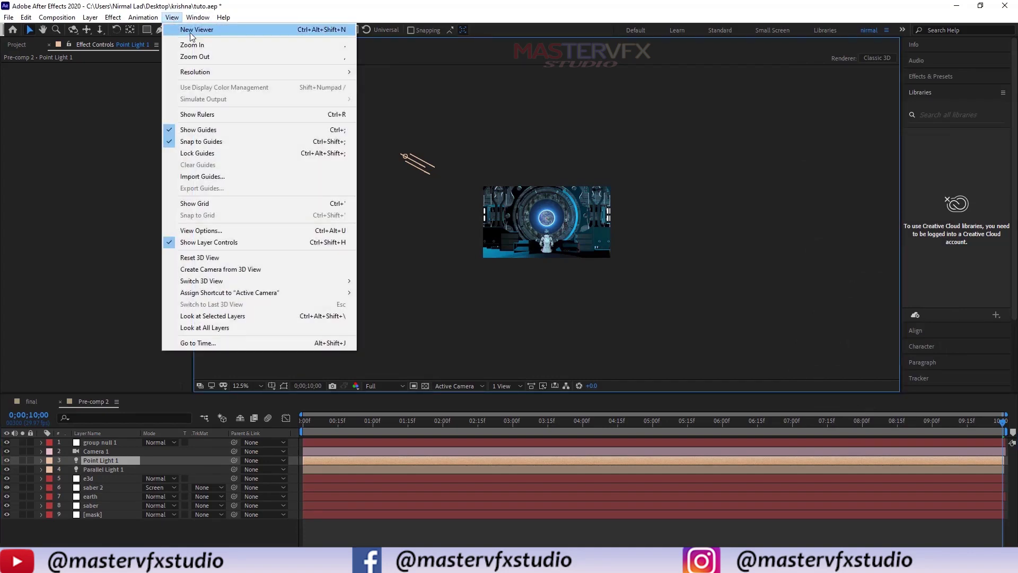
click(283, 29)
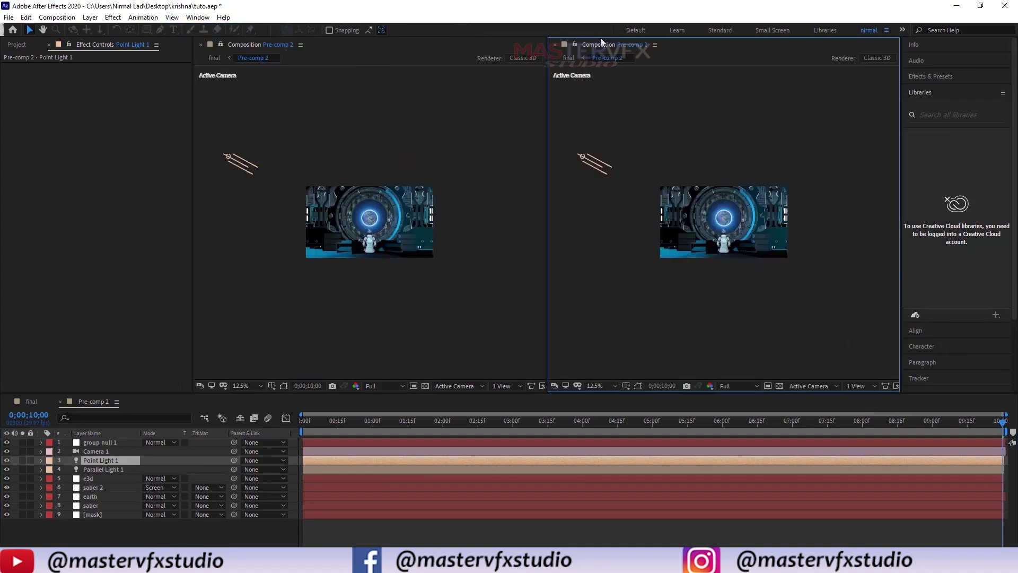
click(795, 384)
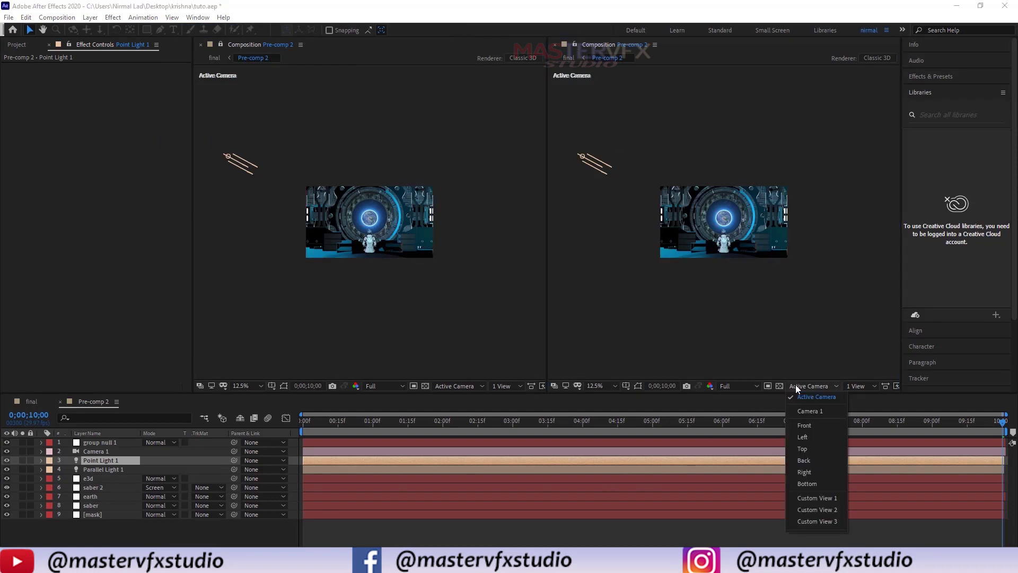
click(803, 497)
scroll(753, 246, up, 5)
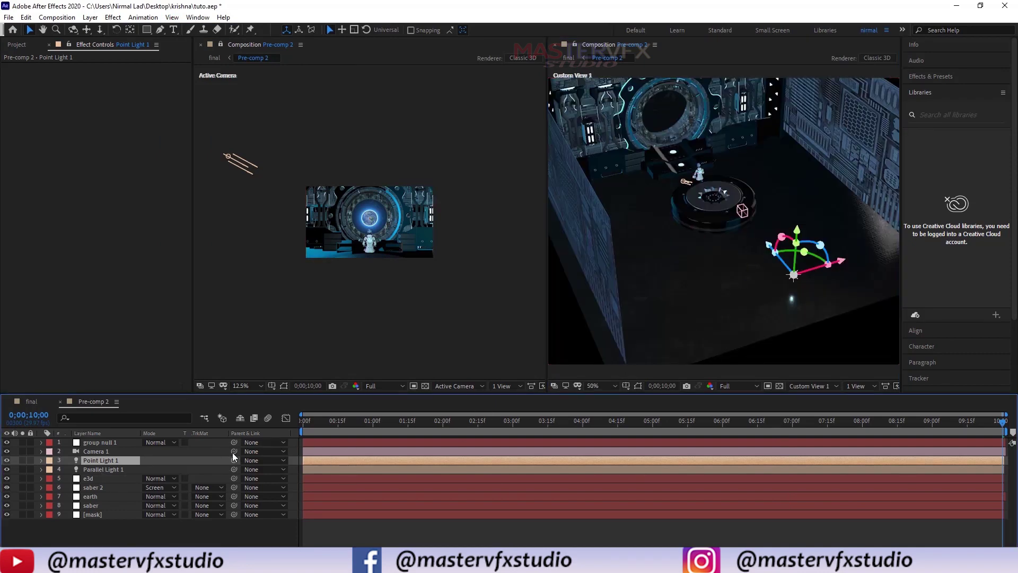
- Reveal the point light's Position and set its Z value to 0
key(p)
click(185, 469)
text(0)
key(Return)
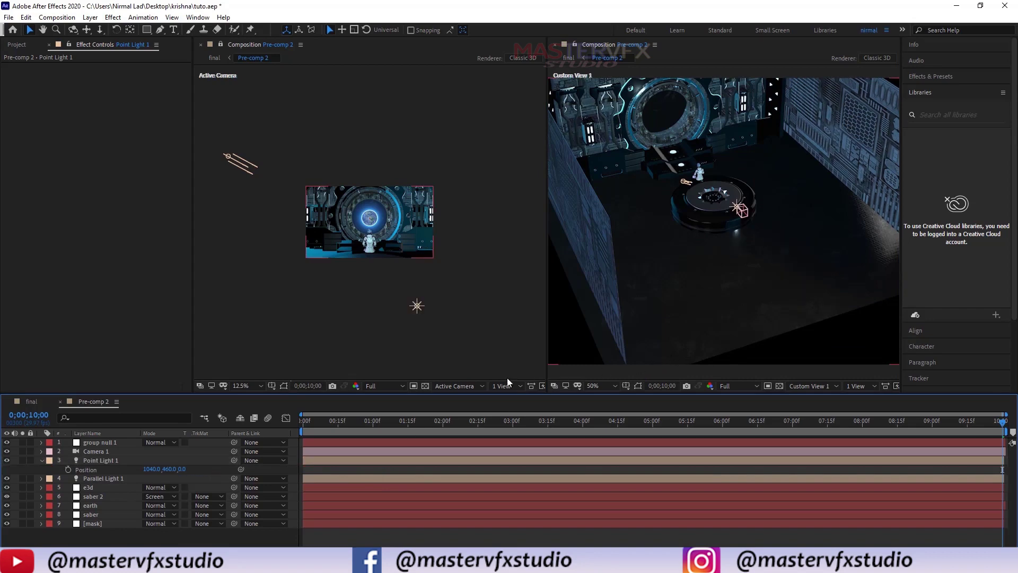
click(93, 459)
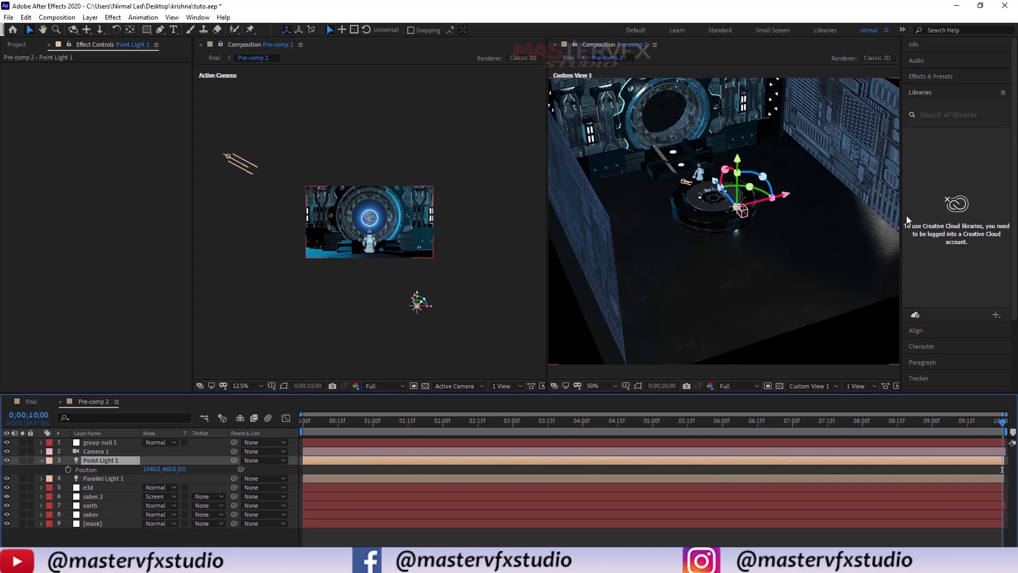
- Move the point light in the custom view sideways across the platform and up above the floor
drag(744, 195, 695, 207)
drag(689, 192, 570, 208)
scroll(403, 222, up, 1)
scroll(590, 240, down, 2)
drag(630, 196, 624, 167)
- Reveal the parallel light's Position for comparison and move the point light near the round window, at about 536, 59, 387
click(102, 478)
key(p)
click(85, 487)
click(99, 461)
scroll(366, 255, down, 1)
click(96, 479)
click(99, 461)
scroll(365, 238, down, 2)
drag(635, 183, 701, 174)
scroll(369, 255, up, 4)
scroll(365, 303, down, 1)
scroll(366, 294, up, 1)
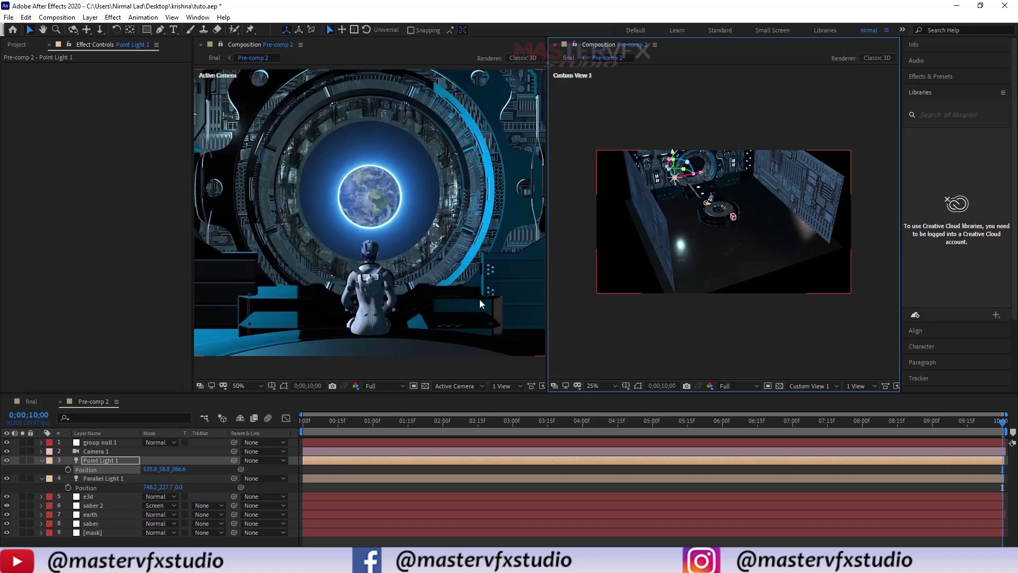
- Close the second viewer and collapse the Position properties of both lights
click(555, 45)
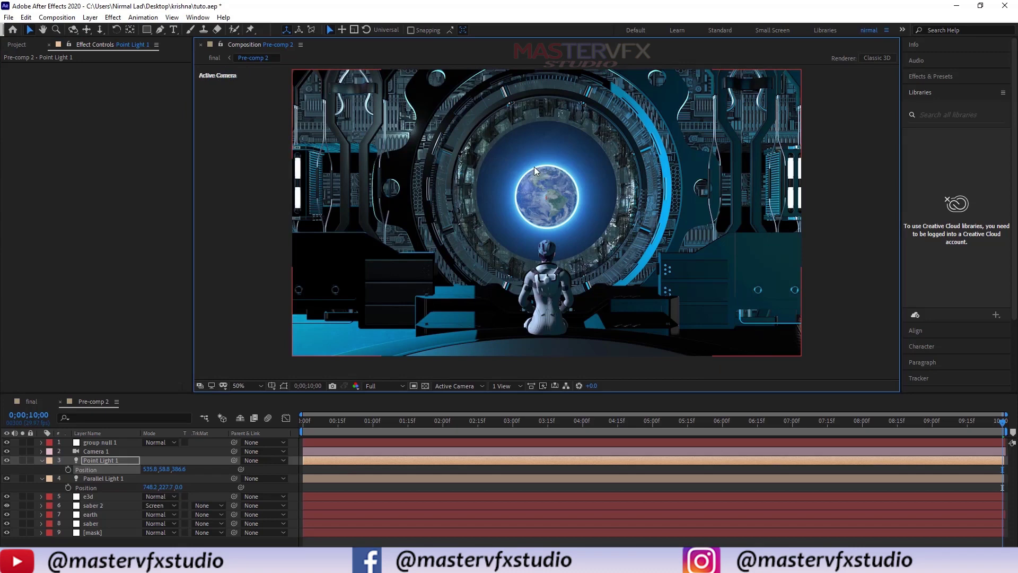
click(43, 460)
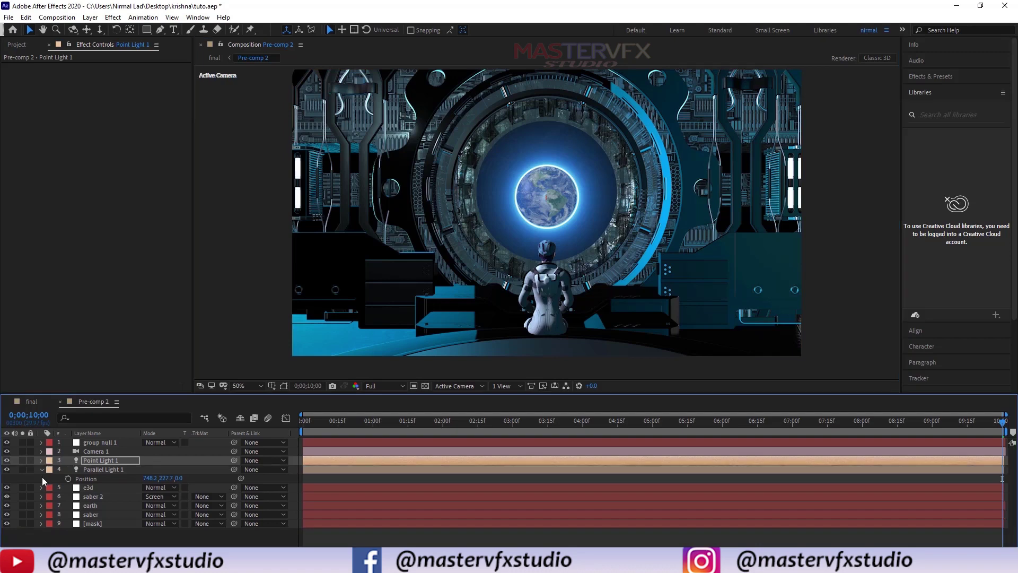
click(41, 469)
- Add White-cloud (35).png and White-cloud (27).png to the composition and place them directly beneath the e3d layer
click(16, 45)
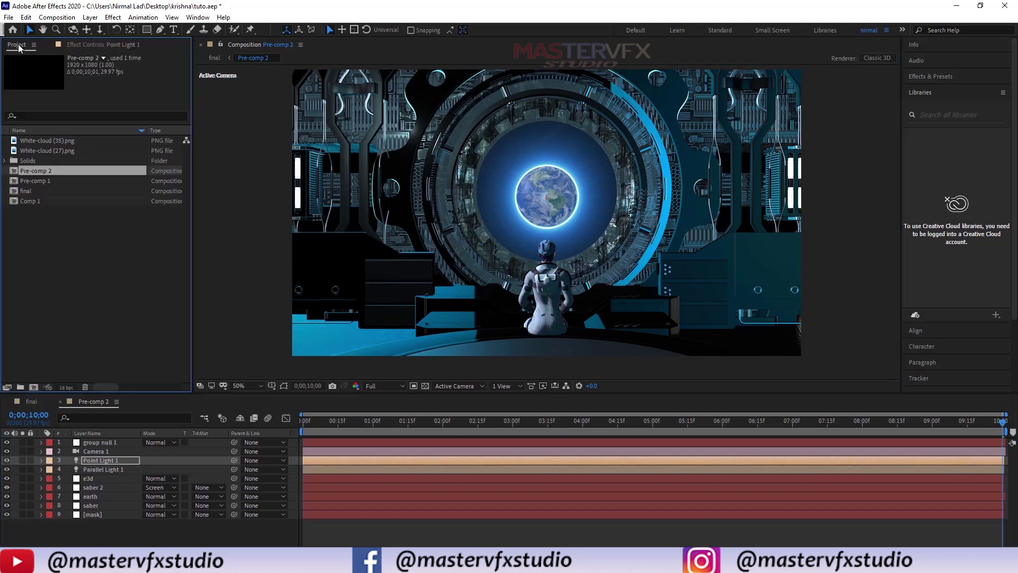
click(43, 150)
shift+click(42, 140)
drag(45, 151, 123, 456)
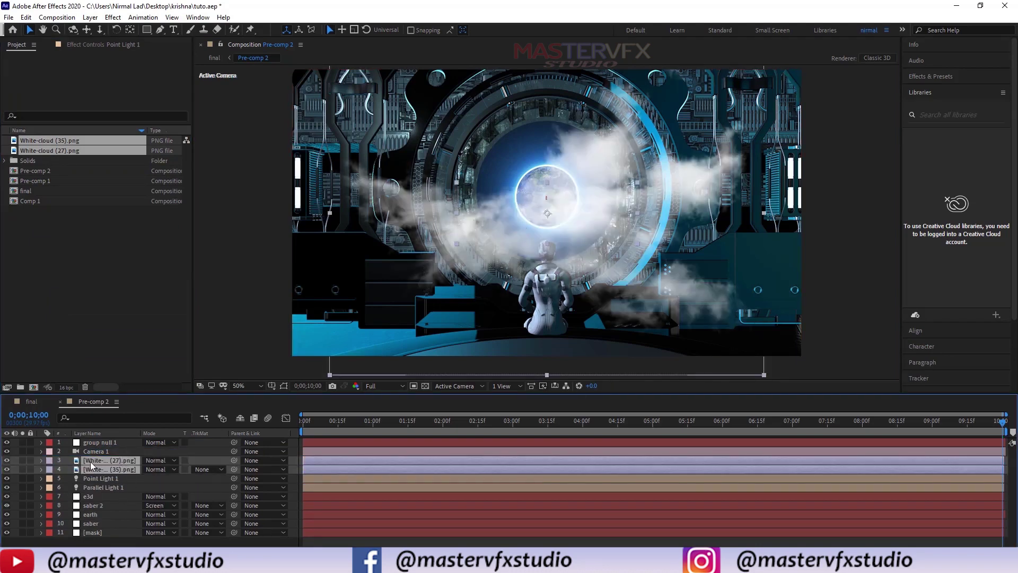
drag(91, 465, 117, 499)
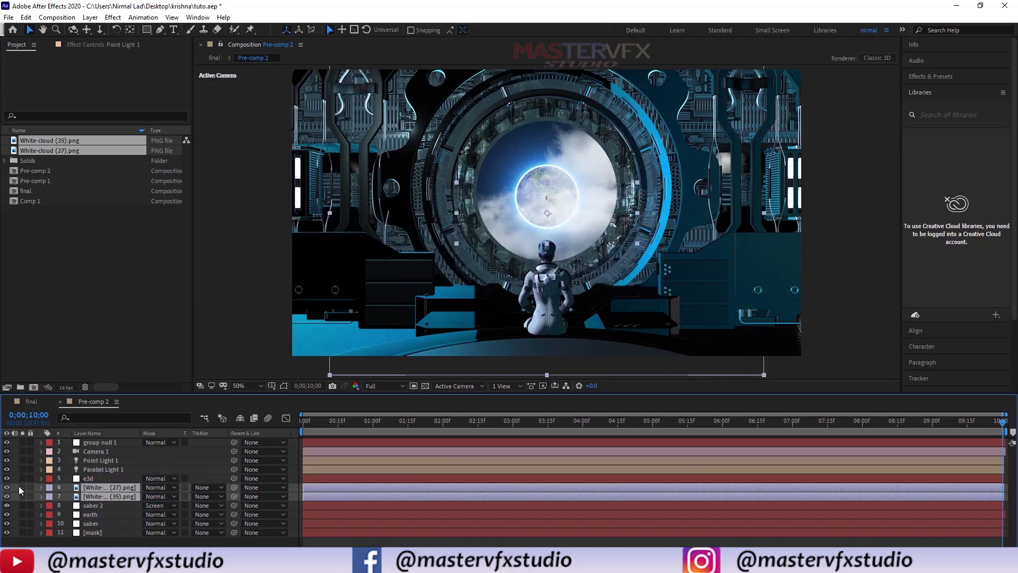
- Hide the e3d layer and set the scale of White-cloud (27).png to 72%
click(7, 478)
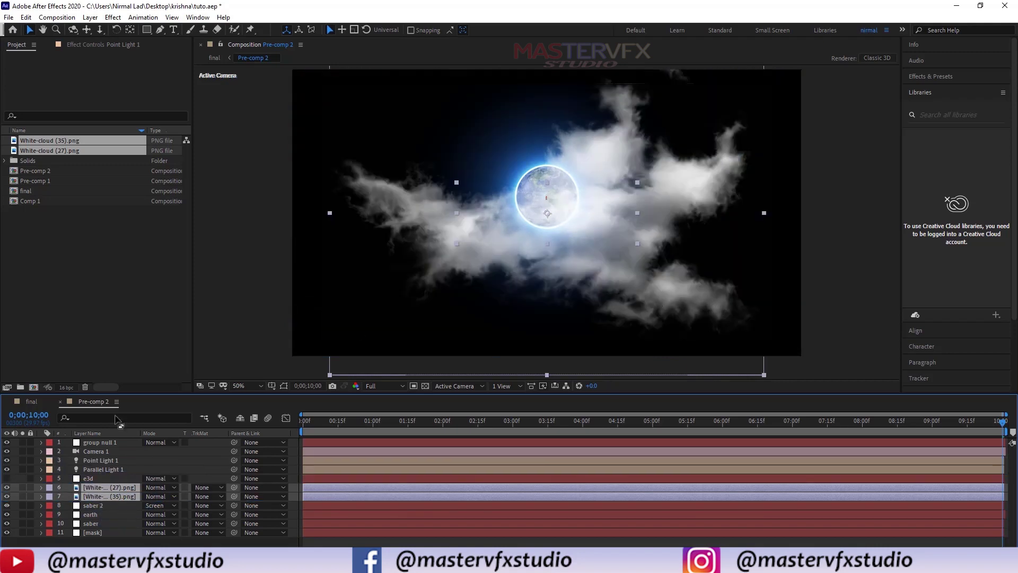
click(96, 515)
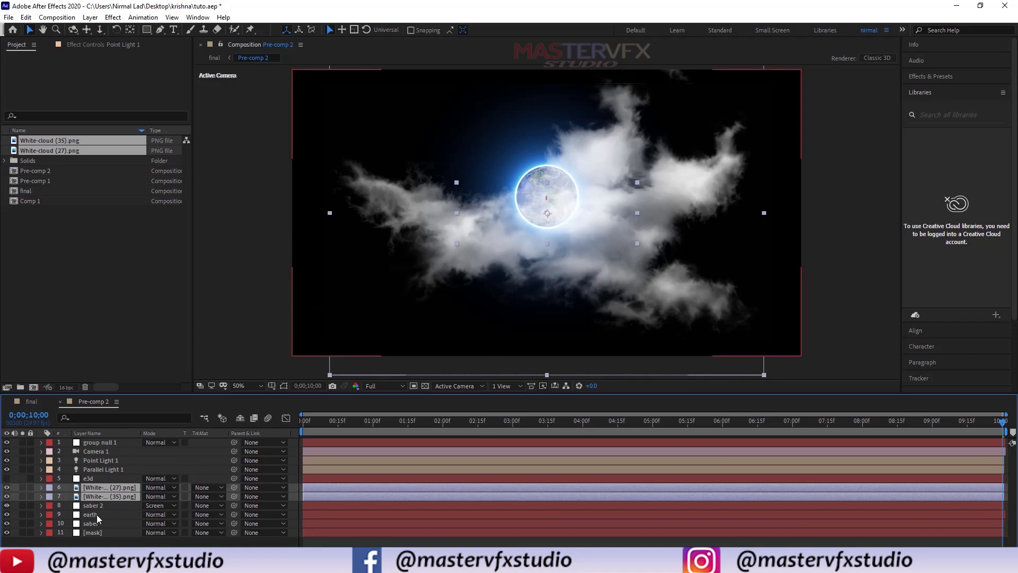
click(94, 490)
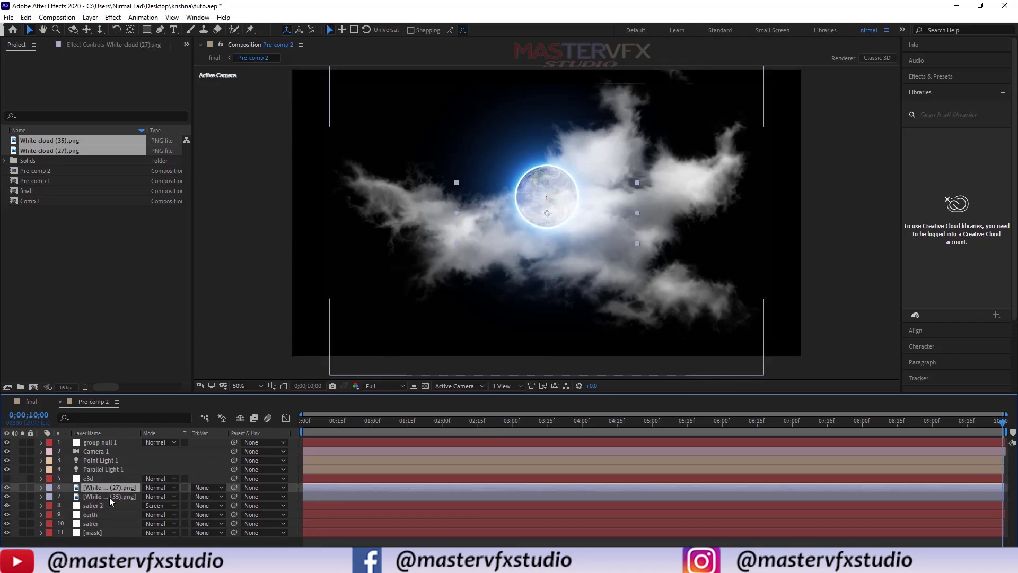
key(s)
drag(159, 497, 95, 505)
- Scale down White-cloud (35).png and reposition the clouds around the Earth
click(91, 506)
key(s)
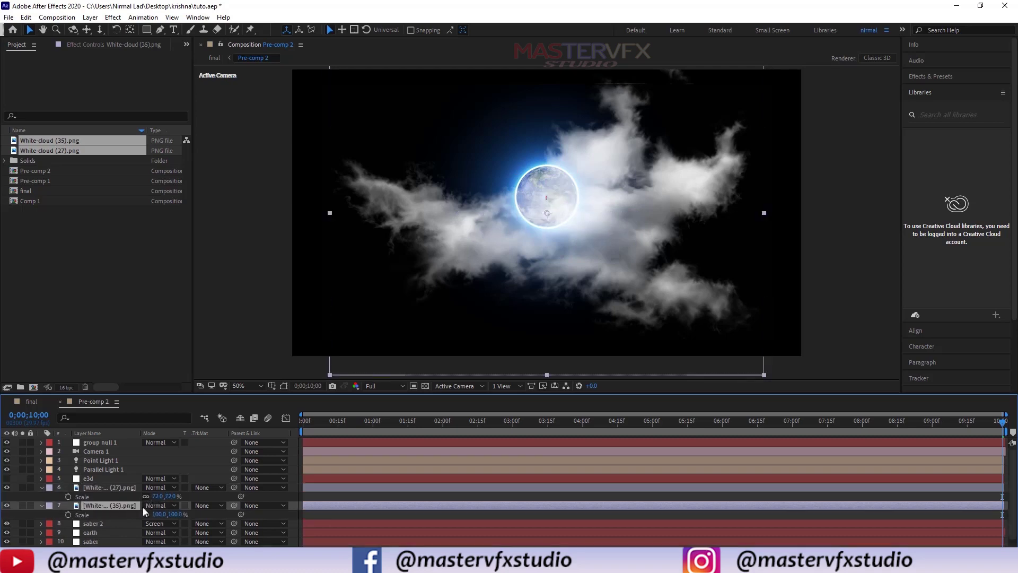
drag(159, 514, 122, 512)
drag(539, 220, 501, 200)
- Set the opacity of White-cloud (27).png to 95% and White-cloud (35).png to 58%, and show the e3d layer again
click(106, 488)
click(110, 506)
key(t)
mouse_move(151, 517)
mouse_down()
mouse_move(139, 517)
mouse_move(150, 496)
mouse_up()
click(106, 487)
key(t)
drag(150, 515, 141, 515)
click(7, 478)
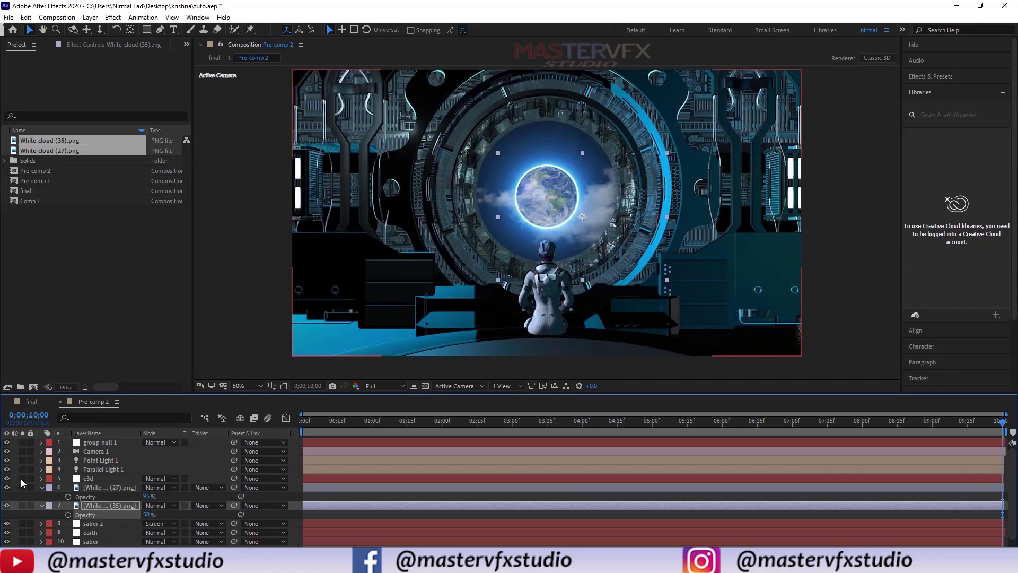
- Set the scale of White-cloud (27).png to 130% and move it slightly lower beside the Earth
click(96, 486)
key(s)
drag(158, 496, 188, 496)
drag(483, 206, 477, 226)
- Enlarge White-cloud (35).png, set its opacity to 69% and collapse both cloud layers' properties
click(101, 505)
key(s)
drag(156, 514, 163, 514)
key(t)
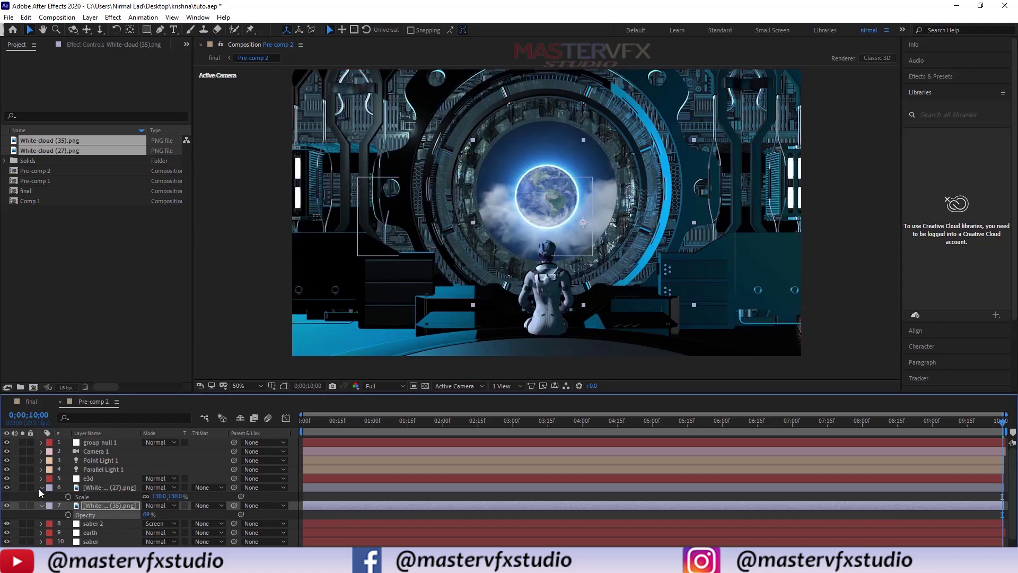
click(41, 487)
click(42, 496)
- Duplicate both cloud layers and place the copies above the e3d layer
ctrl+click(95, 489)
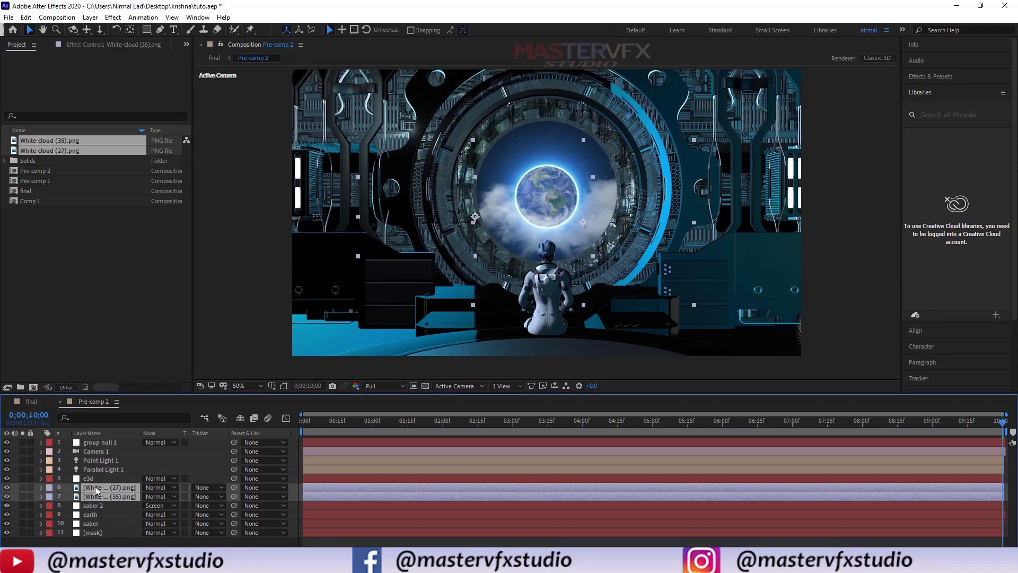
key(ctrl+d)
drag(95, 485, 100, 474)
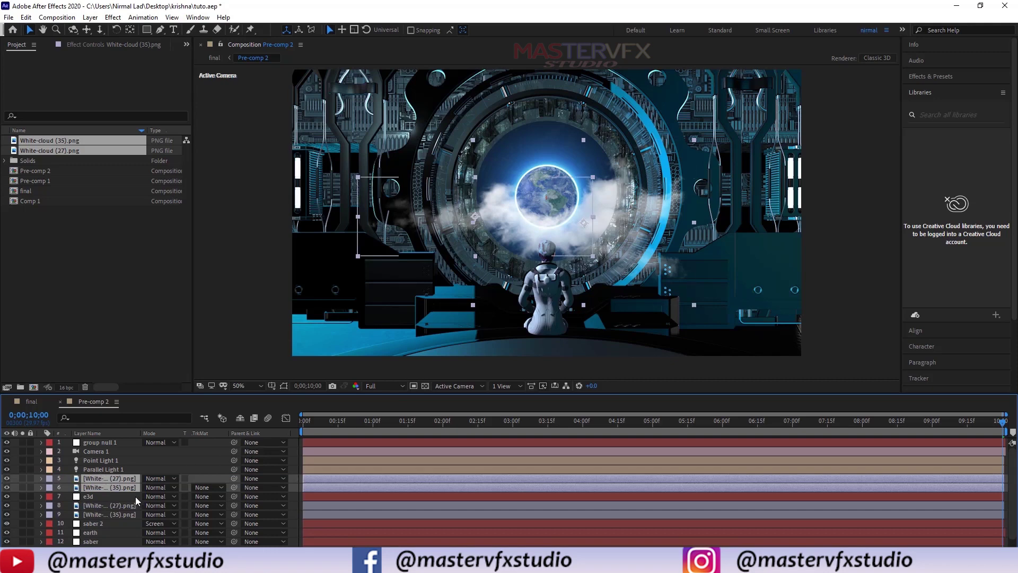
- Move the copy of White-cloud (35) to the scene's upper-left corner and the copy of White-cloud (27) to the lower-right area
click(114, 496)
click(112, 488)
drag(515, 213, 276, 163)
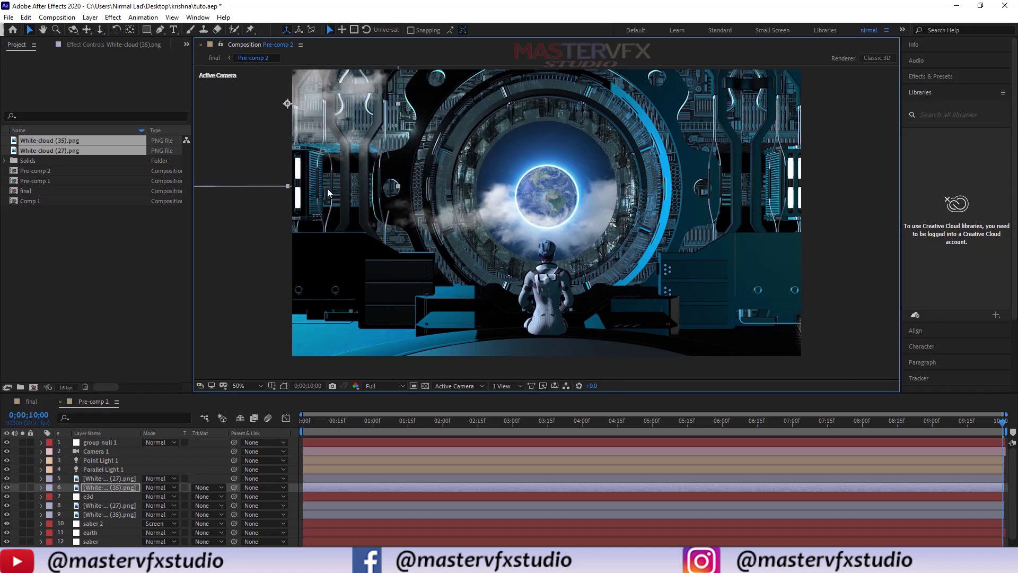
drag(446, 228, 718, 290)
drag(716, 288, 717, 285)
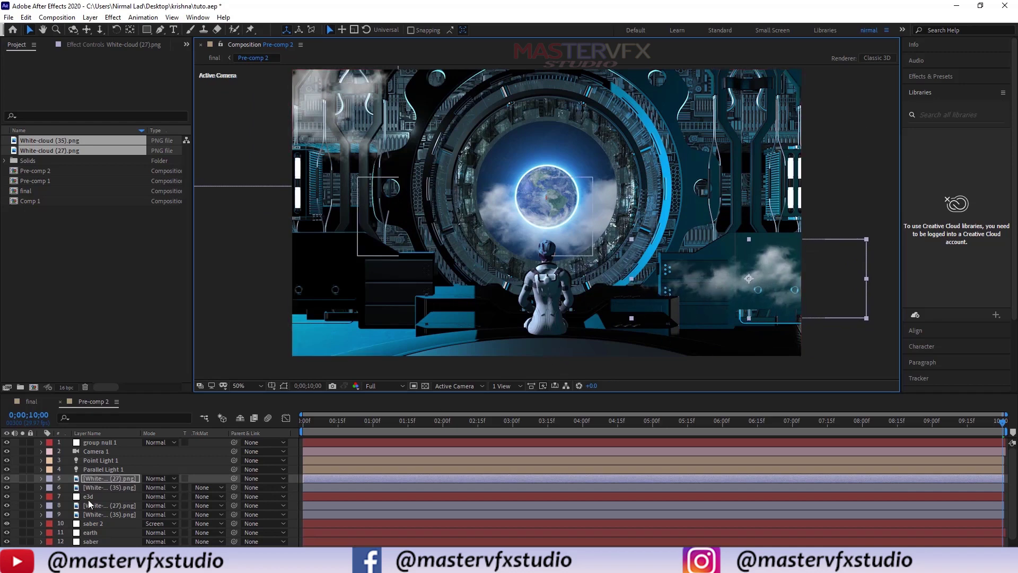
- Set the opacity of the upper White-cloud (27) copy to 51% and the upper White-cloud (35) copy to 34%, then collapse both layers
key(t)
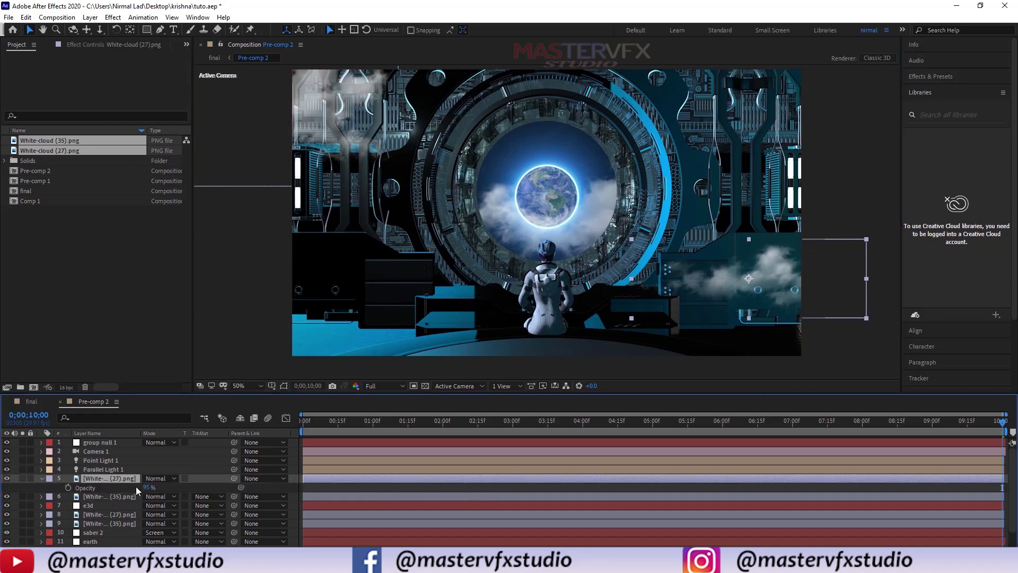
drag(148, 489, 129, 509)
click(94, 497)
key(t)
click(221, 357)
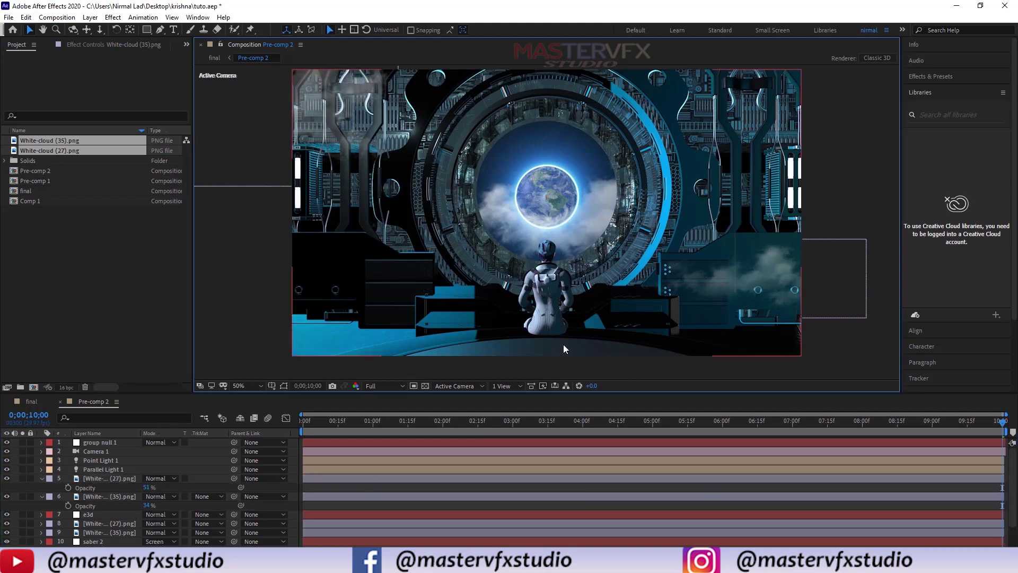
click(37, 488)
click(41, 478)
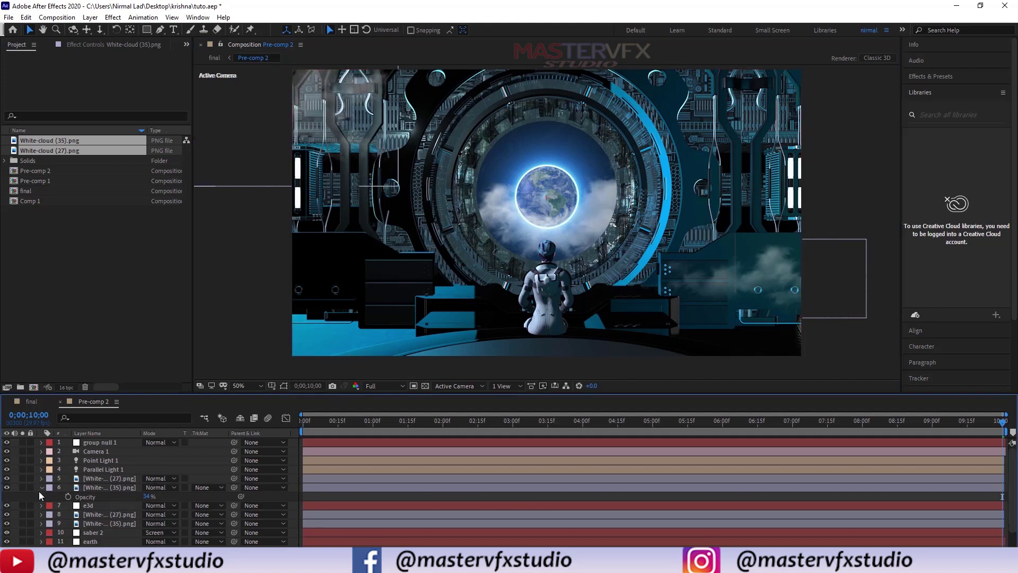
click(40, 488)
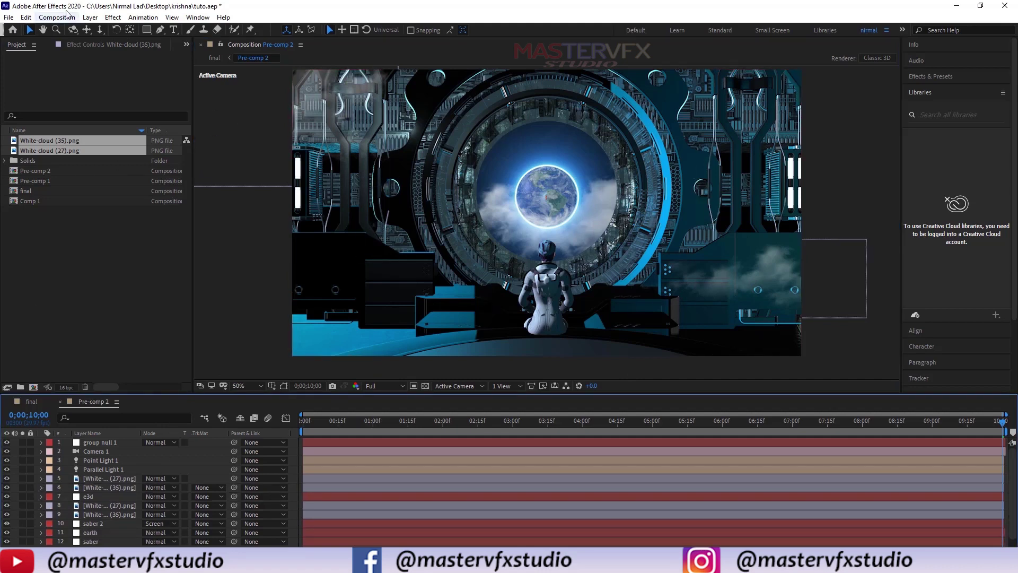
- Create an adjustment layer above all other layers and rename it blur
click(90, 17)
mouse_move(223, 30)
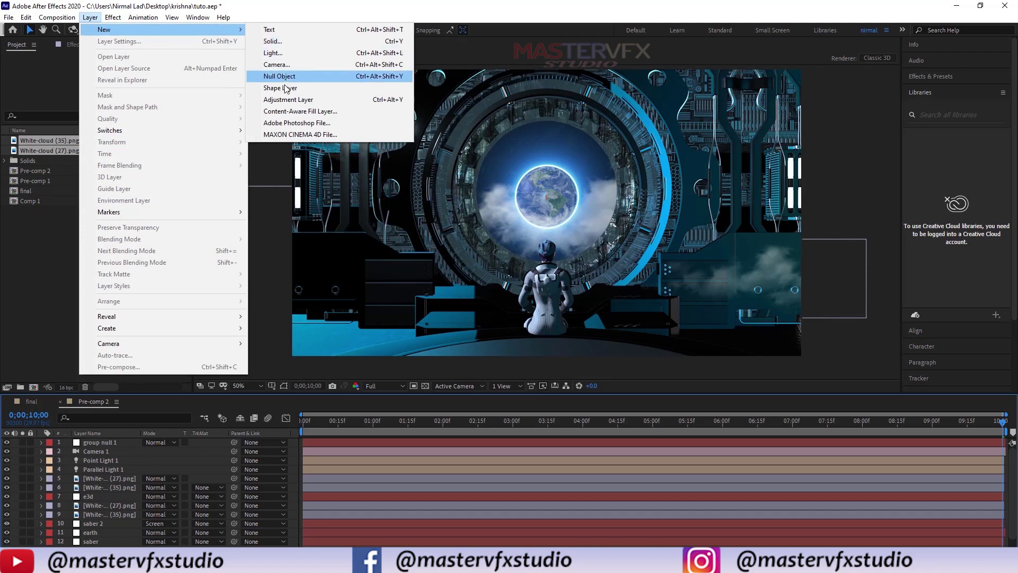
click(284, 101)
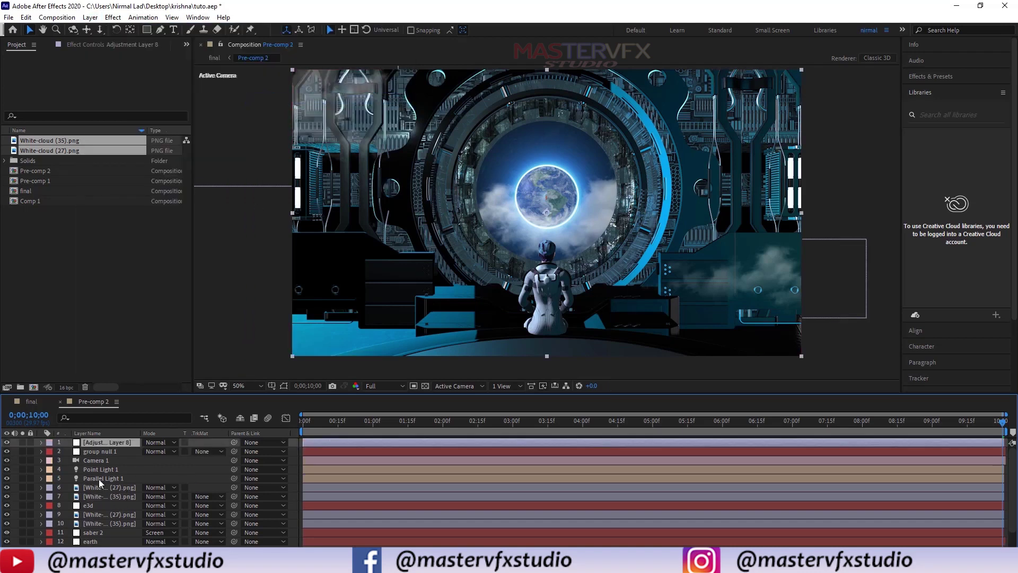
key(Return)
text(blur)
click(90, 480)
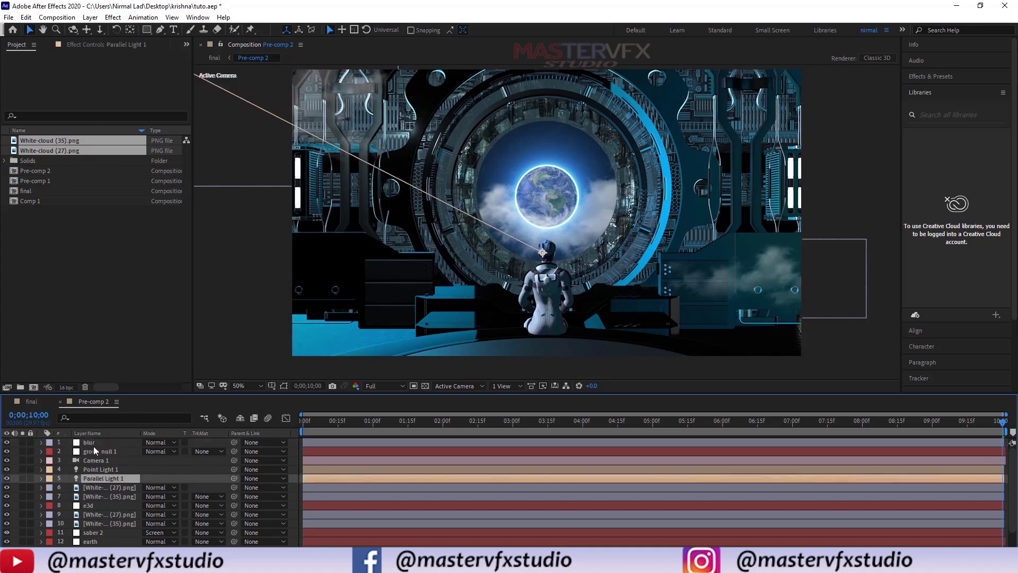
- Apply the Gaussian Blur effect to the blur adjustment layer
click(94, 443)
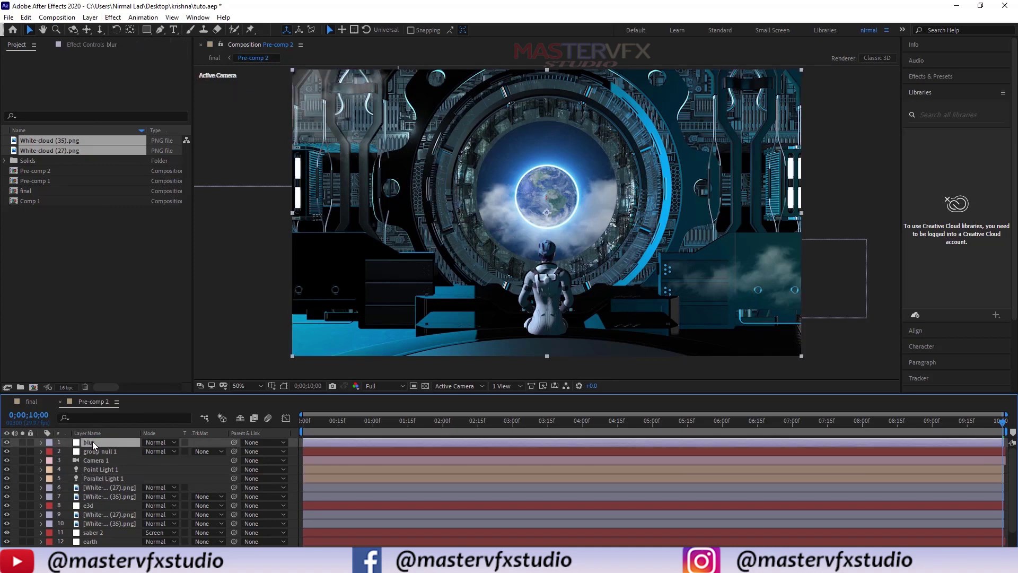
key(ctrl+space)
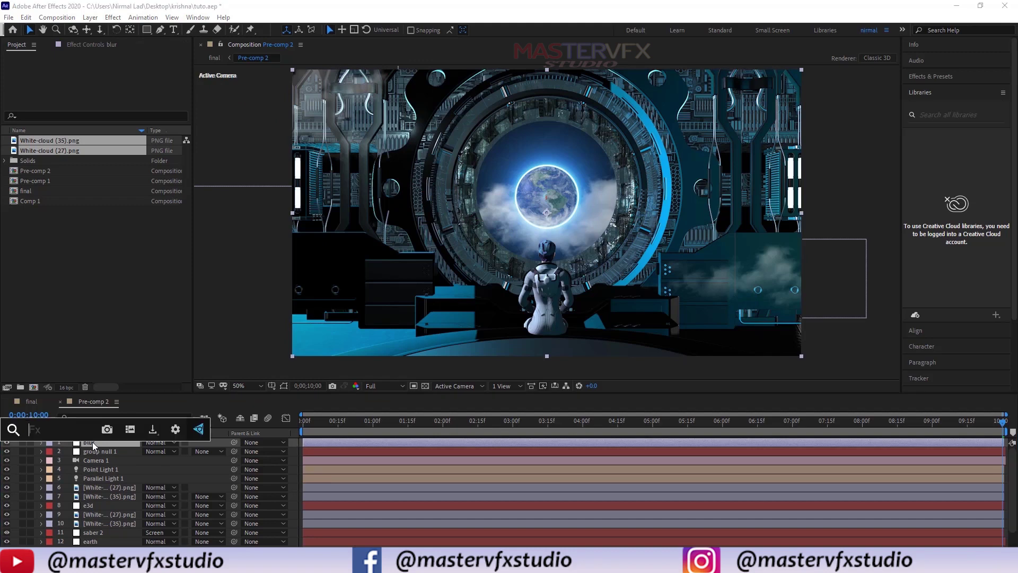
text(g)
click(65, 467)
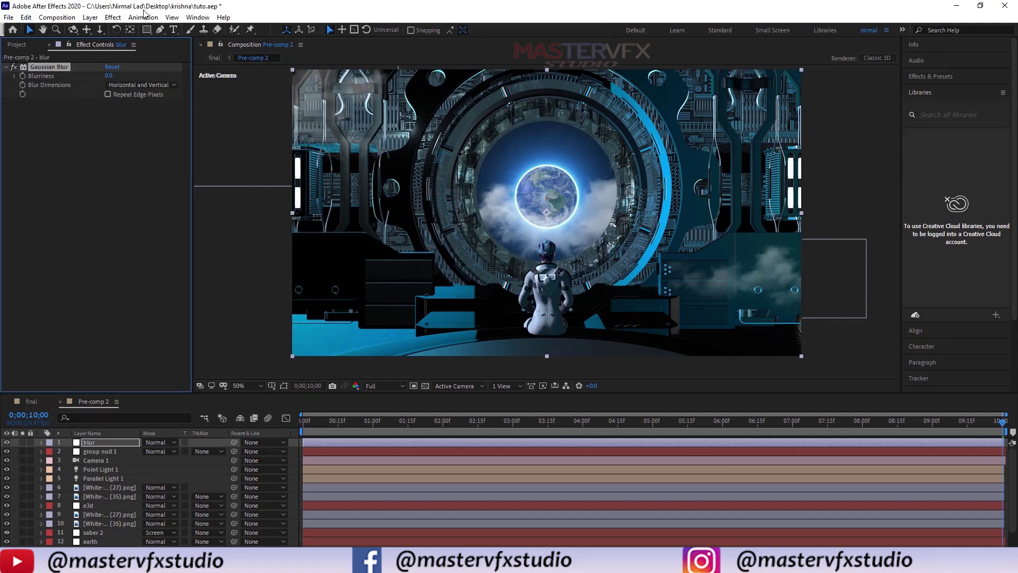
- Draw a circular mask on the blur layer from the scene's centre and shift it up to surround the round window
click(147, 31)
drag(147, 30, 172, 59)
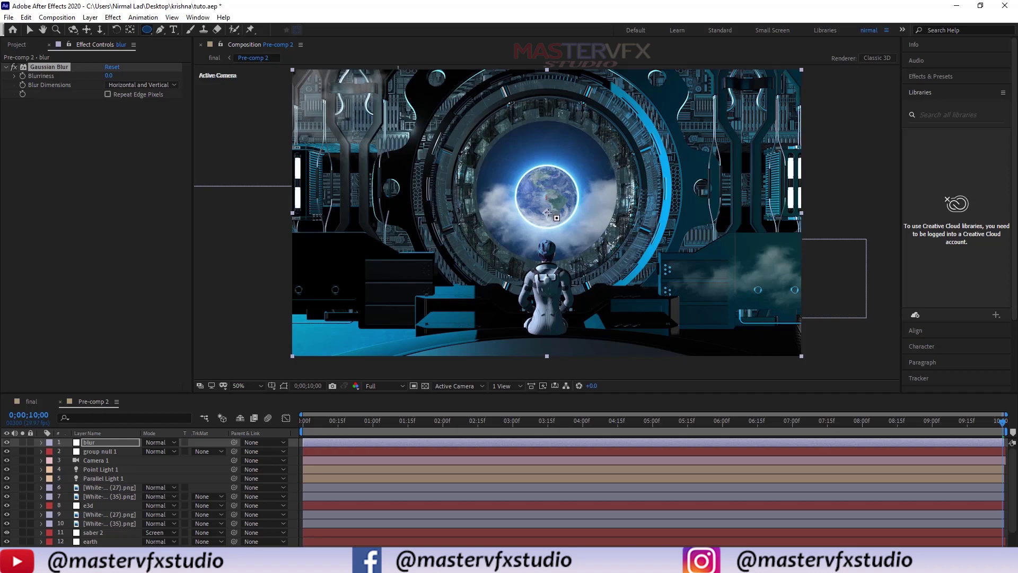
click(547, 212)
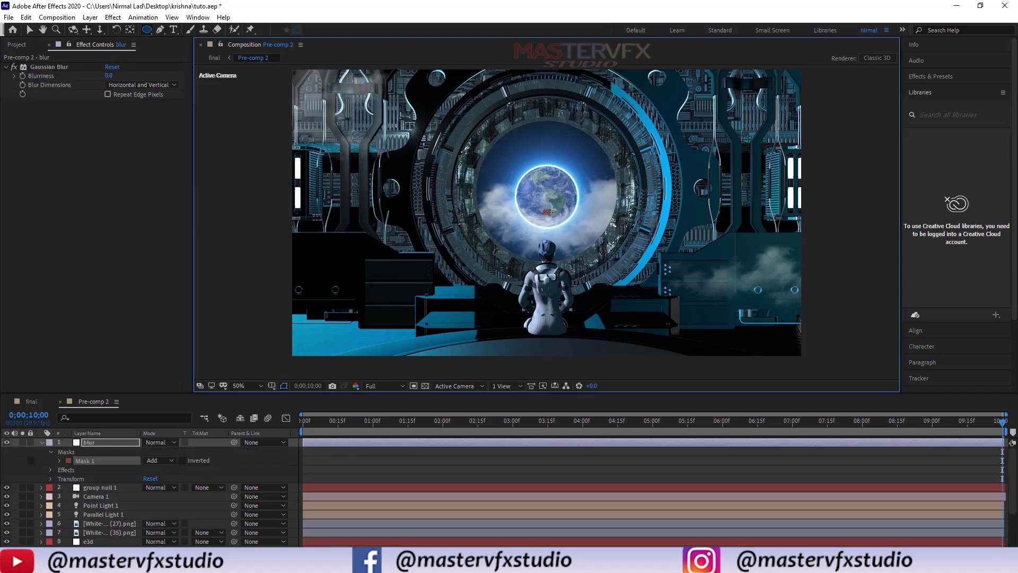
drag(547, 213, 637, 214)
key(v)
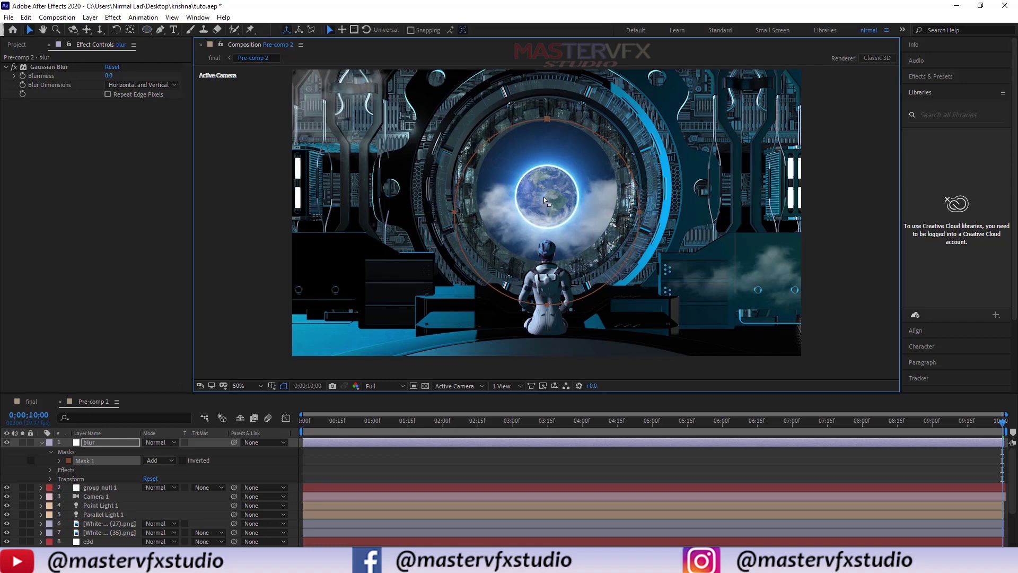
click(543, 185)
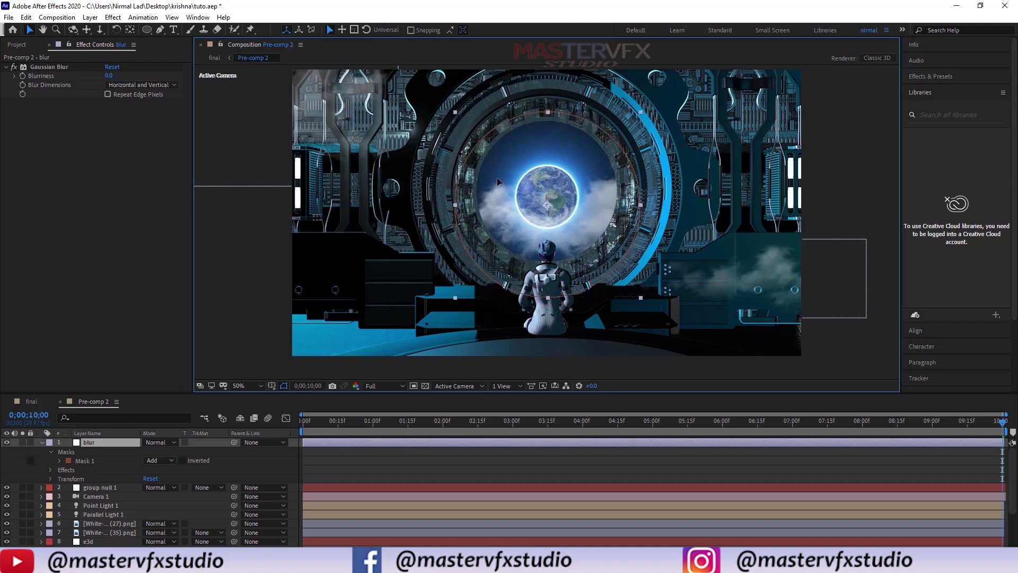
drag(498, 173, 497, 164)
key(Right)
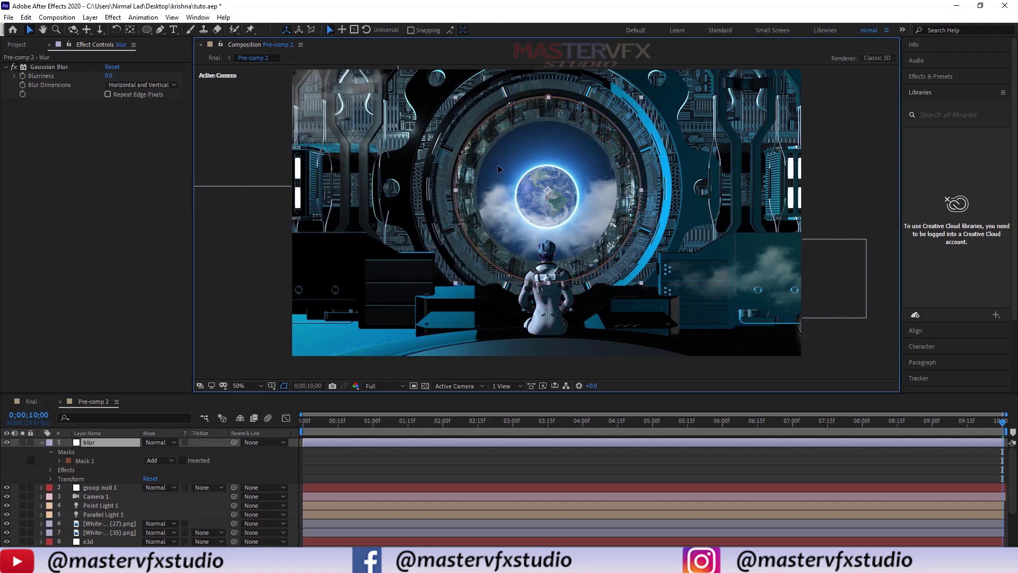
key(Return)
- Set the blur layer's mask expansion to 270 pixels and its mask feather to 176 pixels
click(96, 443)
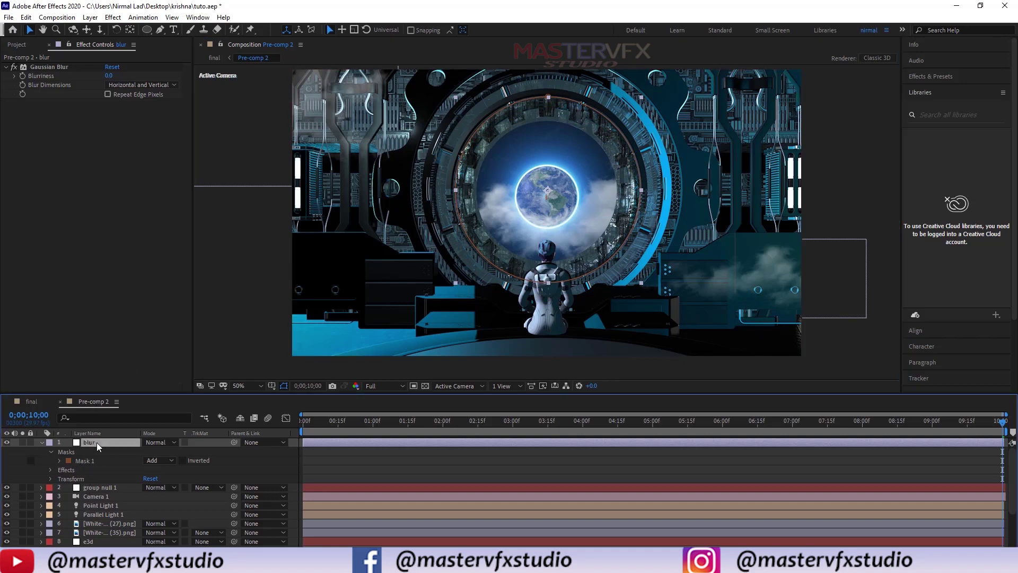
key(f)
key(f)
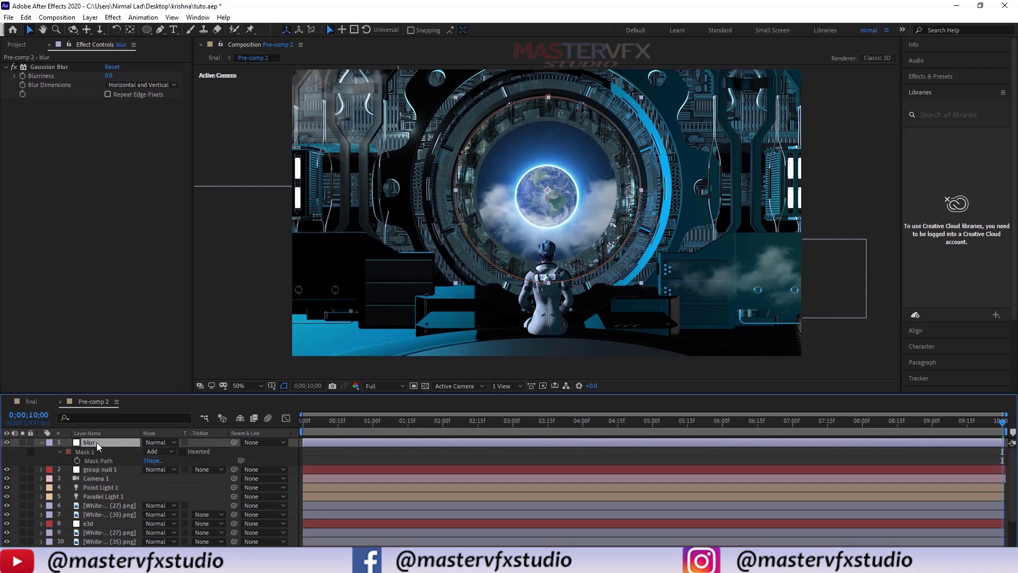
key(m)
key(m)
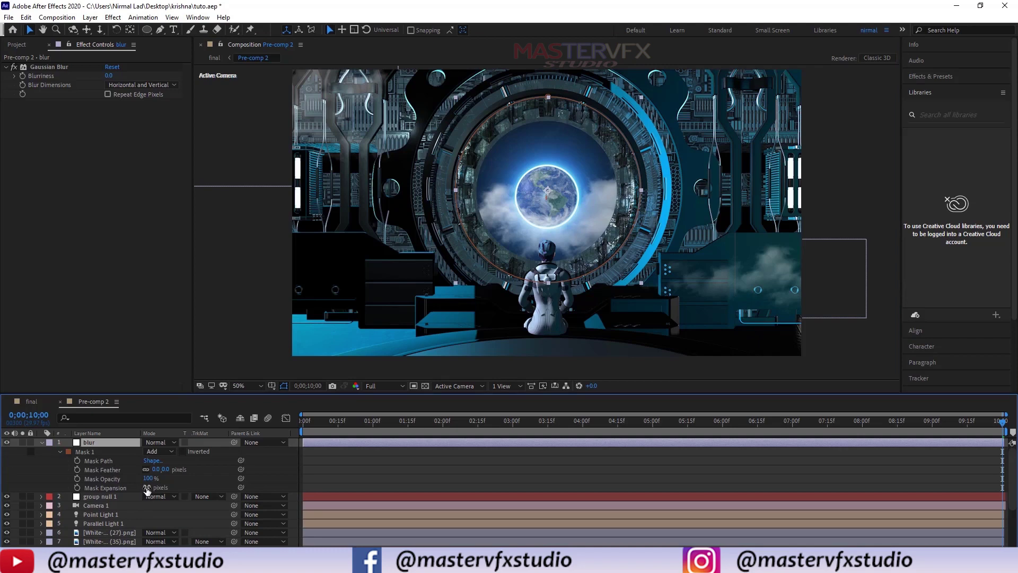
click(147, 488)
text(270)
click(218, 489)
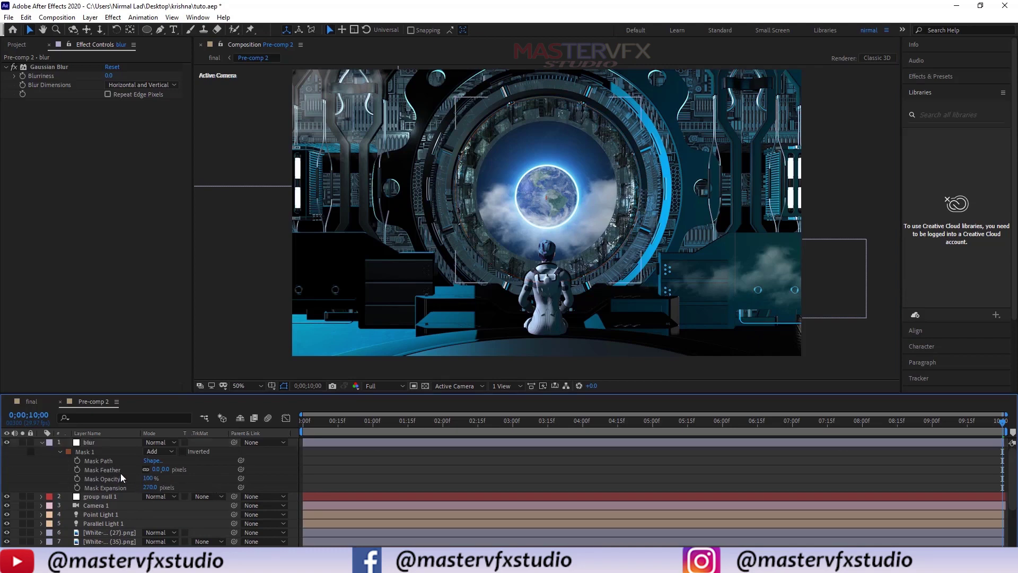
click(159, 470)
text(176)
key(Return)
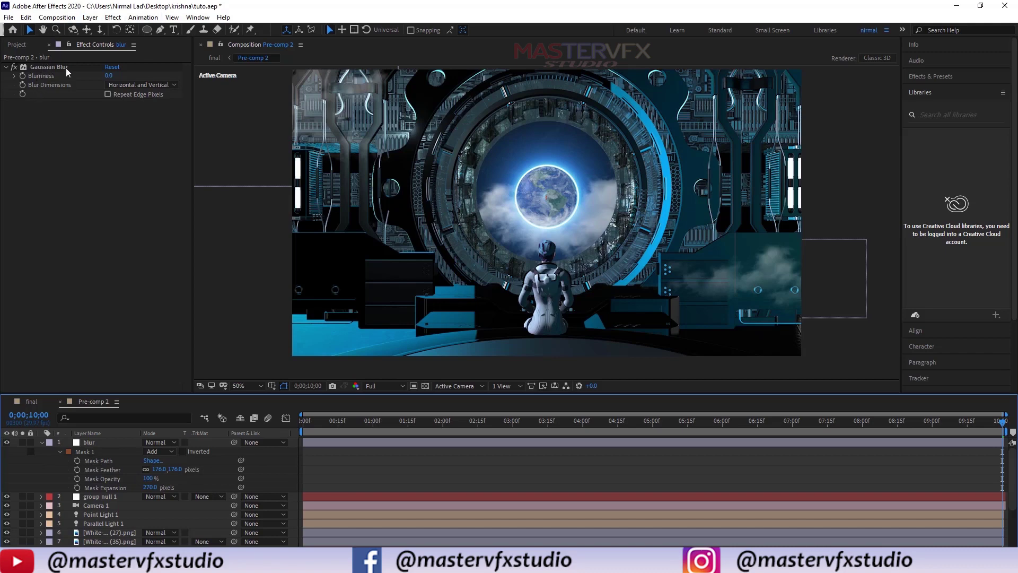
- Set the Gaussian Blur's blurriness to 14 and enable Repeat Edge Pixels
click(108, 75)
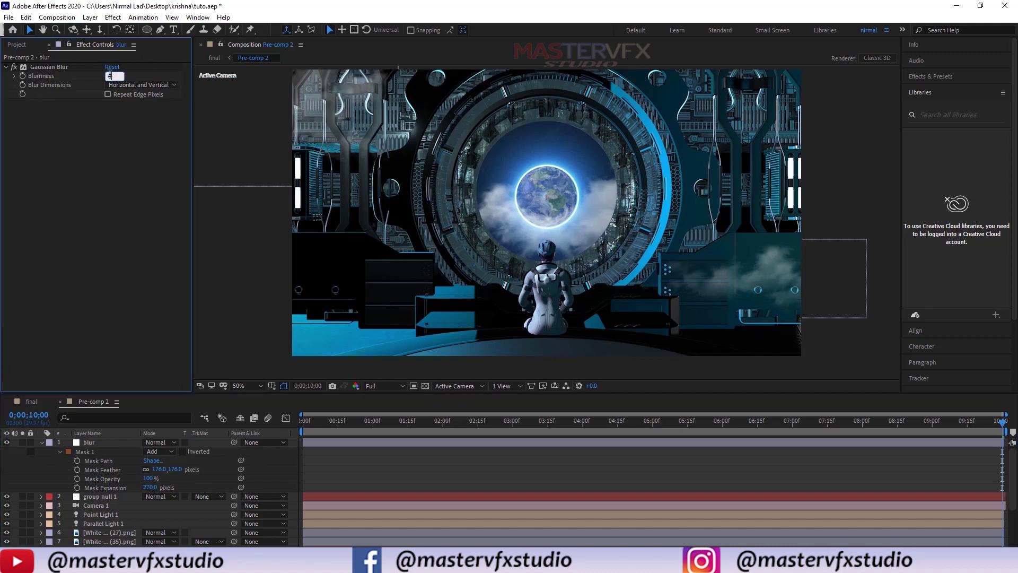
text(14)
key(Return)
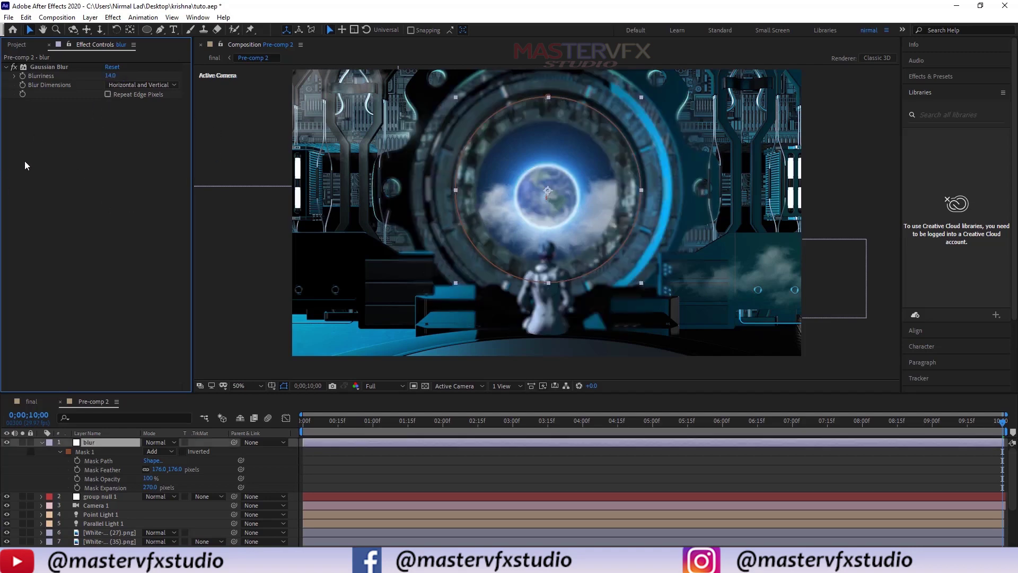
click(108, 94)
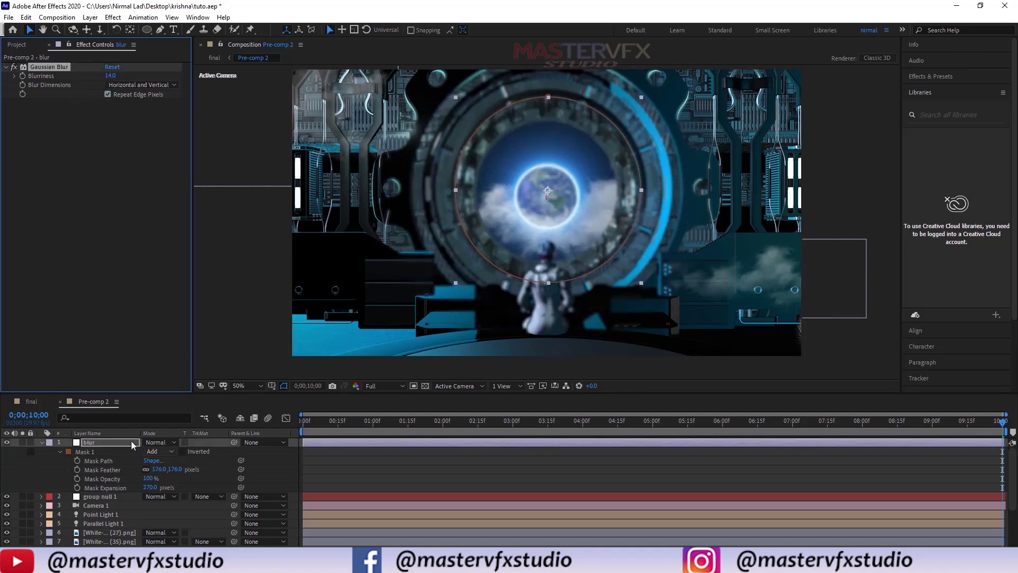
- Invert the blur layer's mask so only the scene's outer areas blur, then collapse and hide the layer
click(184, 453)
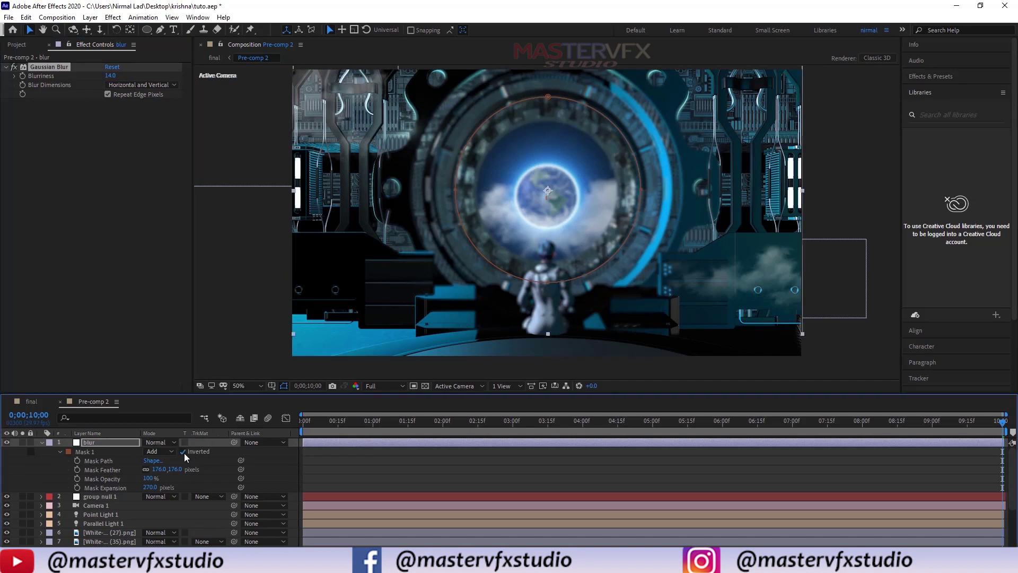
click(397, 457)
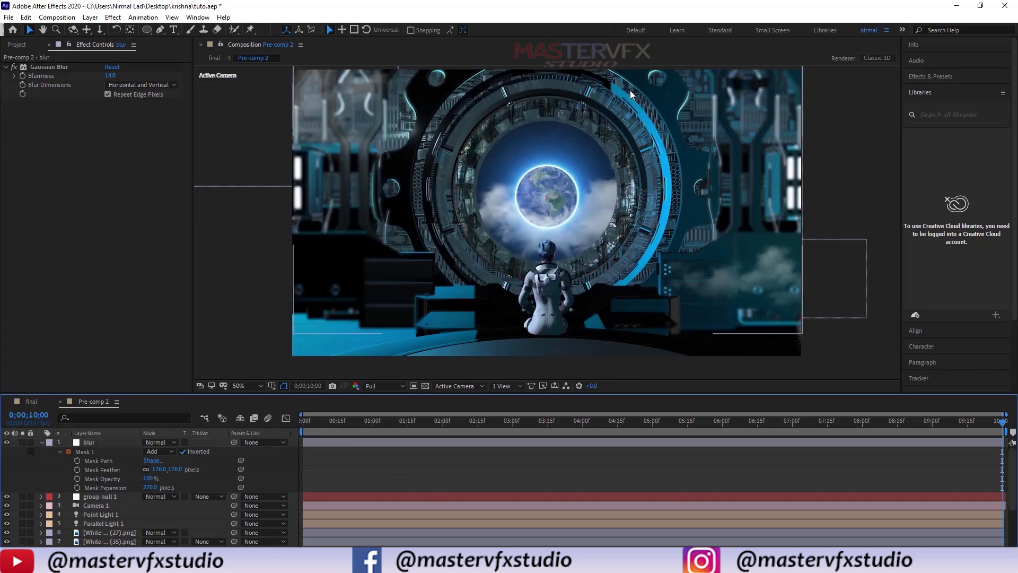
click(41, 442)
click(6, 443)
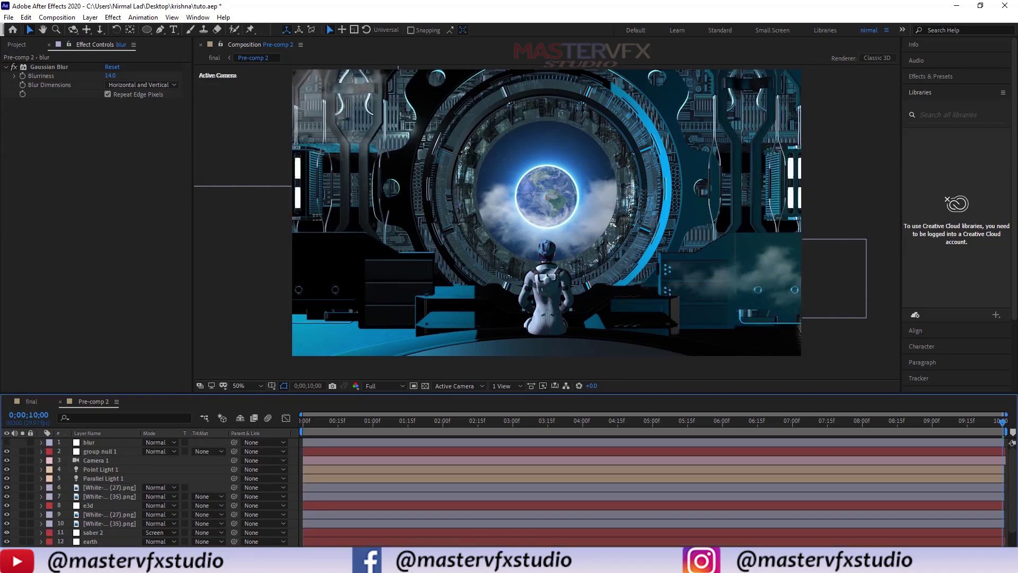
- Set the physical environment gamma to 0.80 in the e3d layer's Element render settings
click(95, 507)
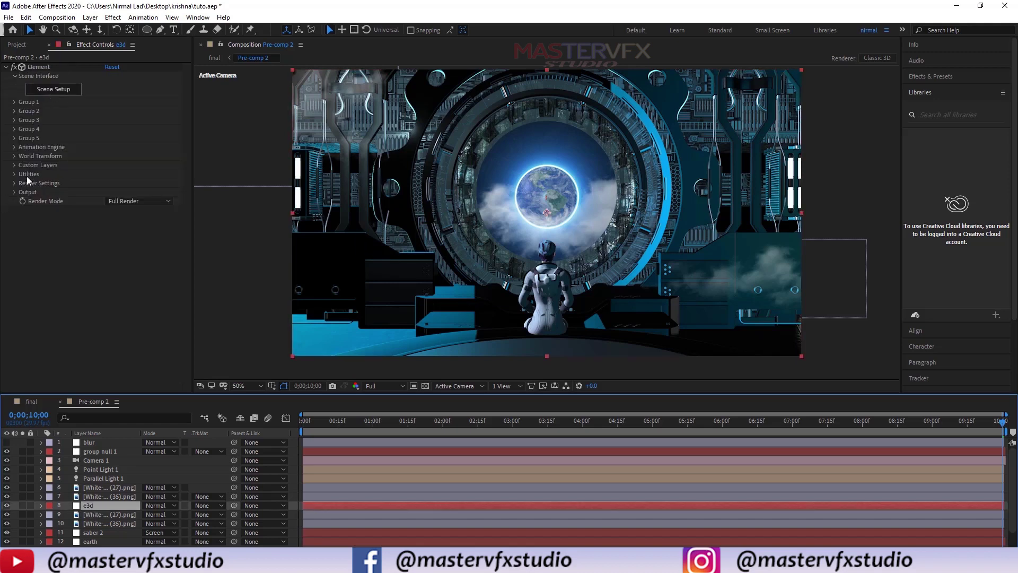
click(14, 184)
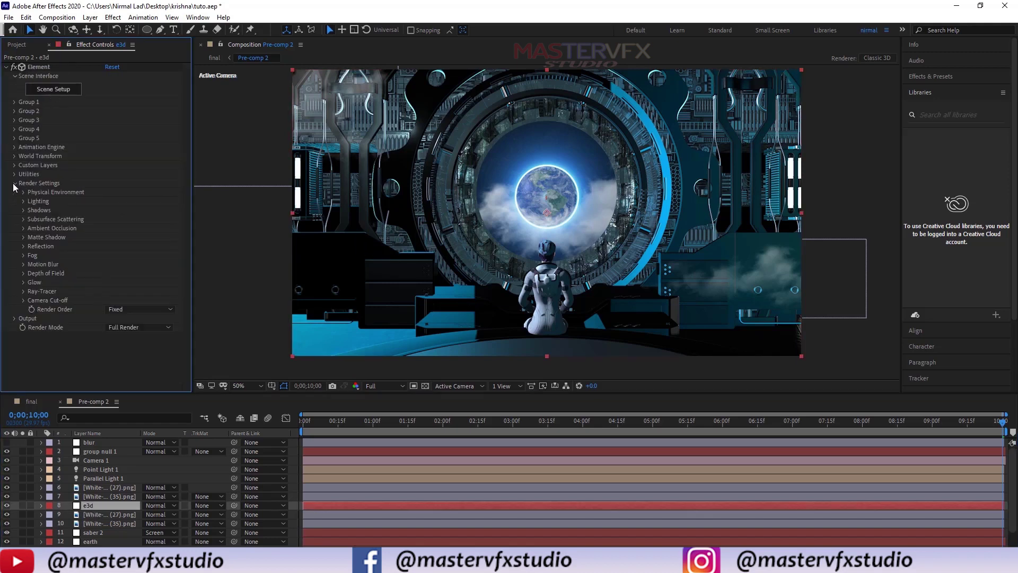
click(23, 192)
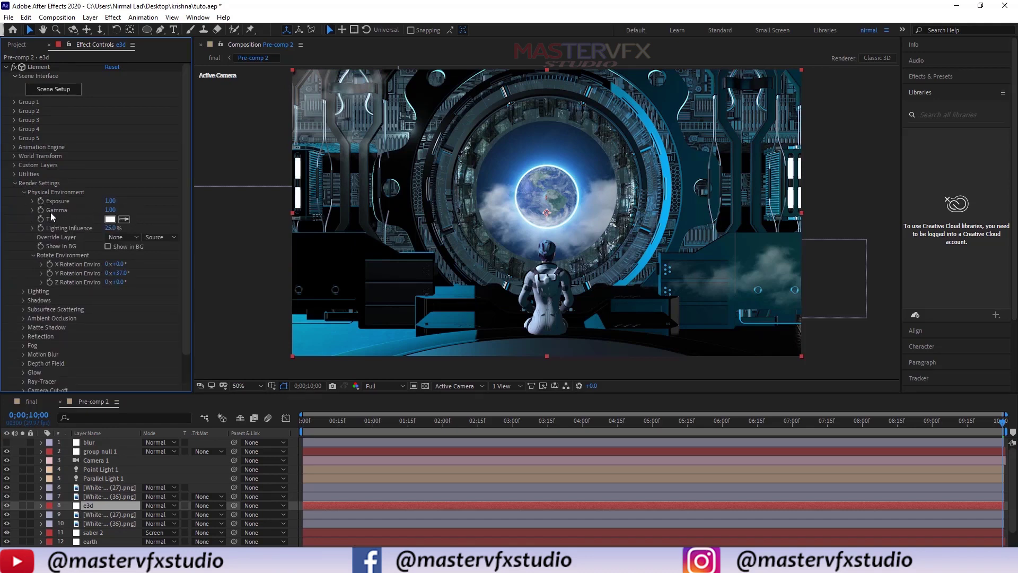
click(111, 210)
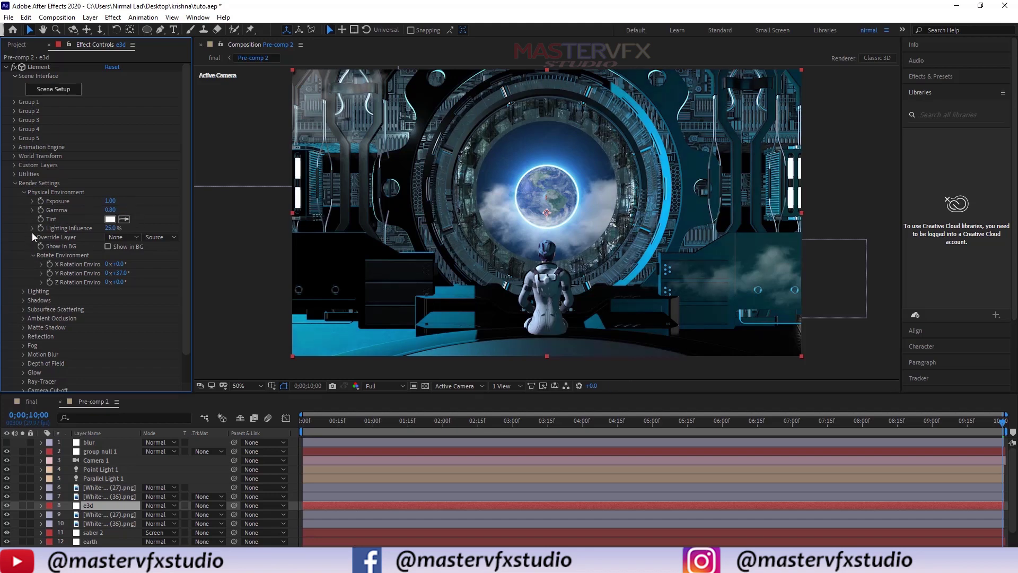
click(23, 192)
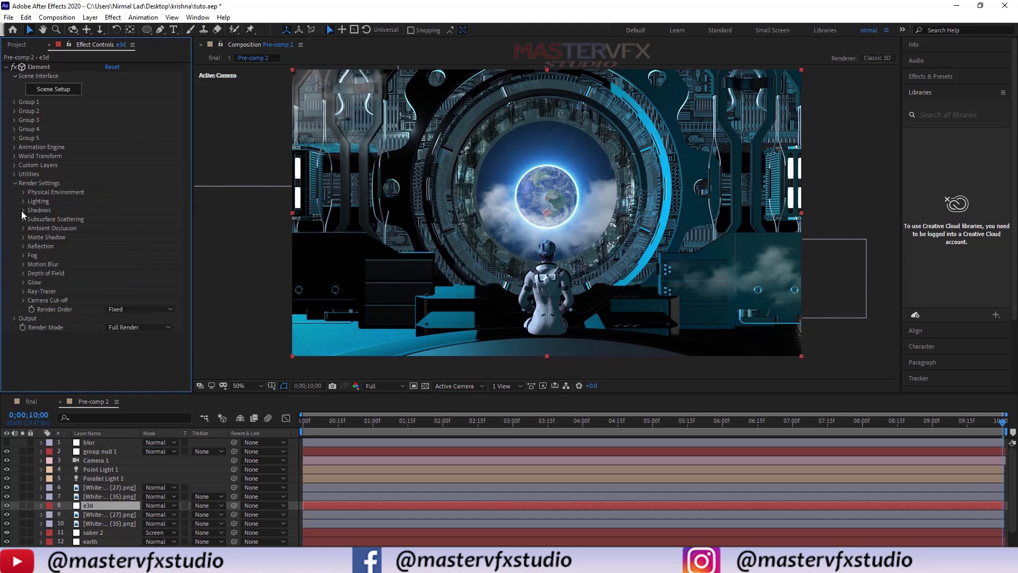
- Enable shadows in Element's render settings and set the shadow map size to 4096
click(21, 210)
click(108, 219)
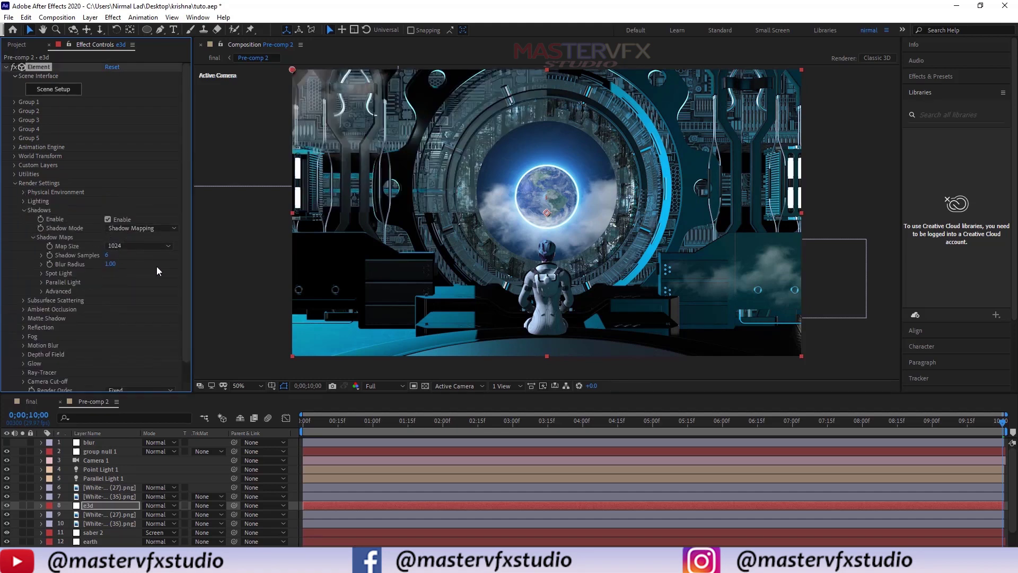
click(129, 247)
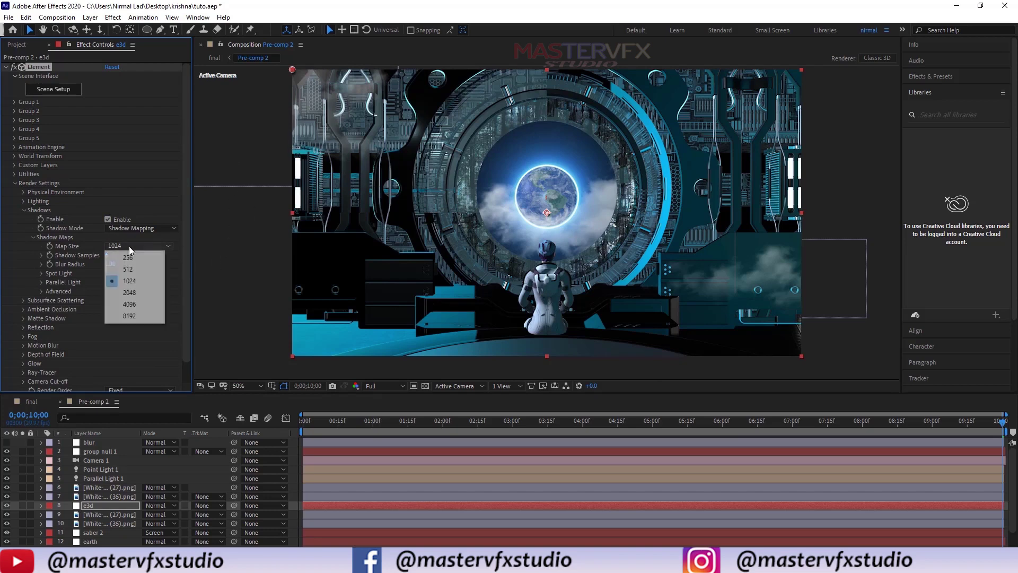
click(135, 306)
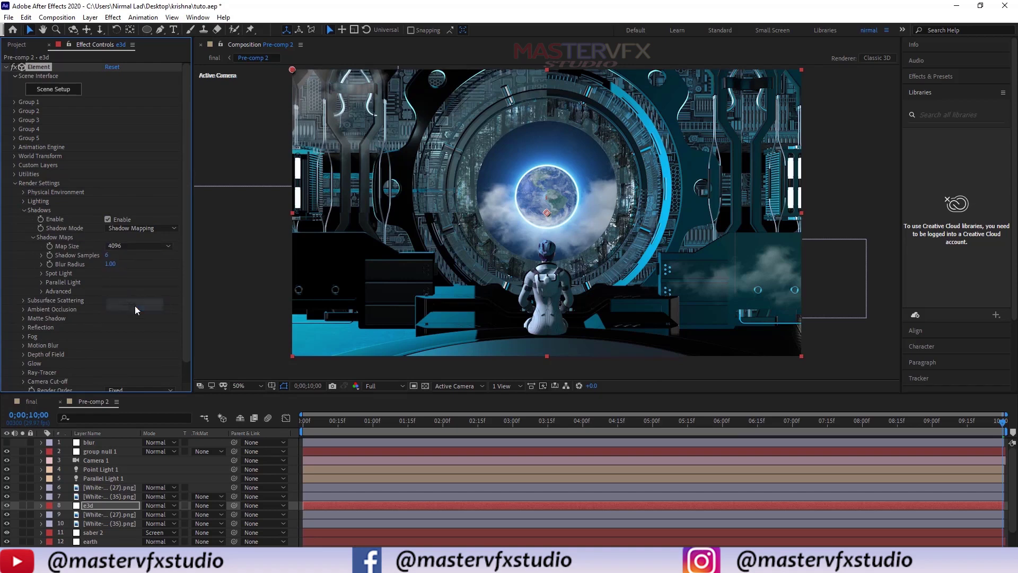
click(23, 211)
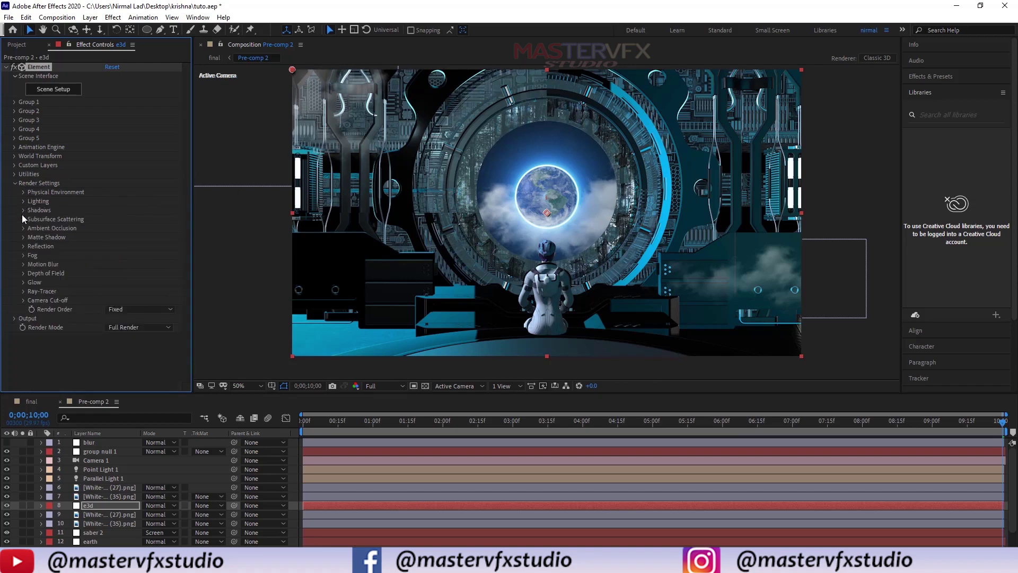
- Enable ambient occlusion on the e3d layer with an SSAO intensity of 22.5, and make the blur layer visible again
click(24, 228)
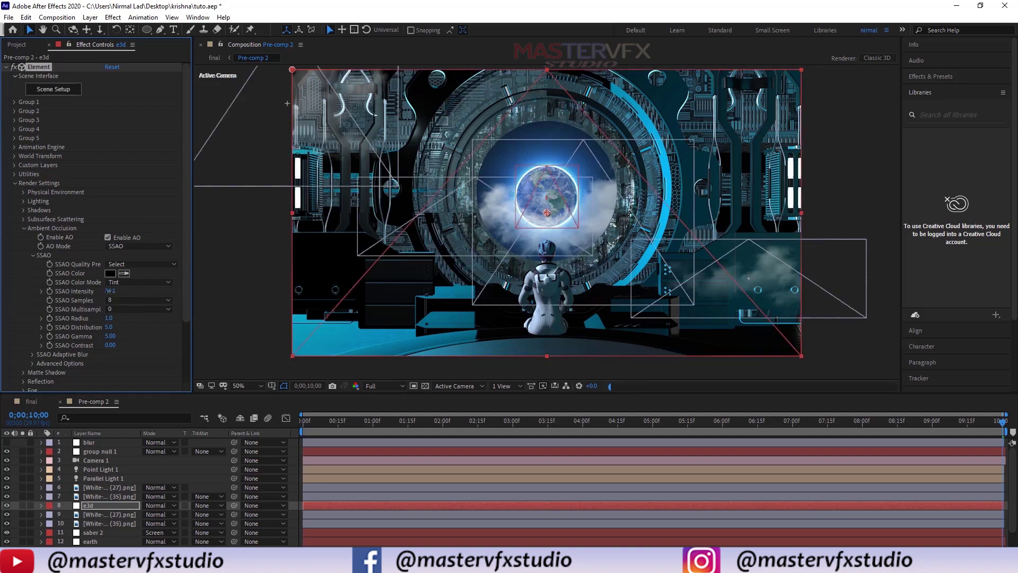
click(110, 291)
text(22.5)
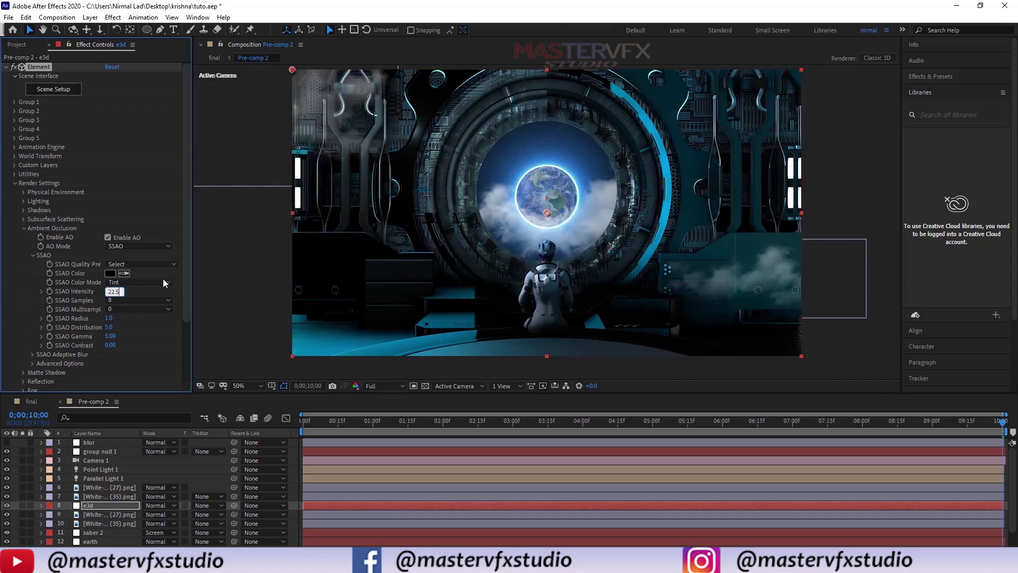
click(154, 292)
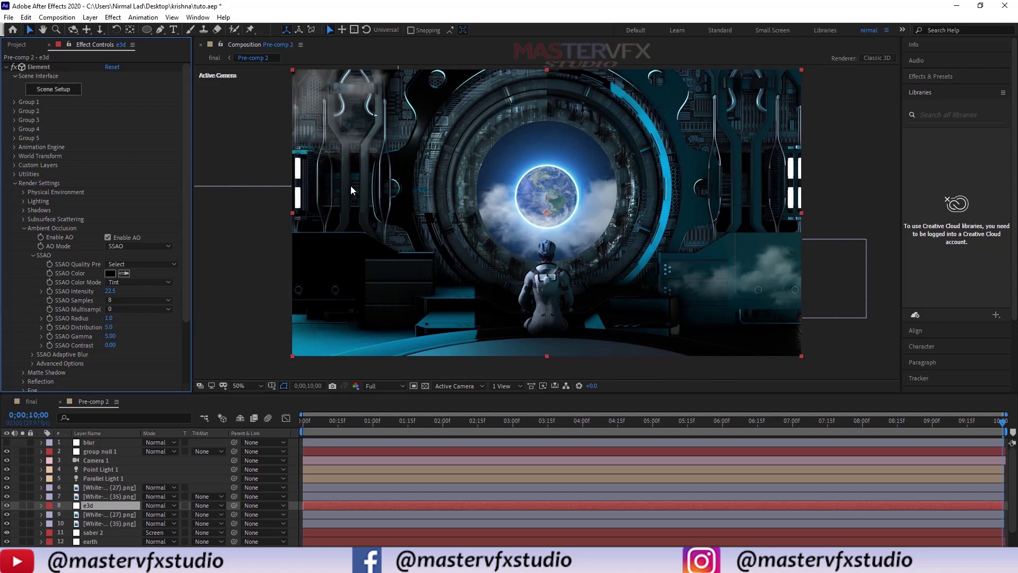
click(23, 229)
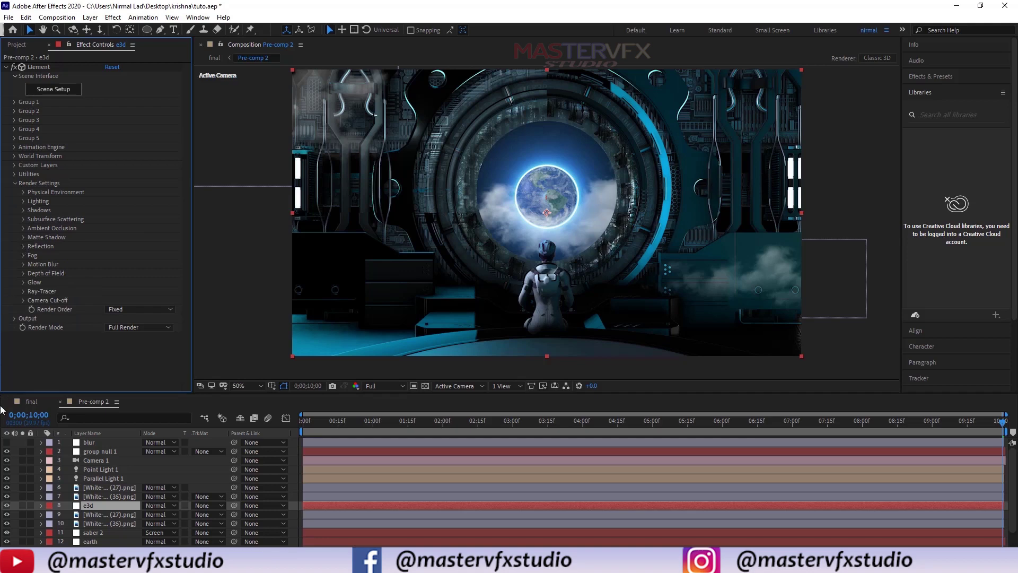
click(7, 442)
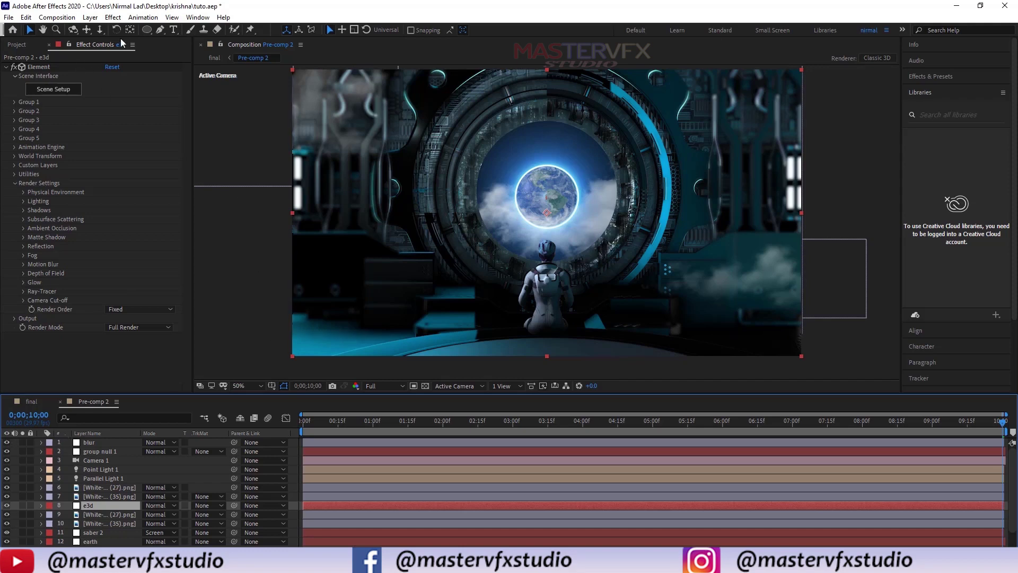
- Create a black 1920 x 1080 solid named gradient and place it directly below Parallel Light 1, above the cloud layers
click(85, 18)
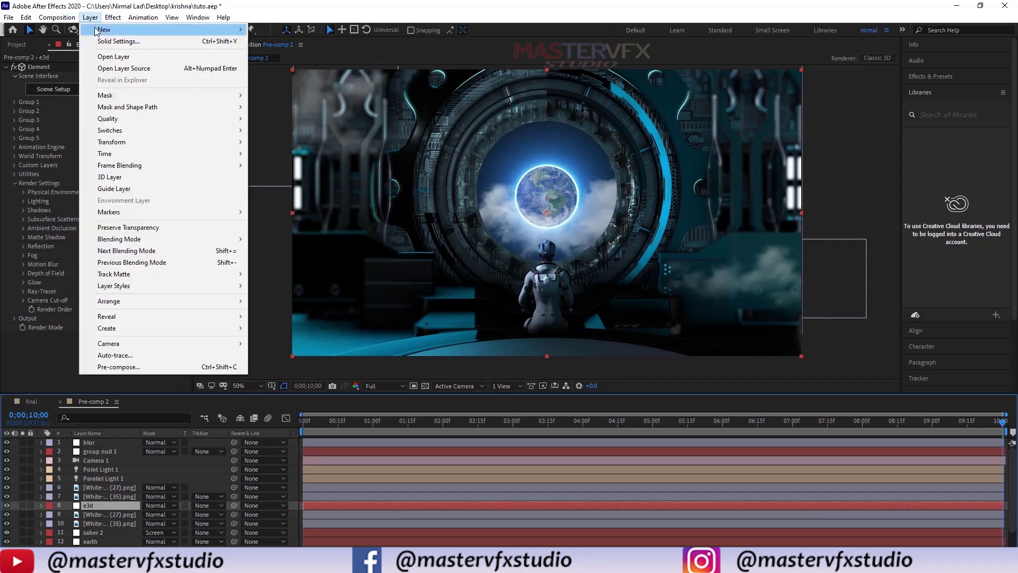
mouse_move(98, 29)
click(275, 41)
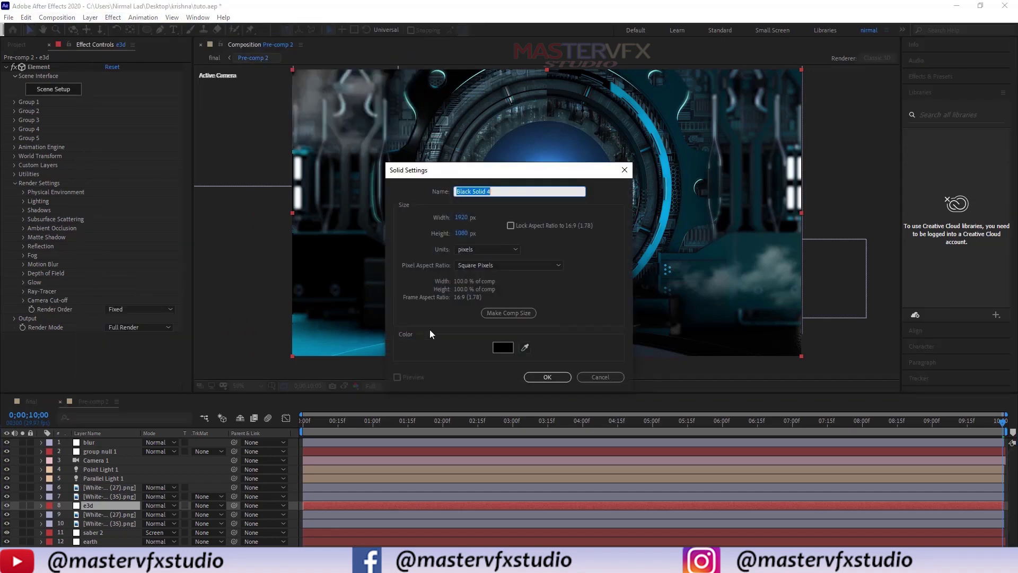
click(552, 377)
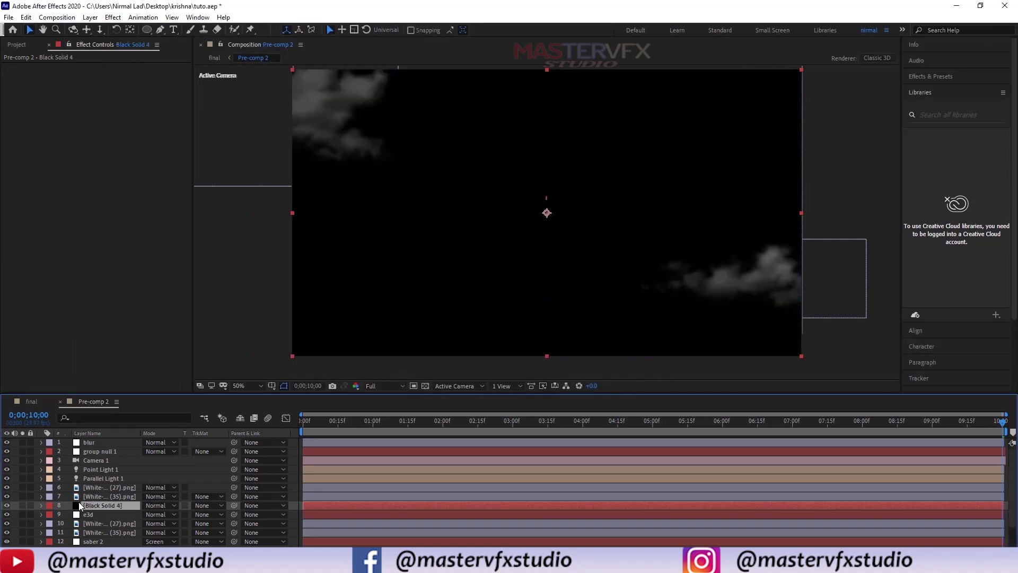
key(Return)
key(BackSpace)
text(grid)
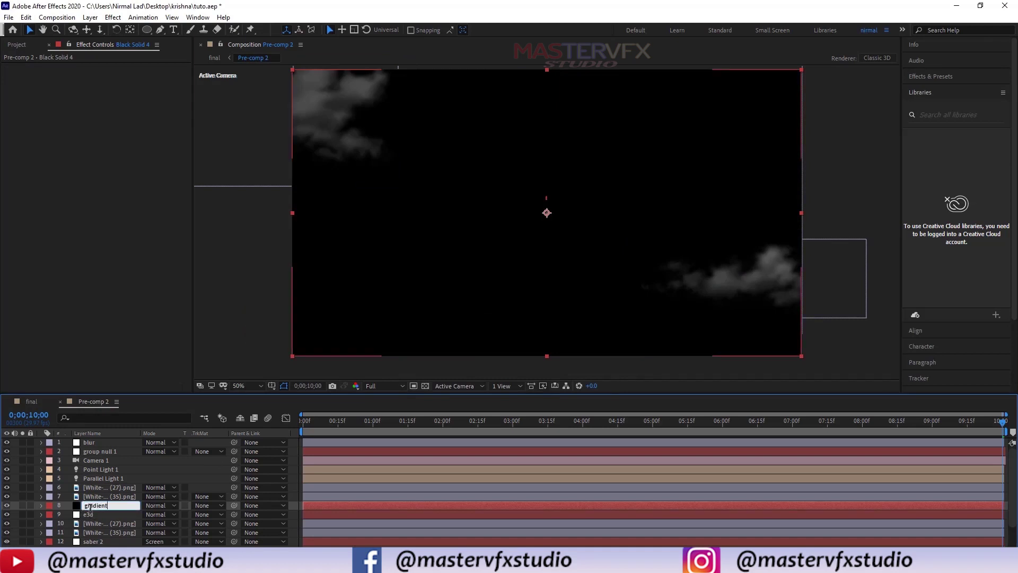
key(Return)
drag(90, 507, 121, 485)
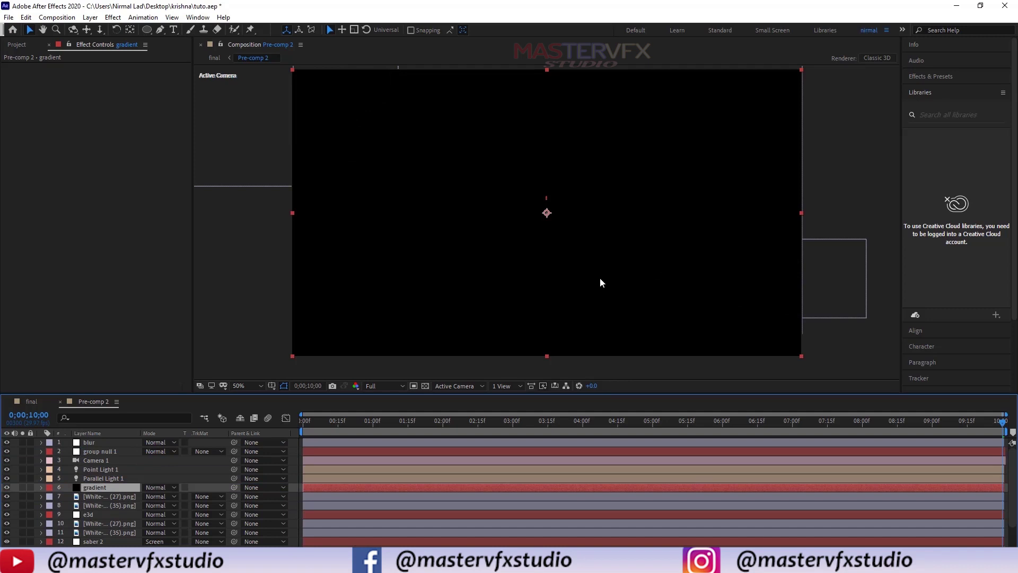
- Apply Gradient Ramp to the gradient layer and set its start color to a dark teal
key(ctrl+space)
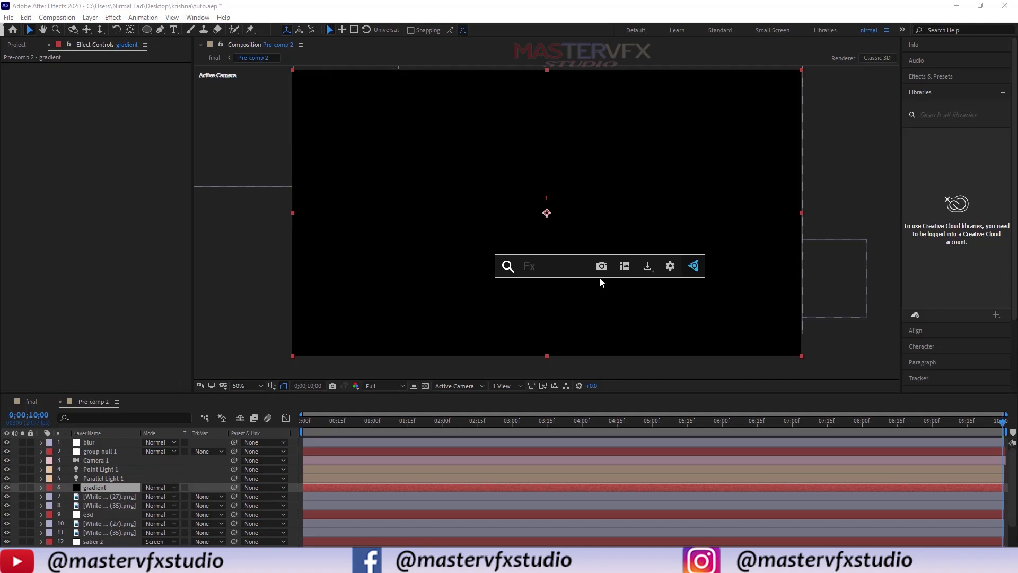
text(gradi)
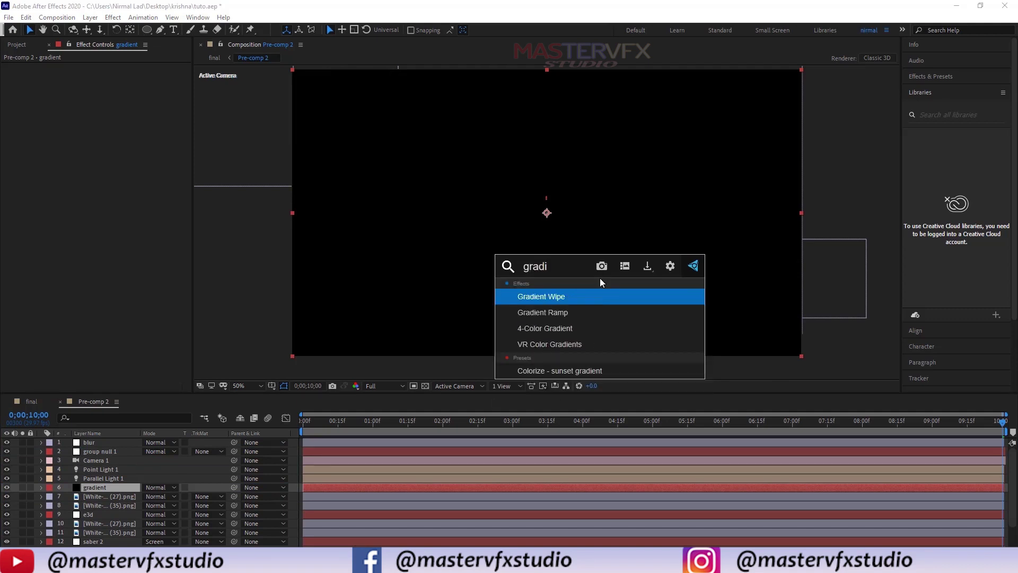
key(Down)
key(Return)
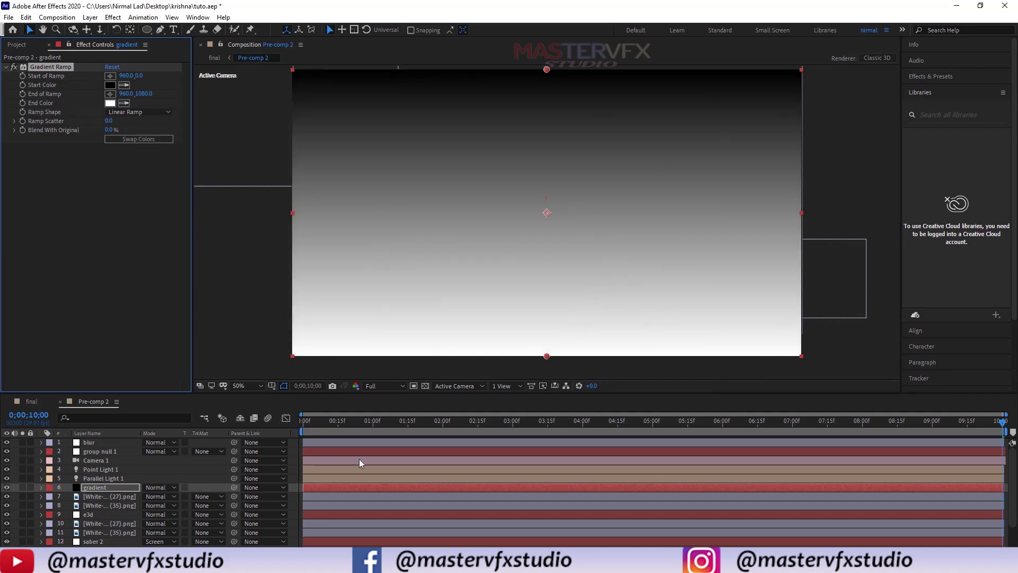
click(111, 83)
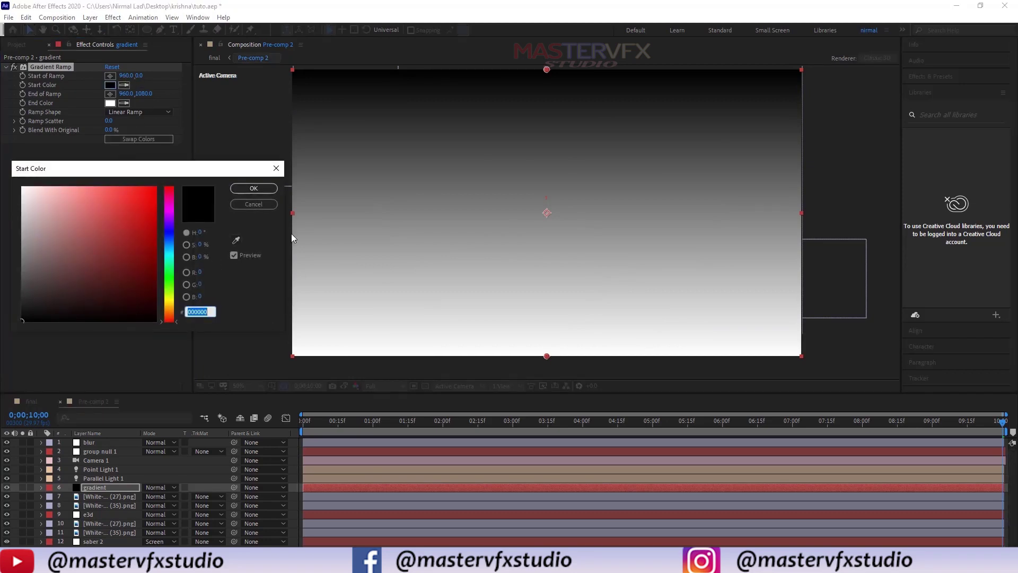
mouse_move(169, 246)
mouse_down()
mouse_move(162, 233)
mouse_move(170, 285)
mouse_up()
click(252, 188)
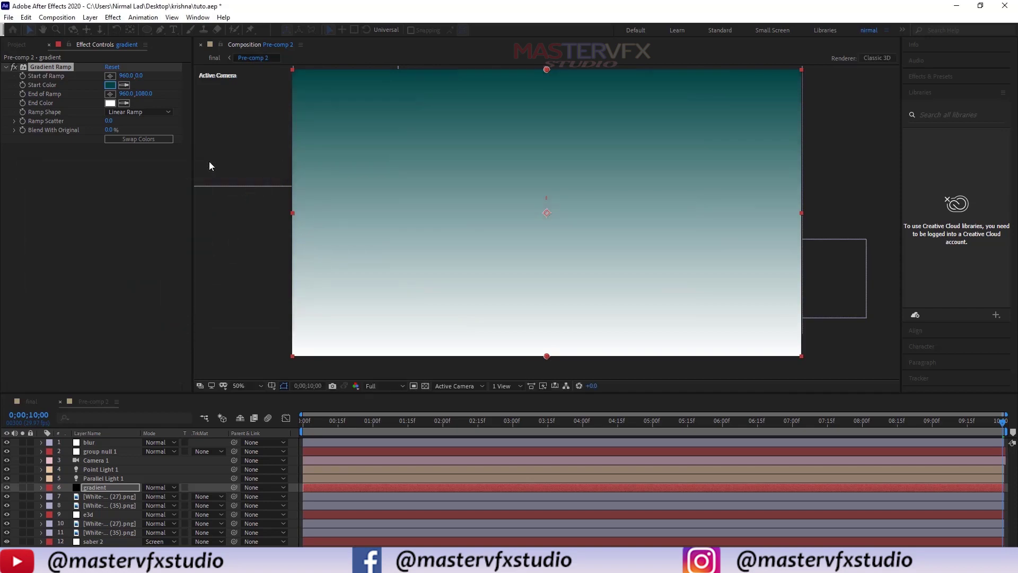
- Set the Gradient Ramp's end color to dark blue 000962
click(114, 104)
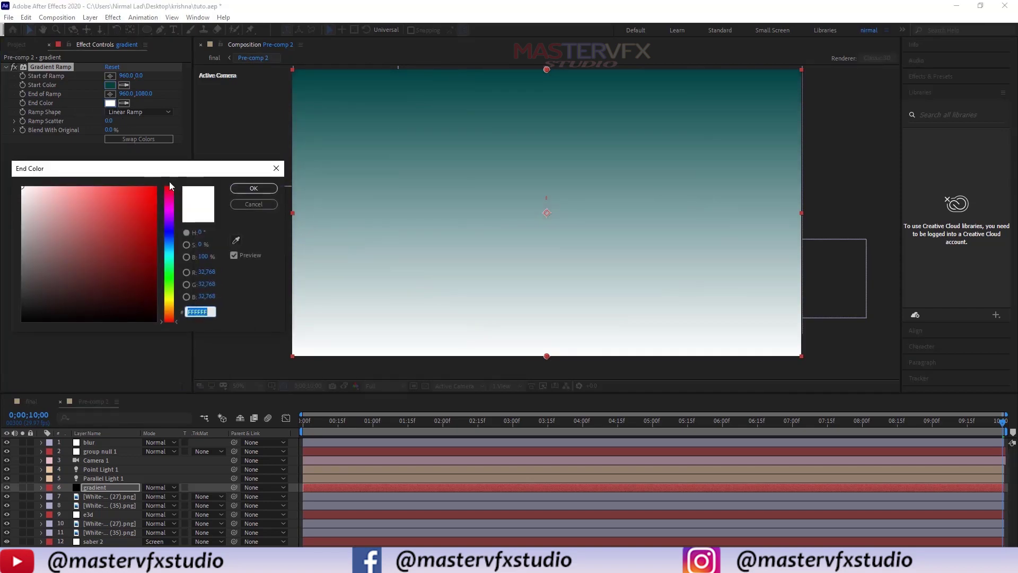
click(169, 233)
click(145, 217)
mouse_move(145, 217)
mouse_down()
mouse_move(165, 209)
mouse_move(180, 270)
mouse_up()
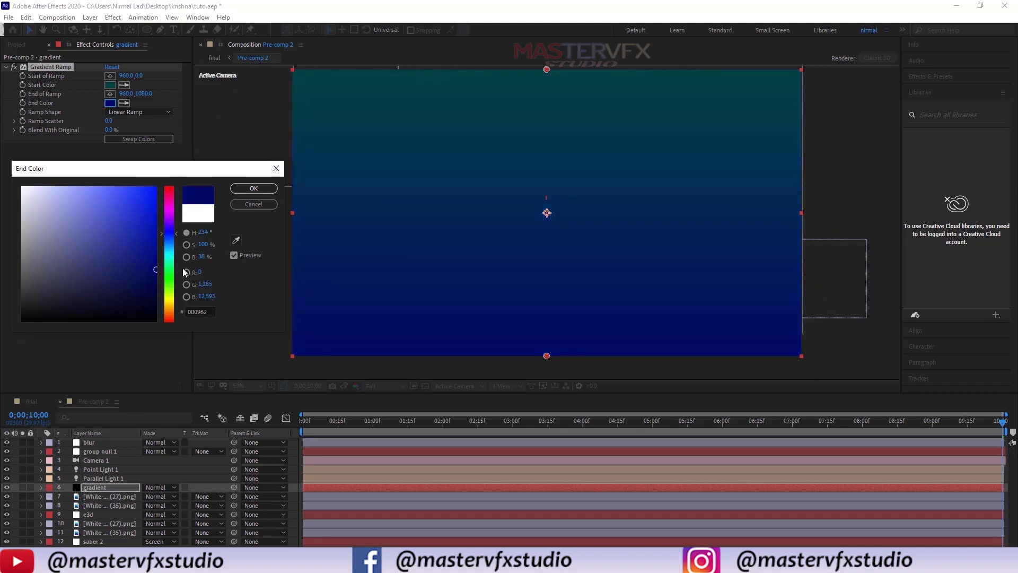
click(254, 189)
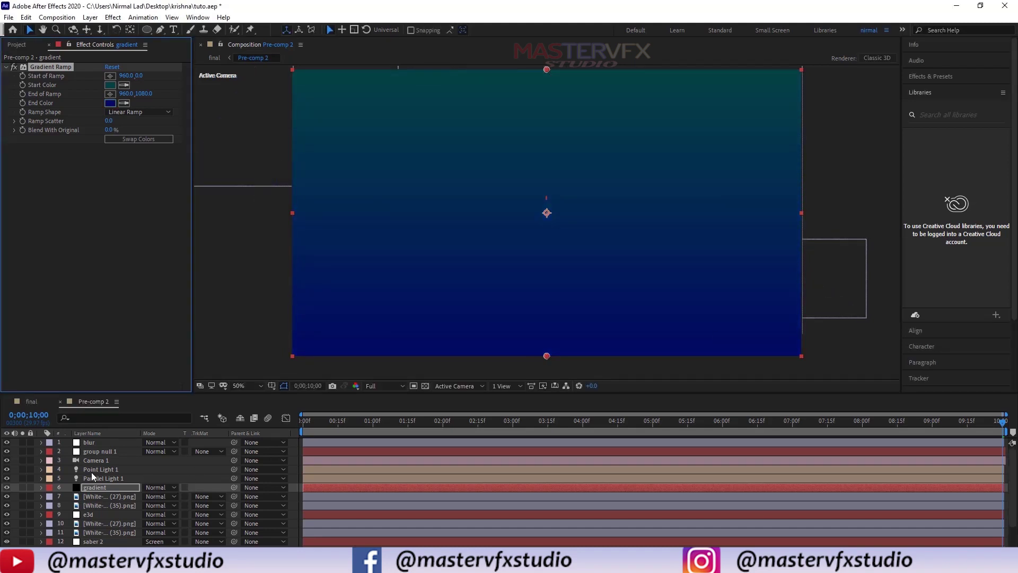
- Set the gradient layer's blend mode to Classic Color Dodge and slightly darken the ramp's blue end color
click(90, 488)
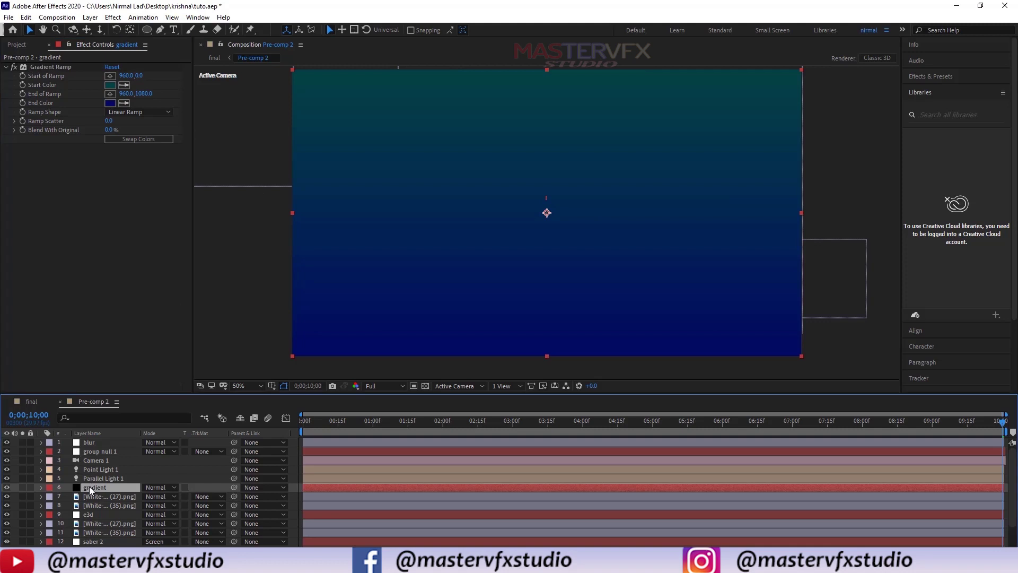
click(155, 488)
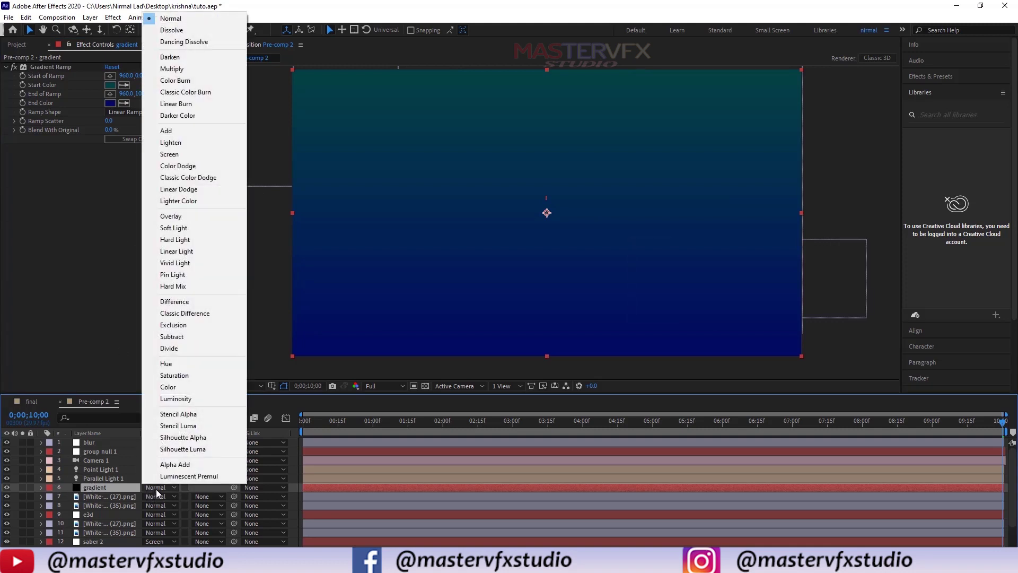
click(185, 178)
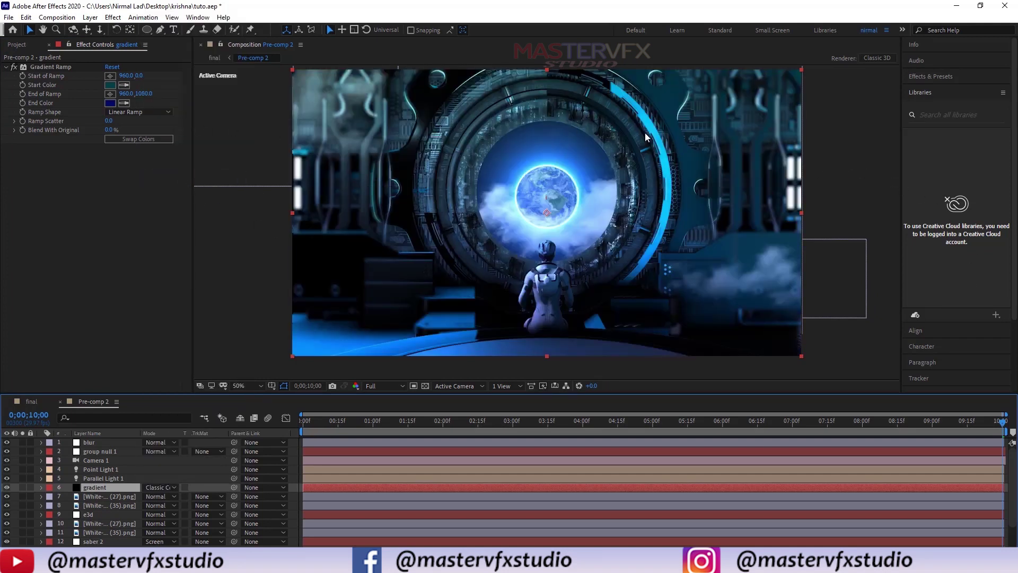
click(109, 103)
drag(155, 256, 155, 275)
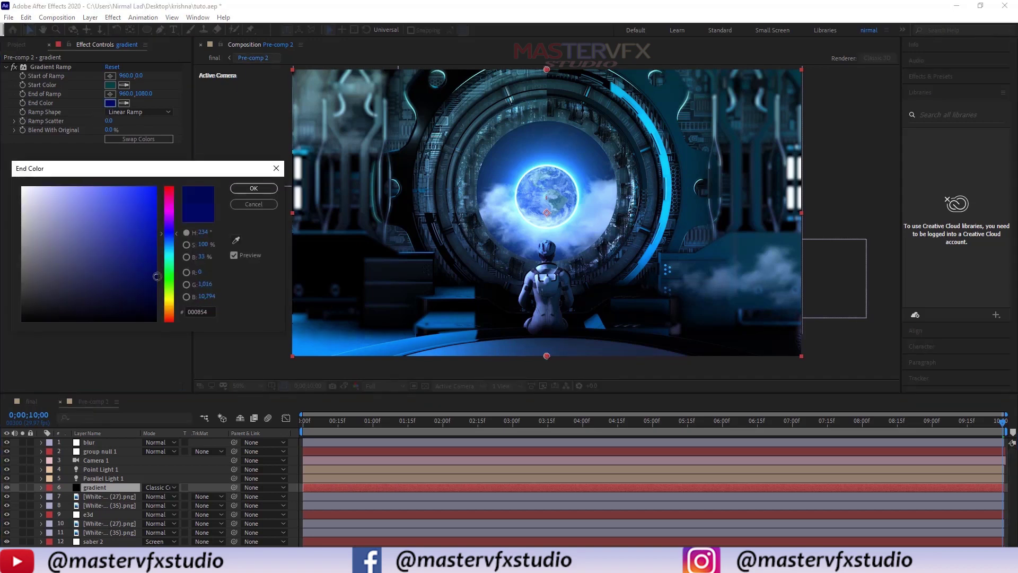
click(269, 195)
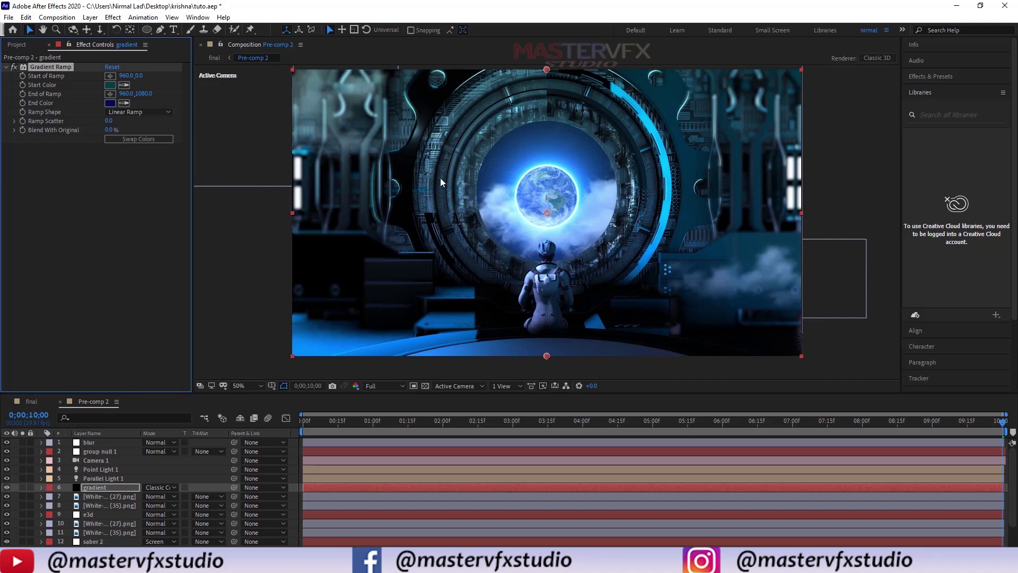
- Duplicate the e3d layer and edit the physical environment gamma in the copy's Element render settings
click(87, 514)
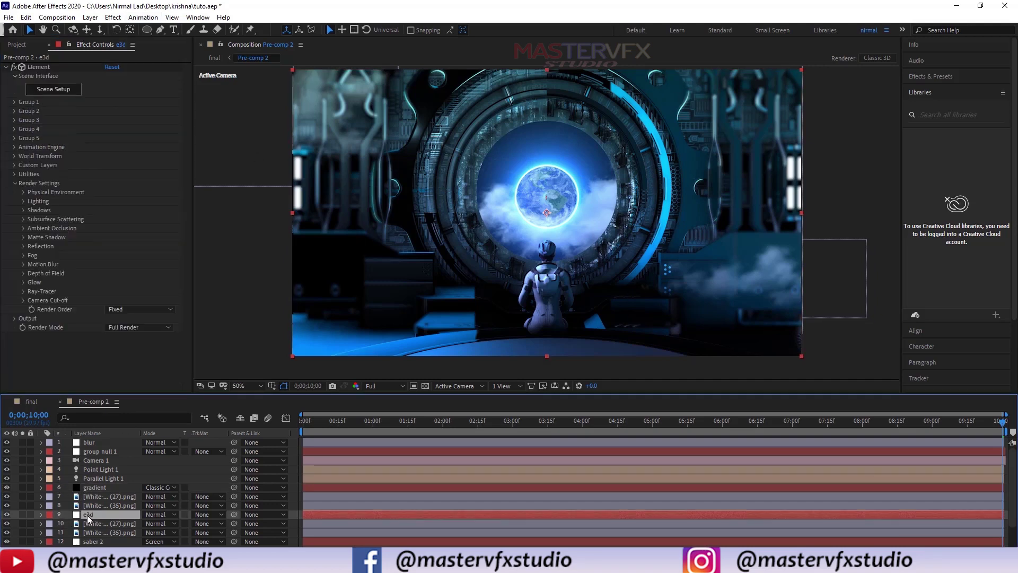
key(ctrl+d)
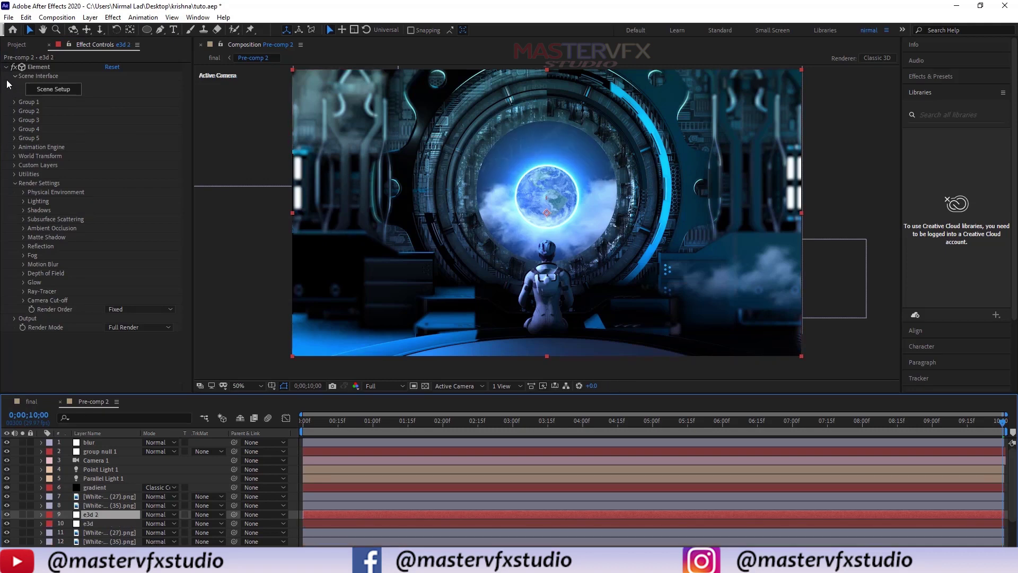
click(22, 192)
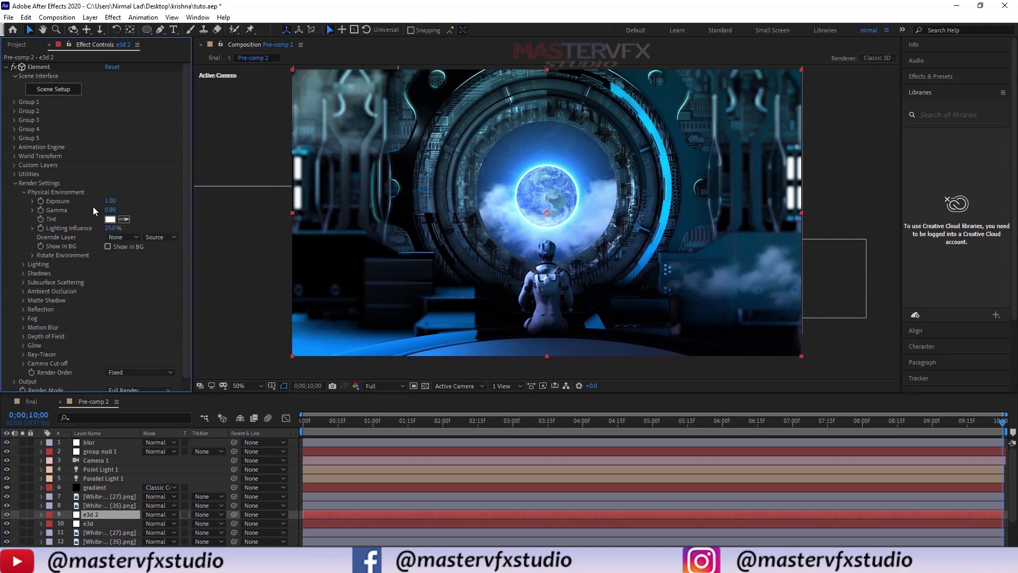
click(111, 210)
key(Return)
click(22, 193)
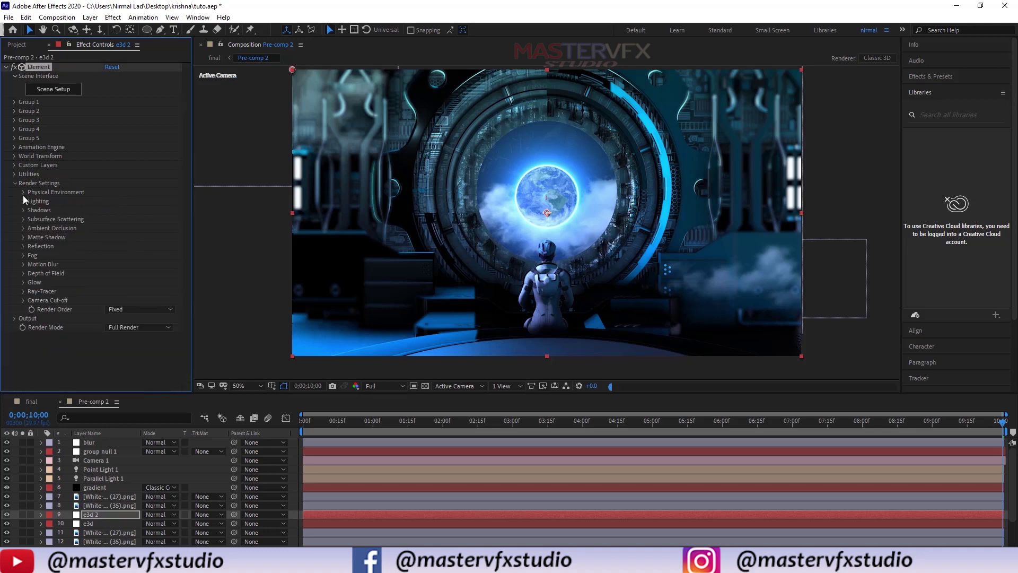
- Disable ambient occlusion on the duplicated e3d layer and set Element's output to show only Illumination
click(23, 228)
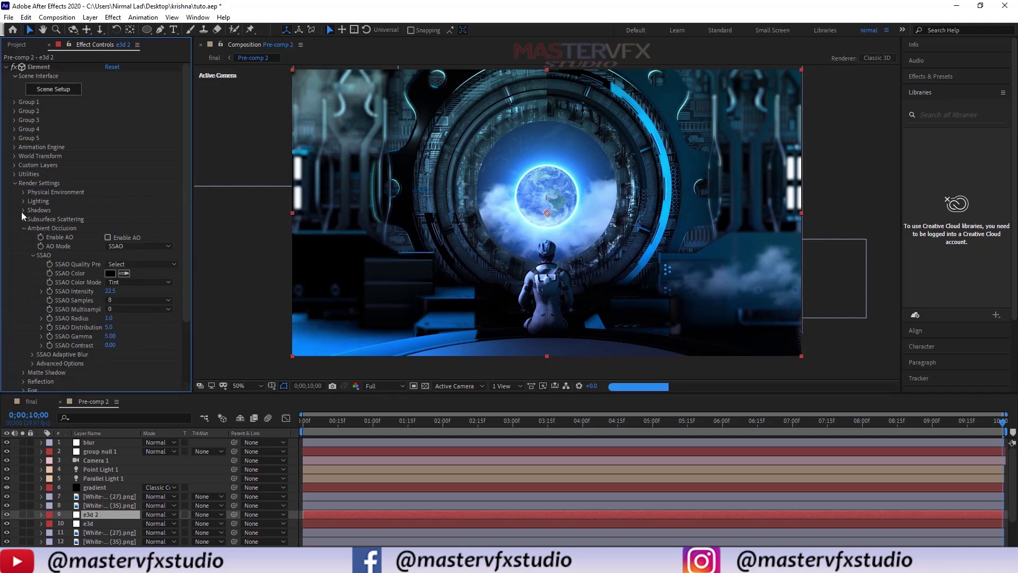
click(22, 228)
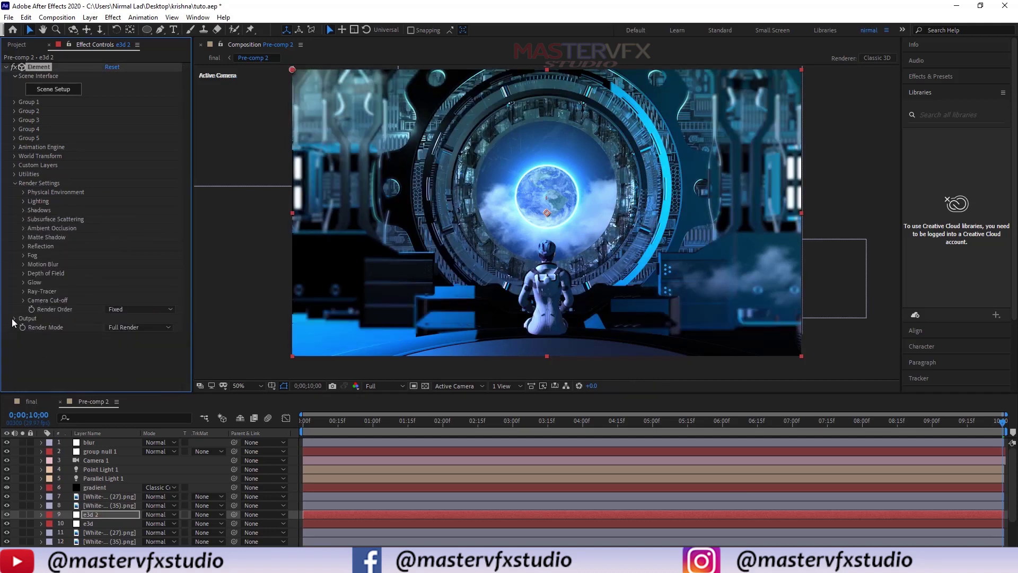
click(14, 319)
click(141, 242)
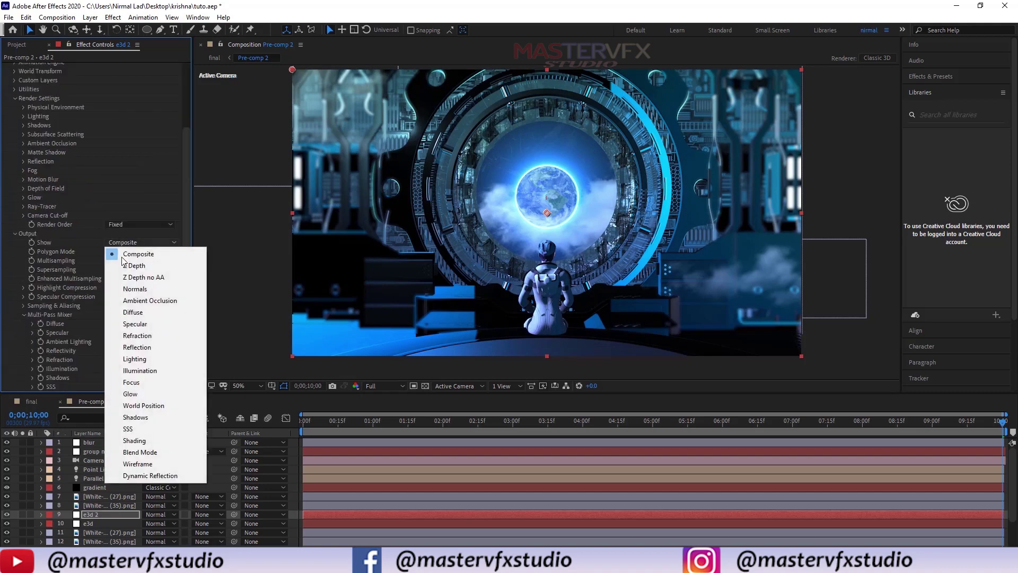
click(140, 371)
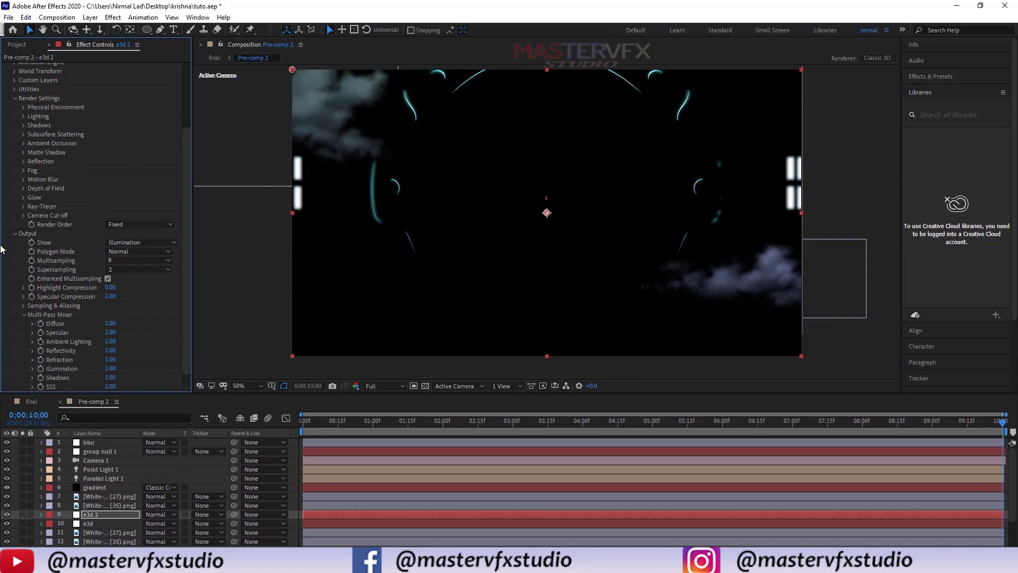
scroll(12, 238, up, 3)
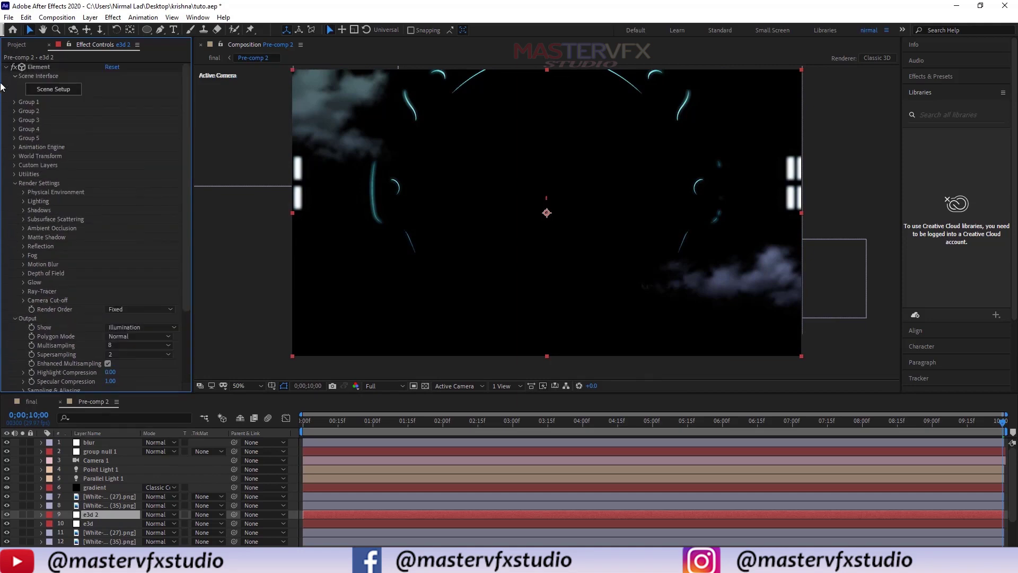
- Collapse the Element effect on the duplicated e3d layer and apply Deep Glow to it
click(6, 68)
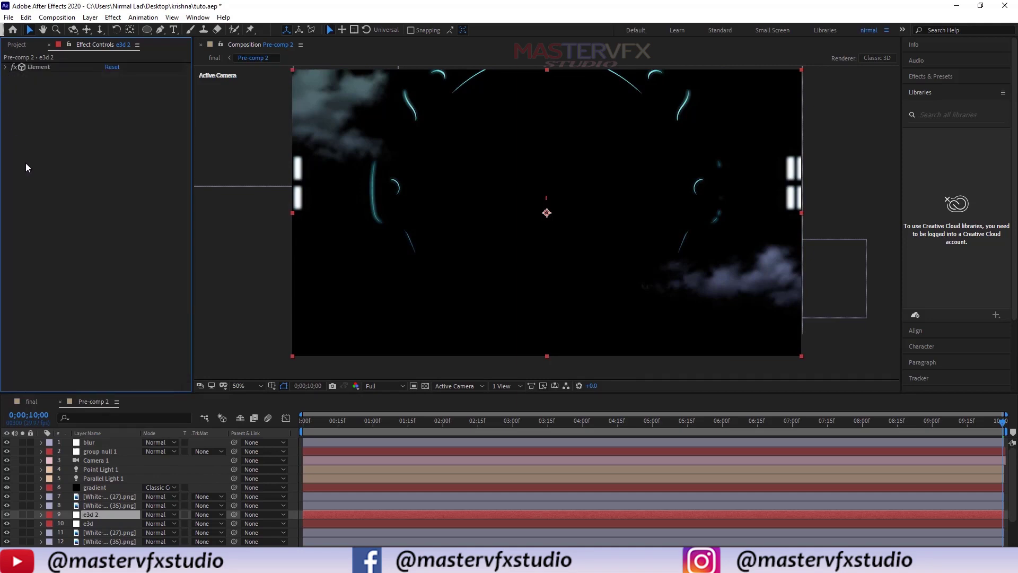
key(ctrl+space)
text(dee)
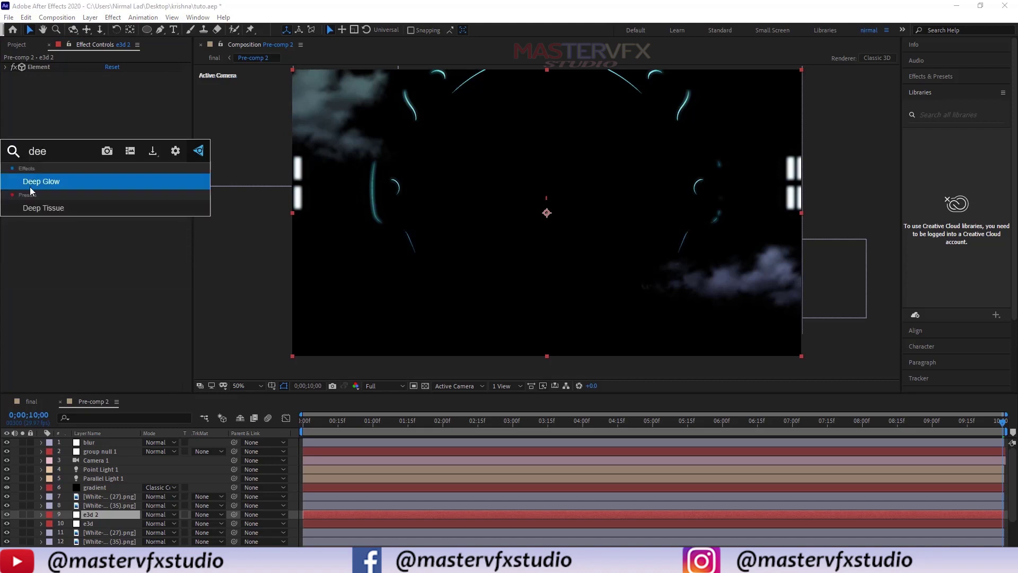
click(31, 188)
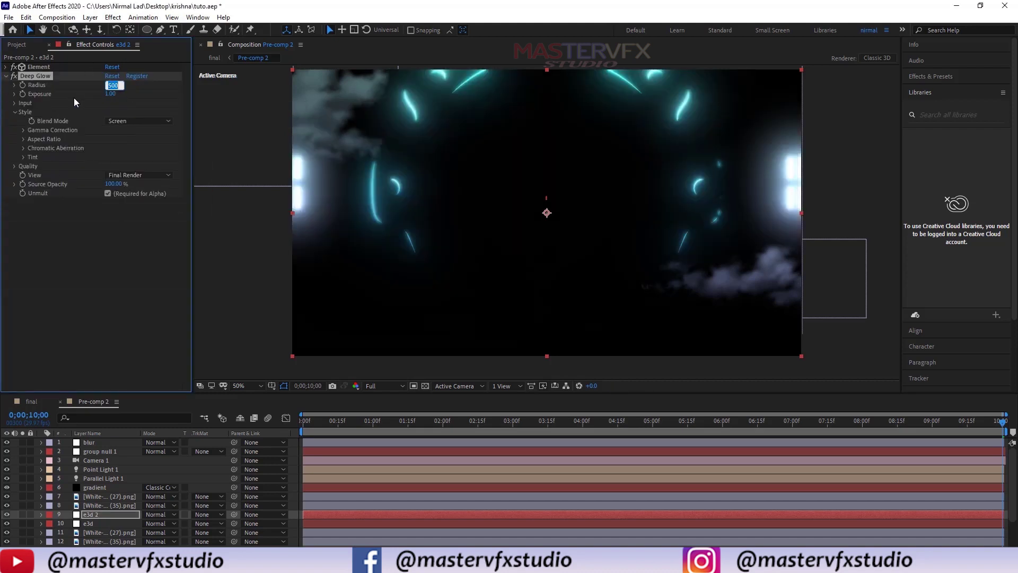
- Set Deep Glow's radius to 400 and its exposure to 1.69 on the duplicated e3d layer
text(400)
click(138, 96)
click(110, 94)
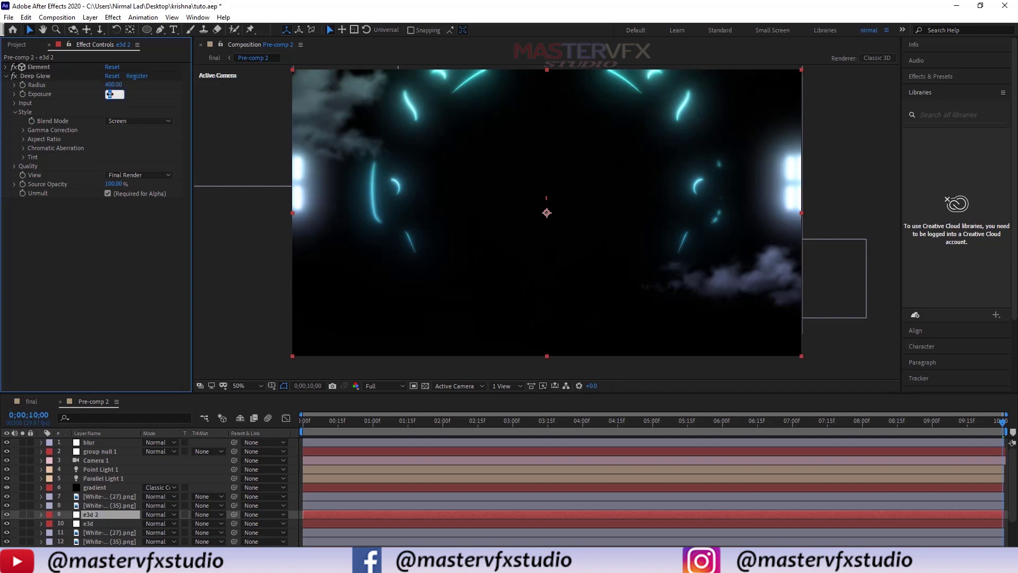
text(1.67)
click(138, 106)
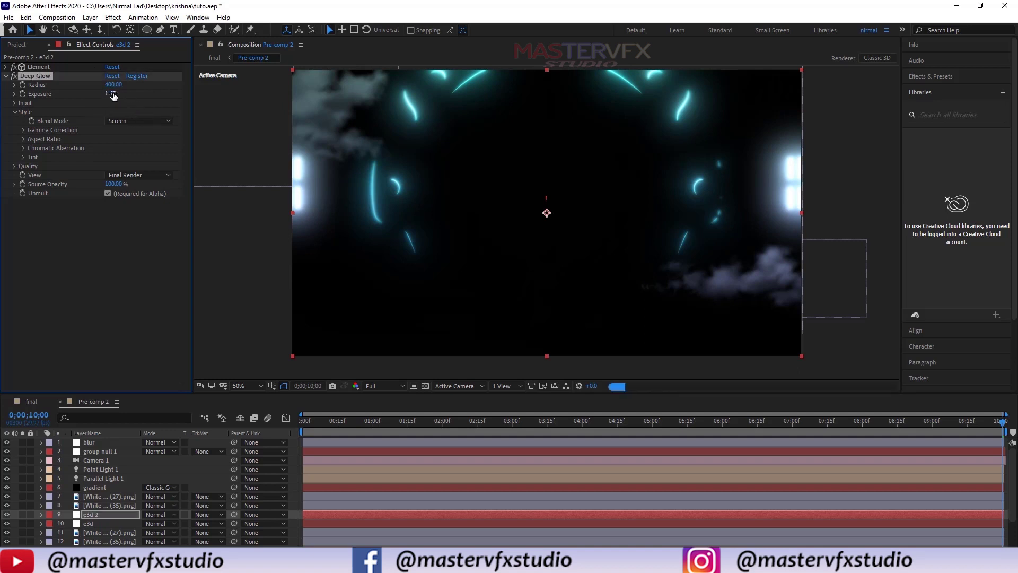
click(111, 94)
text(1.69)
click(149, 101)
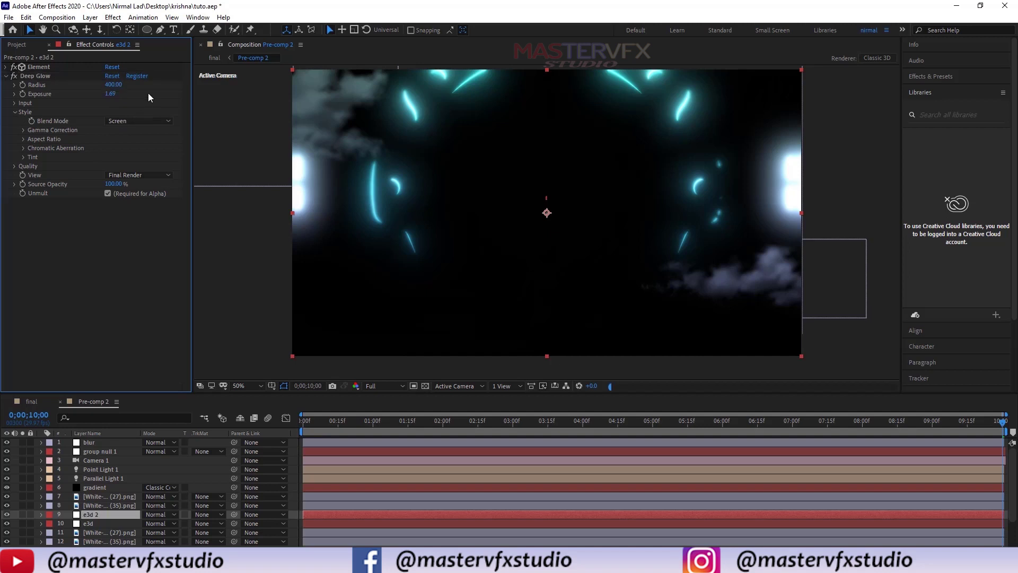
- Set Deep Glow's input threshold to 57% and collapse the effect
click(15, 112)
click(15, 102)
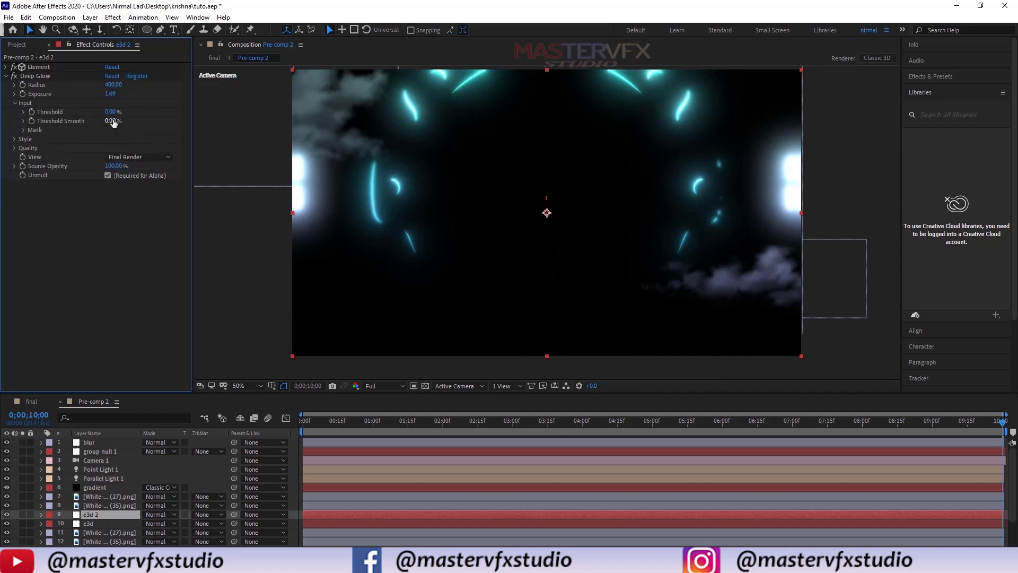
click(112, 112)
text(25)
key(Return)
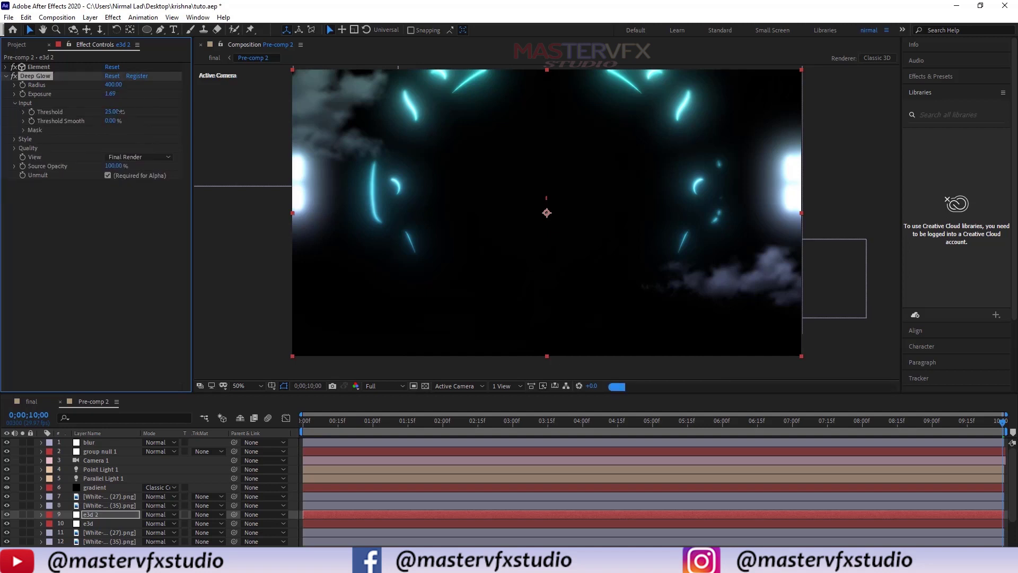
click(112, 112)
text(57)
click(143, 116)
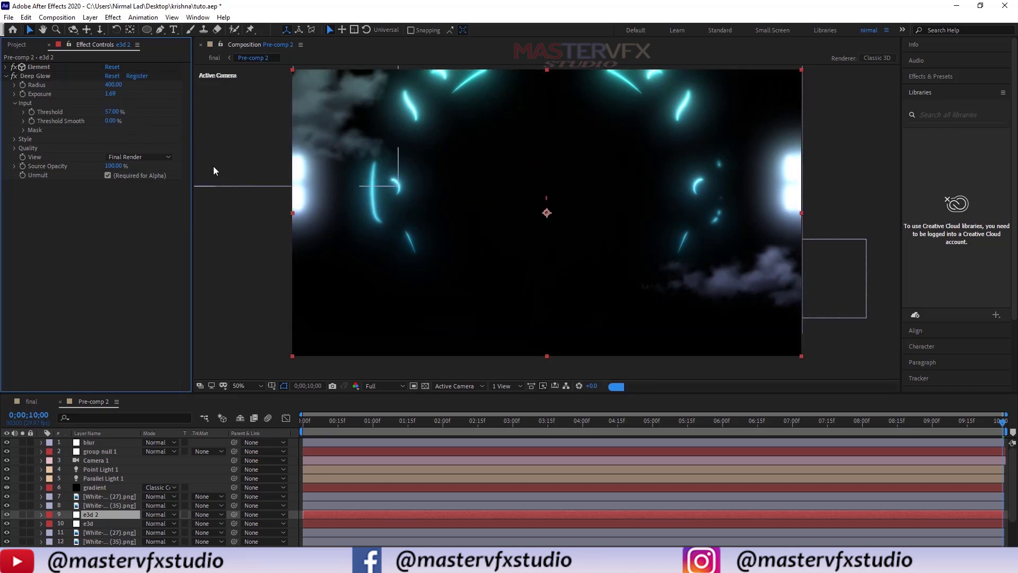
click(7, 76)
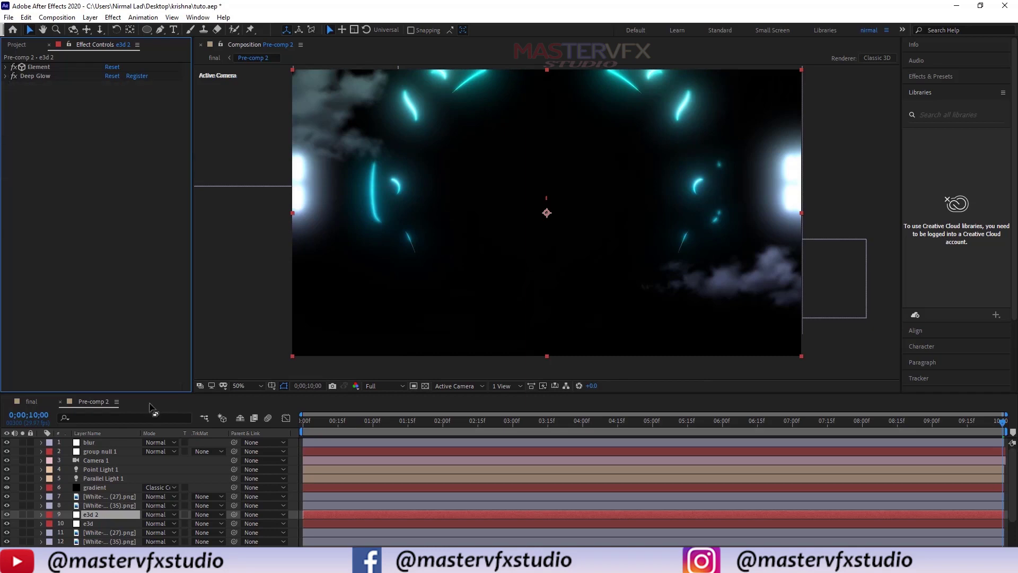
- Set the e3d 2 layer's blend mode to Screen and move it to the top of the layer stack
click(152, 514)
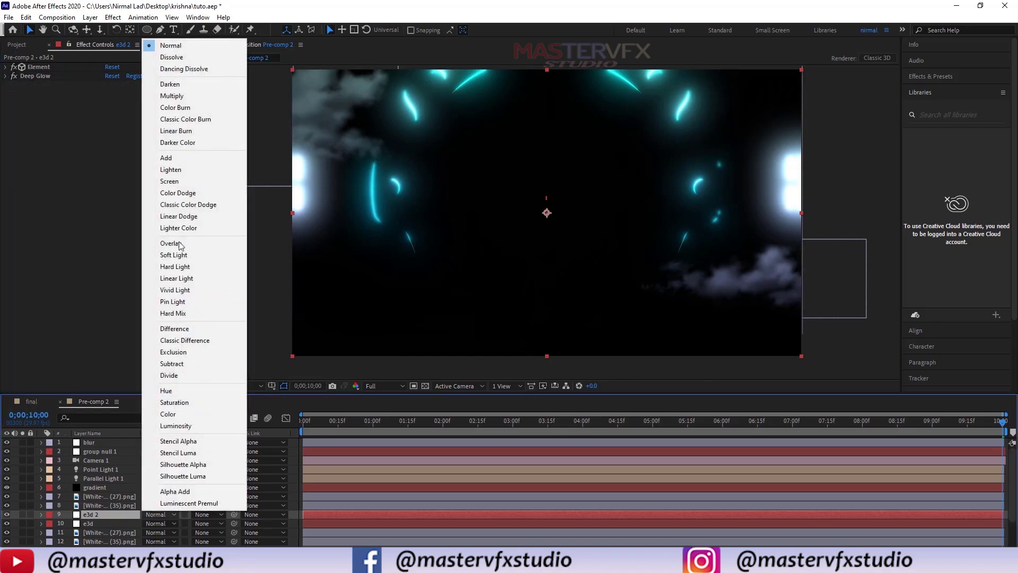
click(189, 183)
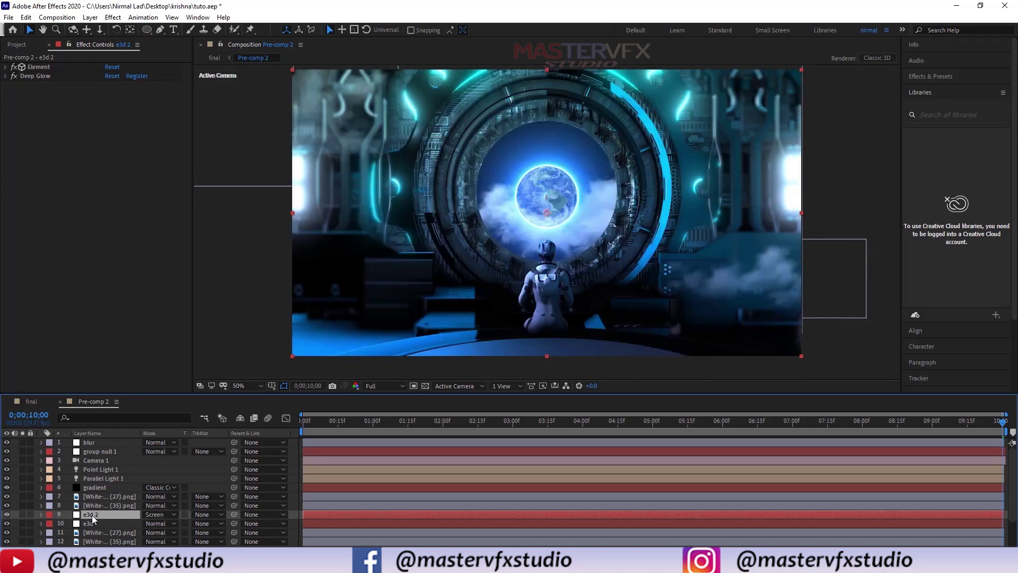
drag(92, 518, 114, 438)
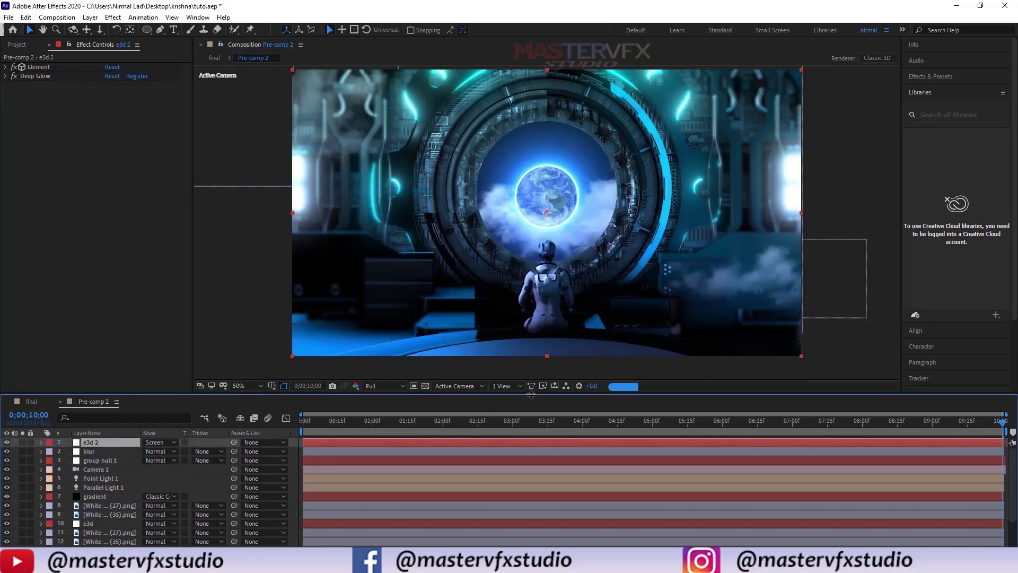
- Apply Curves to the original e3d layer and raise the RGB midtones and highlights with a gentle two-point curve
click(88, 524)
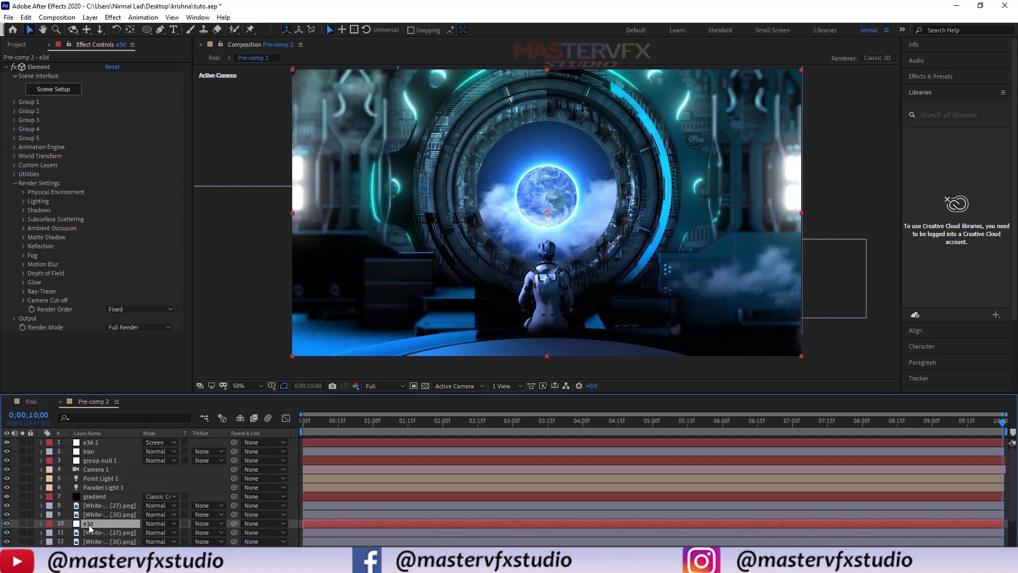
click(7, 68)
click(6, 67)
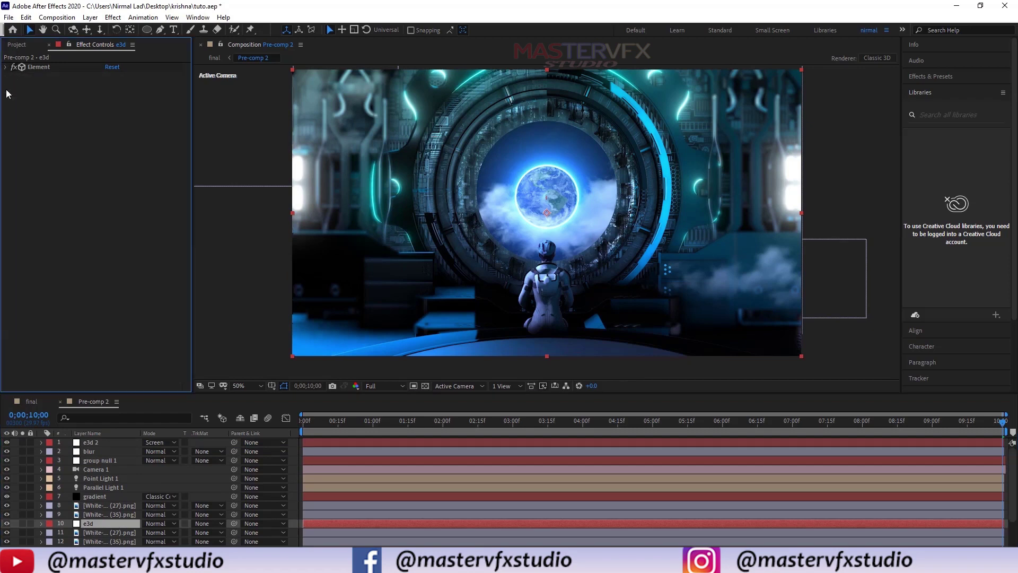
key(ctrl+space)
text(cu)
key(Return)
drag(100, 154, 96, 153)
drag(72, 192, 67, 198)
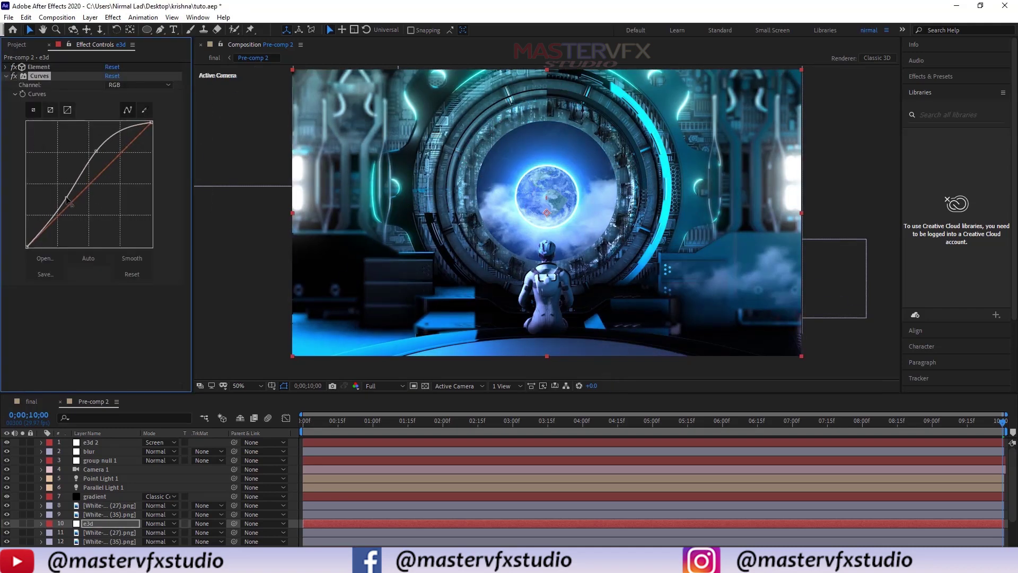
drag(96, 151, 100, 155)
drag(68, 198, 71, 200)
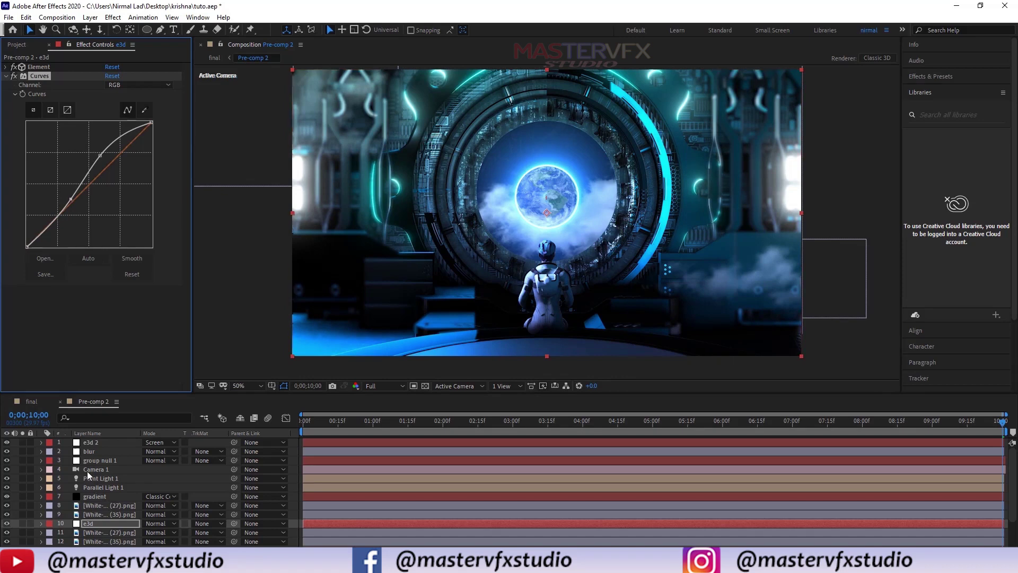
- Rename the e3d 2 layer as glow
click(90, 443)
key(Return)
key(BackSpace)
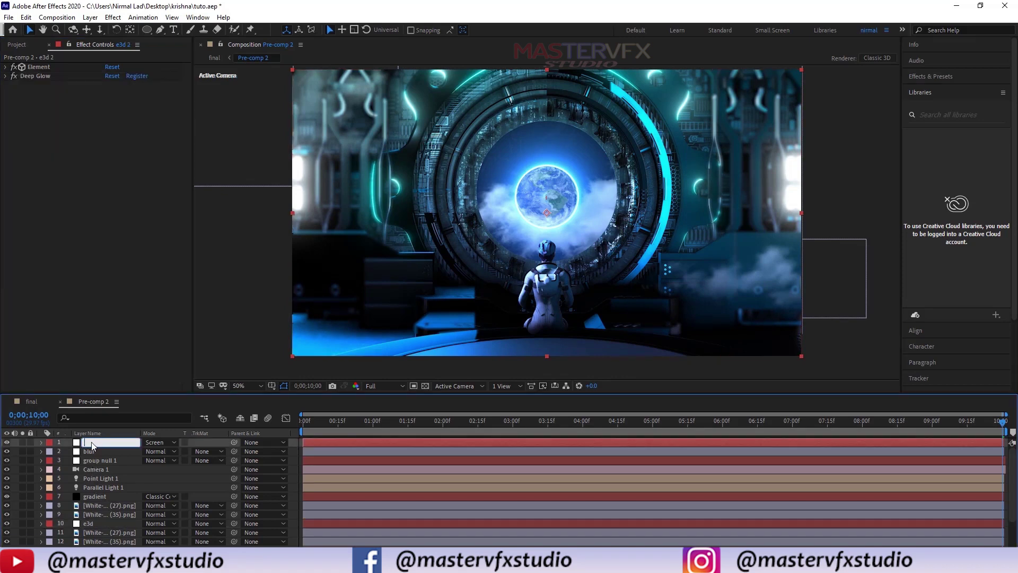
text(glow)
click(91, 461)
- Apply Hue/Saturation to the glow layer and set its master saturation to 74
click(90, 443)
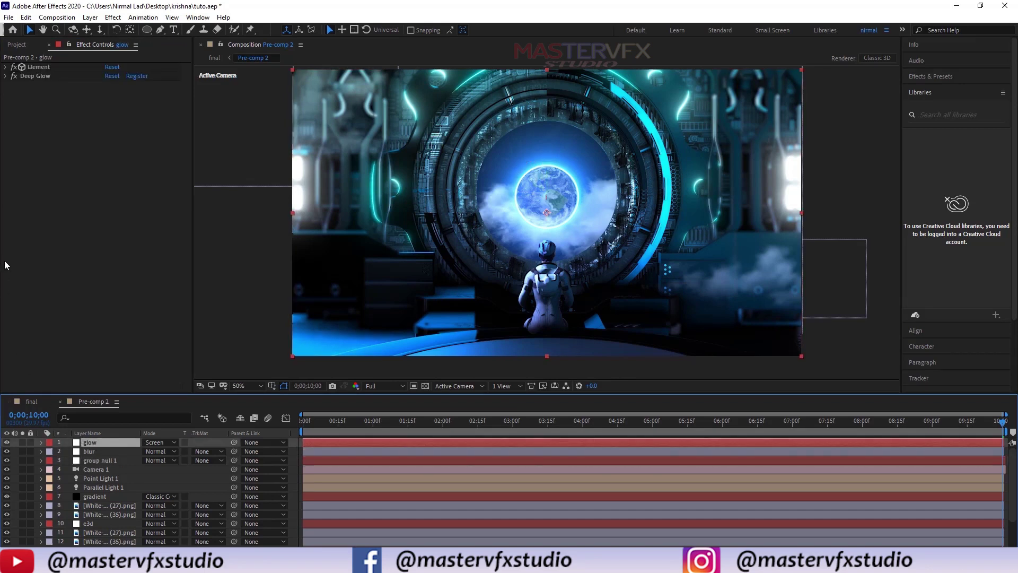
key(ctrl+space)
text(hue)
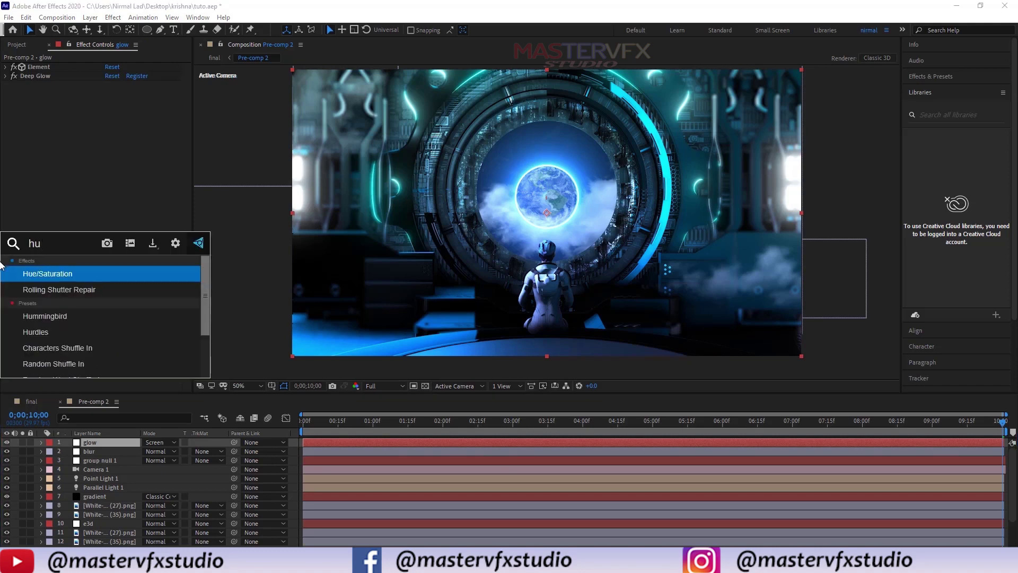
key(Return)
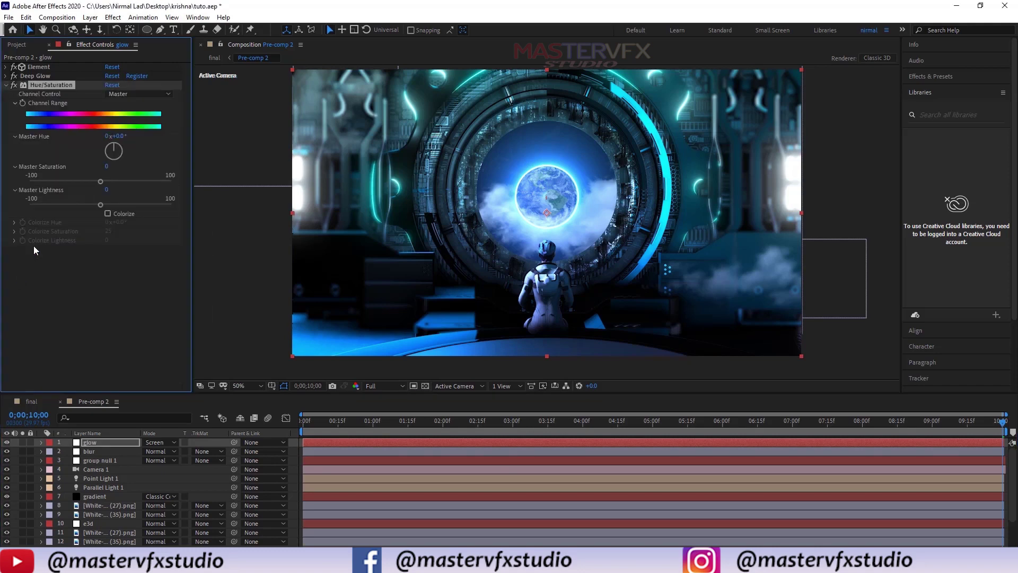
click(106, 167)
text(70)
key(Return)
drag(106, 167, 153, 171)
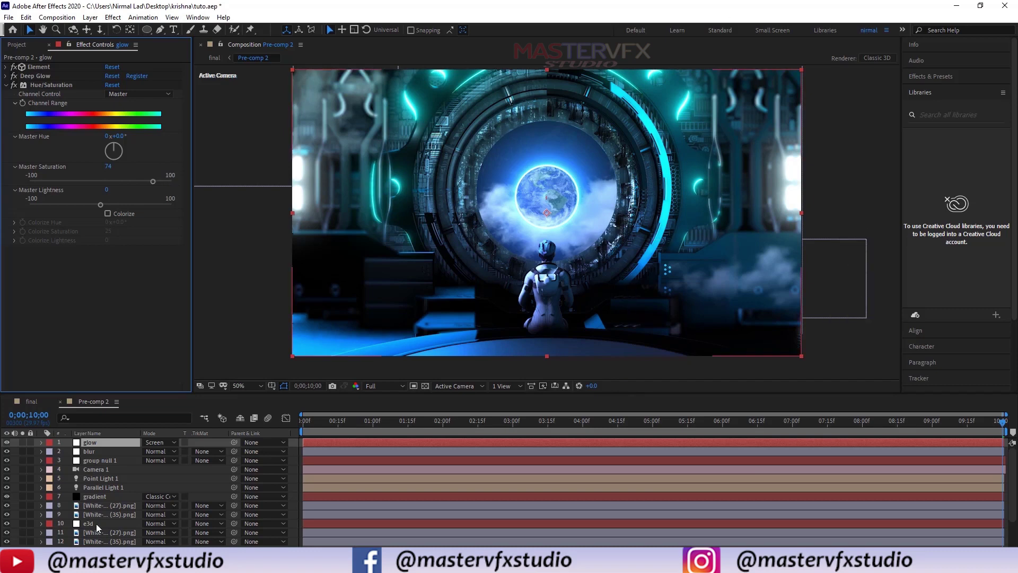
- Pre-compose all layers of Pre-comp 2 into a new composition, moving all attributes into it
click(94, 507)
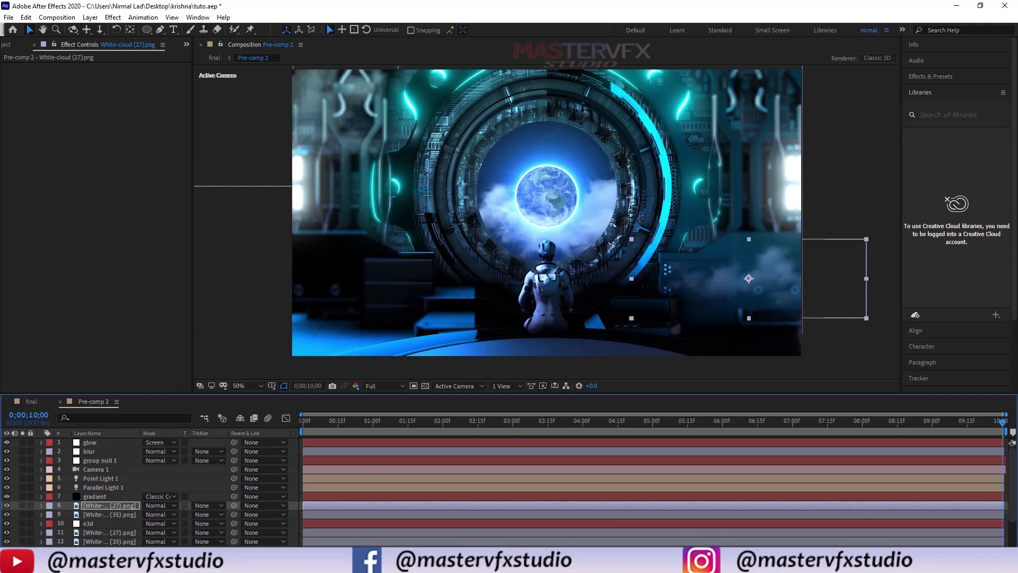
scroll(109, 471, down, 1)
scroll(110, 475, up, 2)
key(ctrl+a)
right_click(100, 487)
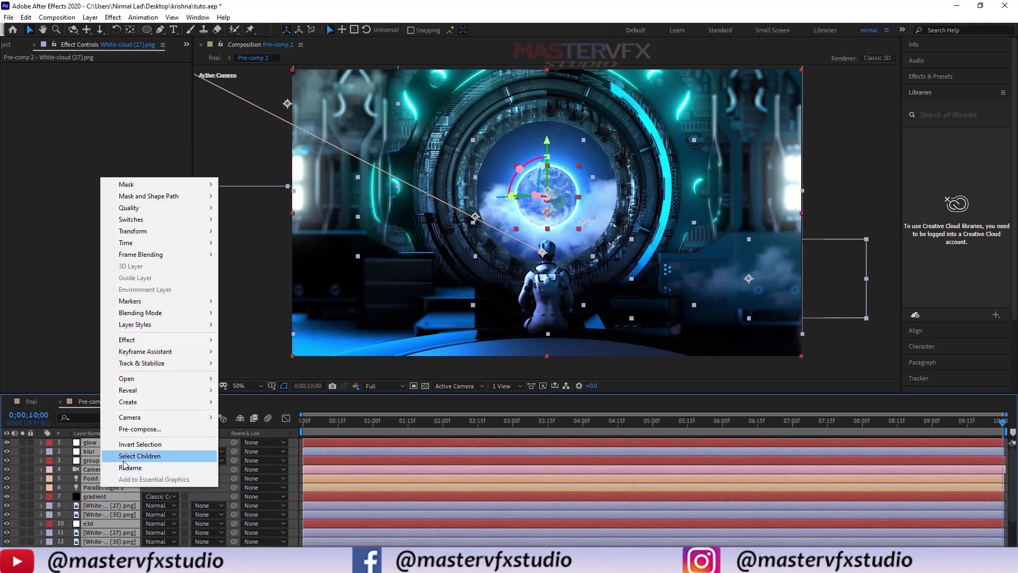
click(140, 429)
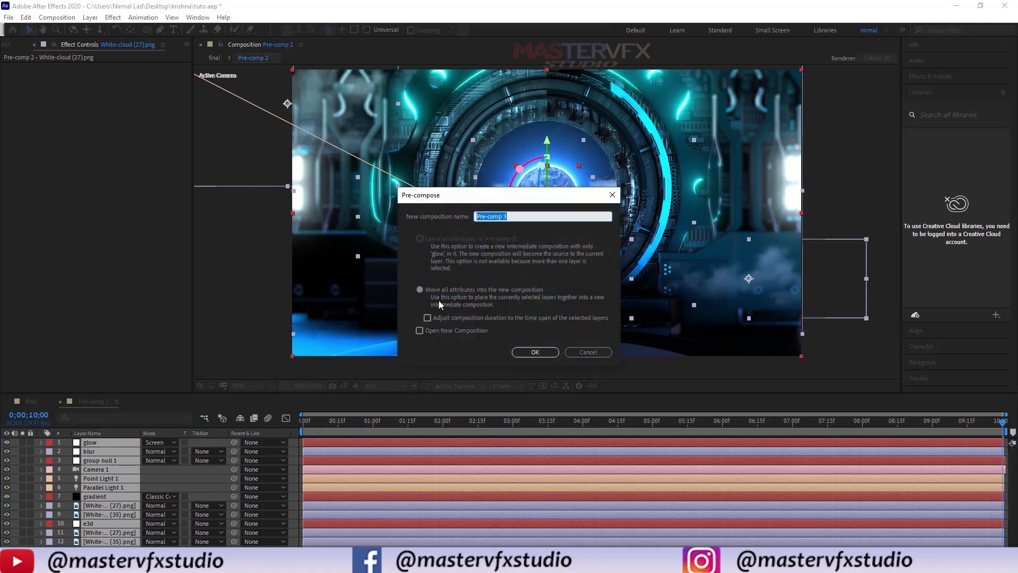
click(528, 354)
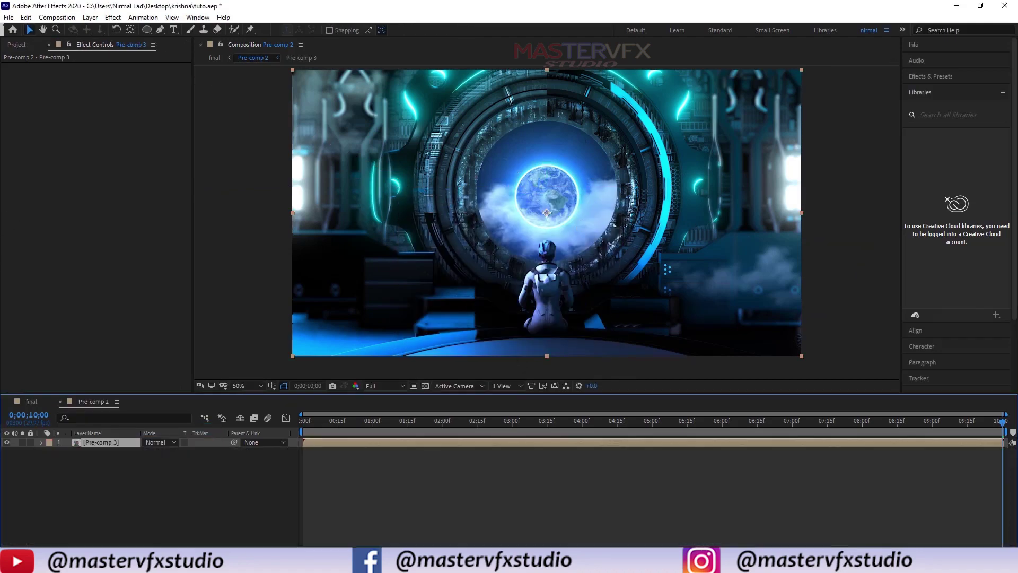
- Add an adjustment layer above the nested pre-comp and apply Lumetri Color to it
click(460, 488)
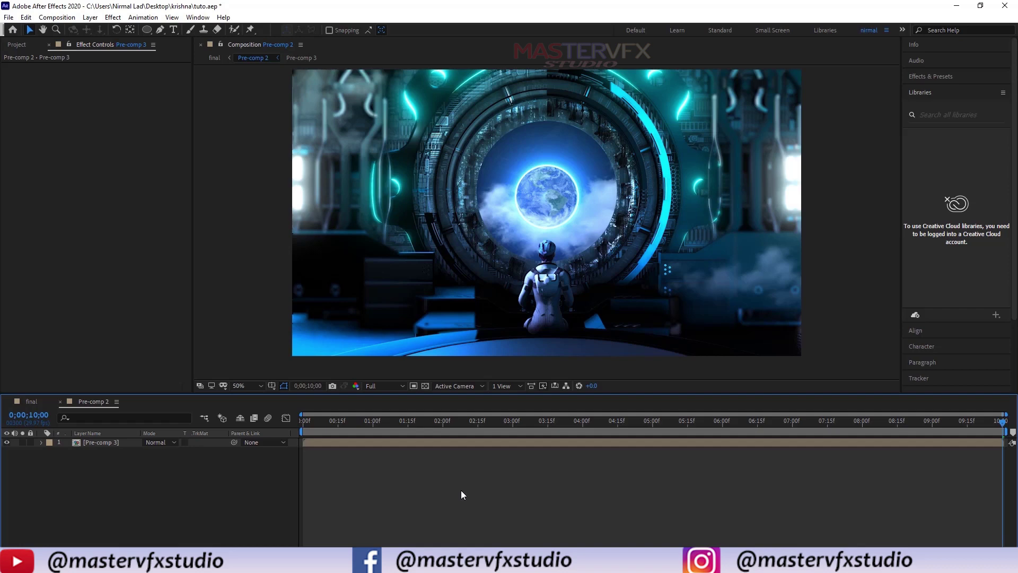
right_click(460, 497)
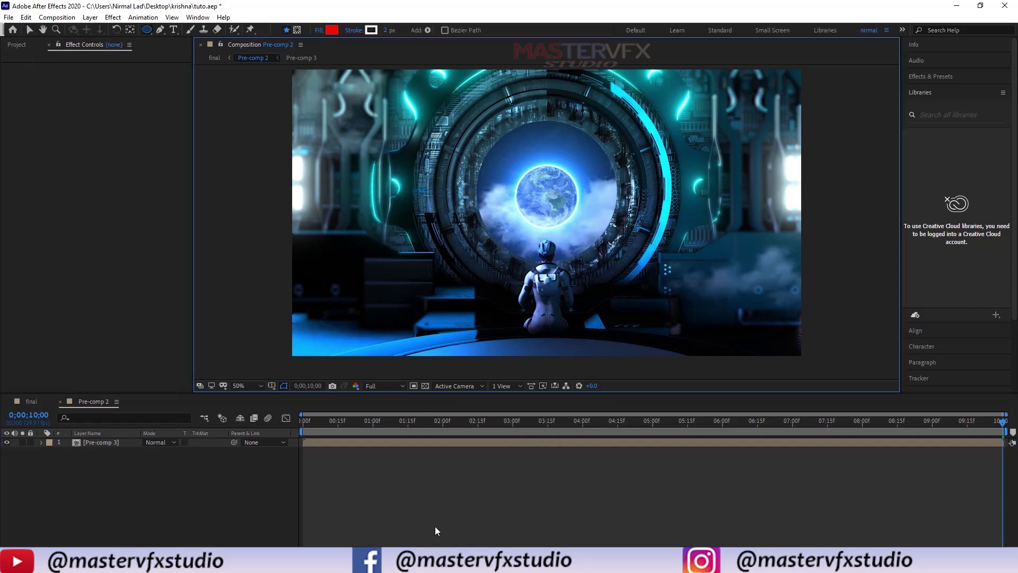
right_click(435, 526)
mouse_move(460, 410)
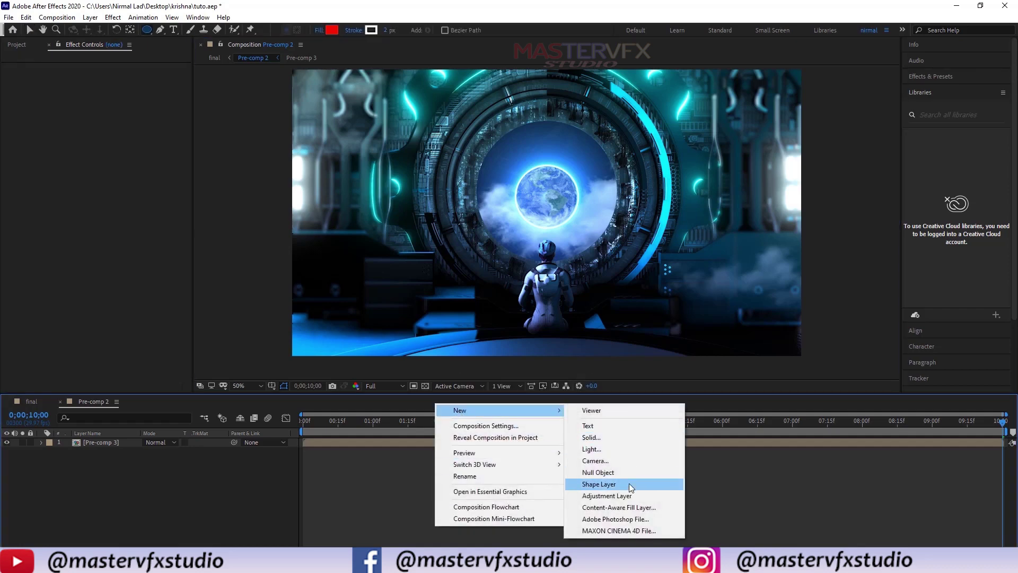
click(624, 496)
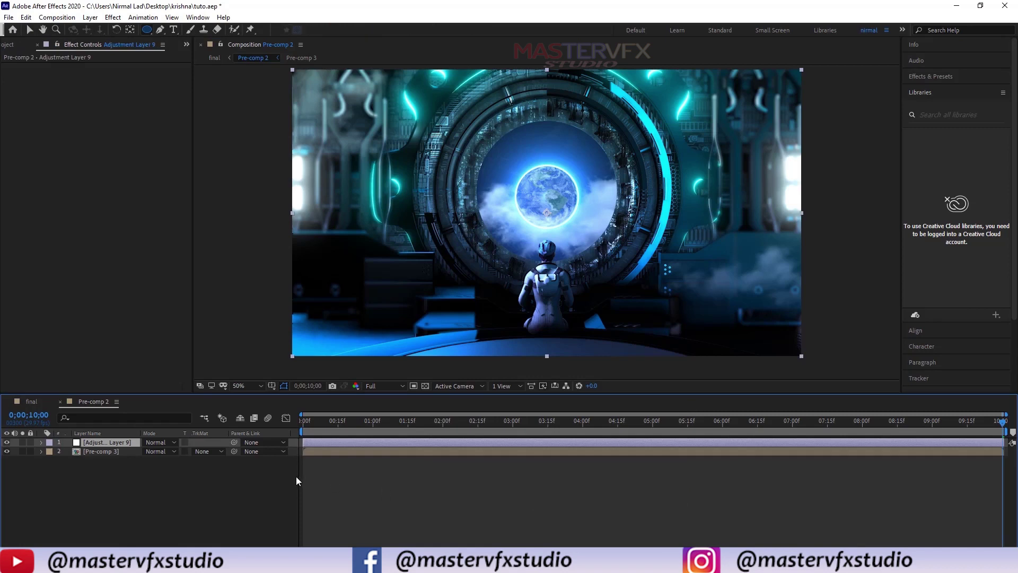
key(ctrl+space)
text(lume)
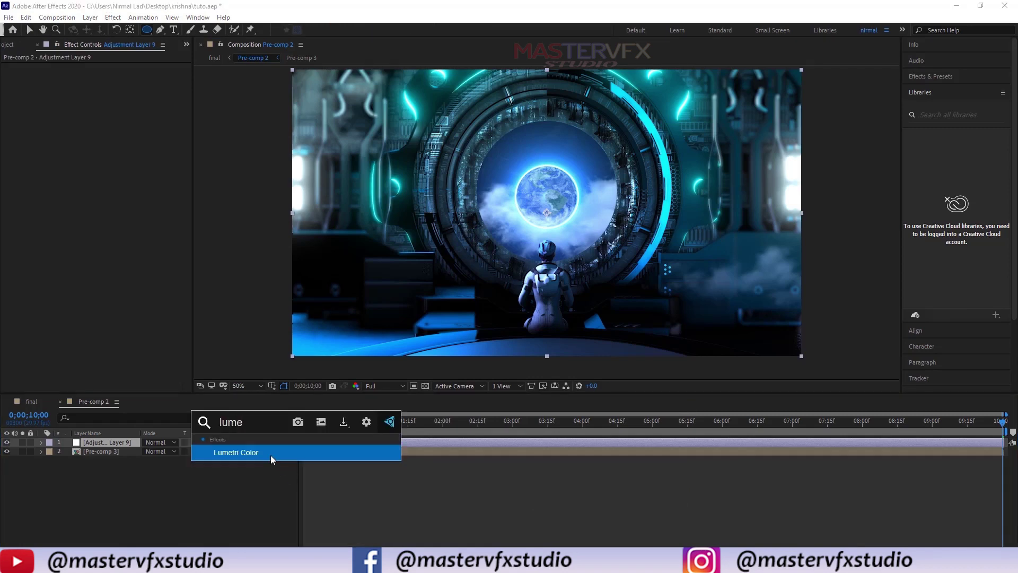
click(270, 454)
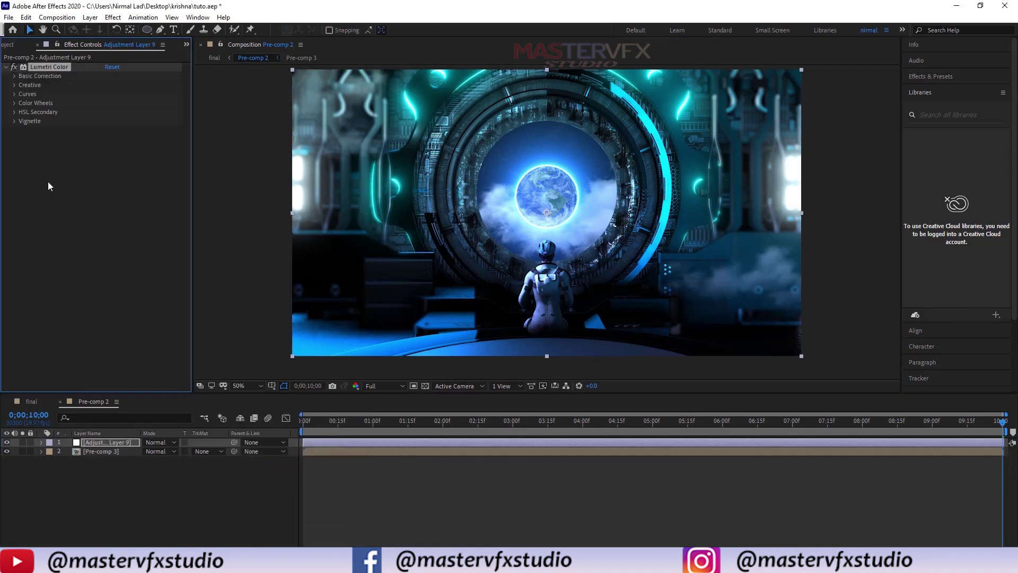
- In Lumetri Color's Basic Correction, set exposure to 0.4, contrast to 3 and highlights to 28, and collapse the White Balance group
click(16, 77)
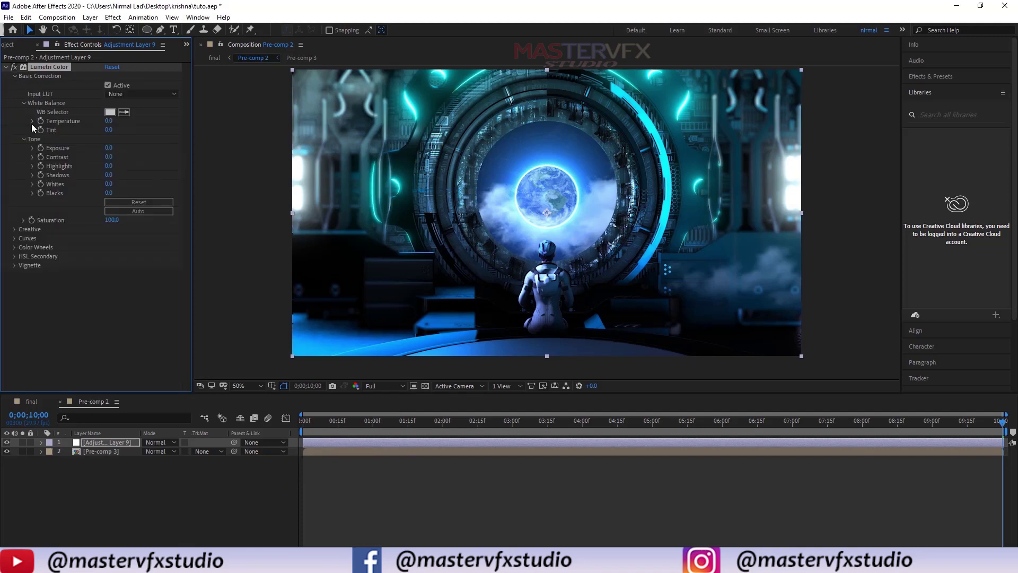
click(108, 147)
text(.4)
key(Return)
click(108, 156)
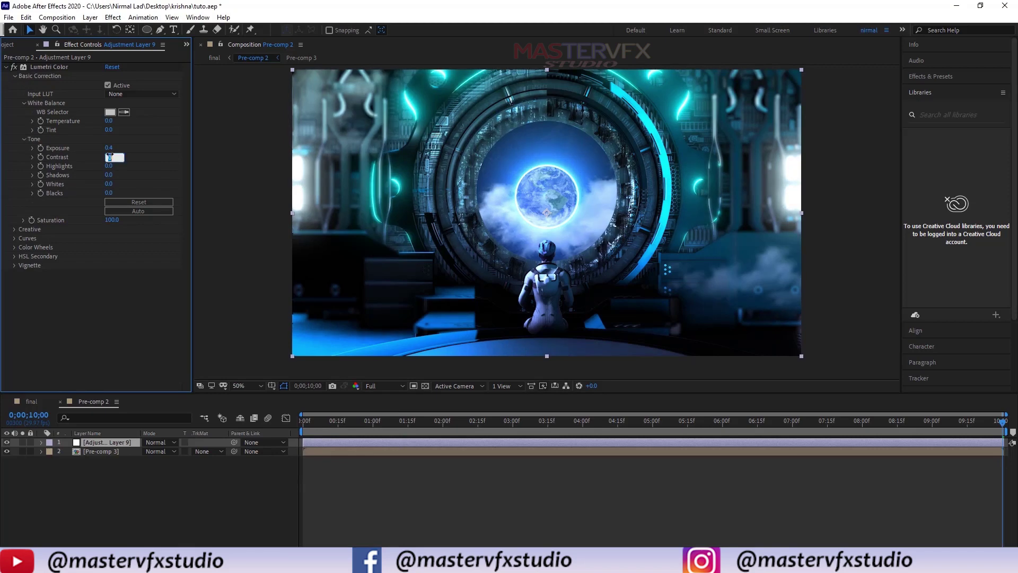
text(3)
key(Return)
click(108, 165)
text(28)
key(Return)
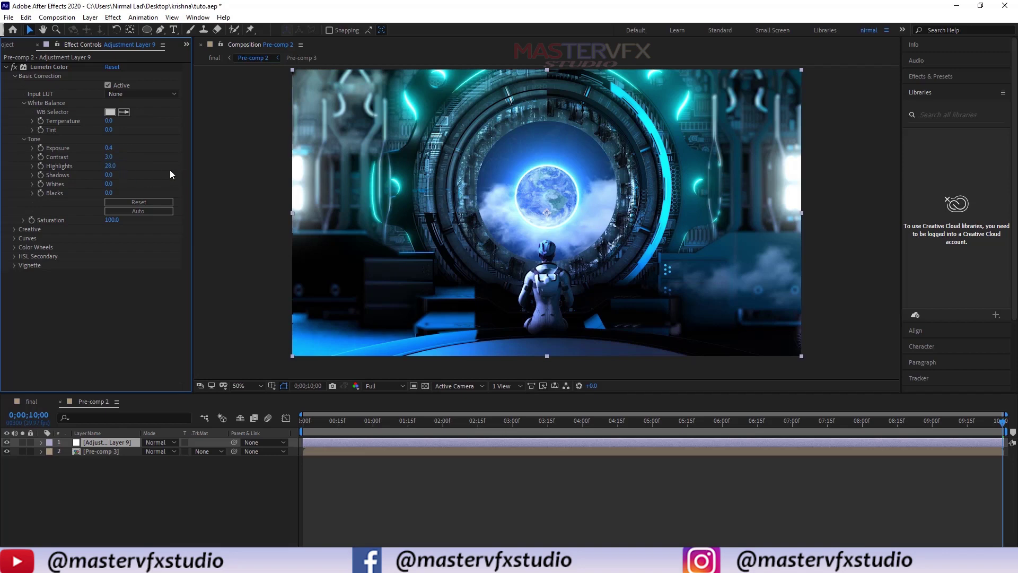
click(6, 68)
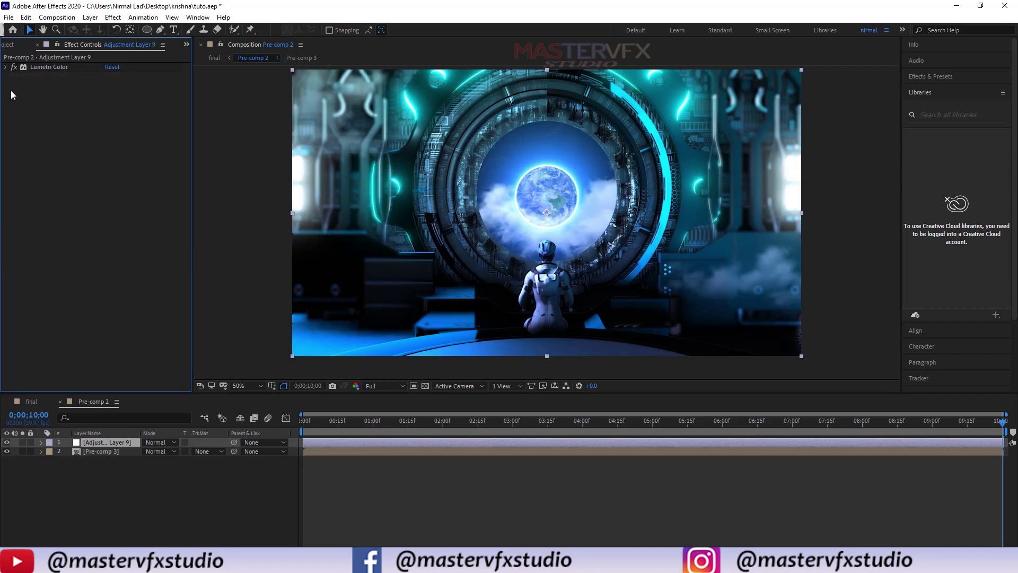
click(5, 68)
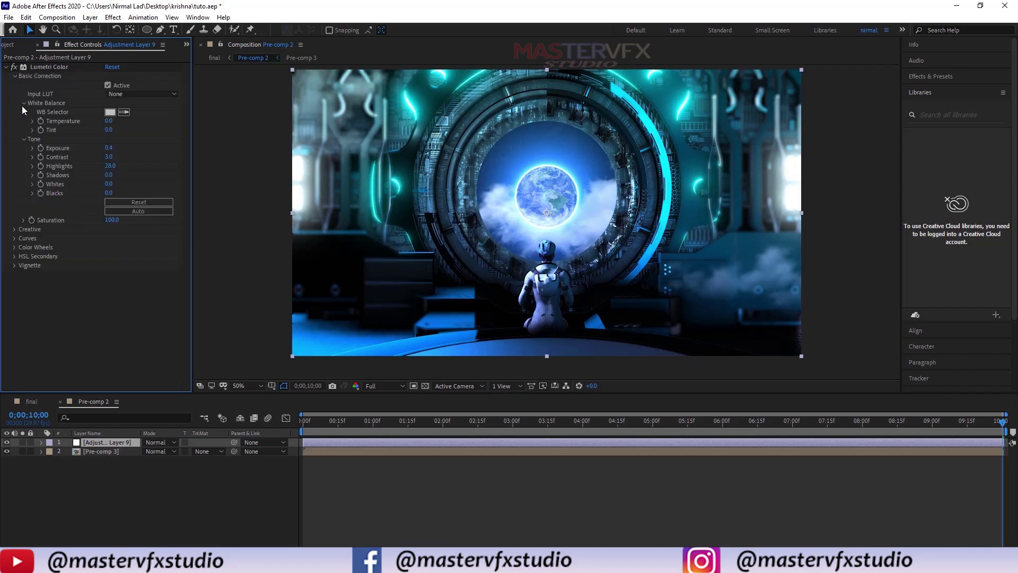
click(23, 104)
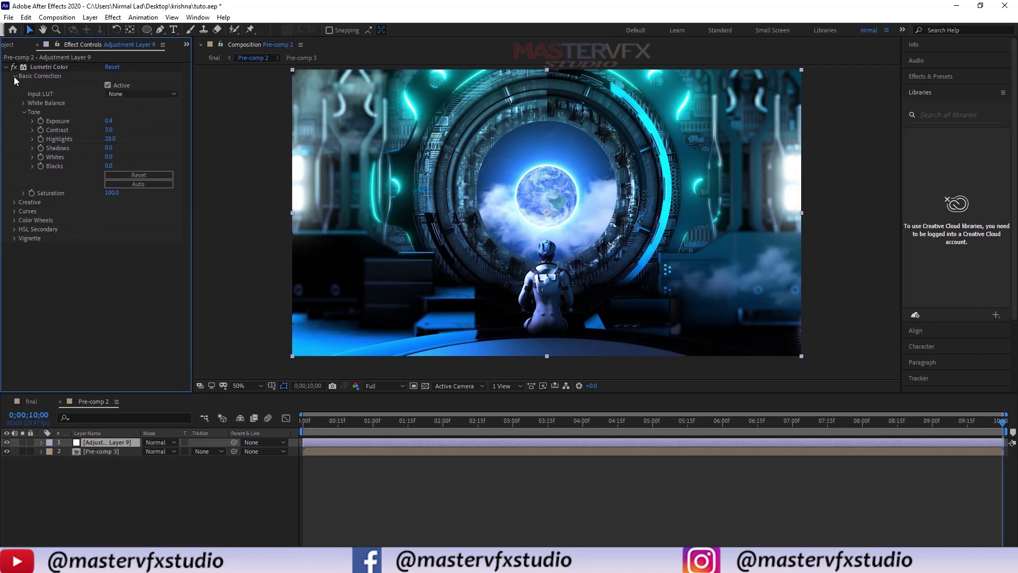
- In Lumetri Color's Creative group, set faded film to 3 and sharpen to 1, and raise the vibrance
click(14, 76)
click(15, 76)
click(14, 75)
click(14, 85)
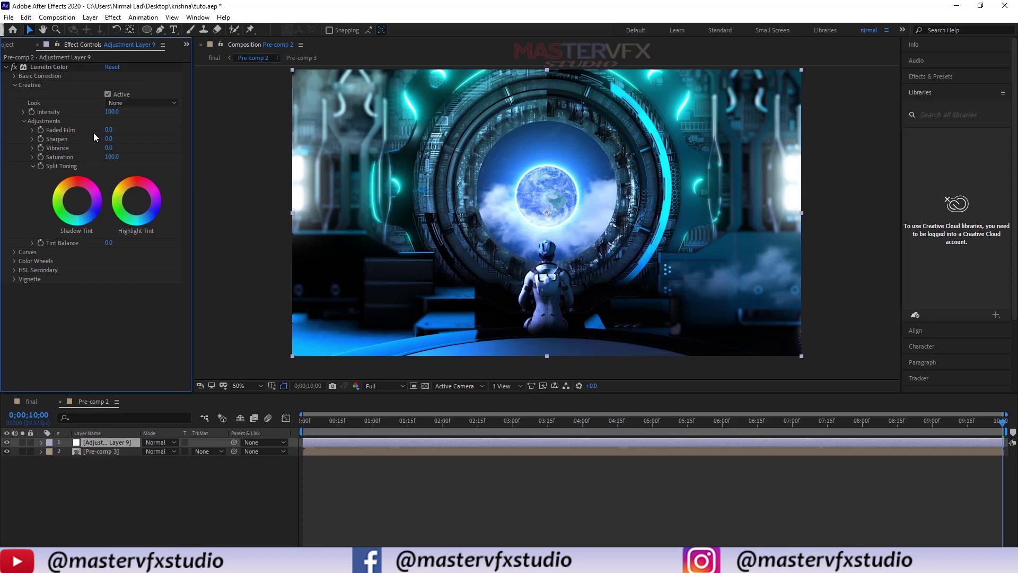
click(107, 130)
text(3)
click(108, 139)
text(1)
key(Return)
click(108, 148)
text(152)
key(Return)
click(14, 85)
- Set Lumetri Color's vignette amount to -2.6 and collapse the Vignette group
click(13, 121)
mouse_move(108, 139)
mouse_down()
mouse_move(81, 148)
mouse_move(105, 145)
mouse_up()
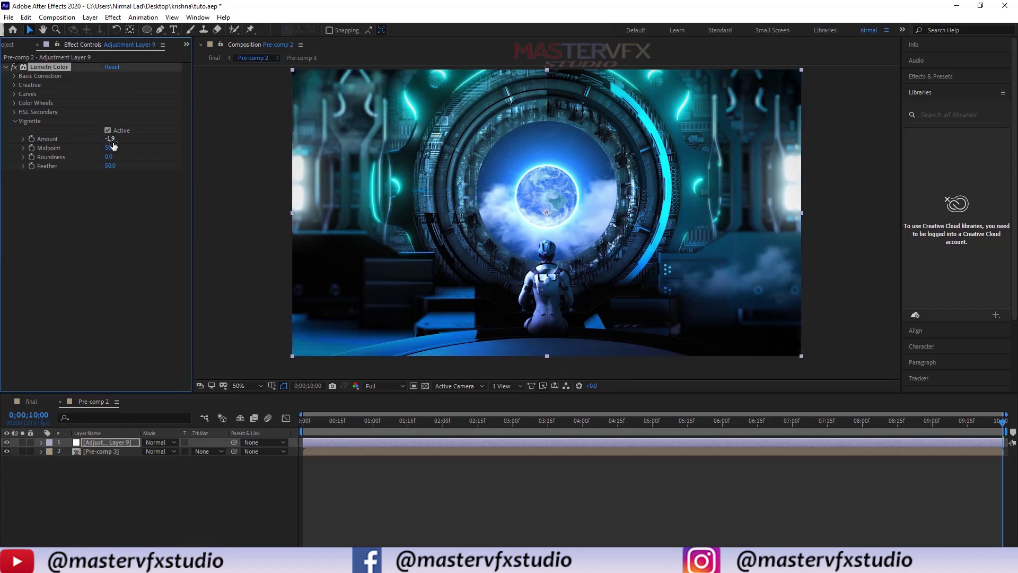
click(108, 139)
text(-)
click(152, 160)
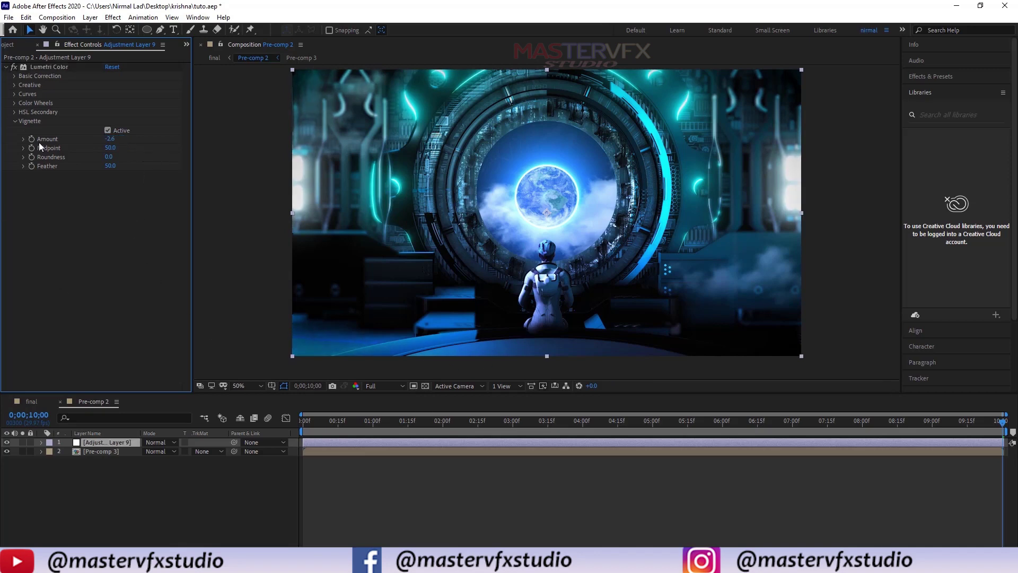
click(15, 122)
- Add a black solid above the adjustment layer and apply Gradient Ramp to it
right_click(359, 506)
mouse_move(403, 390)
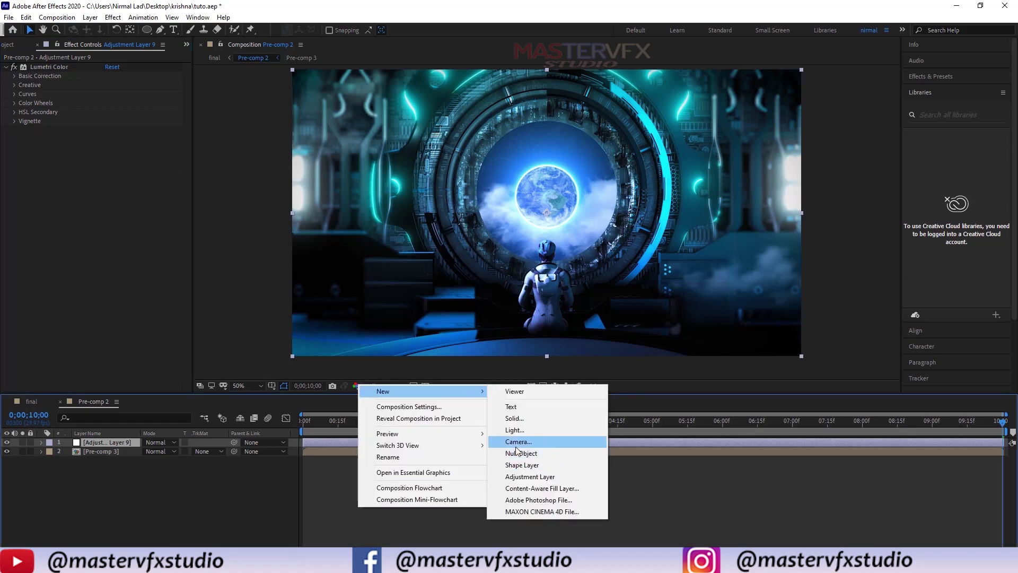
click(514, 418)
key(Return)
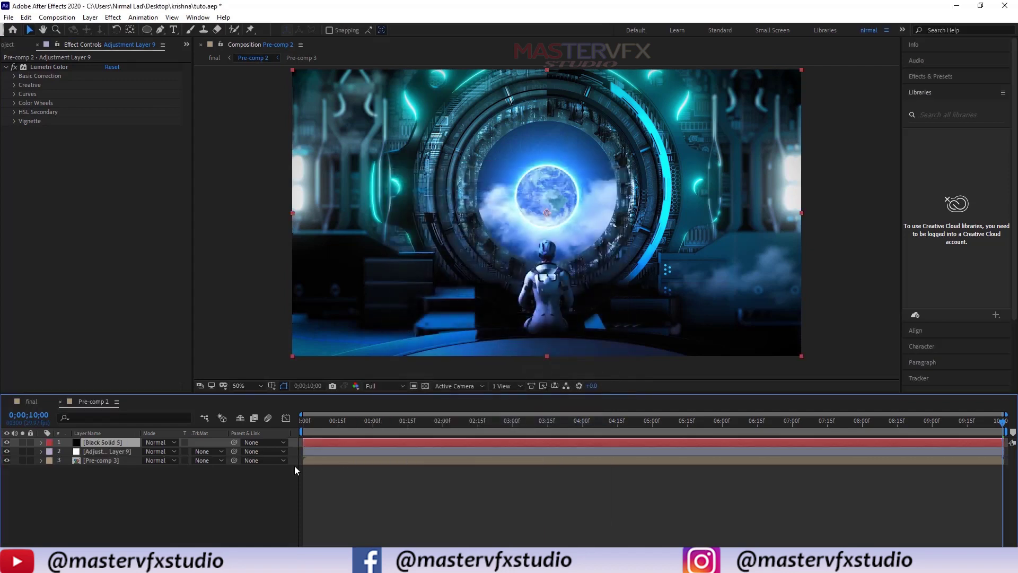
key(ctrl+space)
text(grad)
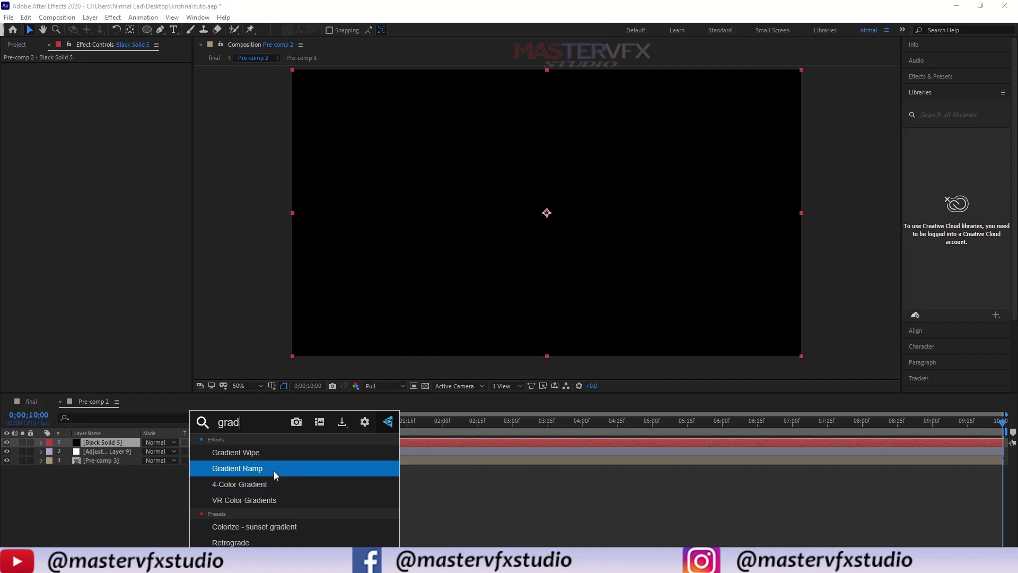
click(274, 471)
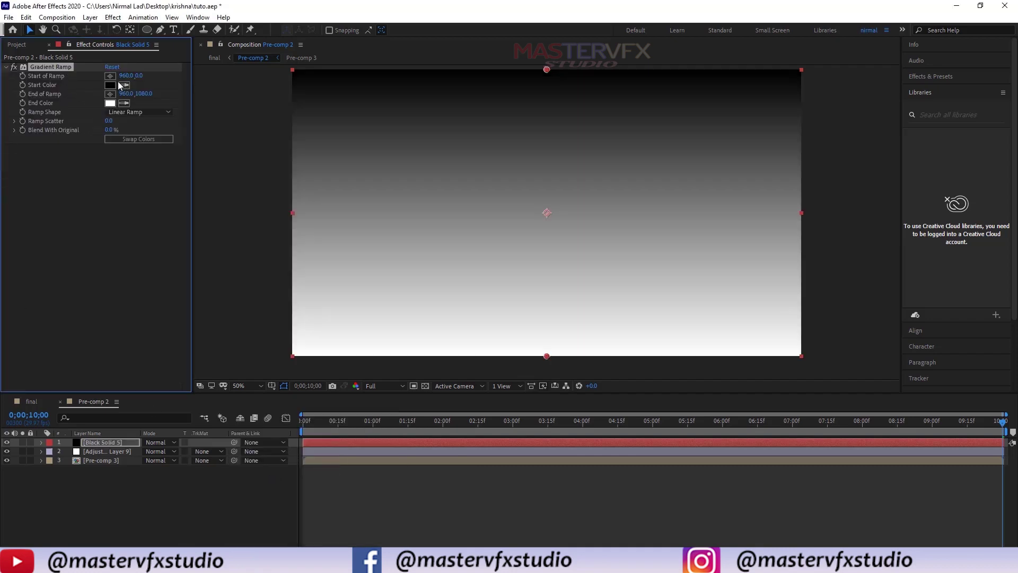
- Make the gradient horizontal by placing the ramp start at about 178, 574 and the ramp end at about 1642, 594
click(113, 75)
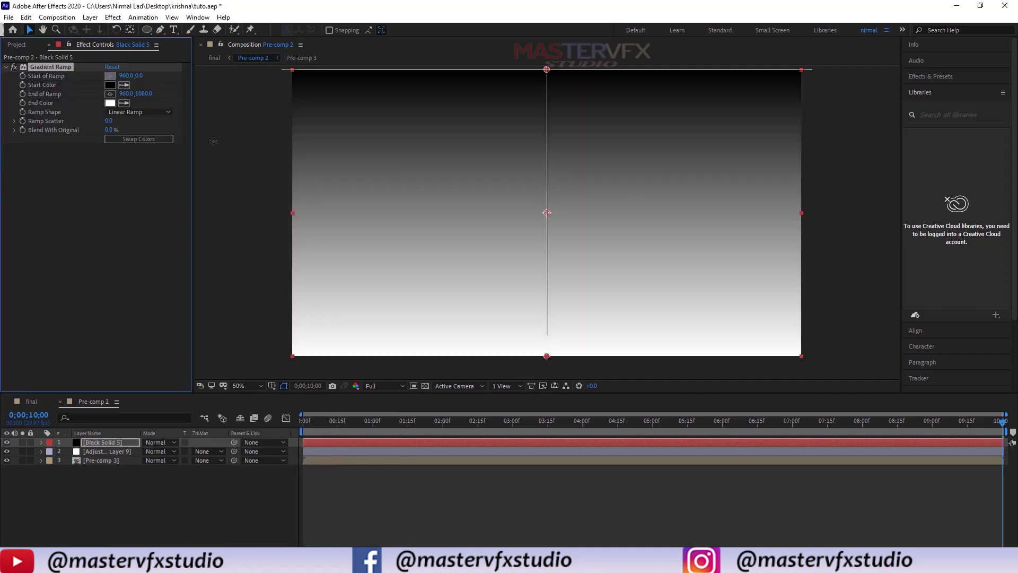
click(339, 221)
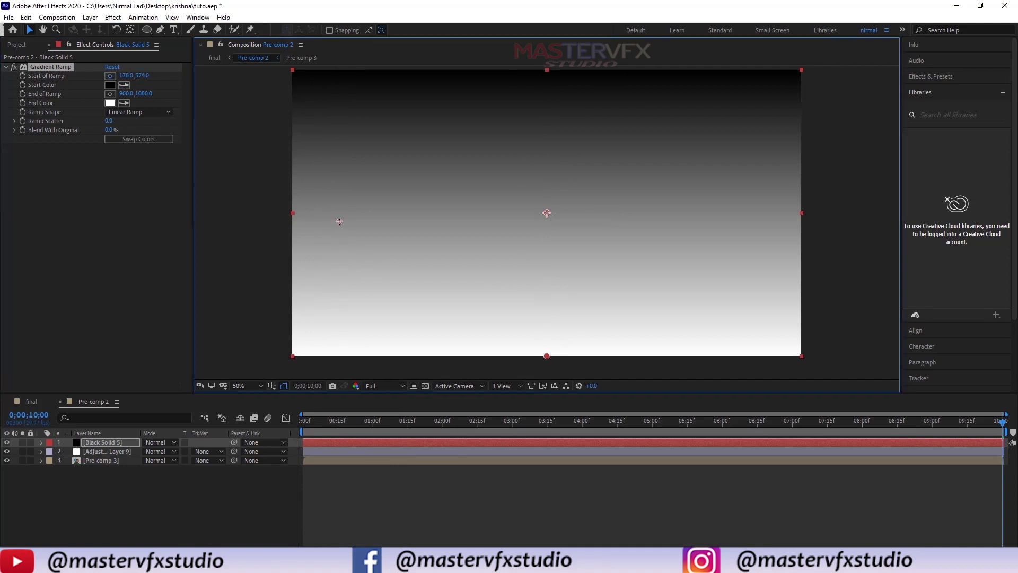
click(109, 94)
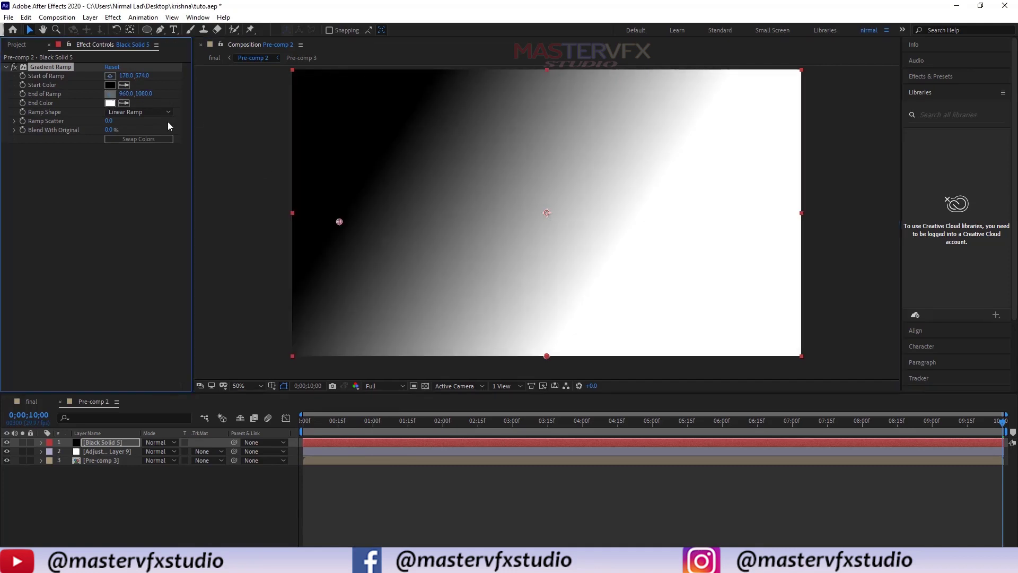
click(728, 227)
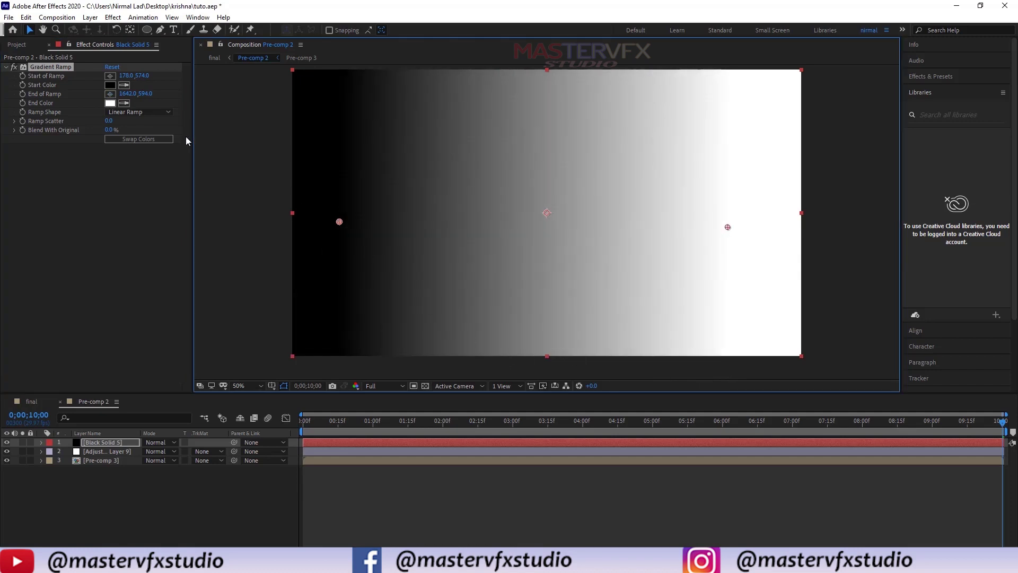
- Set the Gradient Ramp's start color to red FF0000 and its end color to purple 870093
click(110, 85)
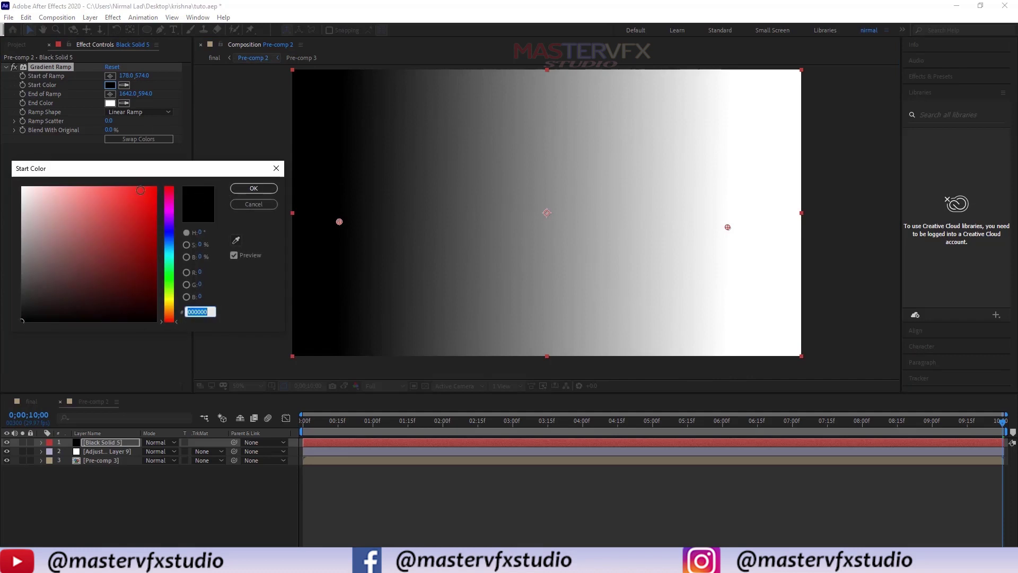
click(144, 198)
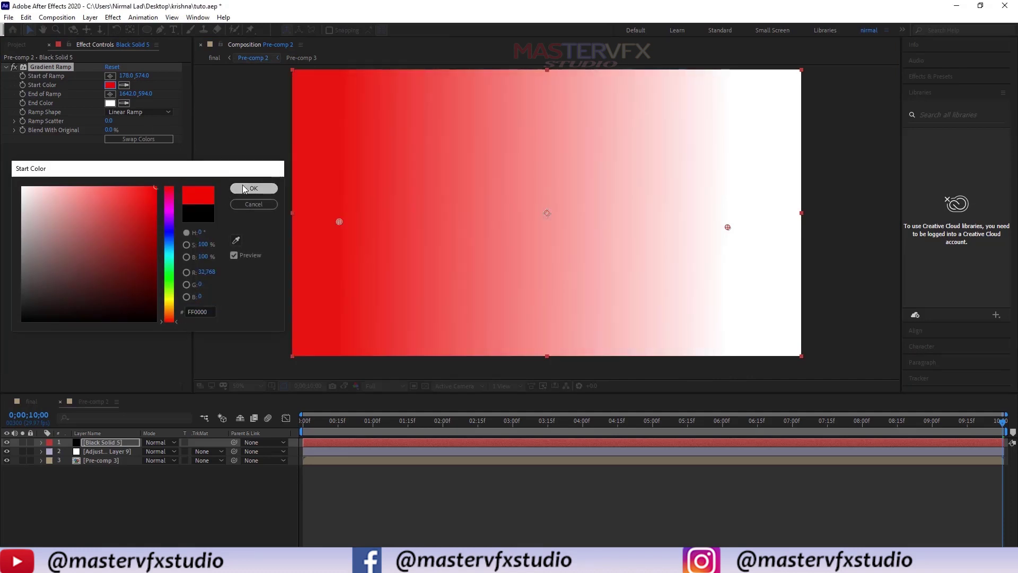
click(254, 188)
click(110, 103)
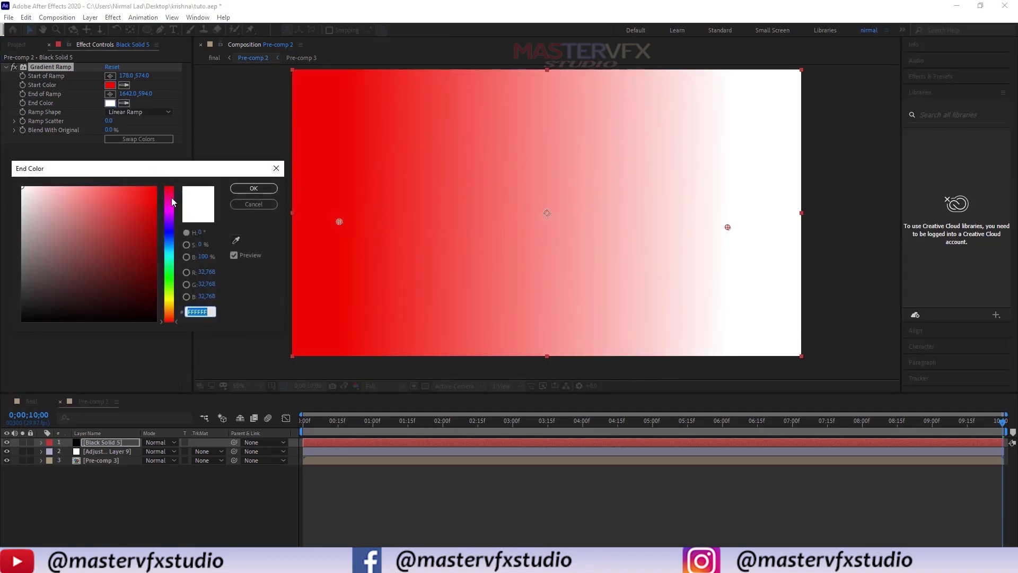
mouse_move(167, 200)
mouse_down()
mouse_move(173, 227)
mouse_move(173, 211)
mouse_move(159, 264)
mouse_move(160, 227)
mouse_move(159, 243)
mouse_up()
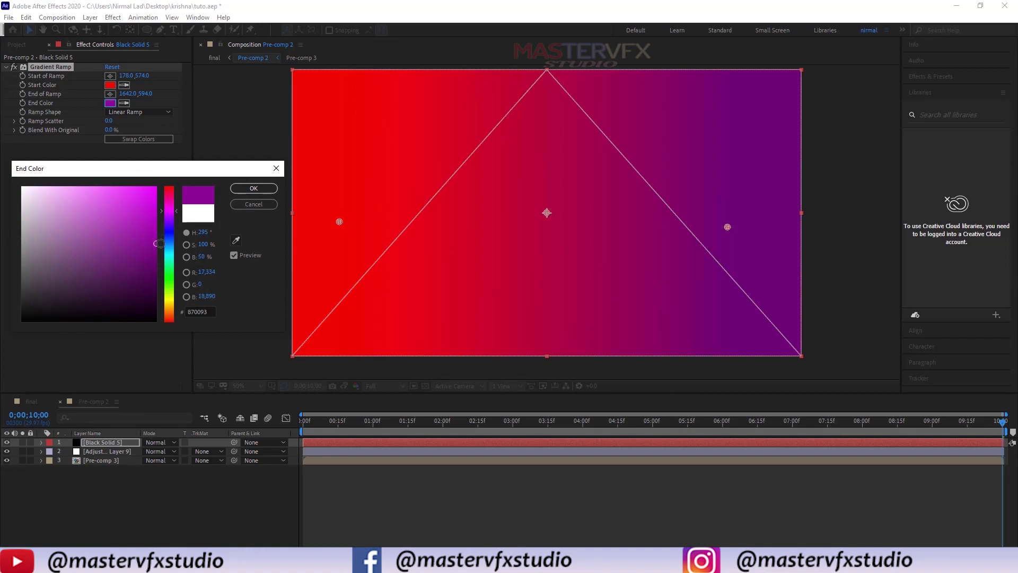
click(243, 191)
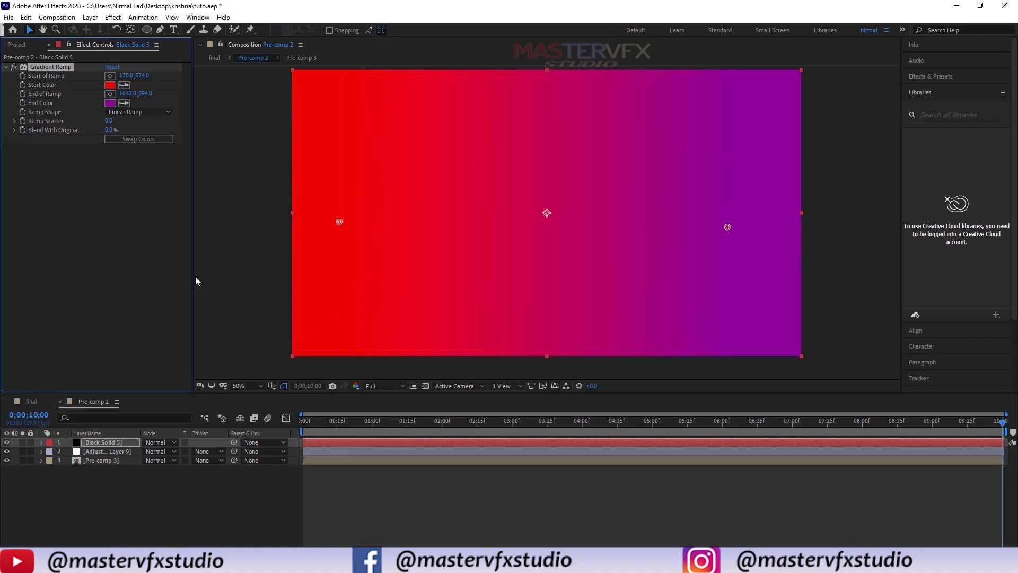
- Blend the gradient solid in Soft Light mode and set its opacity to 20%
click(100, 443)
click(159, 441)
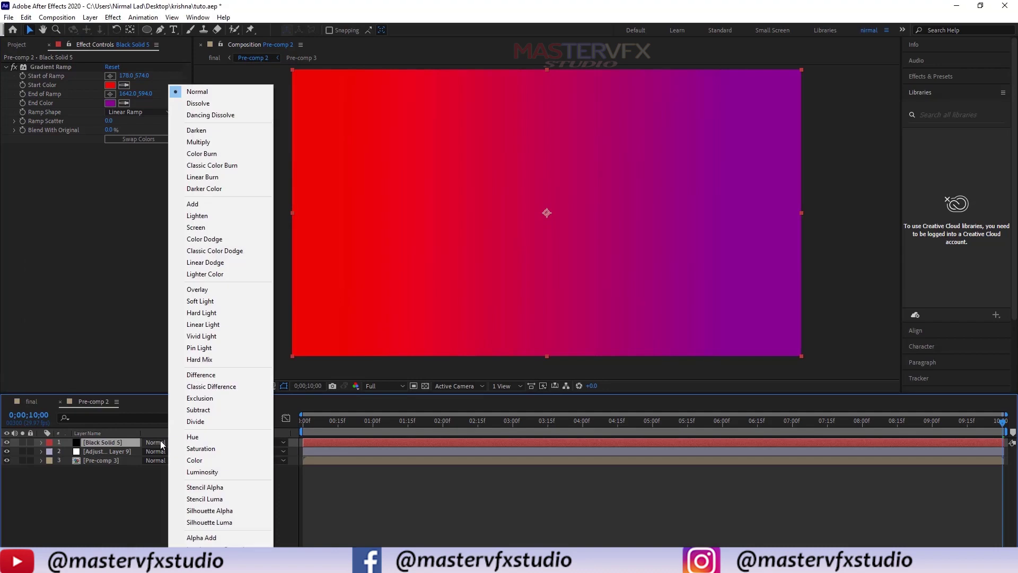
click(241, 300)
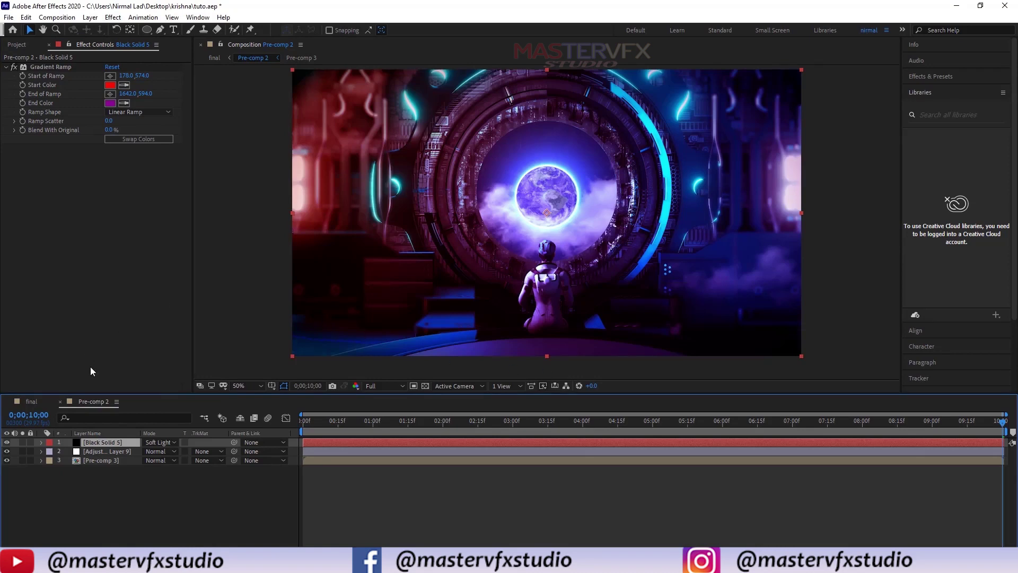
key(t)
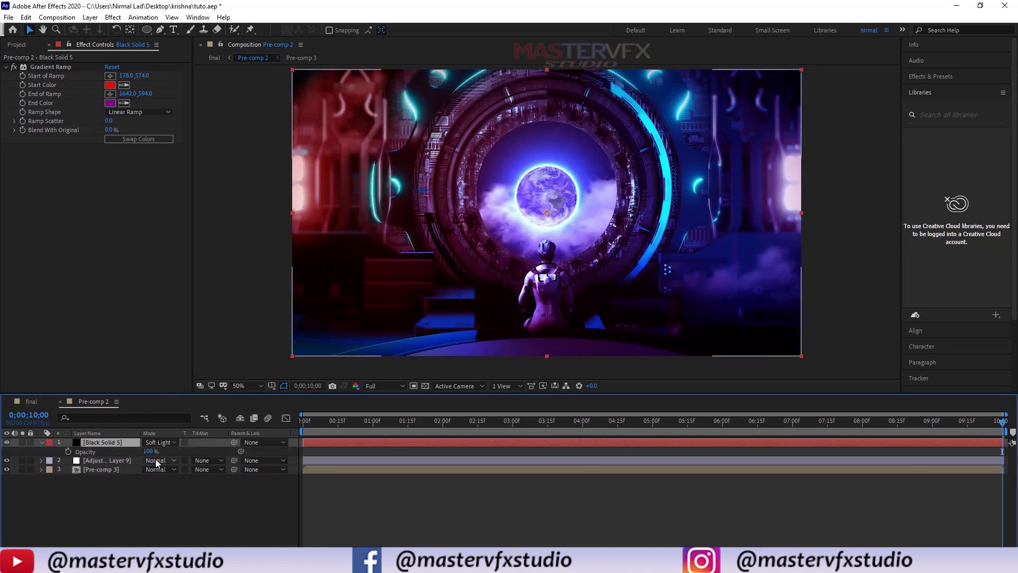
click(149, 451)
text(20)
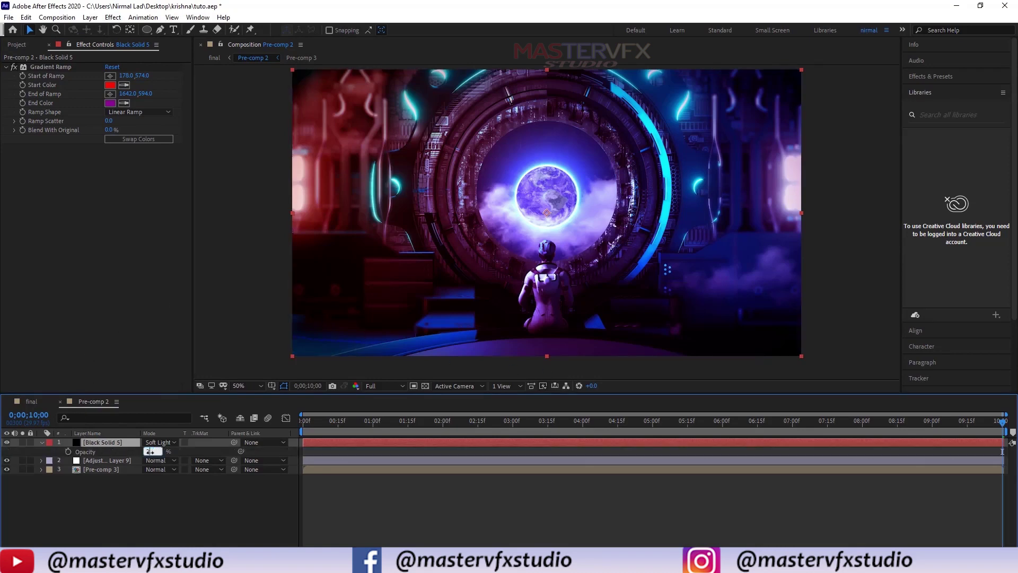
click(149, 482)
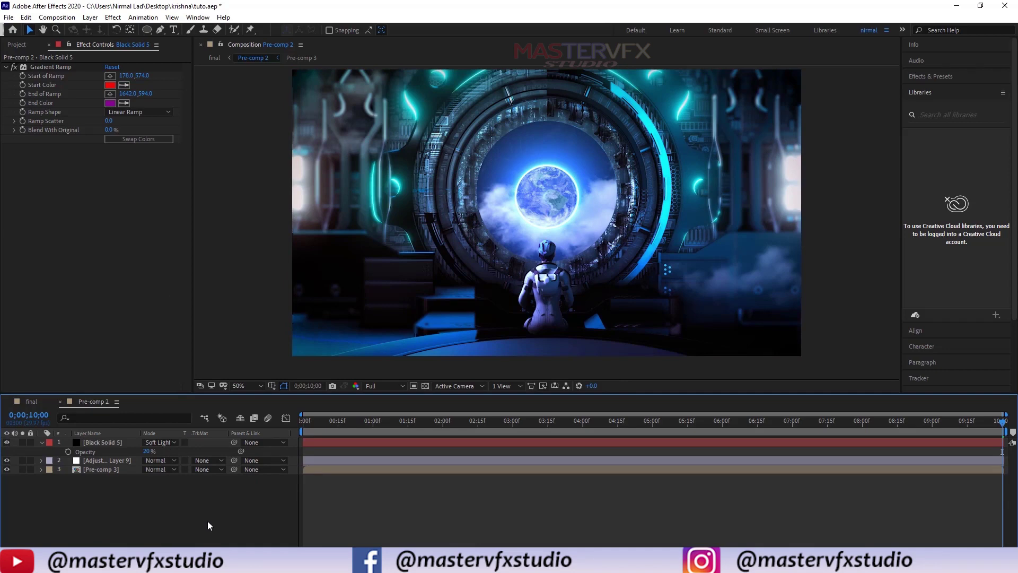
- Add another black solid at composition size on top and rename it vintage
right_click(330, 499)
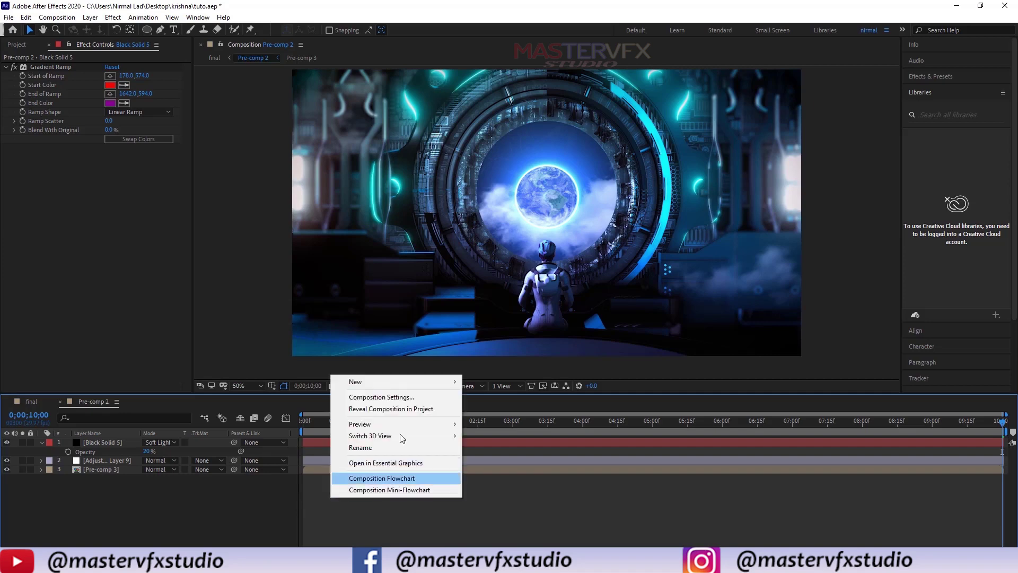
mouse_move(366, 382)
click(498, 410)
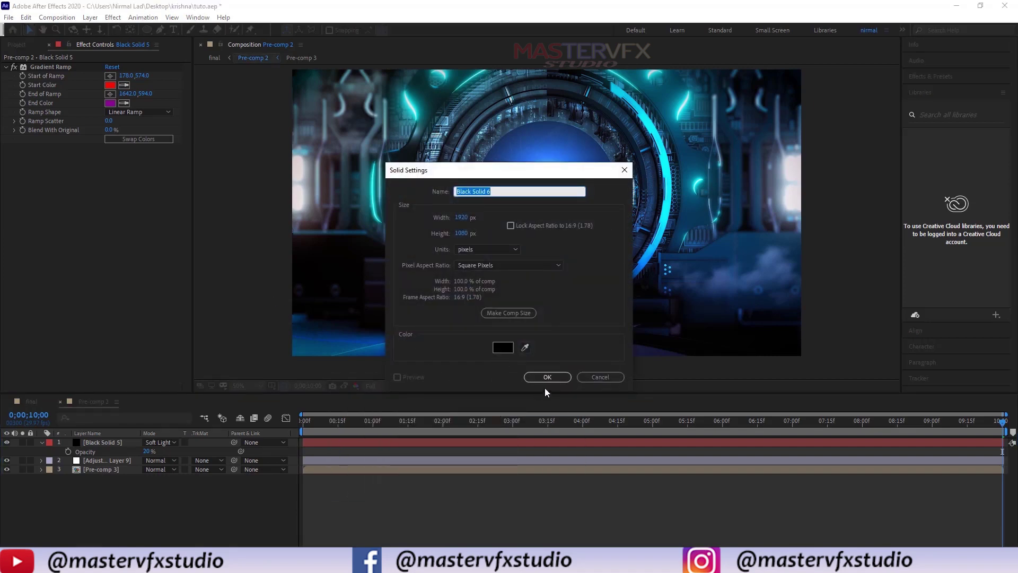
click(547, 377)
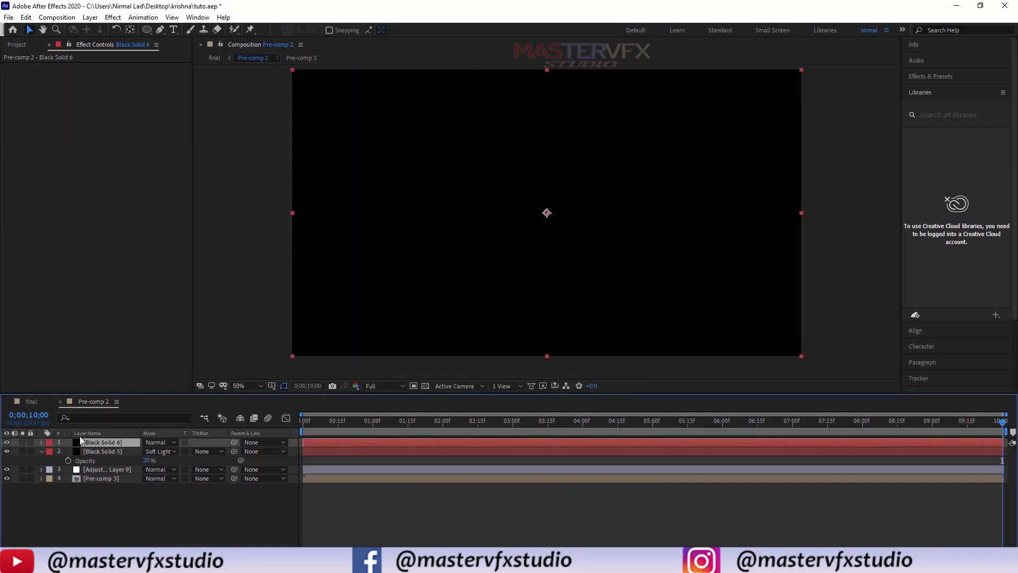
key(Return)
text(vingatte)
key(Return)
text(vintage)
key(Return)
- Rename the solid with the Gradient Ramp effect as gradient
click(96, 460)
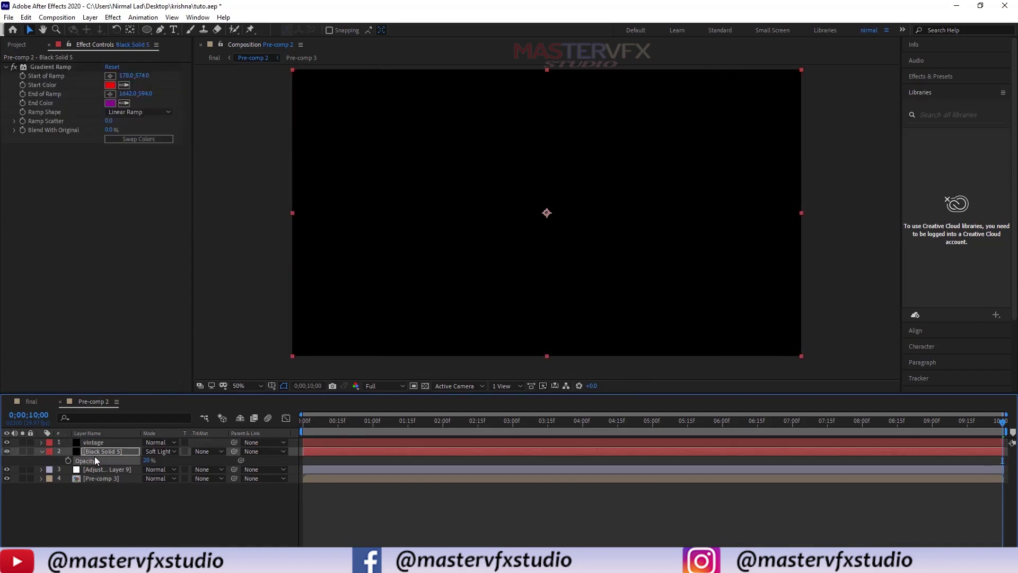
key(Return)
key(BackSpace)
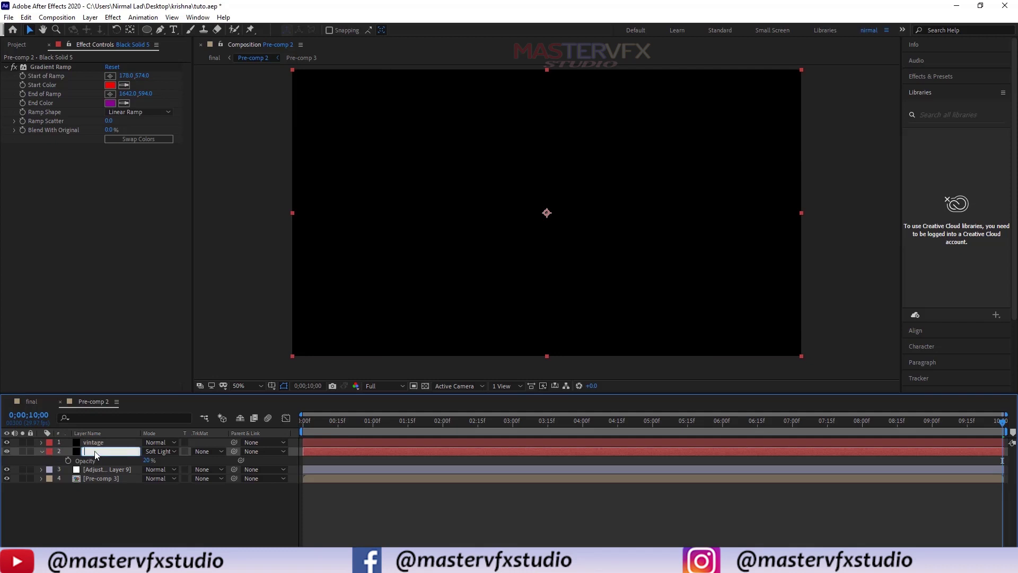
text(gradiebt)
key(BackSpace)
key(BackSpace)
text(nt)
click(91, 478)
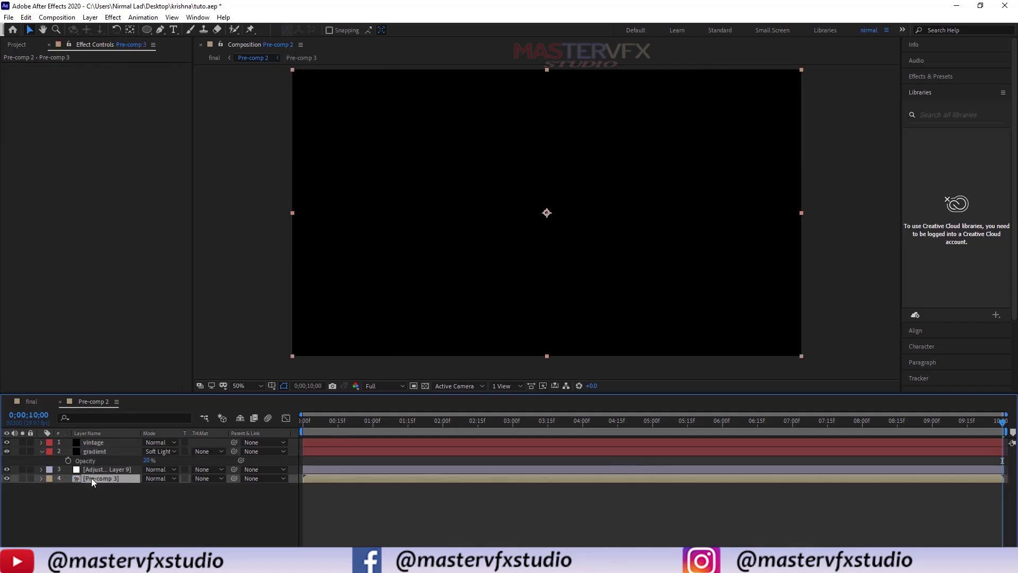
- Add a full-frame elliptical mask to the vintage layer and invert it
click(95, 443)
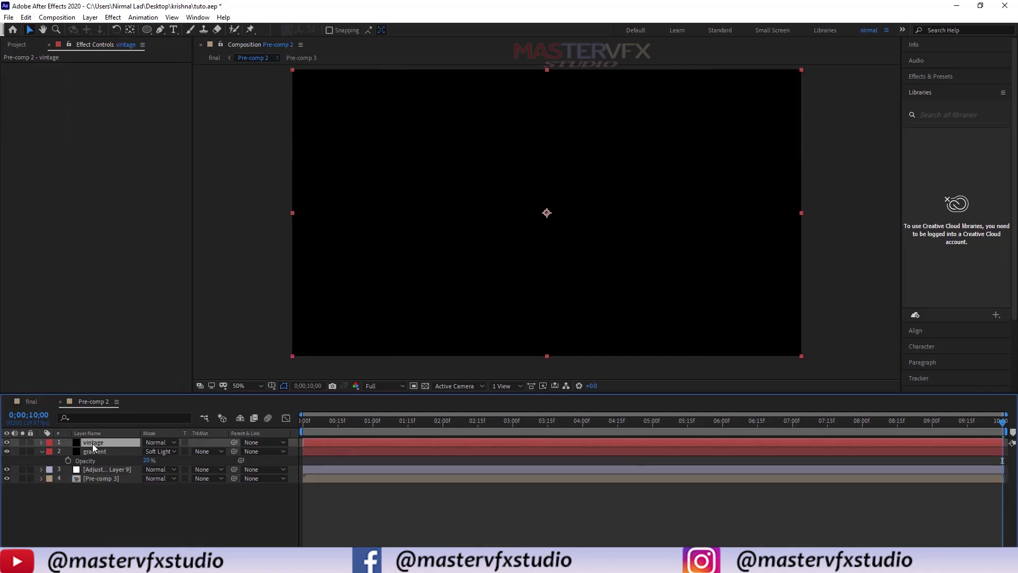
click(147, 30)
double_click(147, 30)
key(v)
click(127, 452)
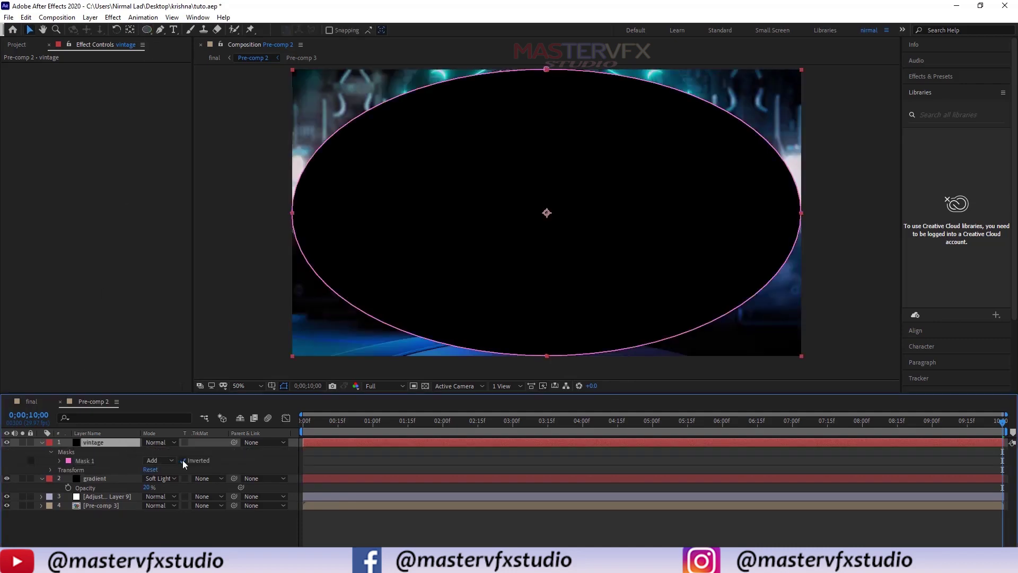
click(183, 460)
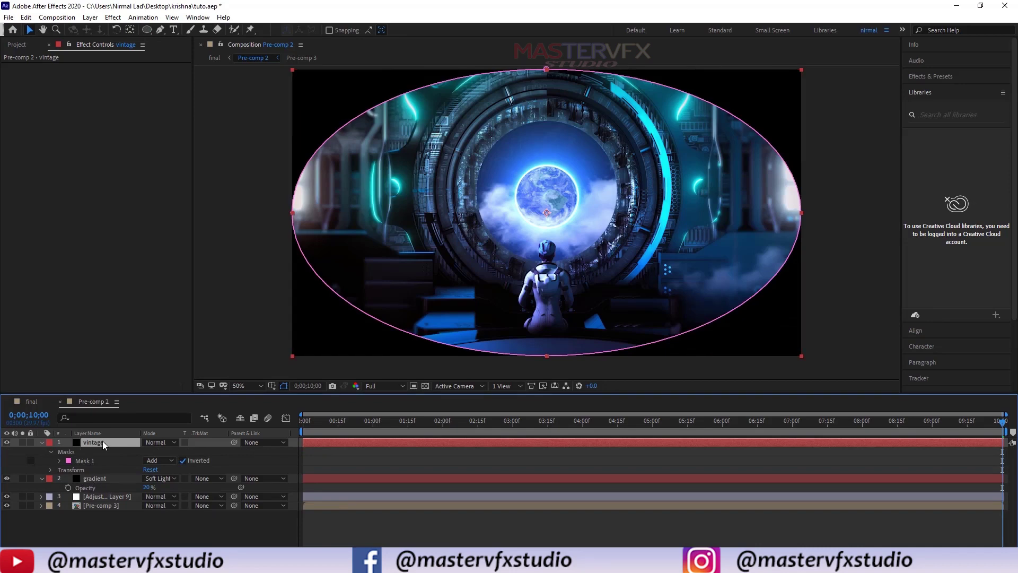
- Set the vintage layer's opacity to 50%
key(t)
click(150, 451)
text(50)
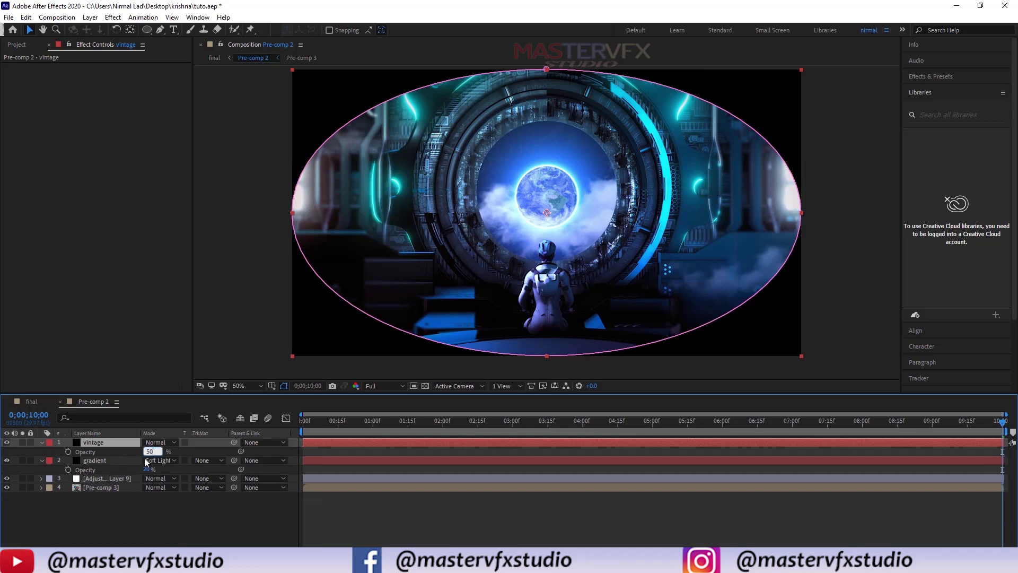
click(123, 513)
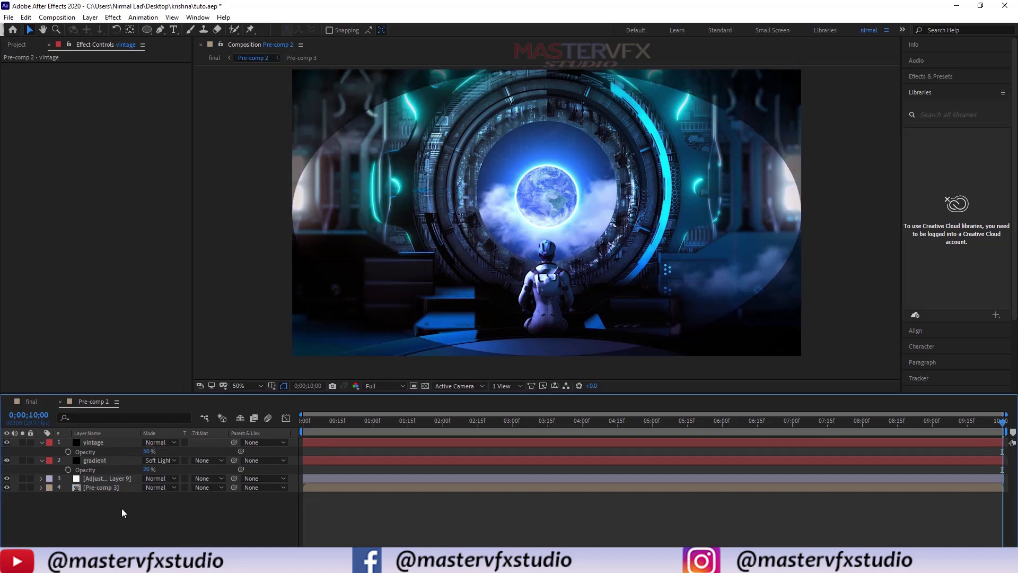
- Set the vintage layer's mask feather to 57 pixels
click(98, 444)
key(f)
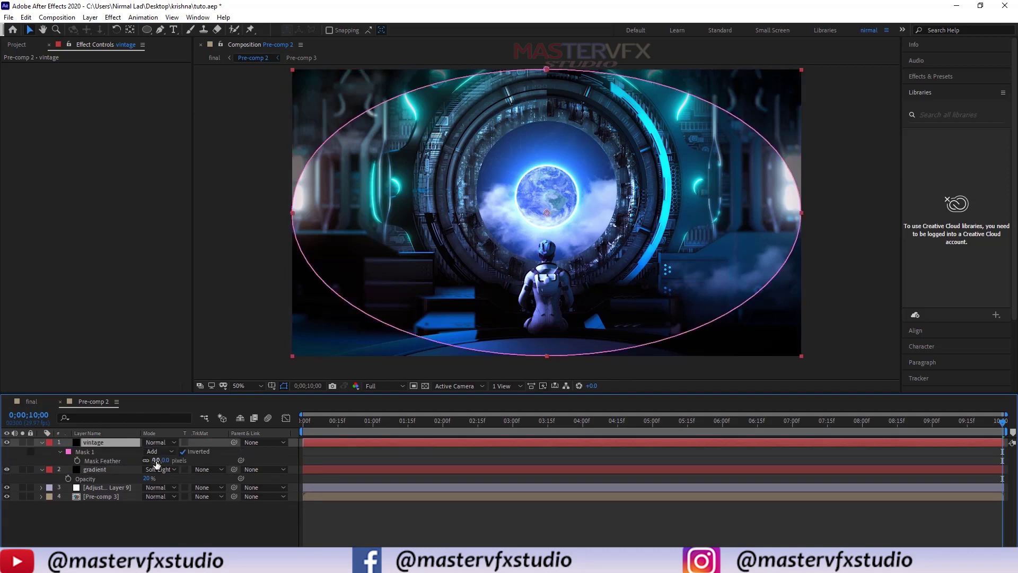
drag(156, 461, 188, 462)
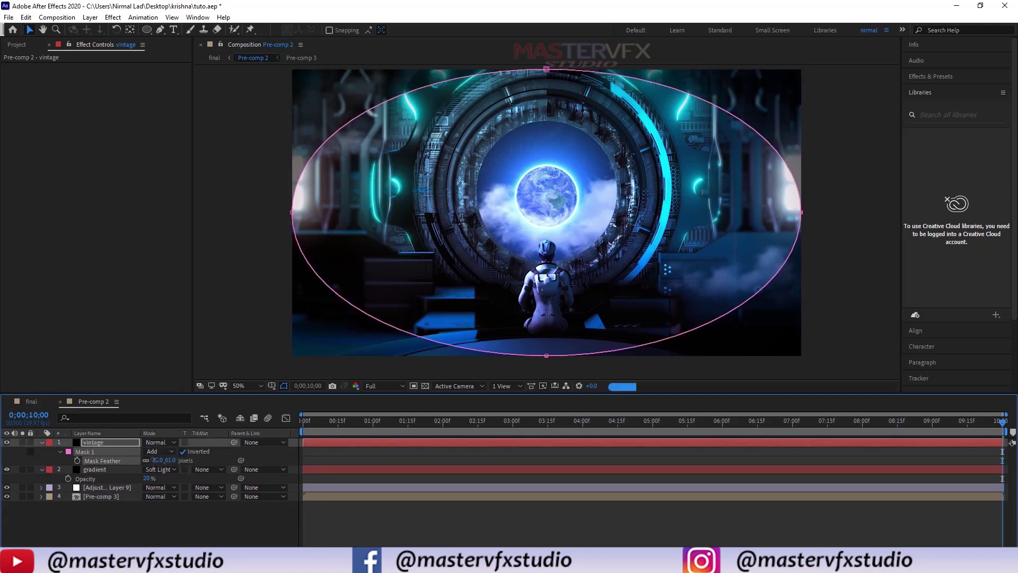
click(155, 460)
text(57)
key(Return)
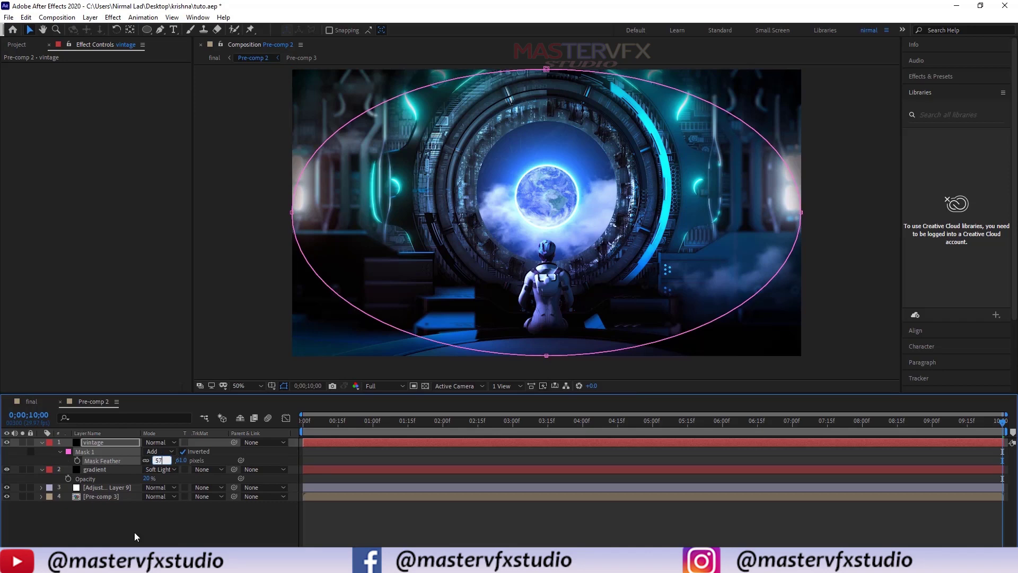
- Hide and reshow the vintage layer to compare the scene with and without the vignette
click(123, 523)
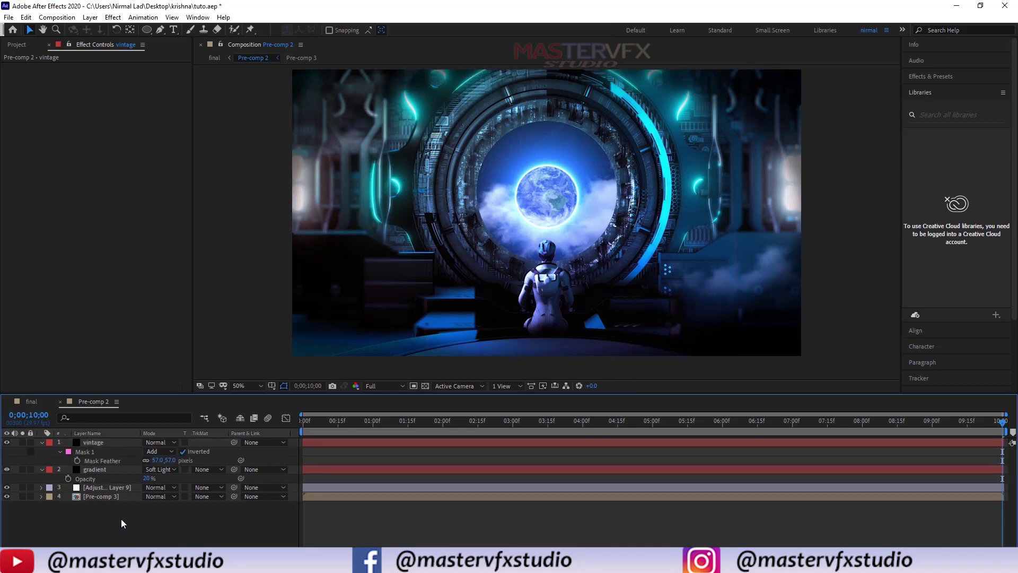
click(7, 443)
click(7, 442)
click(33, 528)
- Collapse the expanded properties of the vintage and gradient layers
click(53, 456)
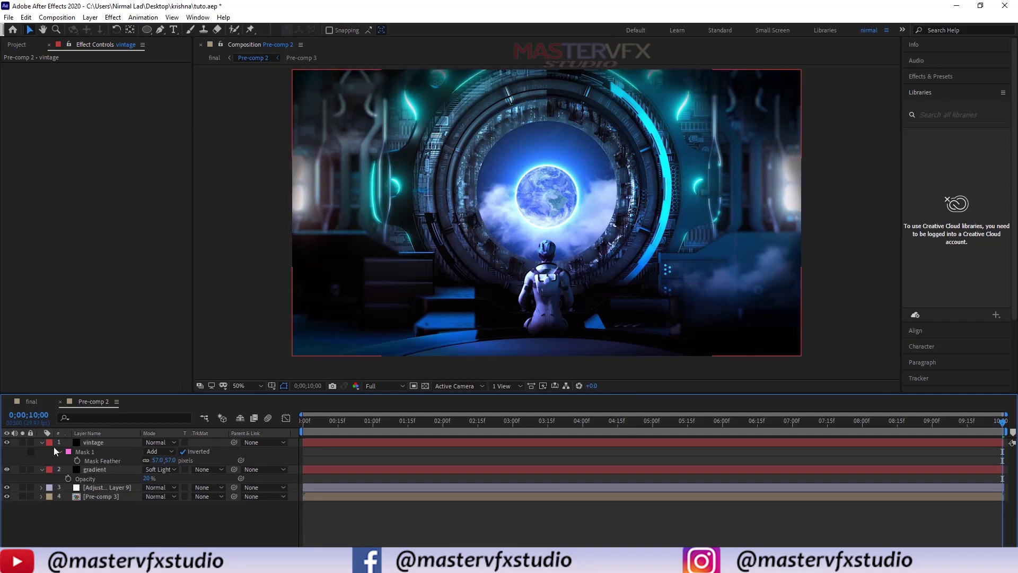
click(43, 442)
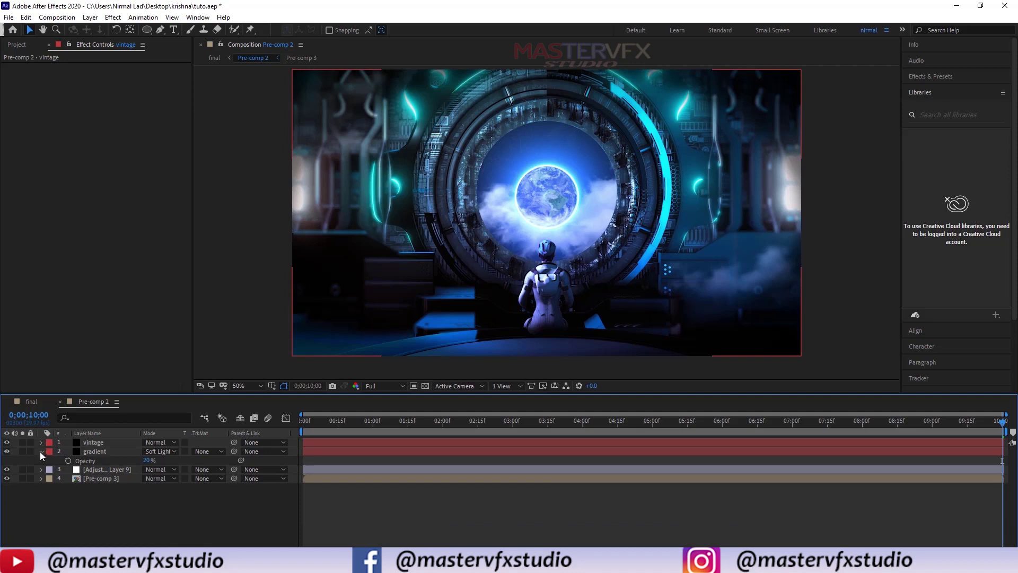
click(40, 452)
click(113, 504)
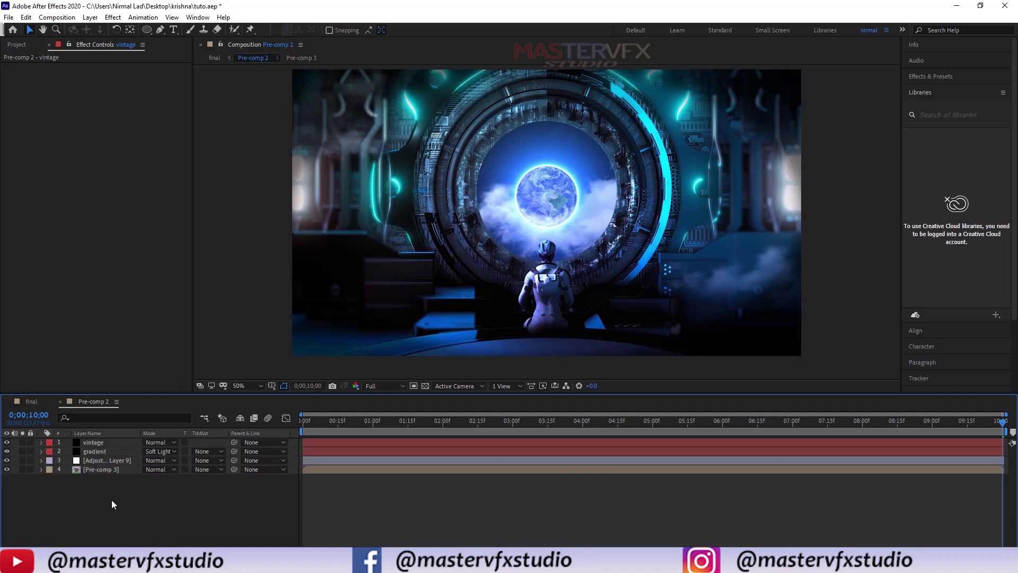
- Add a new adjustment layer above the vintage layer in Pre-comp 2
click(337, 468)
scroll(480, 201, up, 1)
scroll(604, 276, down, 2)
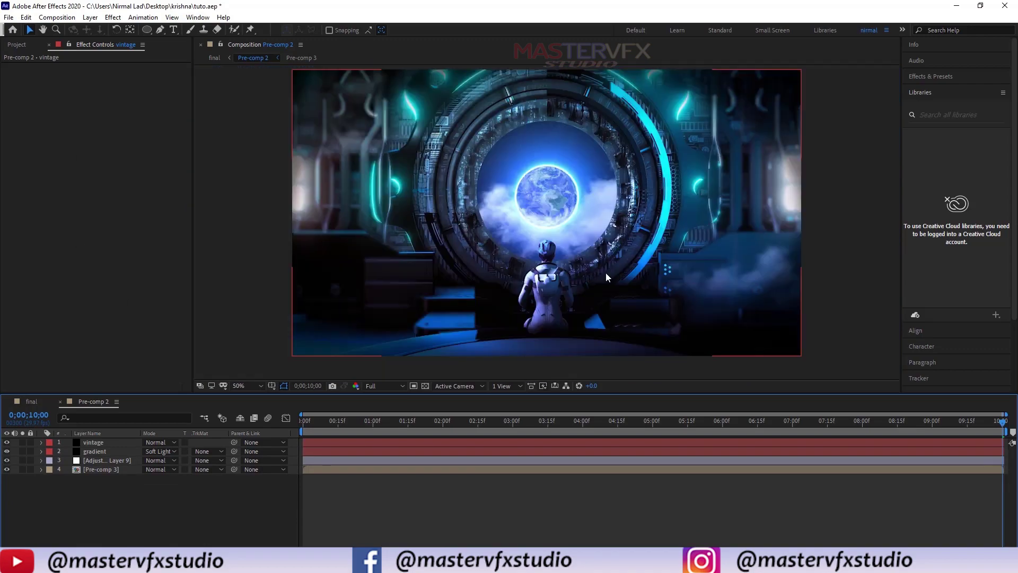
right_click(348, 511)
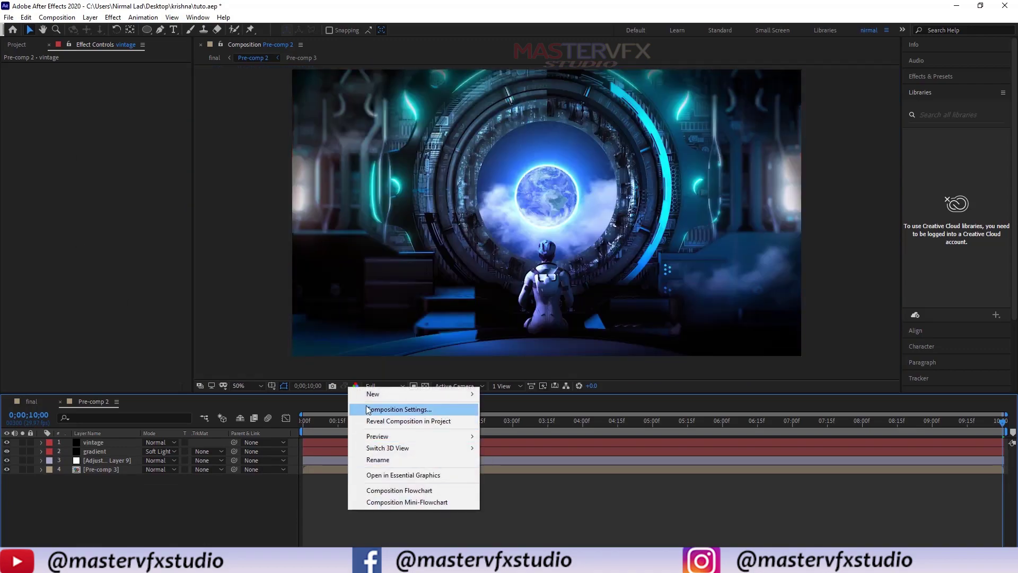
mouse_move(372, 394)
click(514, 478)
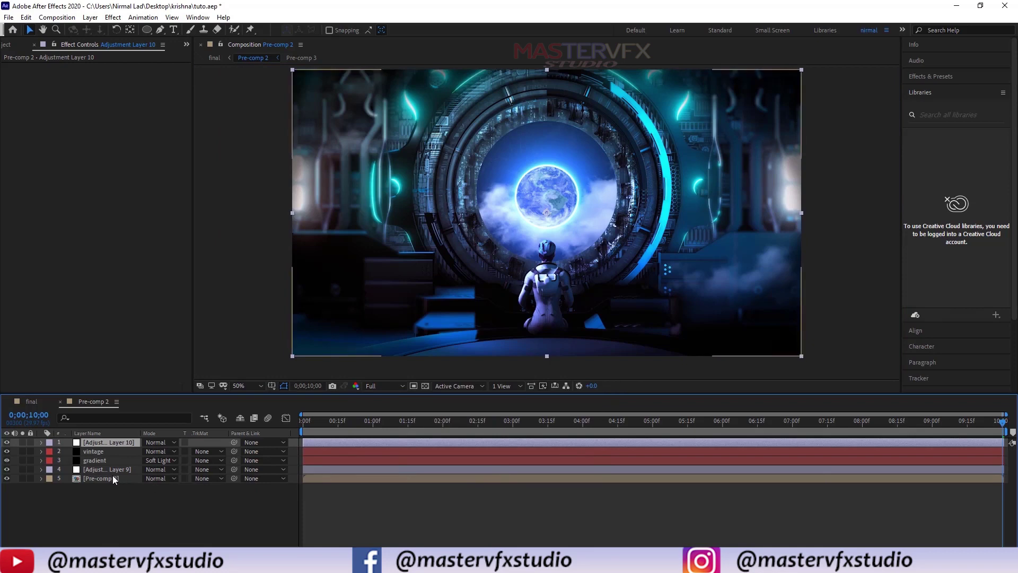
- Find the Renoiser effect and apply it to the new adjustment layer
key(ctrl+space)
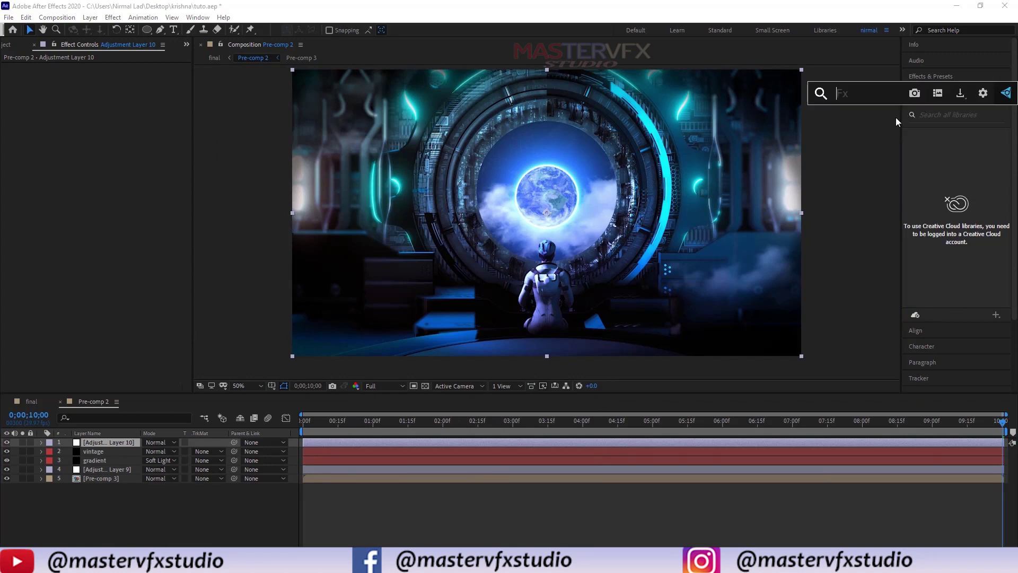
text(re)
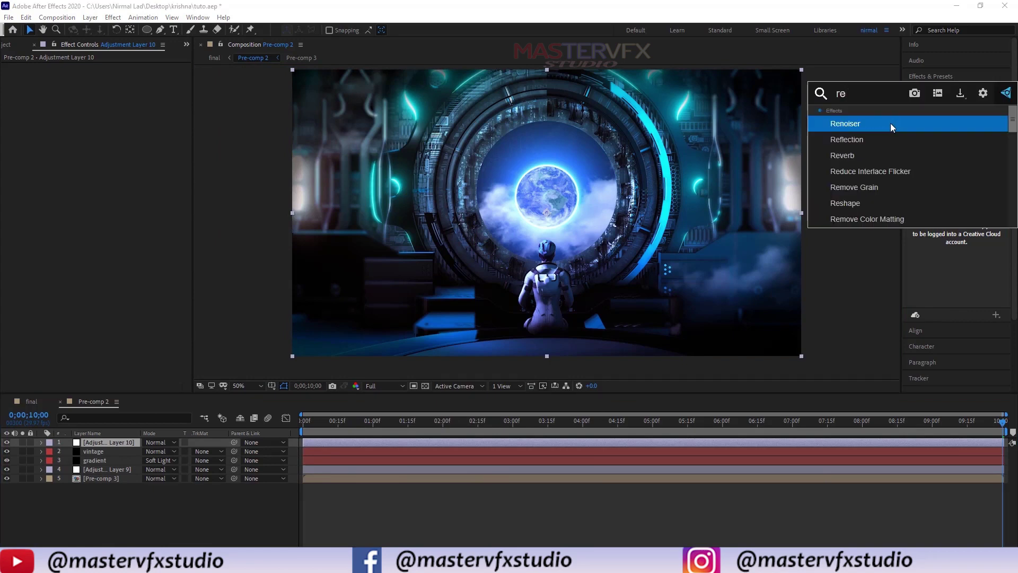
text(n)
click(874, 123)
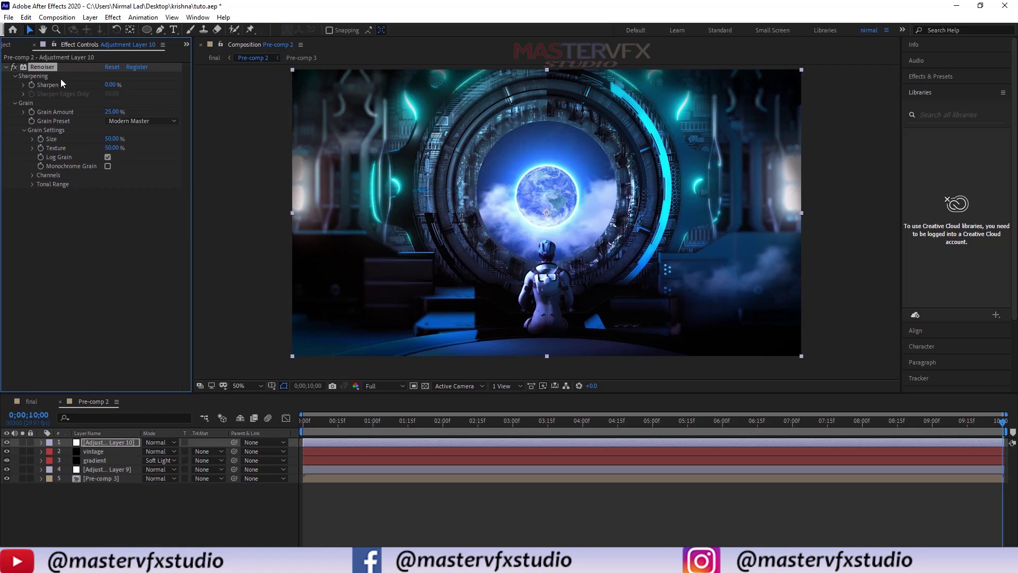
- Set Renoiser's grain preset to Light Noise and inspect the grain up close around the Earth
click(123, 122)
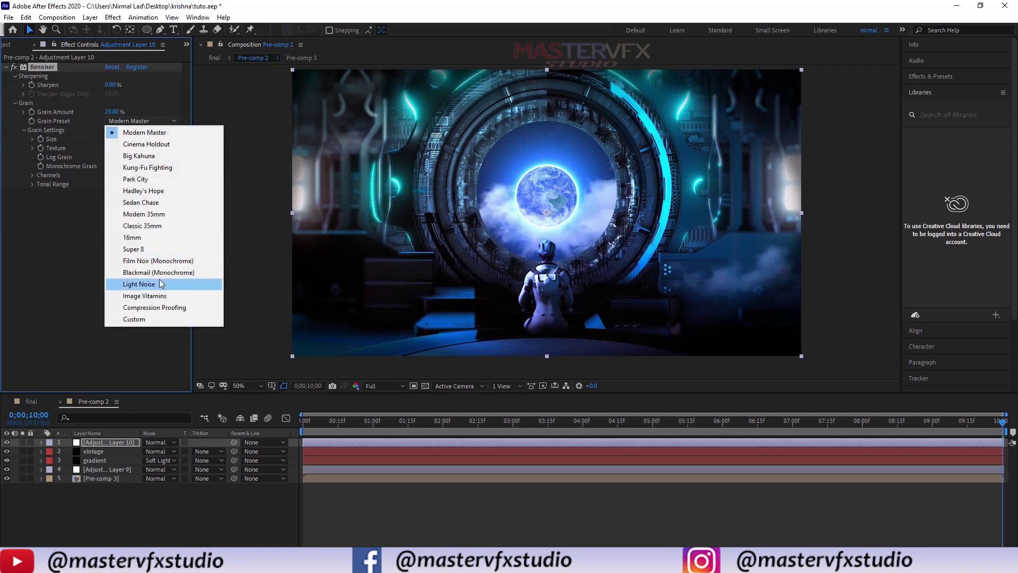
click(159, 282)
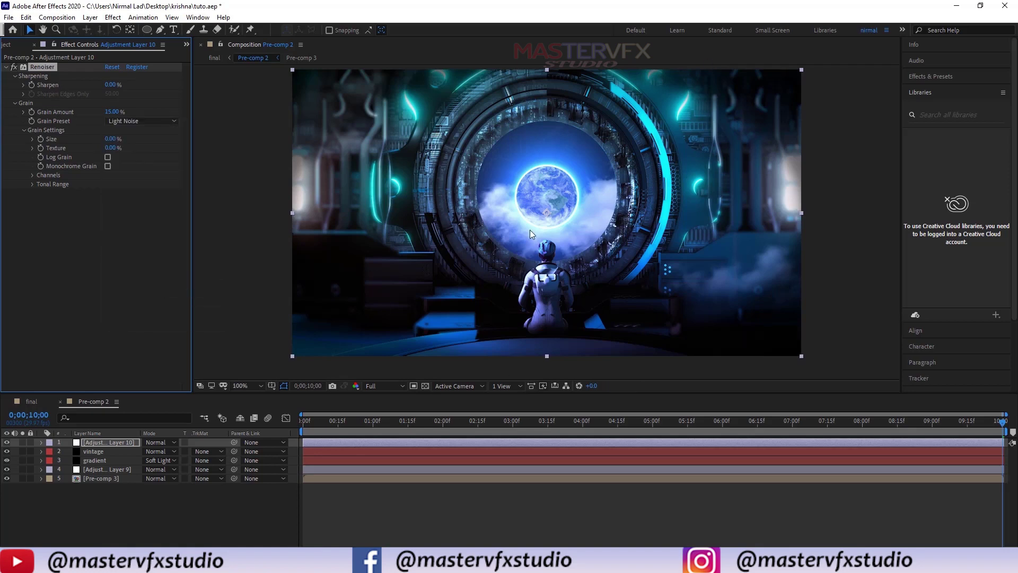
scroll(530, 230, up, 6)
scroll(534, 239, down, 2)
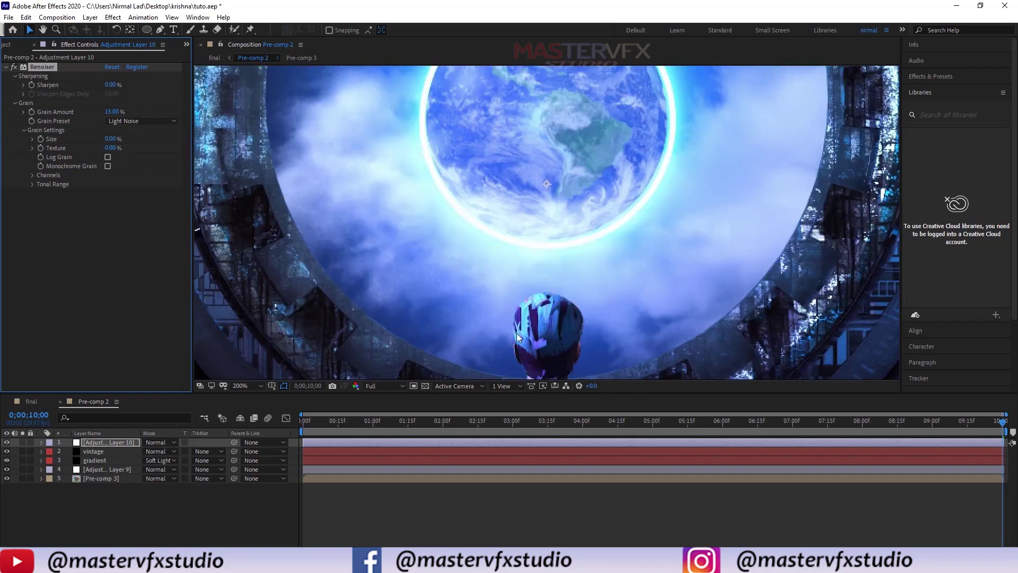
scroll(418, 252, down, 2)
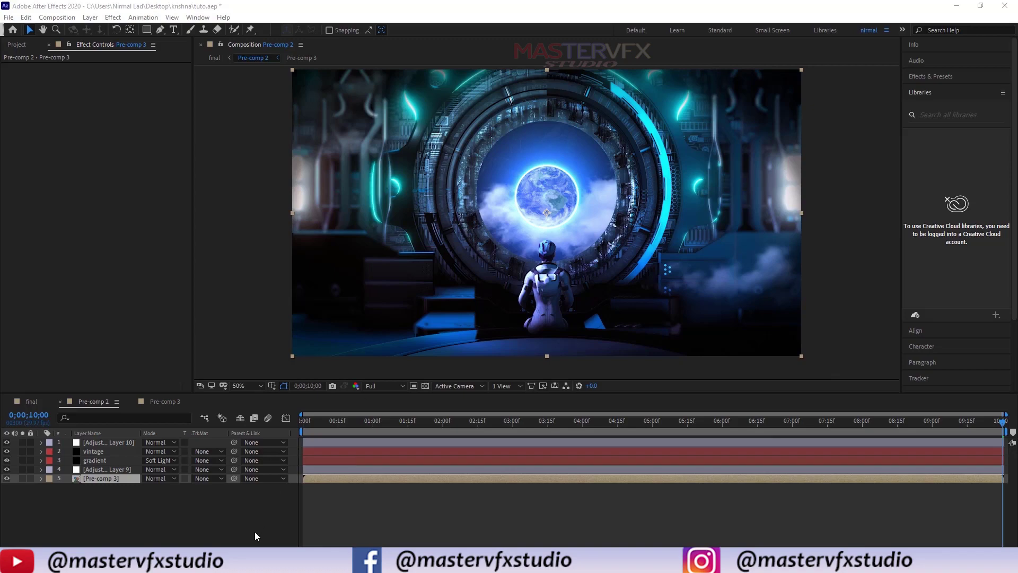
- Switch to Photos to compare the reference image art.jpg with the composition, and minimize the reference window
key(alt+Tab)
drag(383, 49, 563, 30)
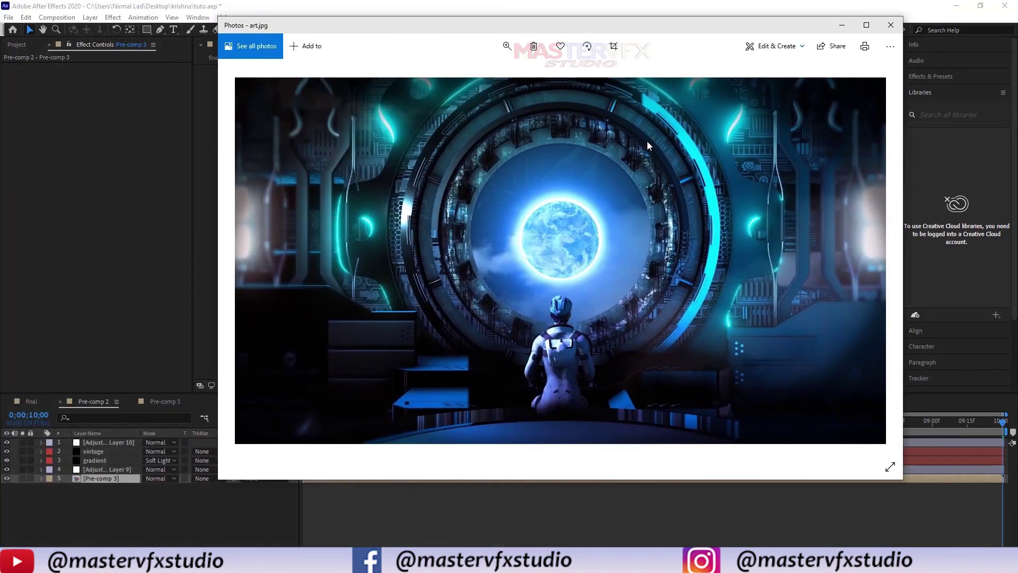
drag(625, 30, 403, 468)
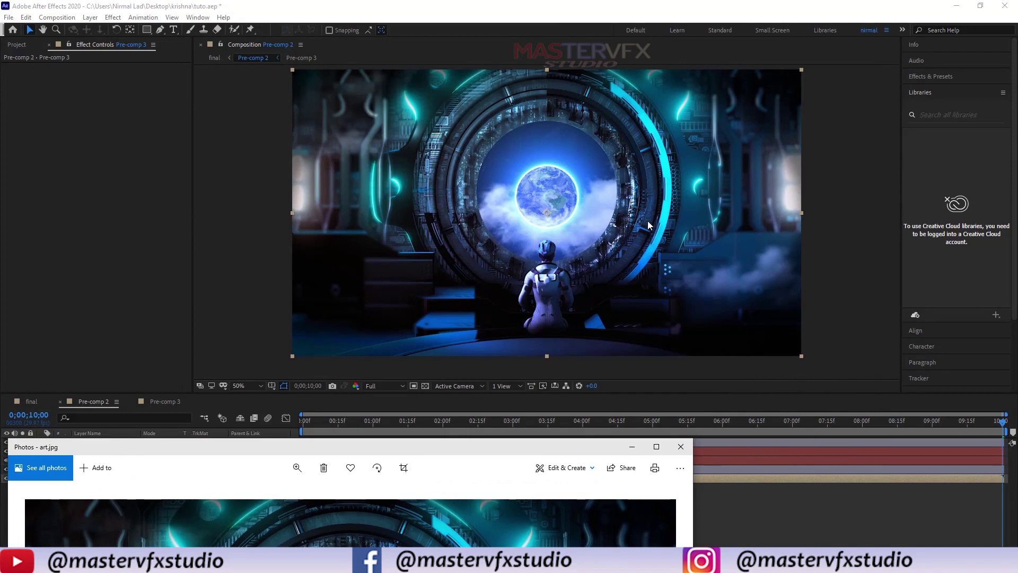
click(630, 447)
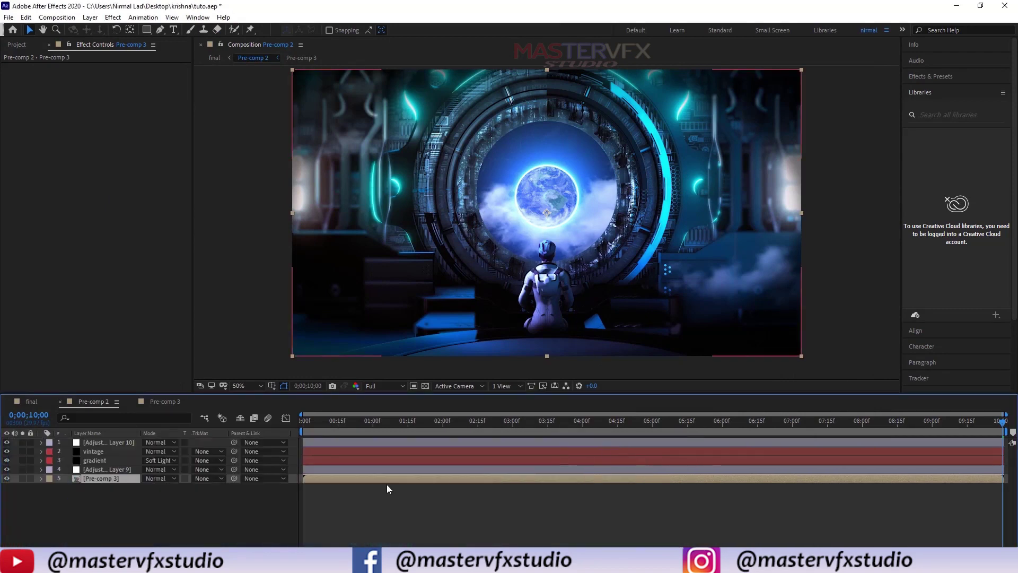
- Open Pre-comp 3 and set the opacity of the White-cloud (27).png layer above e3d to 15%
double_click(92, 480)
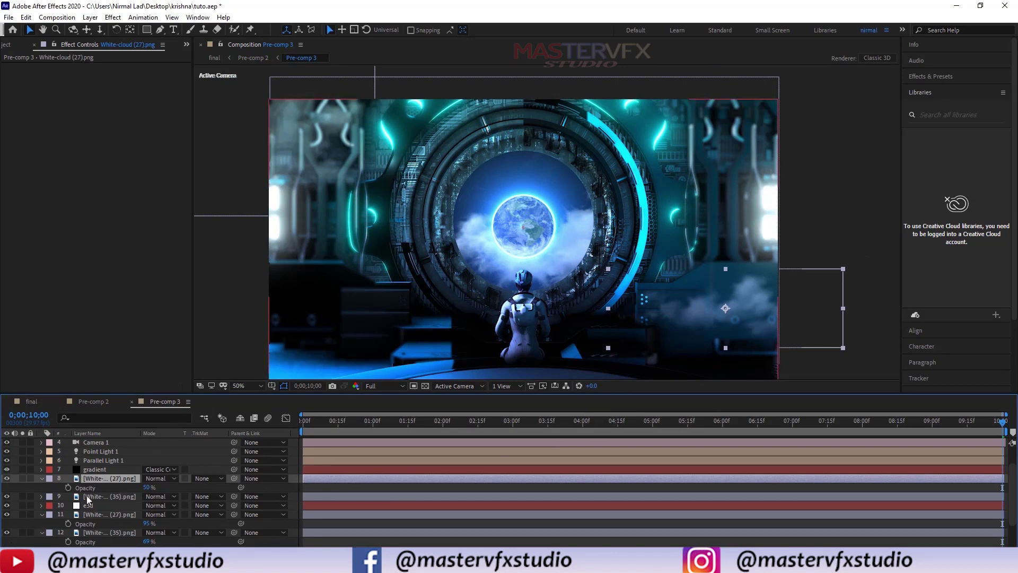
click(146, 488)
text(15)
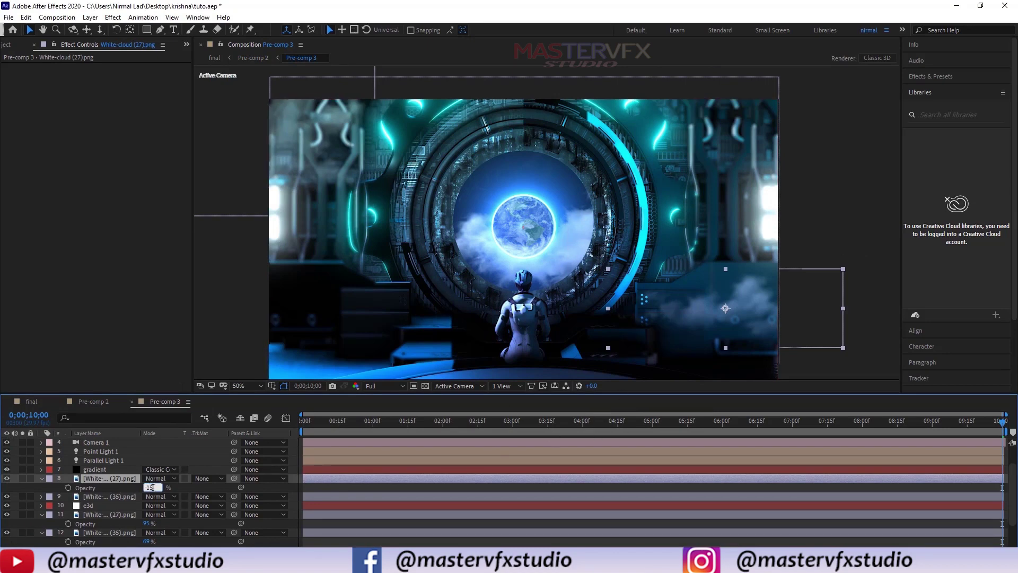
click(212, 479)
click(211, 454)
click(211, 454)
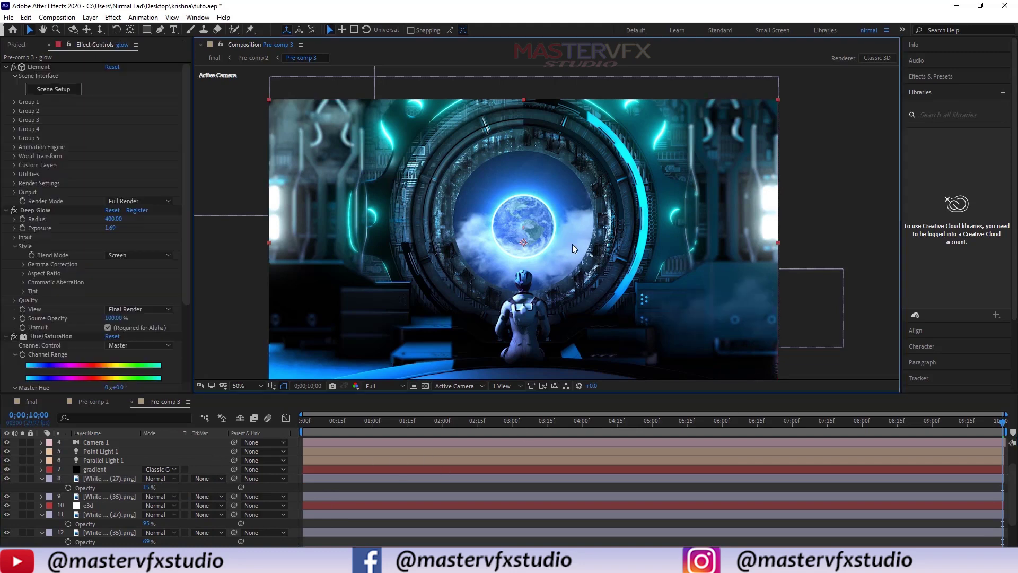
- Set the opacity of the White-cloud (27).png layer below e3d to 50%
click(100, 517)
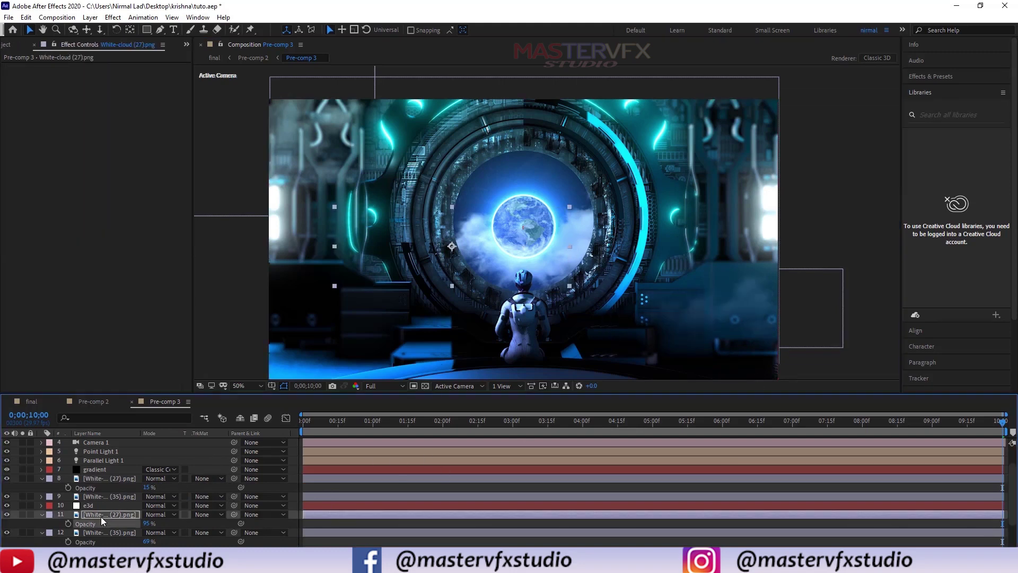
click(147, 524)
text(50)
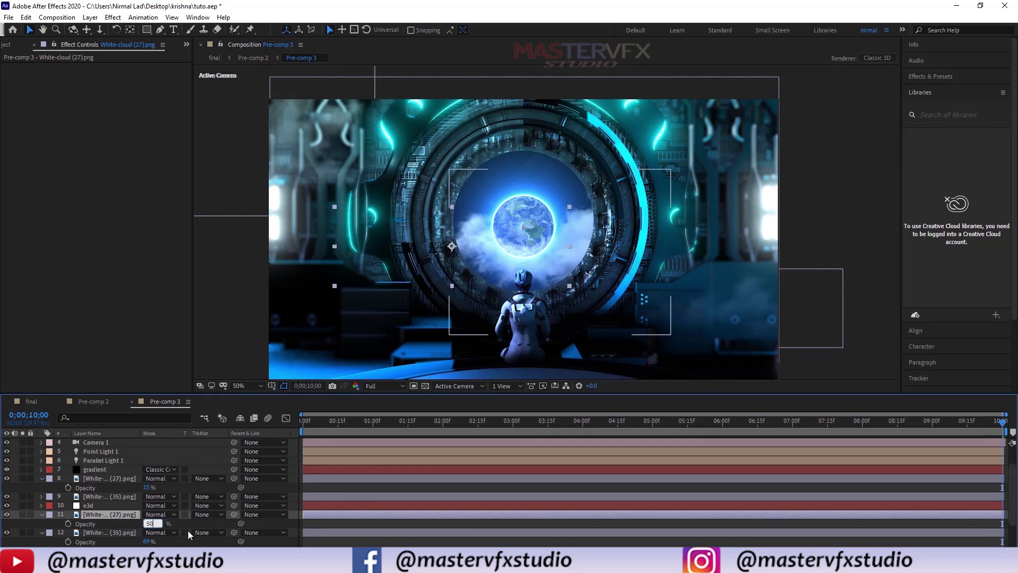
click(180, 520)
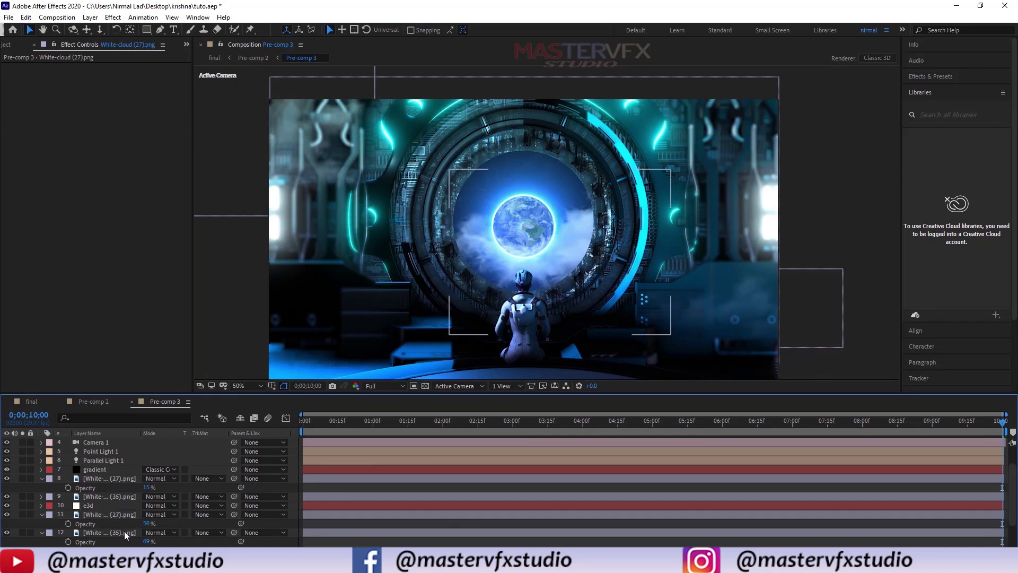
- Try 14% and 20% opacity on the White-cloud (35).png layer below e3d, and settle on 30%
click(91, 533)
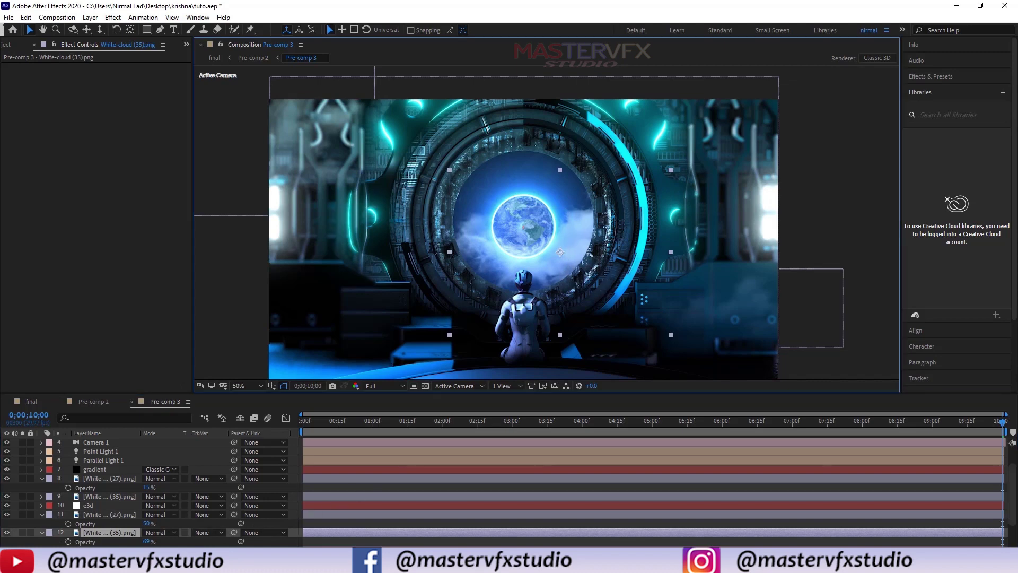
click(147, 542)
text(14)
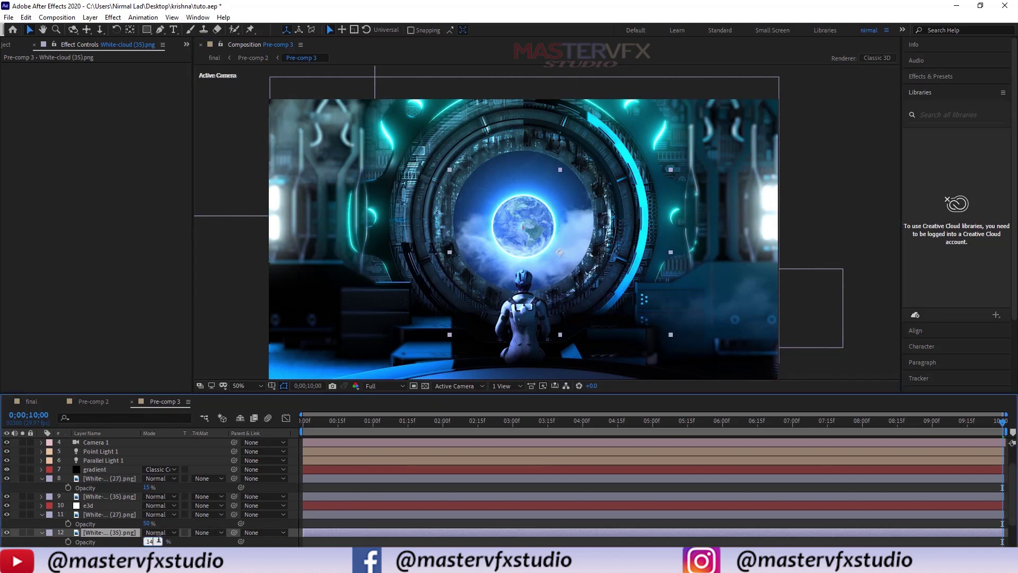
click(186, 543)
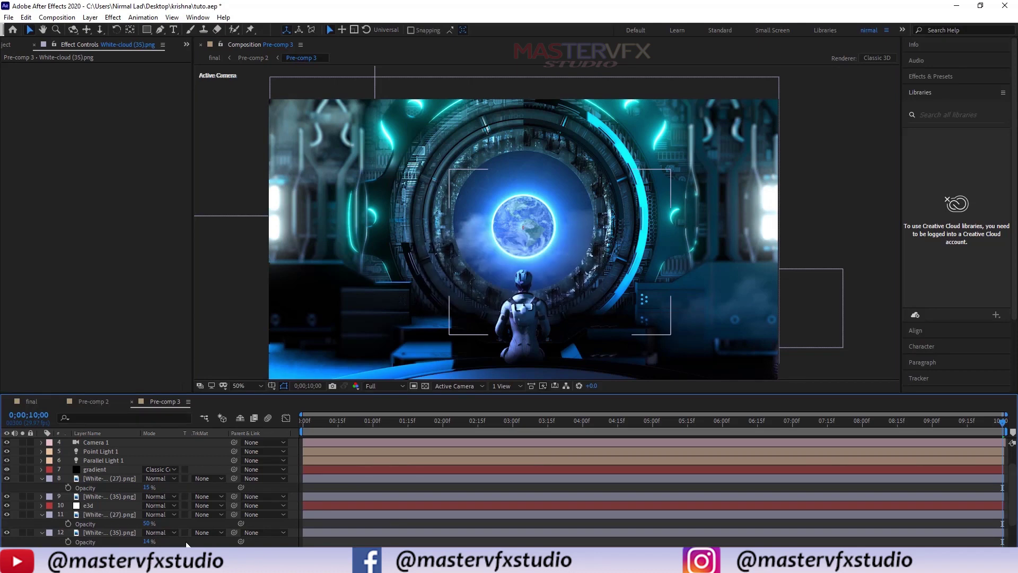
click(149, 541)
text(20)
key(Return)
click(147, 542)
text(30)
key(Return)
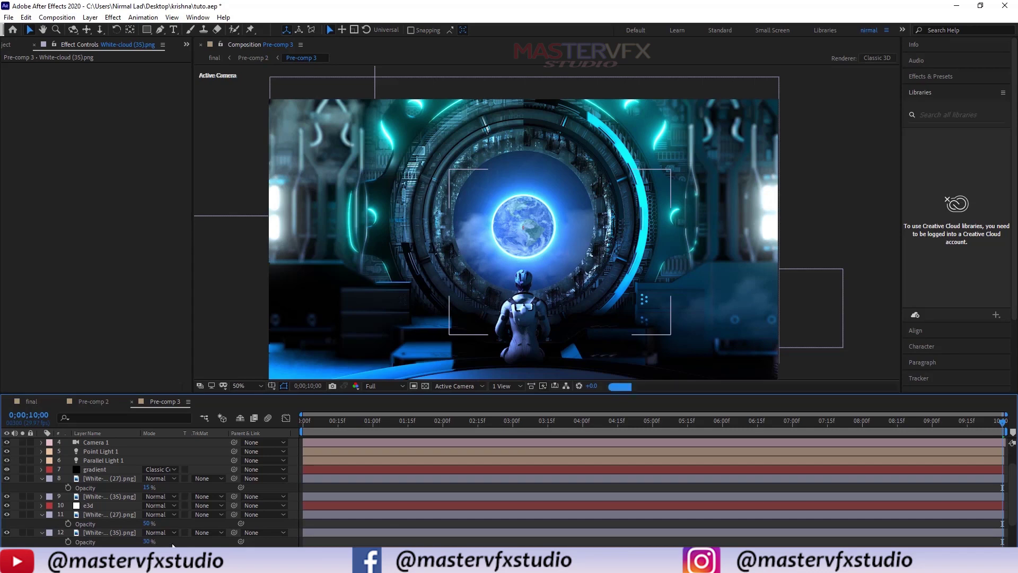
- Return to Pre-comp 2 and compare the thinner clouds with the reference image art.jpg in Photos
click(93, 401)
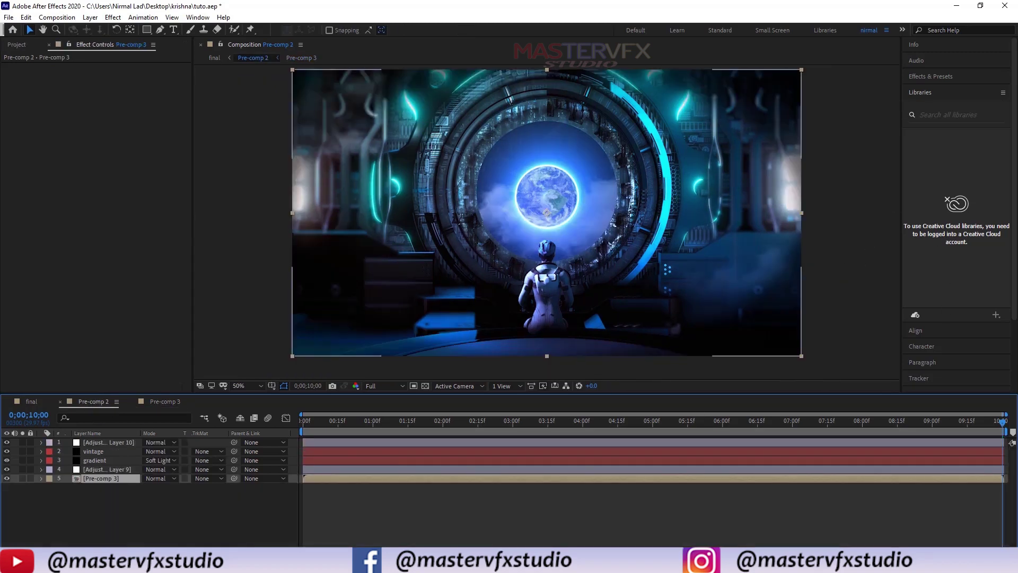
key(alt+Tab)
drag(364, 448, 587, 44)
drag(711, 53, 395, 430)
drag(276, 434, 612, 71)
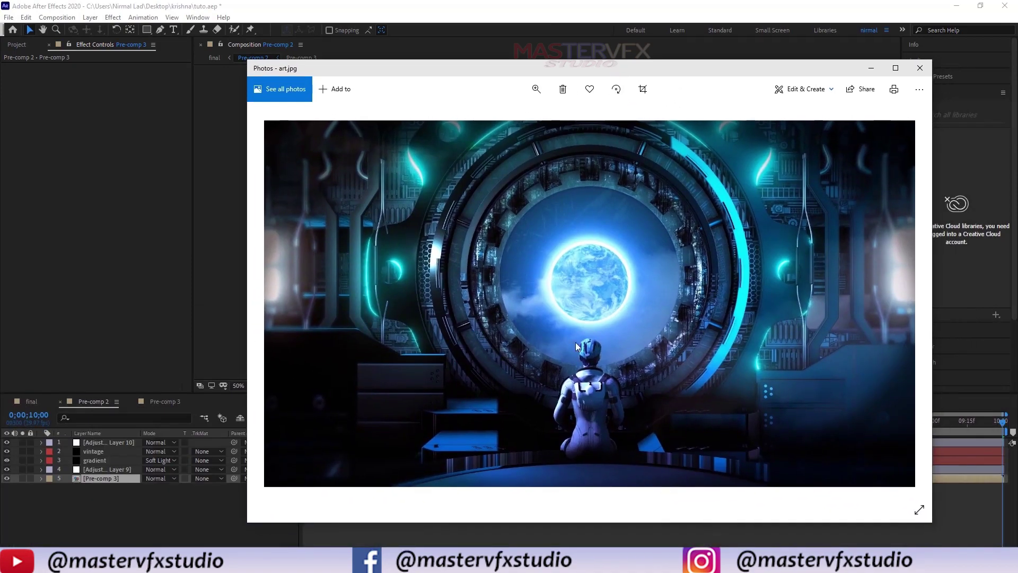
click(870, 68)
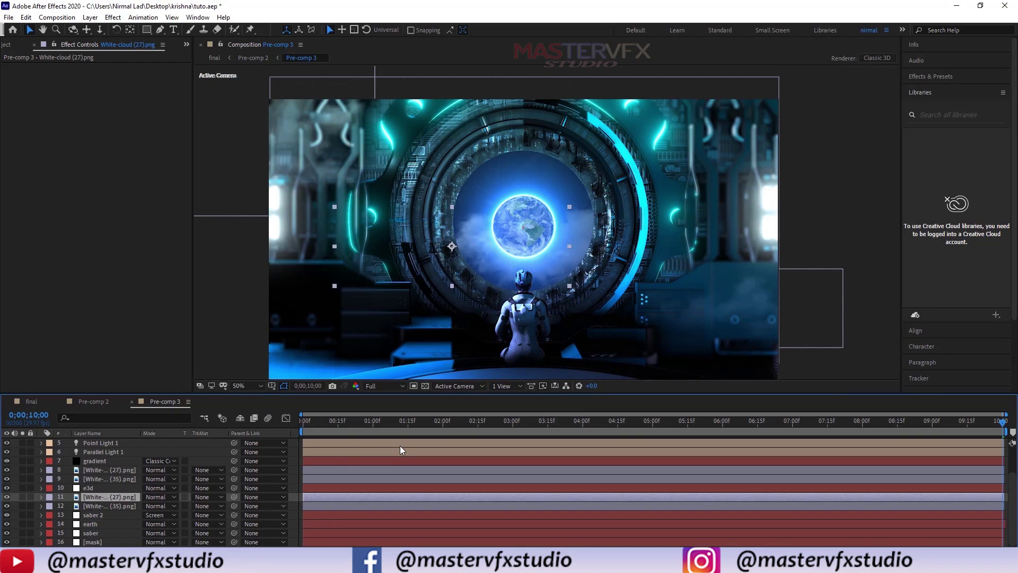
- Examine the e3d layer's Element output settings and the scene up close, and open the Supersampling options
click(88, 488)
drag(189, 145, 164, 311)
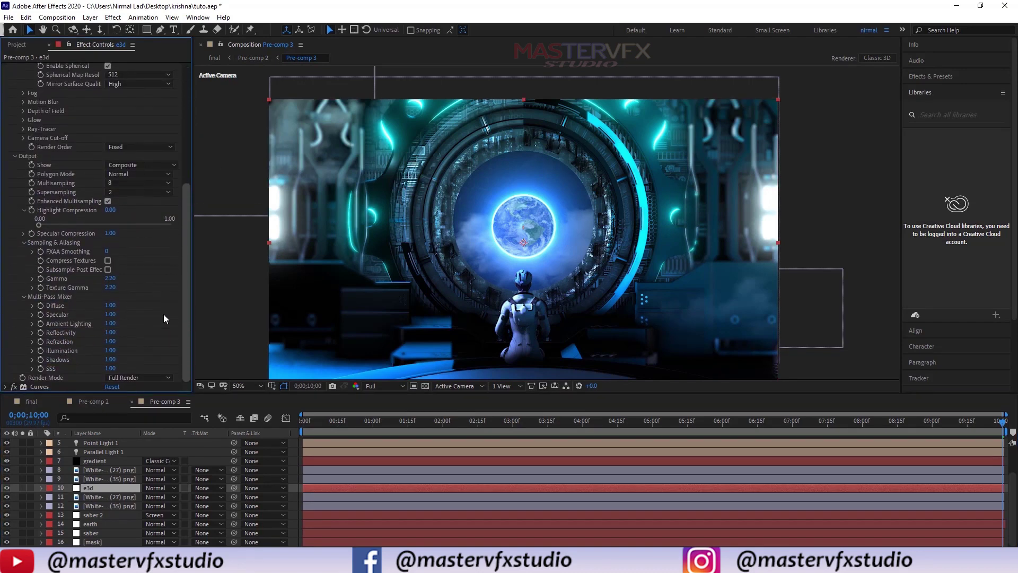
scroll(52, 205, up, 1)
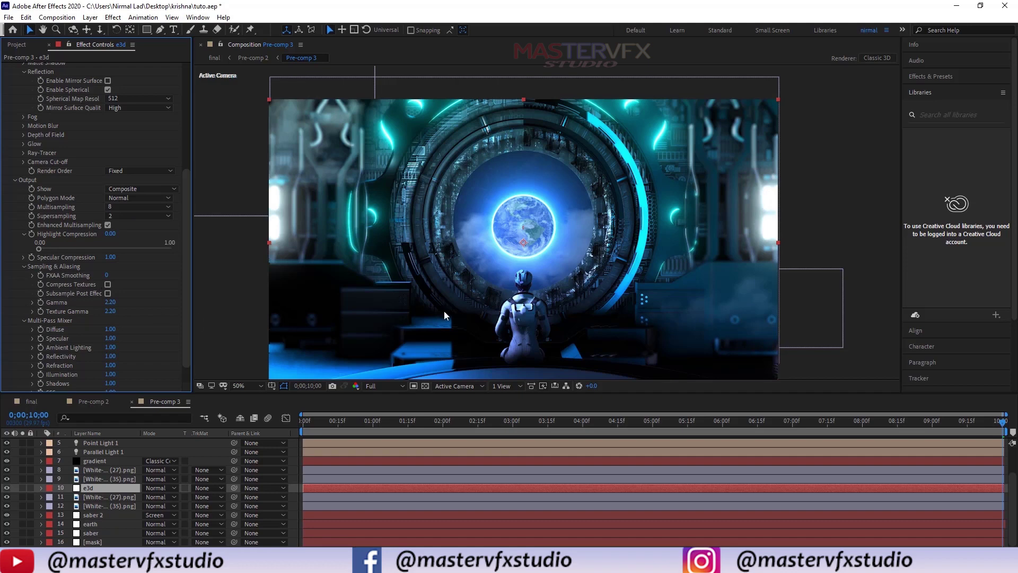
scroll(585, 231, up, 1)
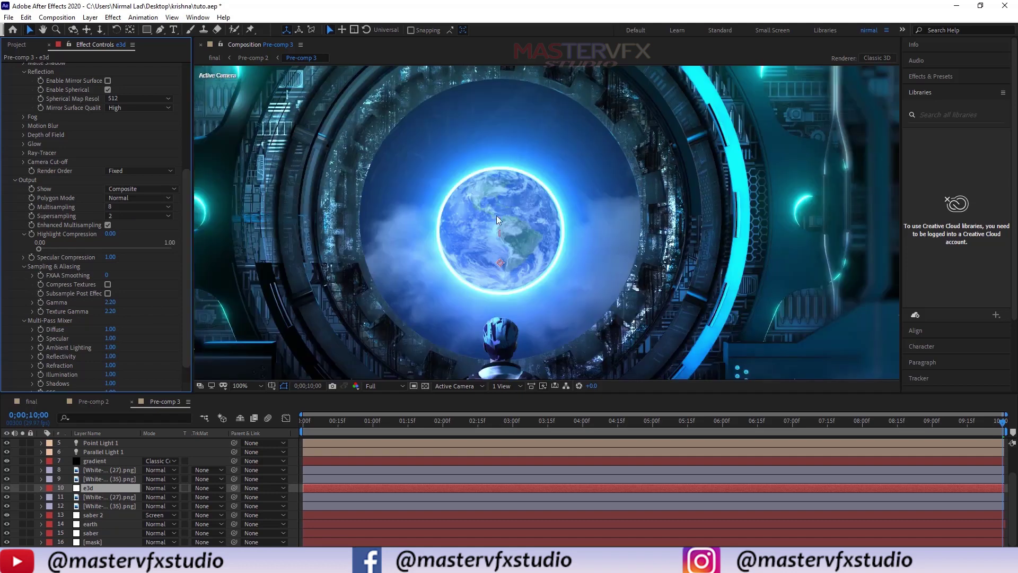
scroll(243, 155, down, 1)
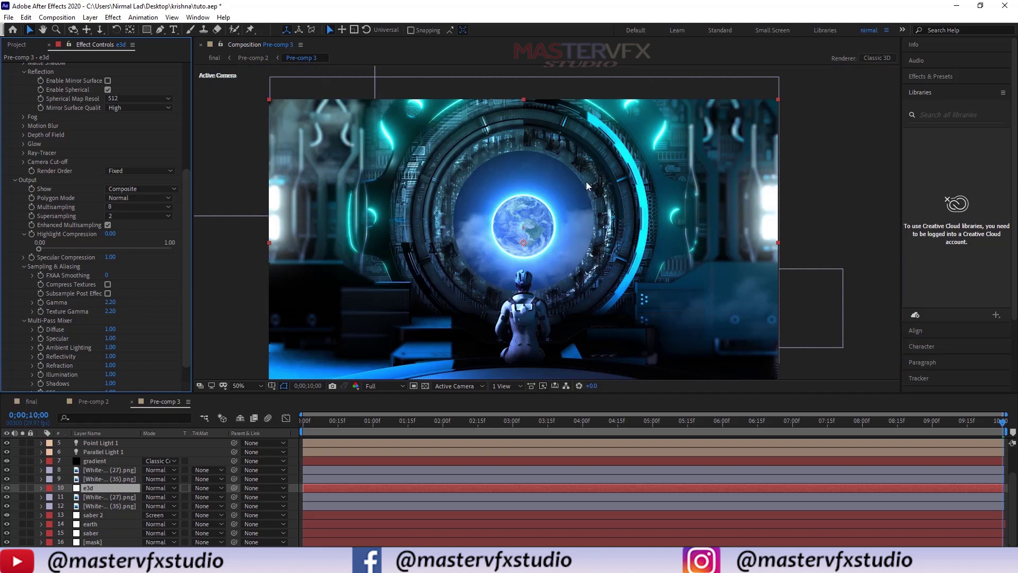
click(110, 216)
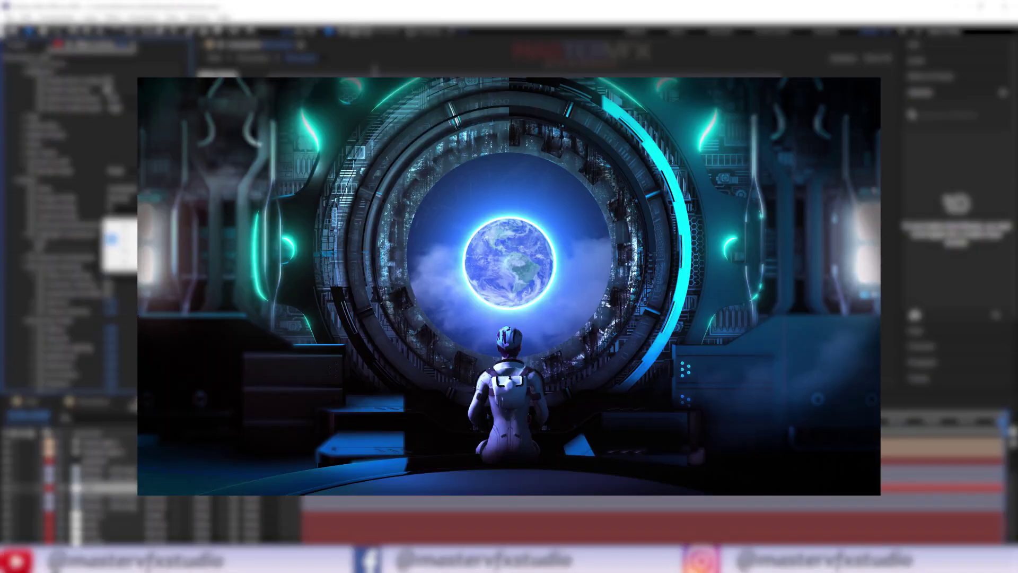
click(375, 69)
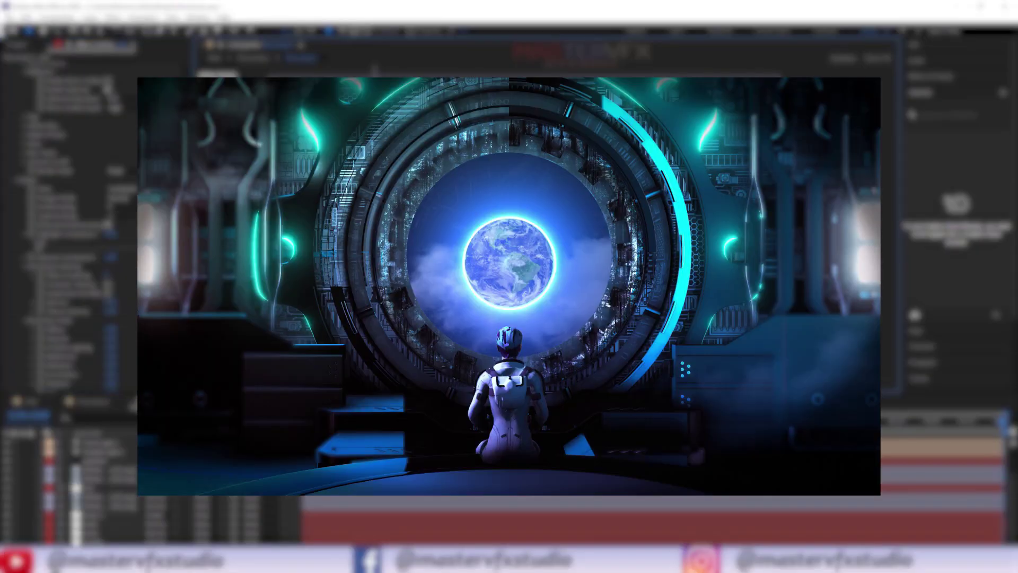